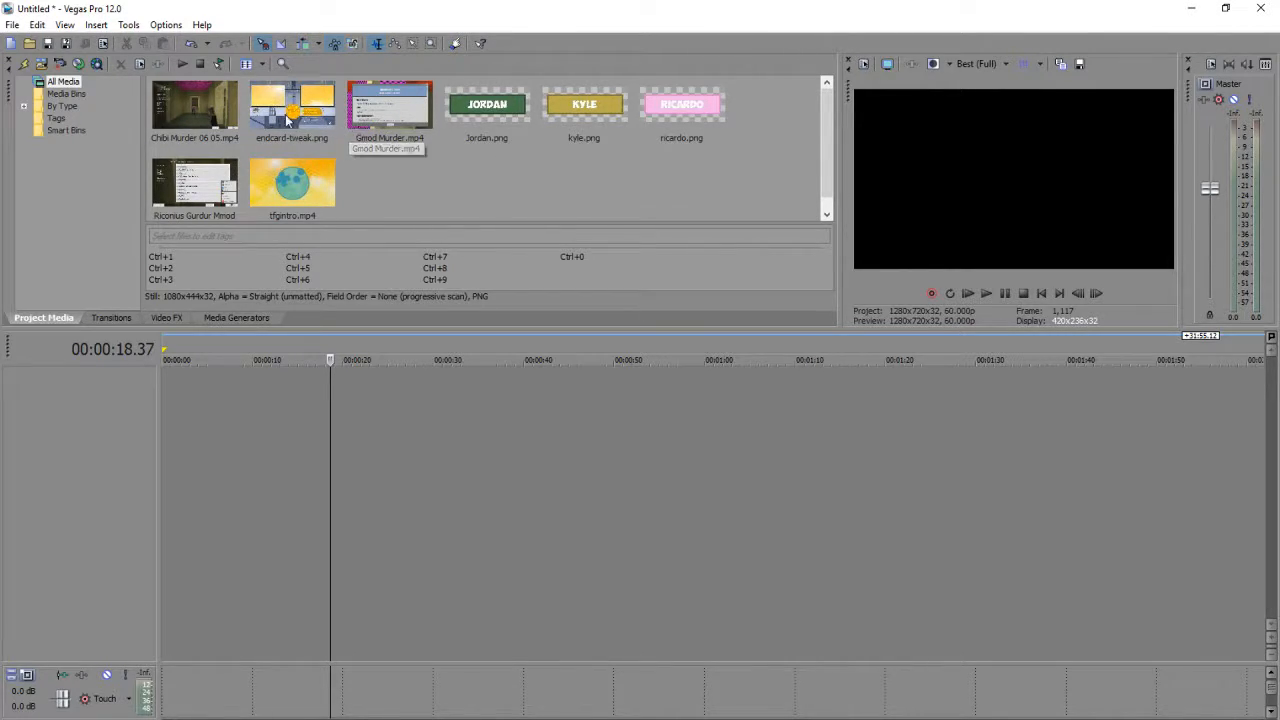
Step: Review the imported gameplay recordings, end card, intro and name banners in the project media
click(201, 104)
click(190, 177)
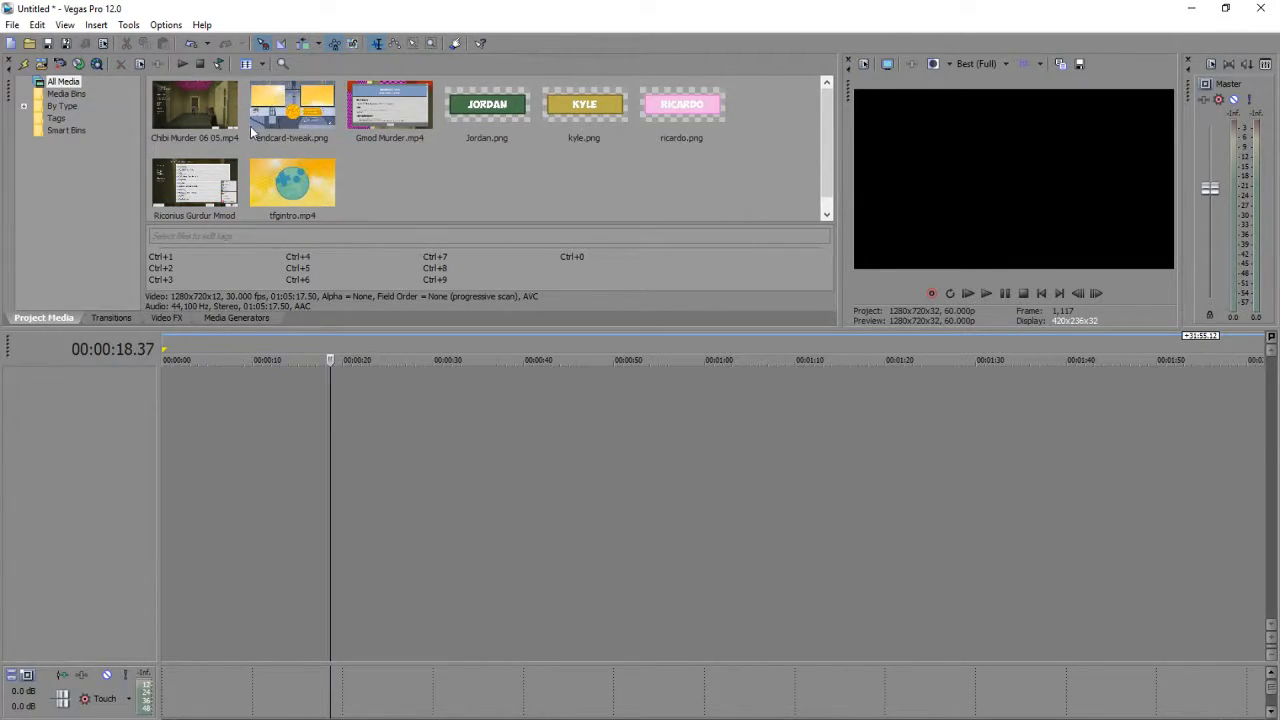
click(197, 116)
click(425, 125)
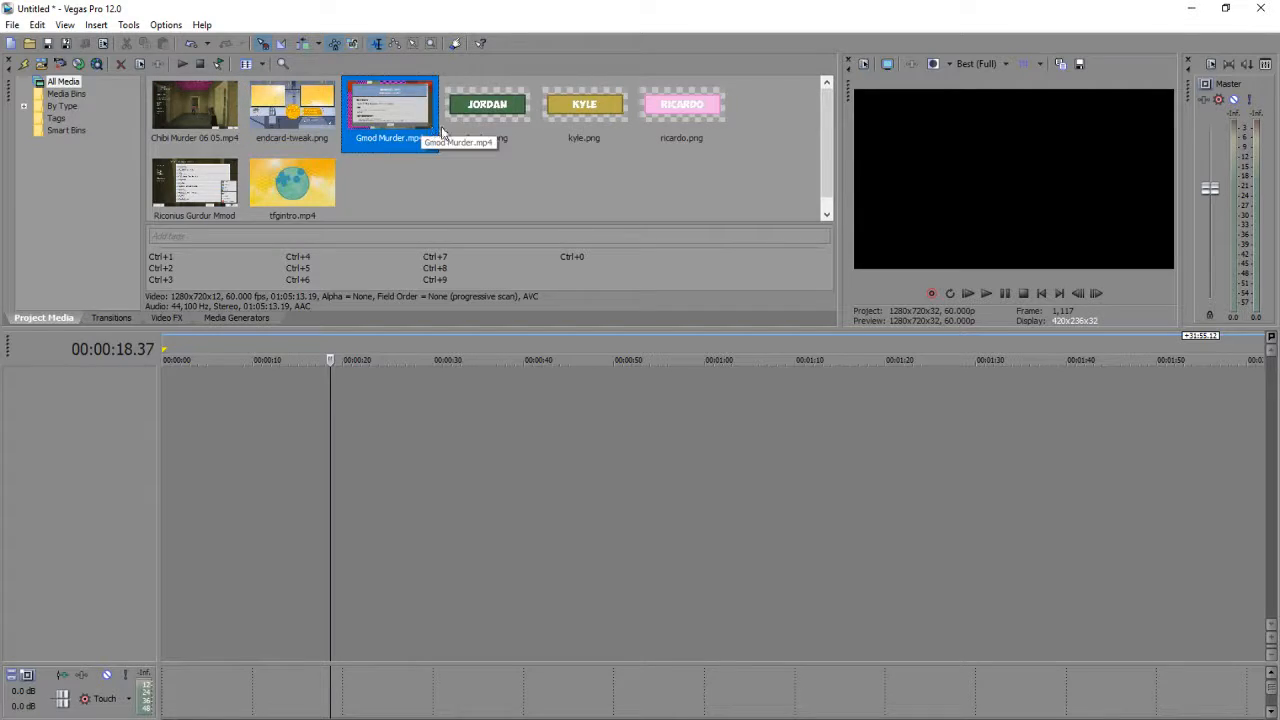
click(160, 167)
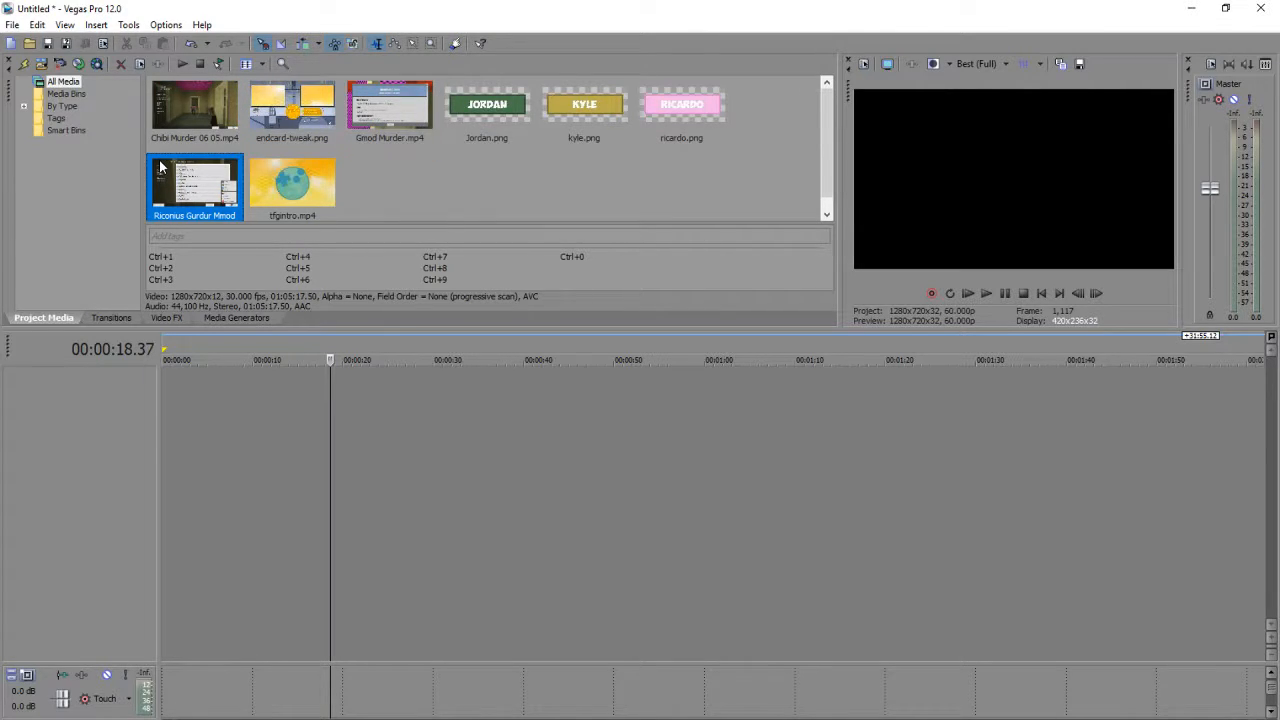
click(277, 120)
click(288, 187)
click(477, 140)
click(593, 135)
click(667, 137)
click(604, 122)
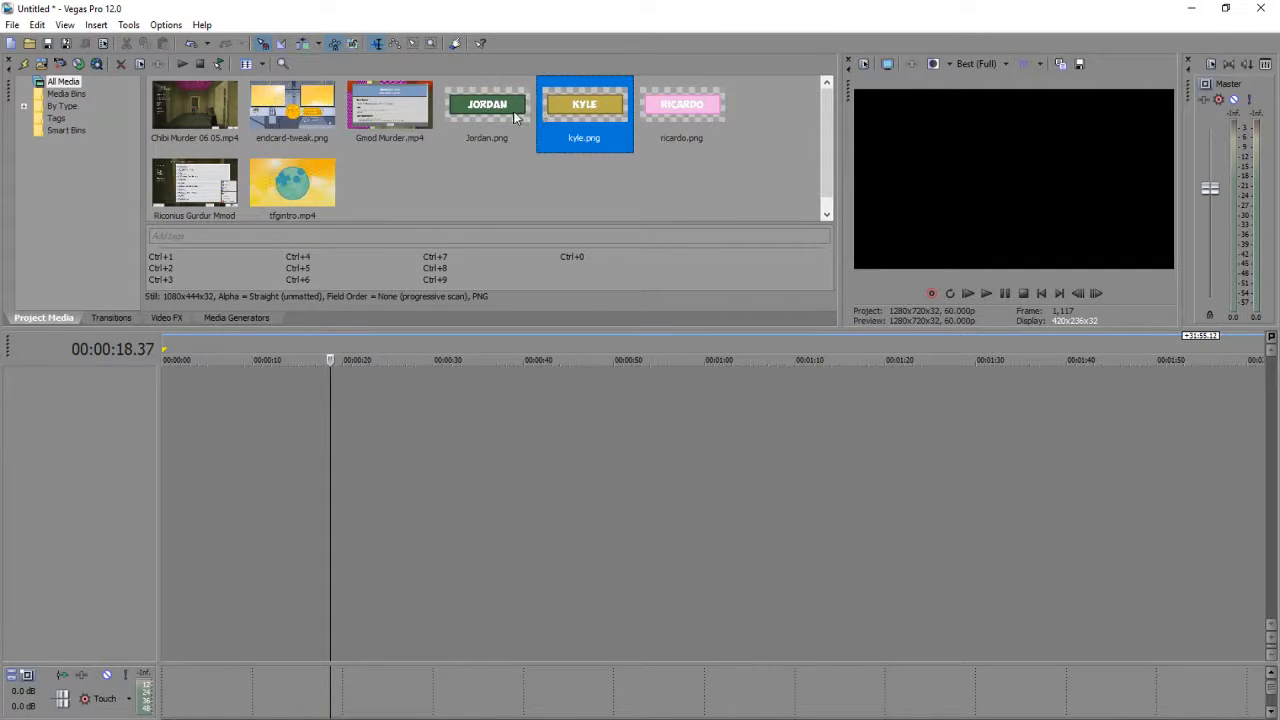
click(513, 111)
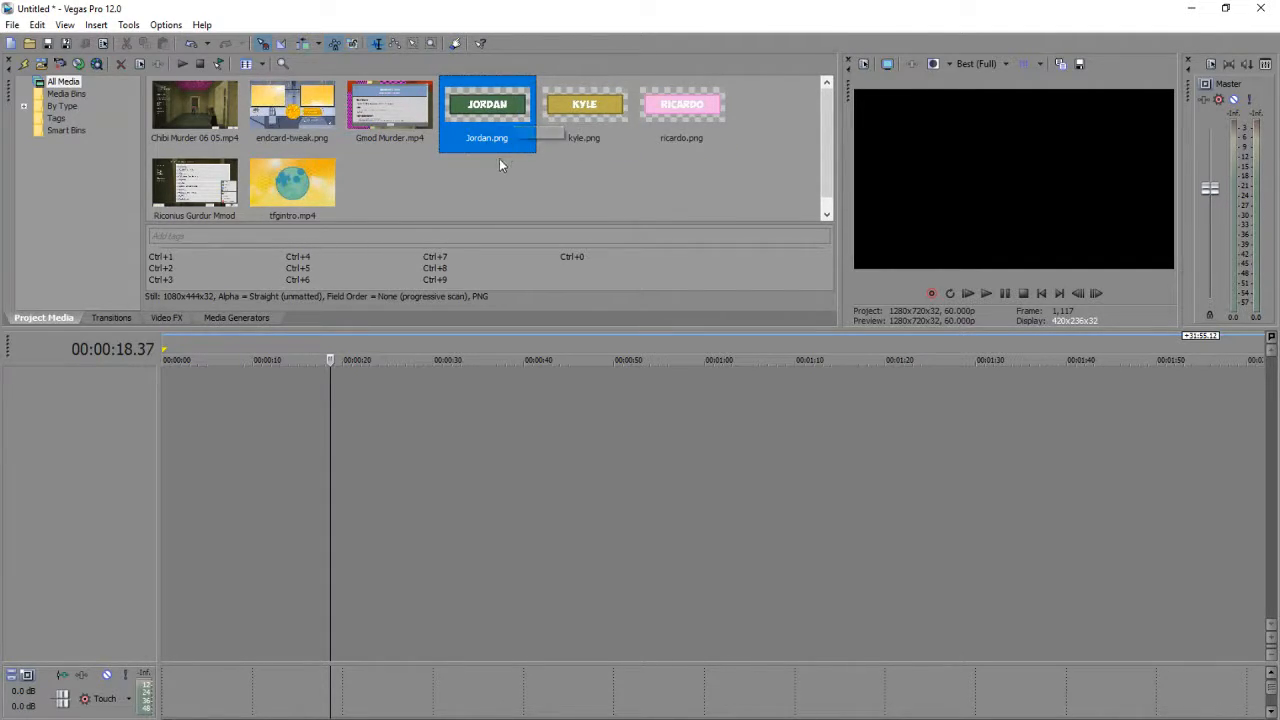
click(434, 178)
Step: Add Gmod Murder.mp4 to the empty timeline as a video and audio track pair starting at 00:00:00
drag(405, 117, 238, 408)
drag(153, 403, 152, 407)
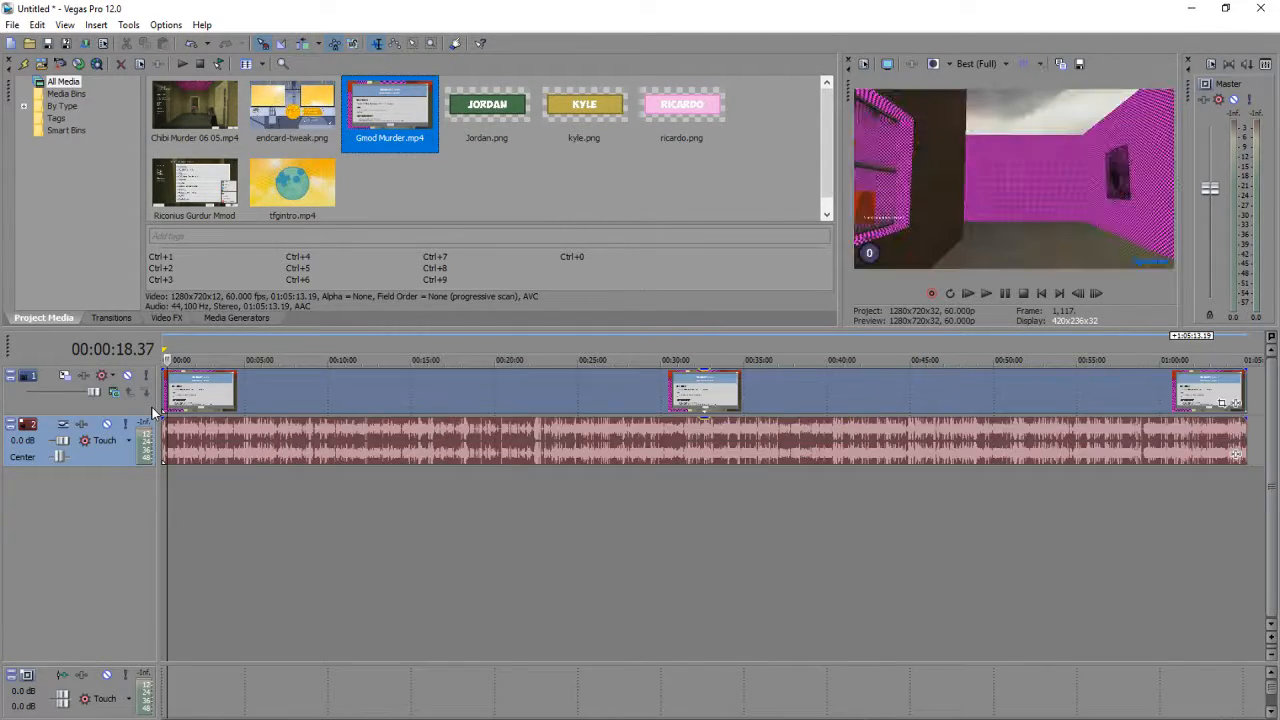
scroll(316, 428, up, 3)
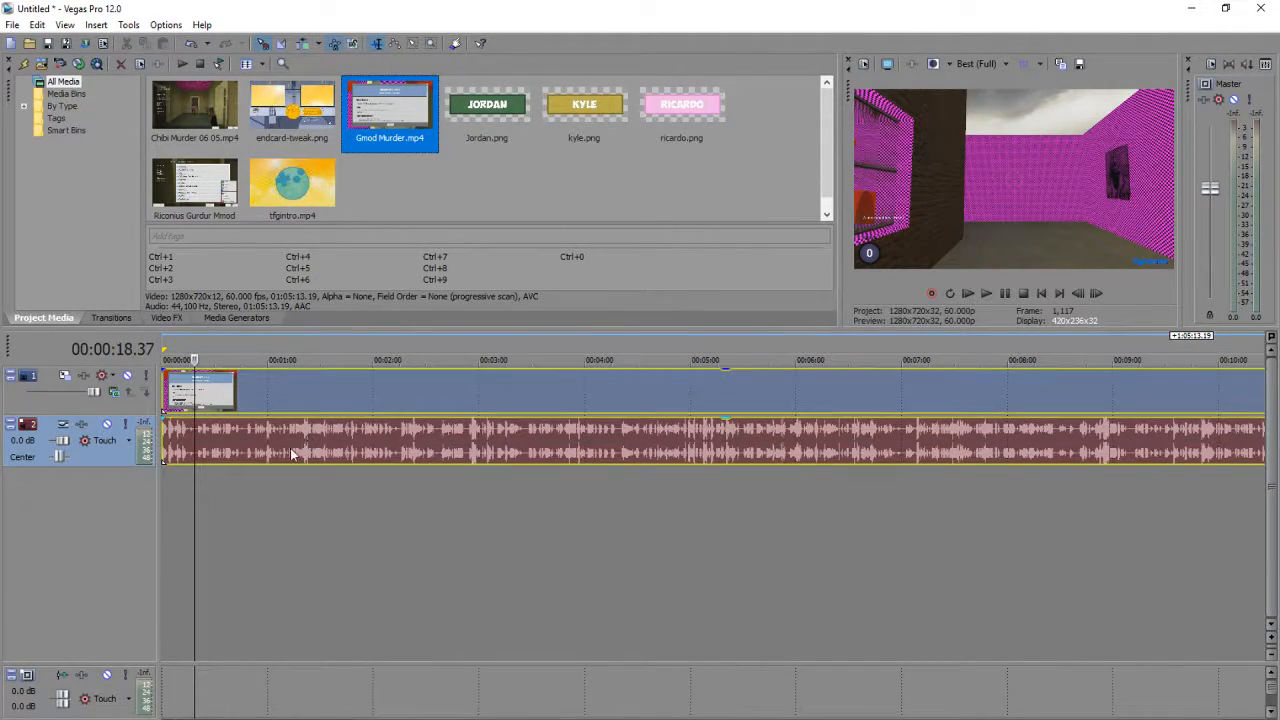
Step: Preview the Gmod Murder recording at several points within its first eight minutes
click(289, 448)
scroll(289, 448, down, 1)
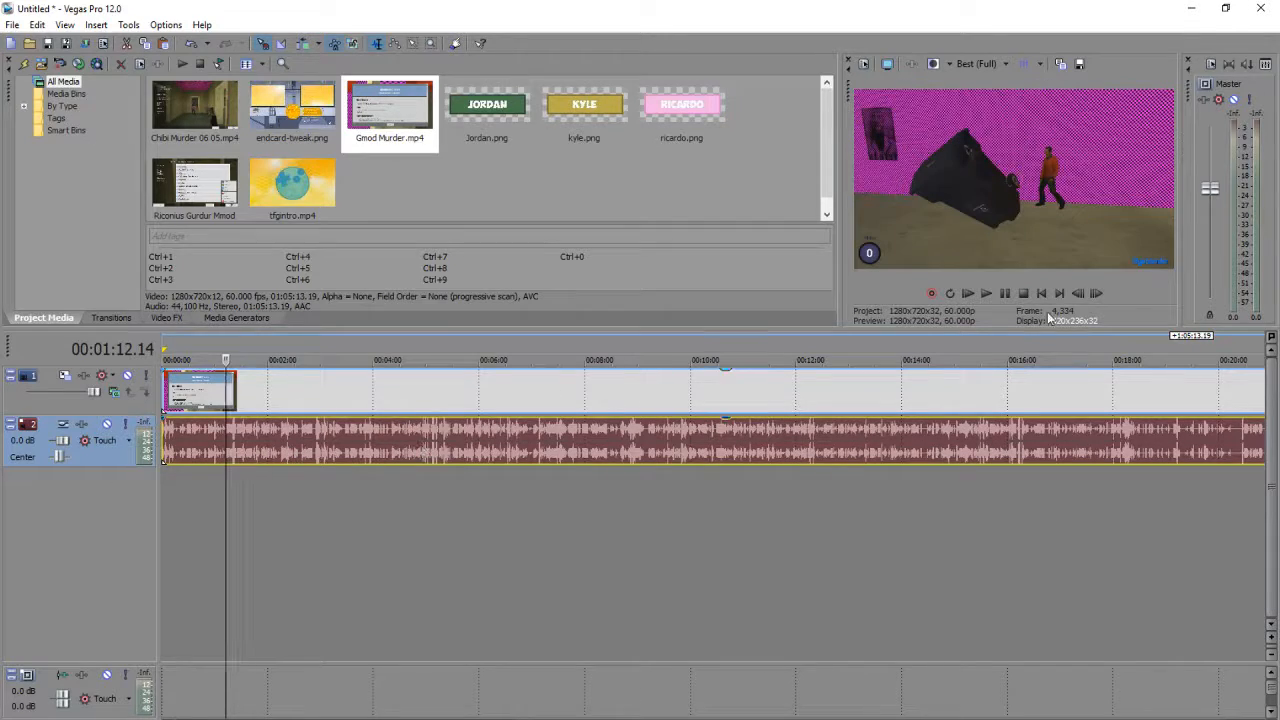
click(412, 448)
click(570, 452)
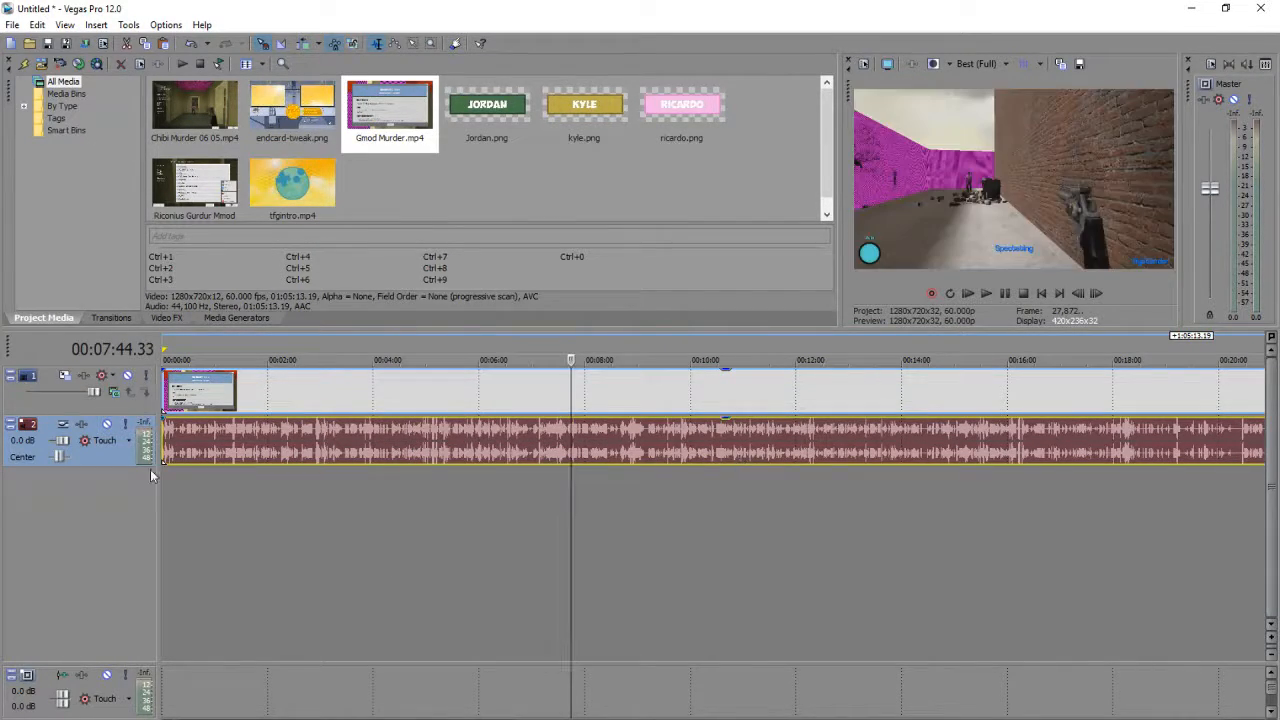
scroll(207, 452, up, 1)
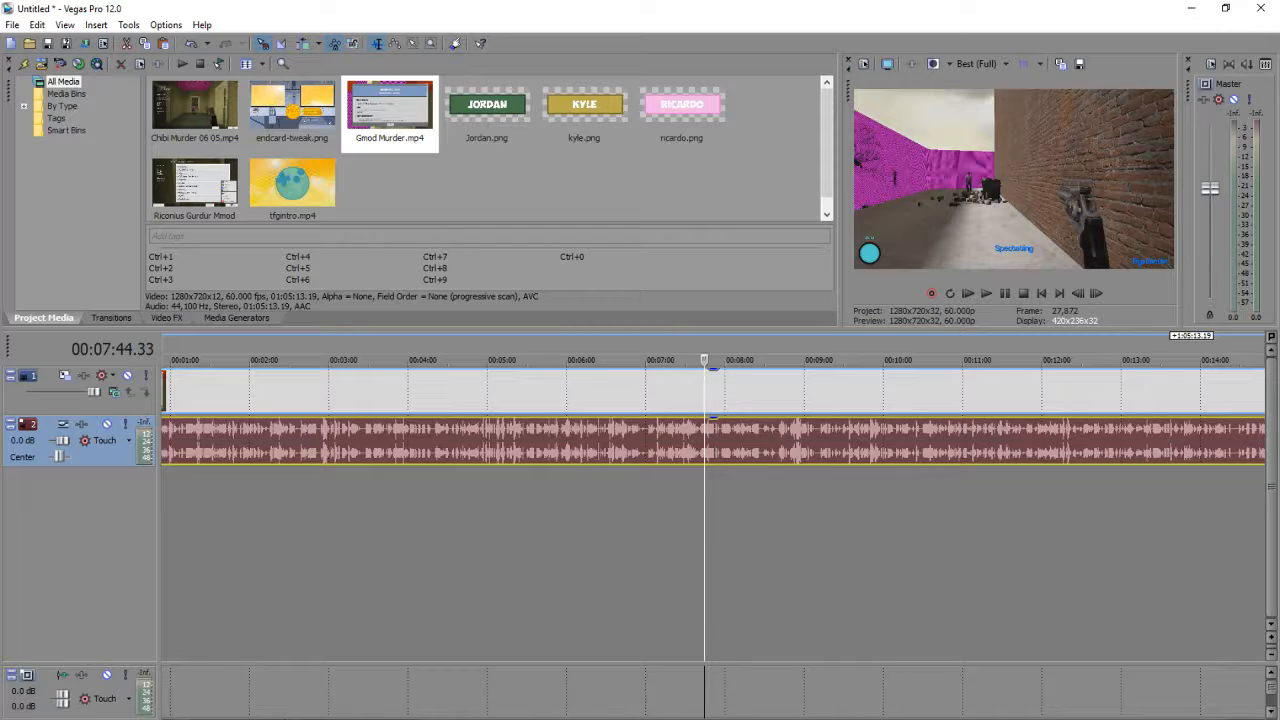
scroll(207, 452, up, 1)
click(279, 455)
scroll(279, 455, up, 2)
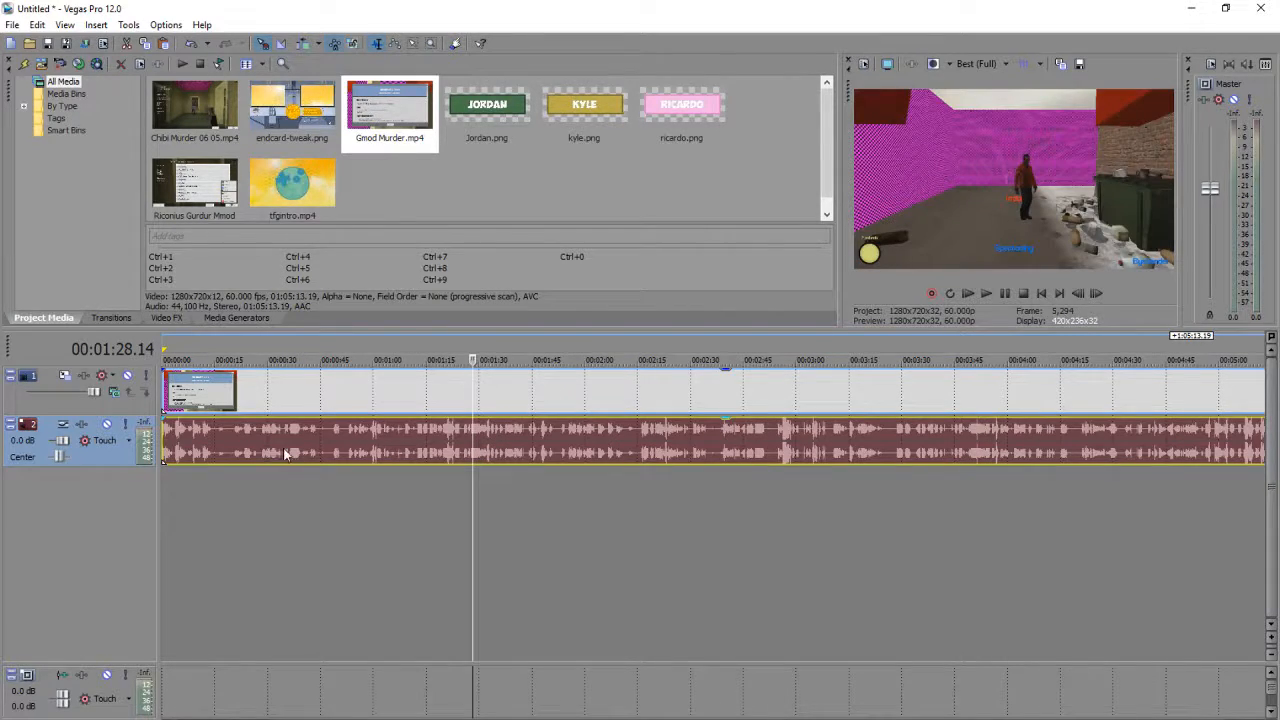
Step: Add the Riconius Gurdur Mmod recording on new tracks below the Gmod Murder clip, starting at 00:00:00
click(215, 118)
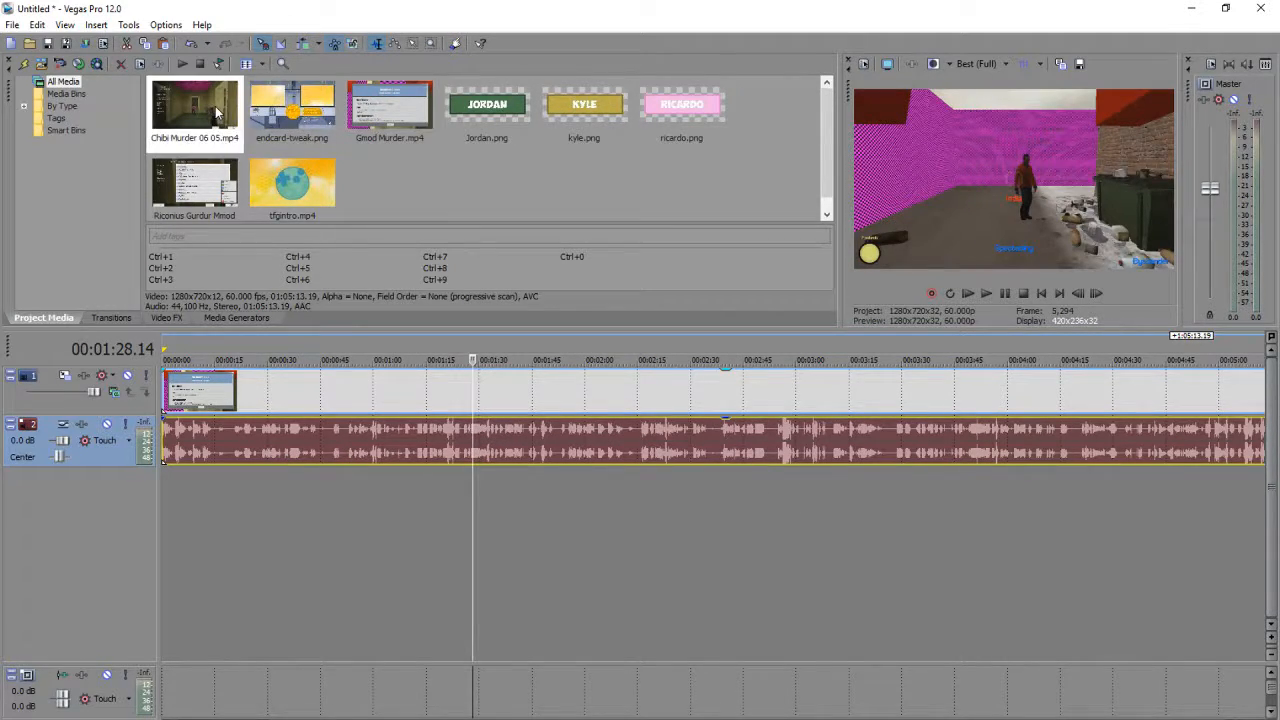
click(185, 165)
click(186, 127)
drag(188, 180, 160, 555)
scroll(238, 518, down, 3)
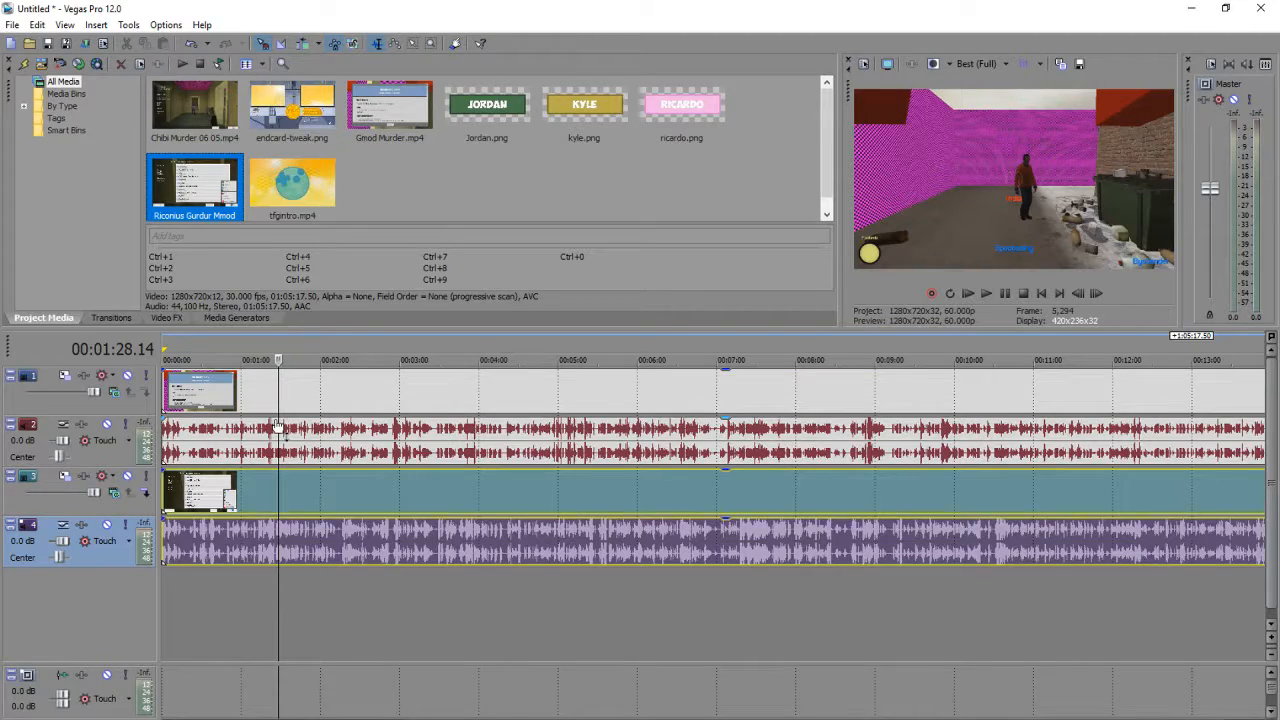
scroll(276, 425, down, 3)
Step: Add Chibi Murder 06 05.mp4 on new tracks below the Riconius recording, starting at 00:00:00
click(194, 115)
drag(203, 598, 166, 632)
scroll(345, 630, down, 3)
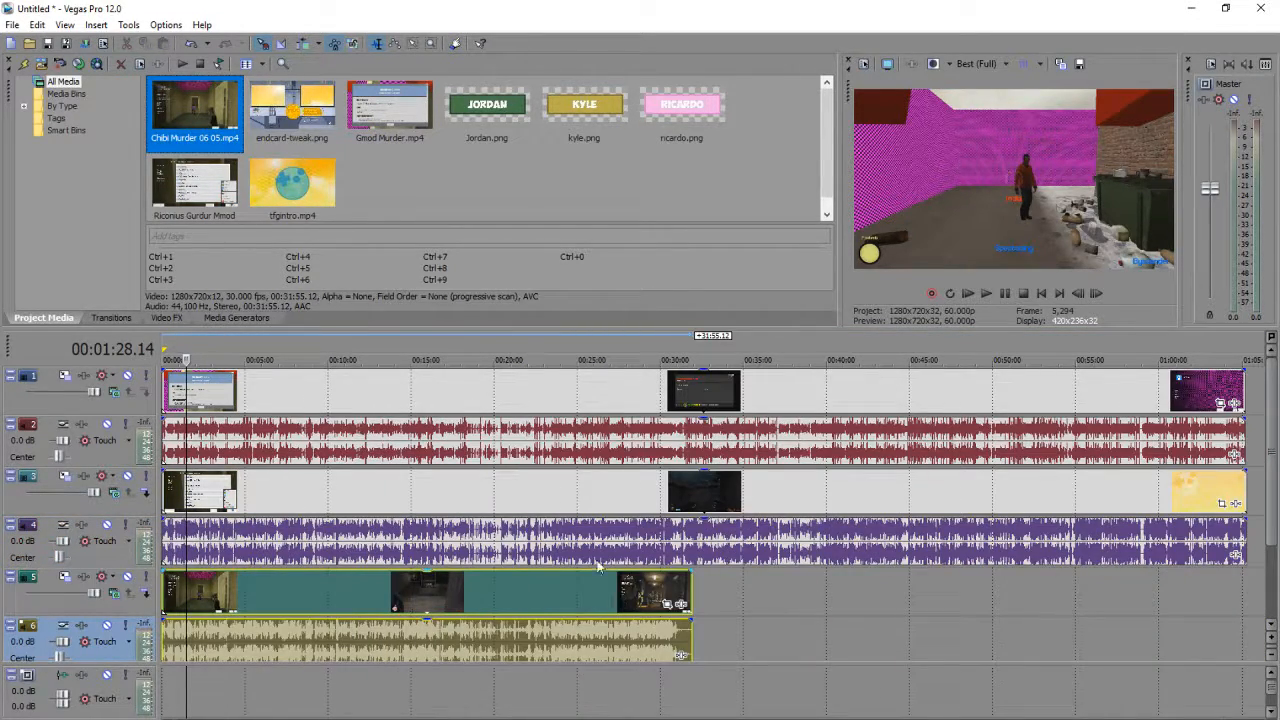
Step: Compare the audio waveforms of the three recordings around 00:00:51, and minimise the 4K Video Downloader window
scroll(329, 490, up, 10)
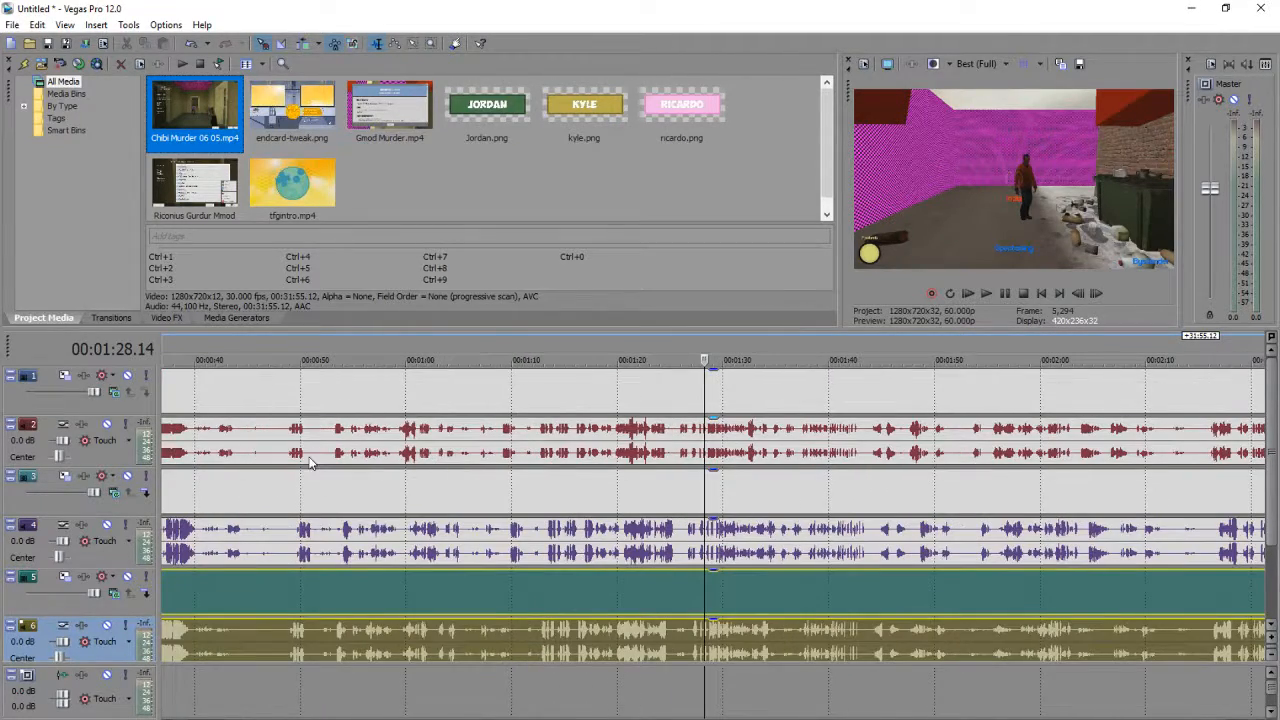
click(318, 443)
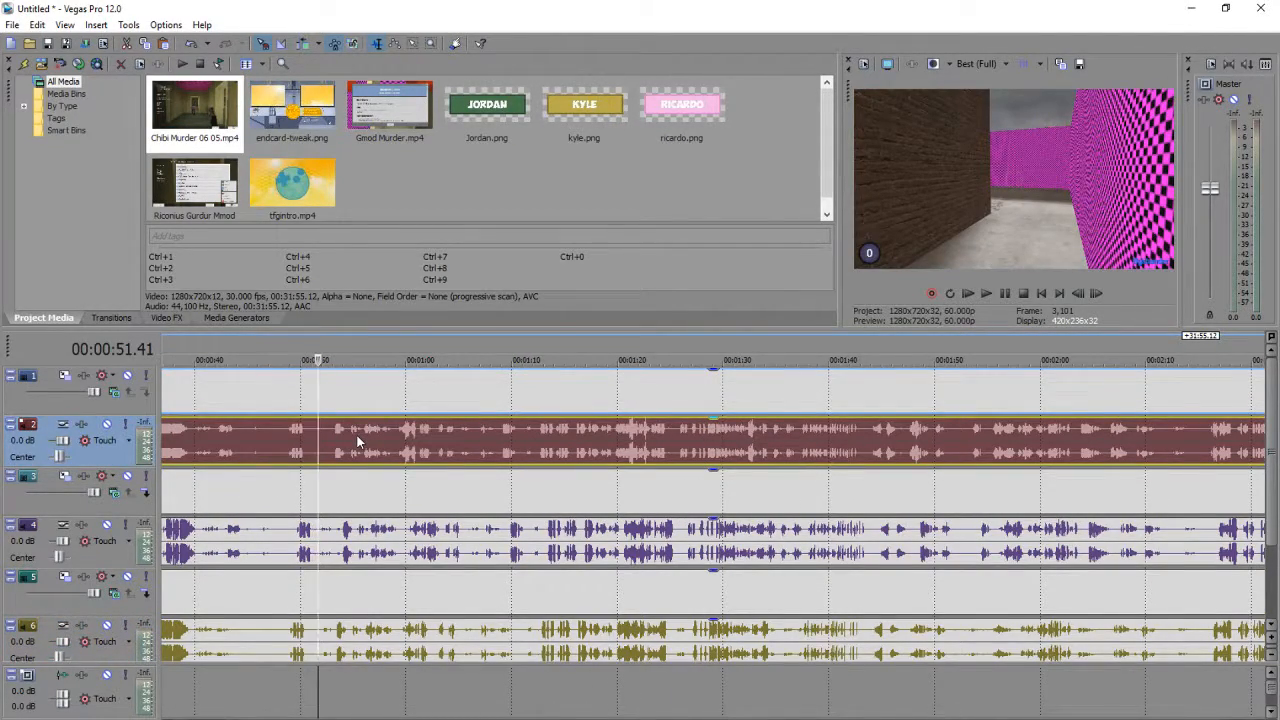
scroll(358, 441, up, 3)
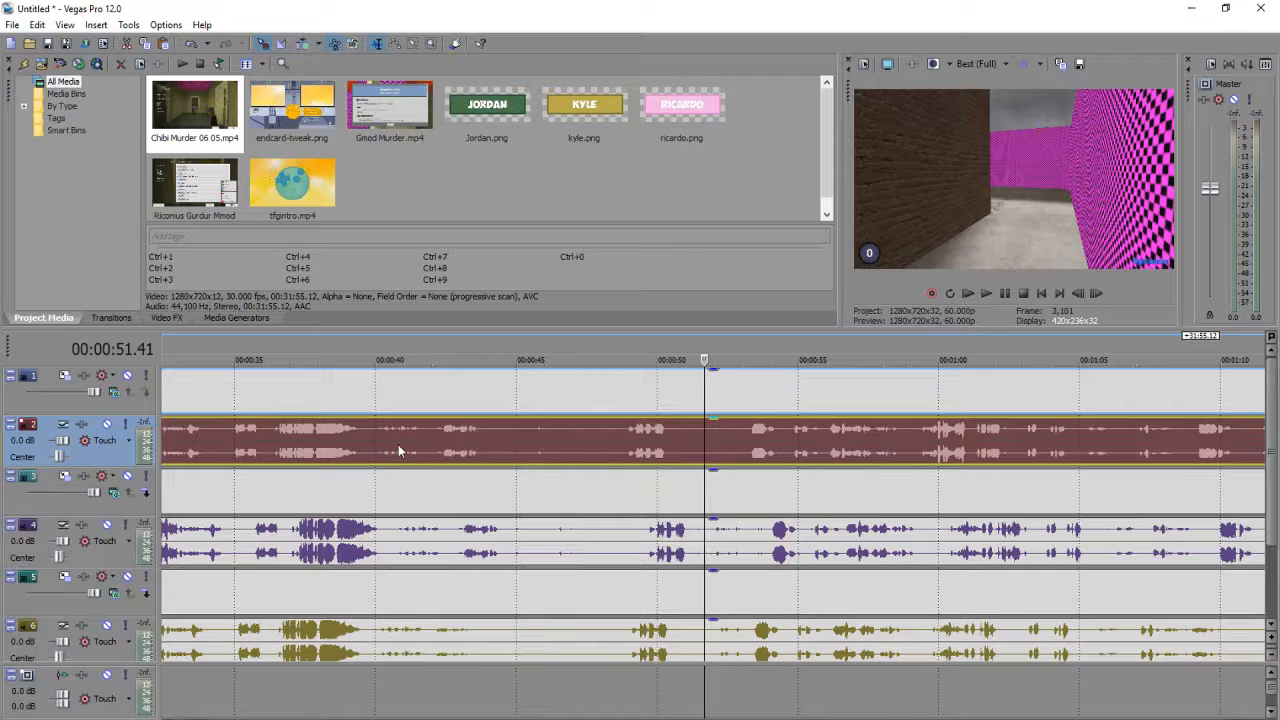
scroll(398, 444, down, 2)
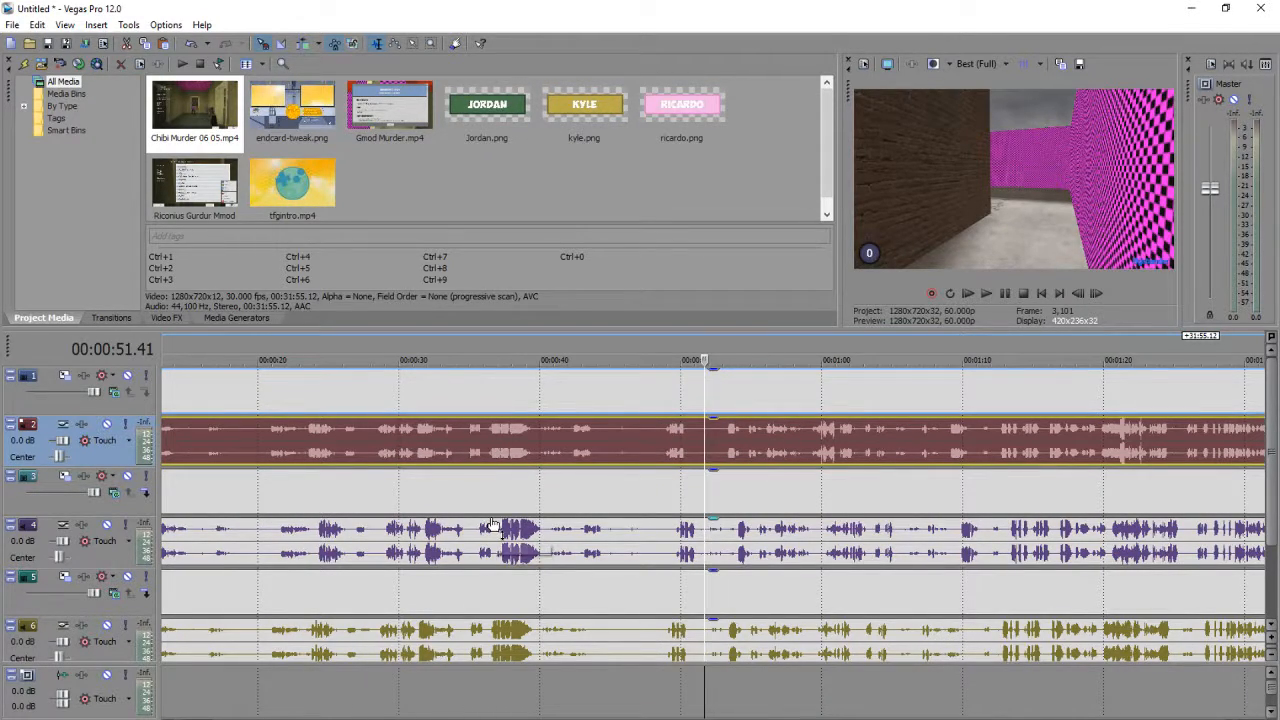
scroll(498, 525, down, 1)
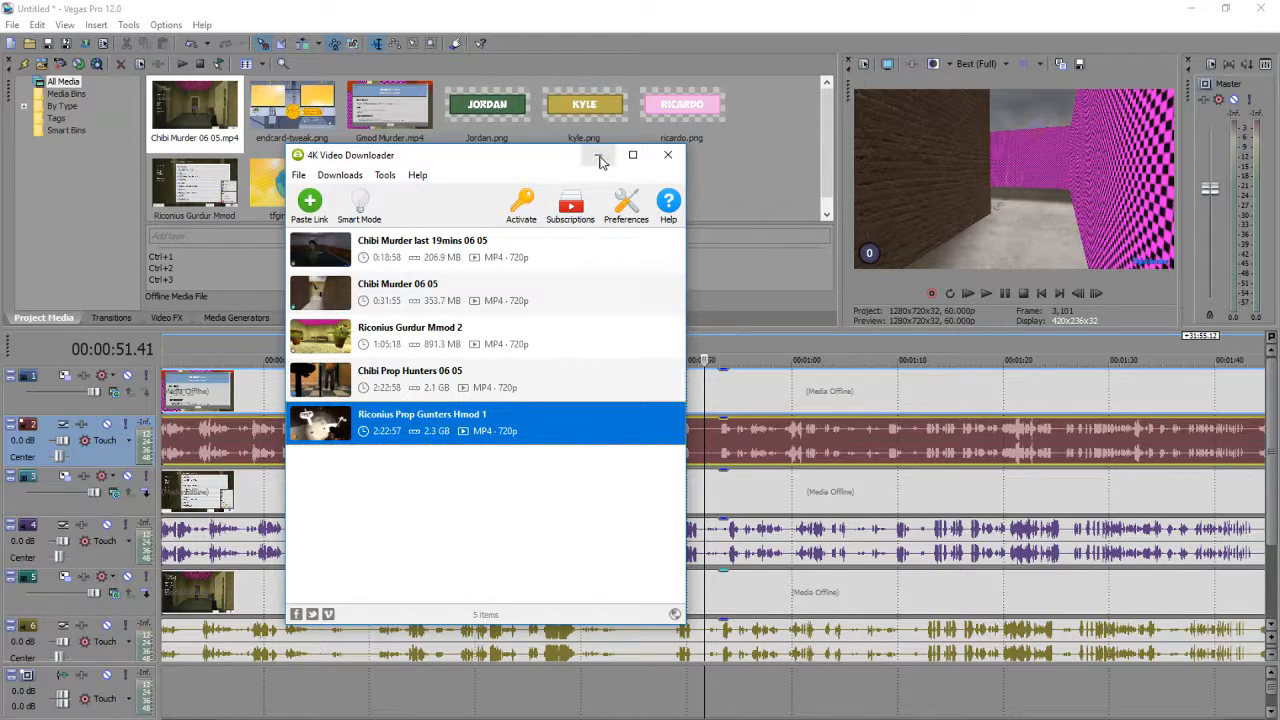
click(598, 157)
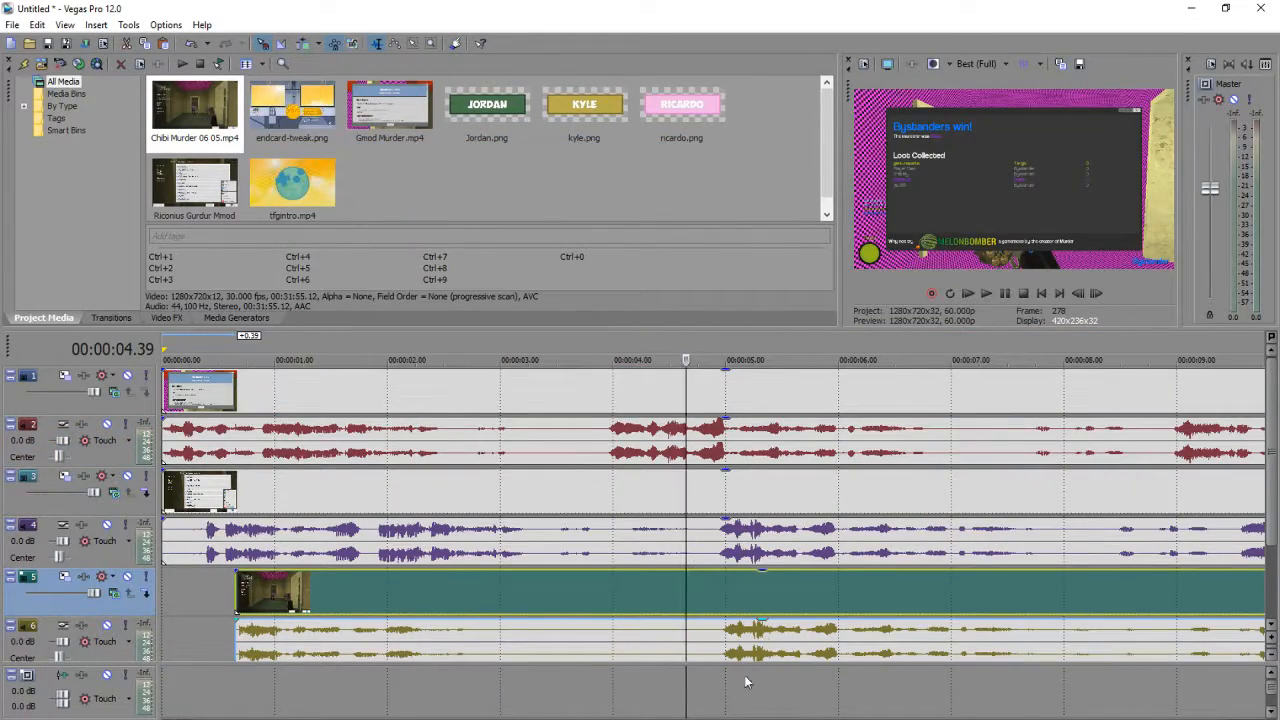
Step: Shift the Gmod Murder clip to start at about 00:00:00.56 and solo its audio track
drag(560, 458, 665, 455)
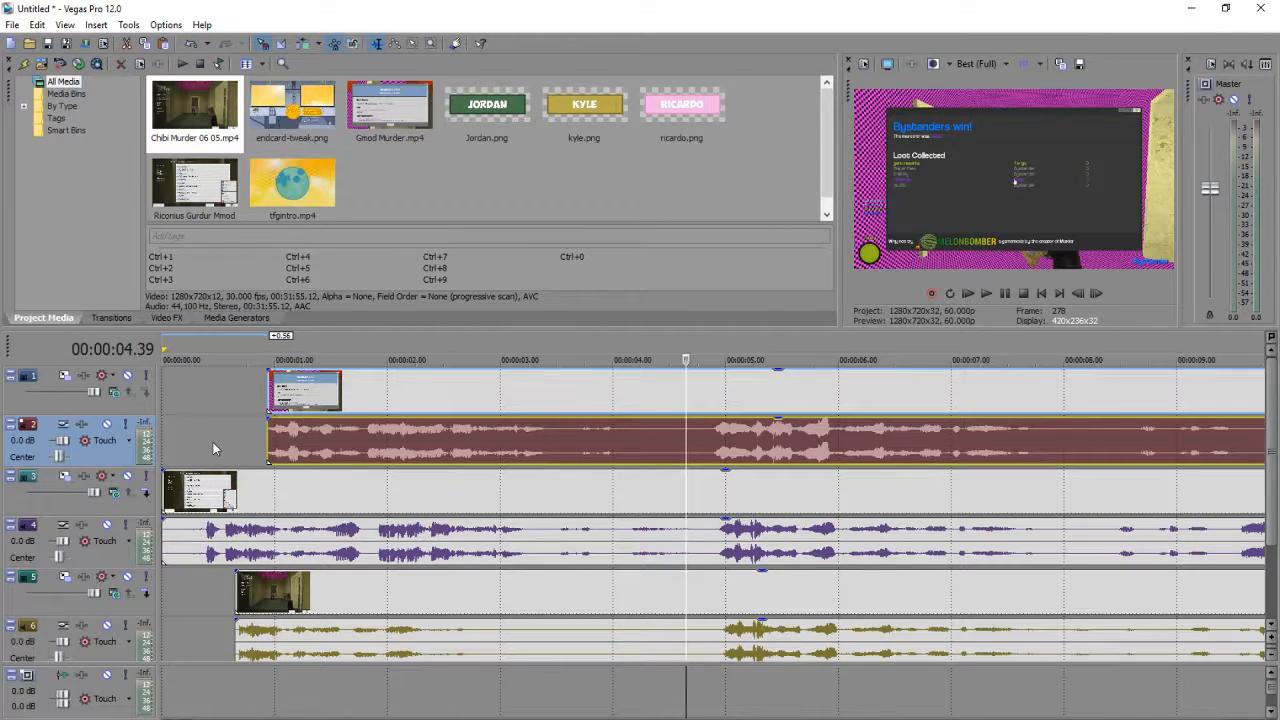
click(126, 425)
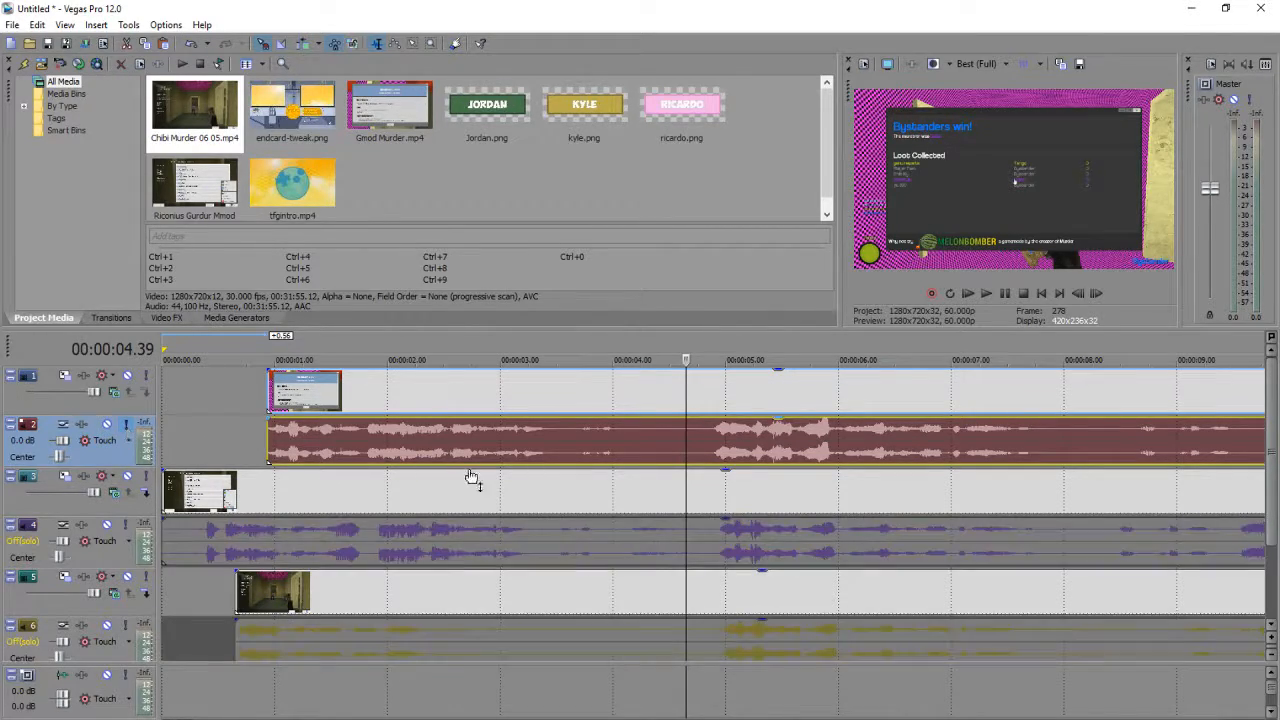
Step: Play the soloed Gmod Murder audio from several points after about 9 seconds to find a short sync sound near 00:00:17
scroll(540, 490, down, 3)
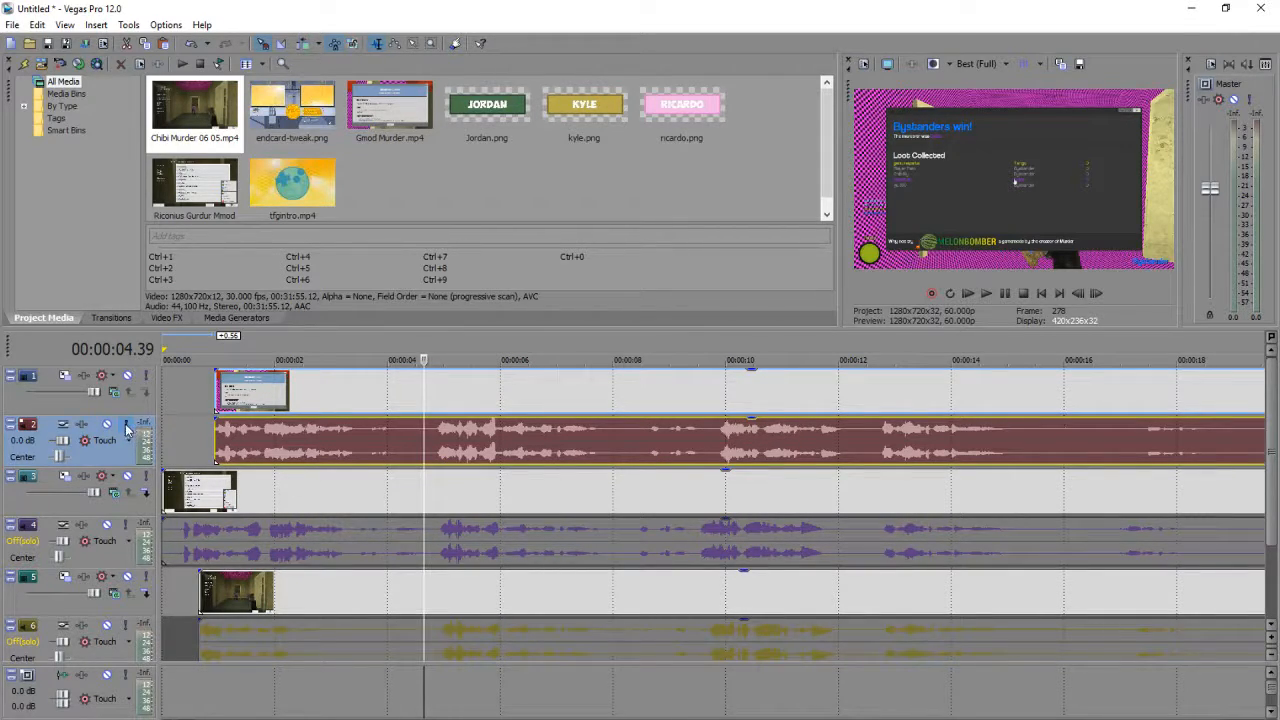
click(710, 445)
key(space)
scroll(667, 507, up, 2)
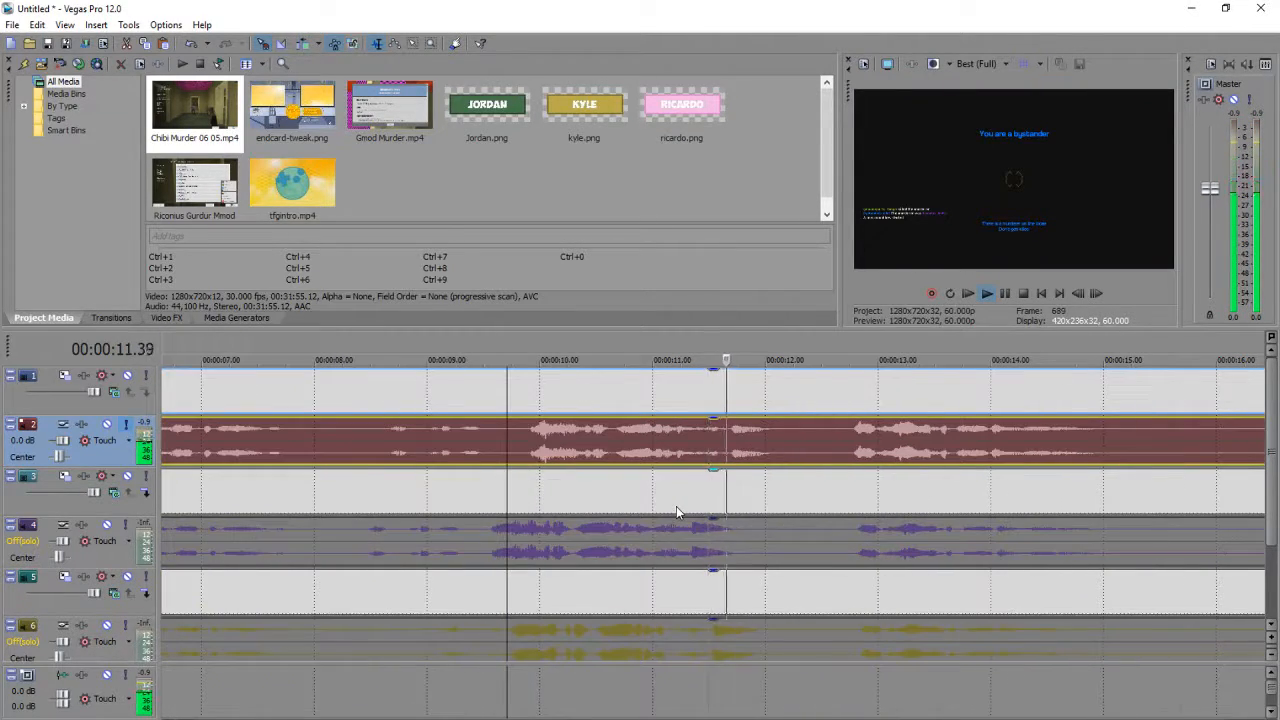
key(space)
click(941, 447)
key(space)
scroll(816, 499, down, 2)
key(space)
scroll(700, 455, up, 3)
click(697, 453)
key(space)
key(space)
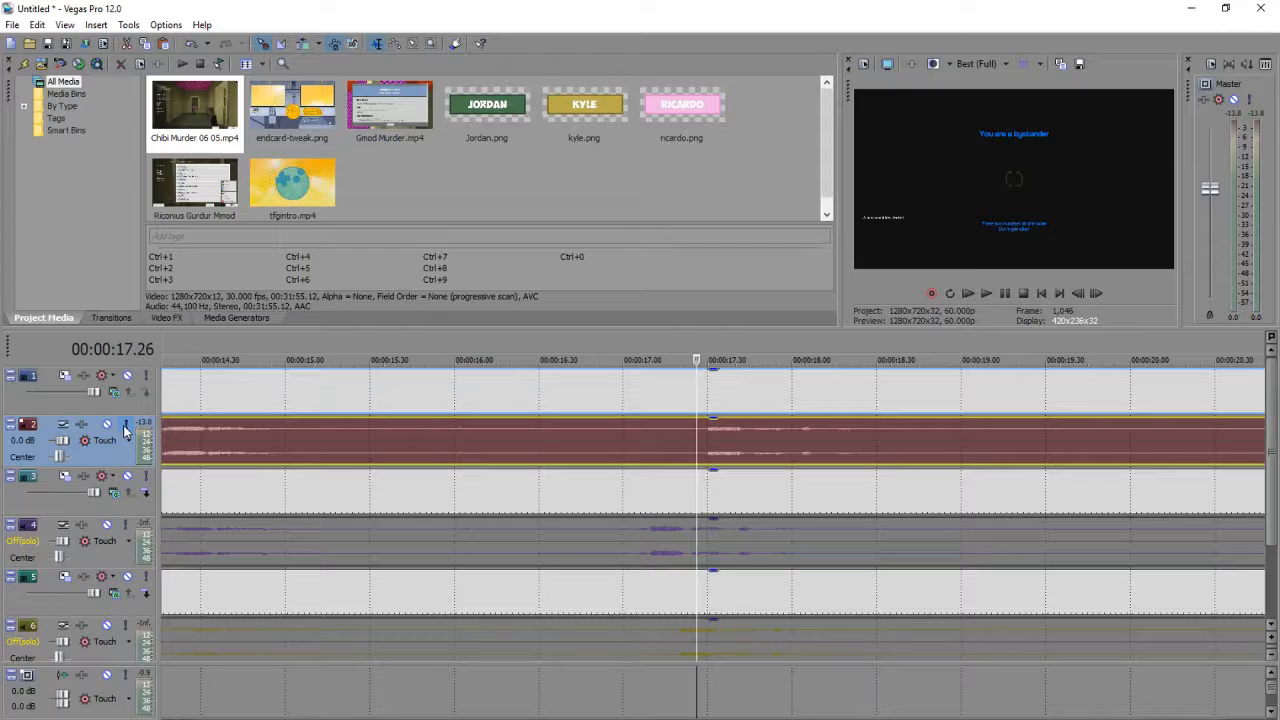
Step: Unsolo the Gmod Murder audio and shift the Riconius clip later so its matching sound falls near 00:00:17.30
click(126, 425)
scroll(629, 535, up, 2)
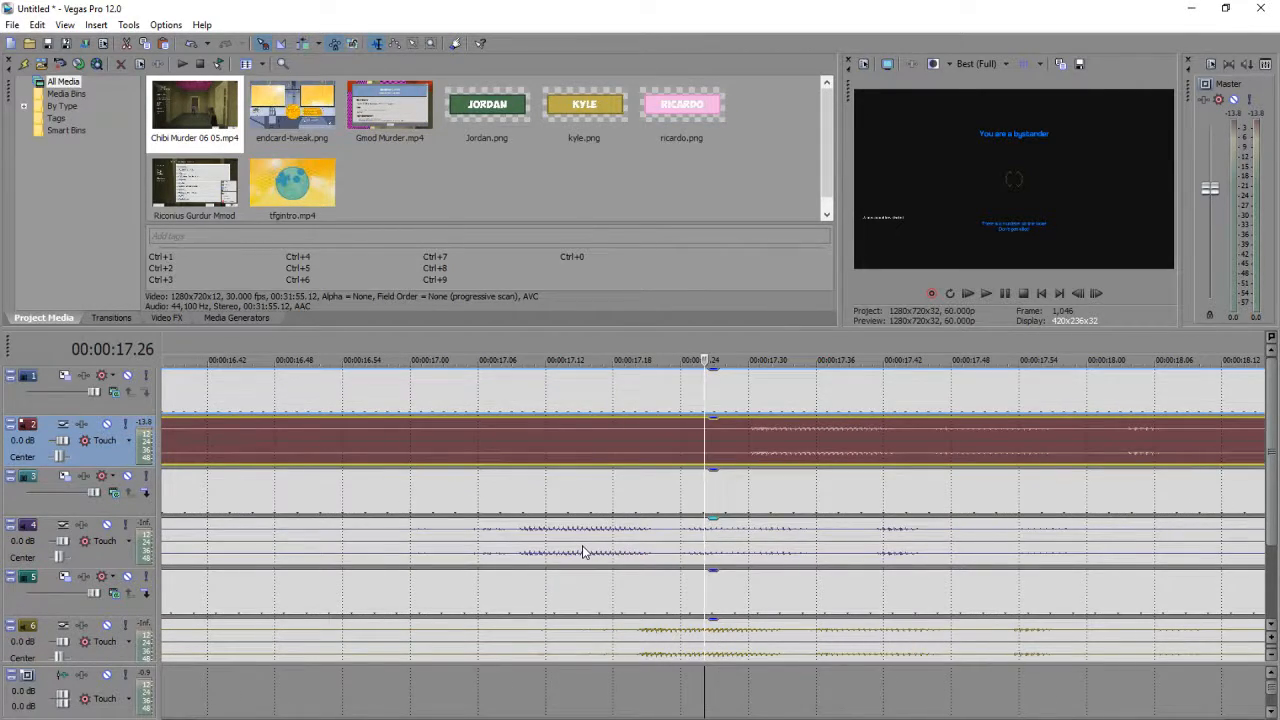
click(705, 550)
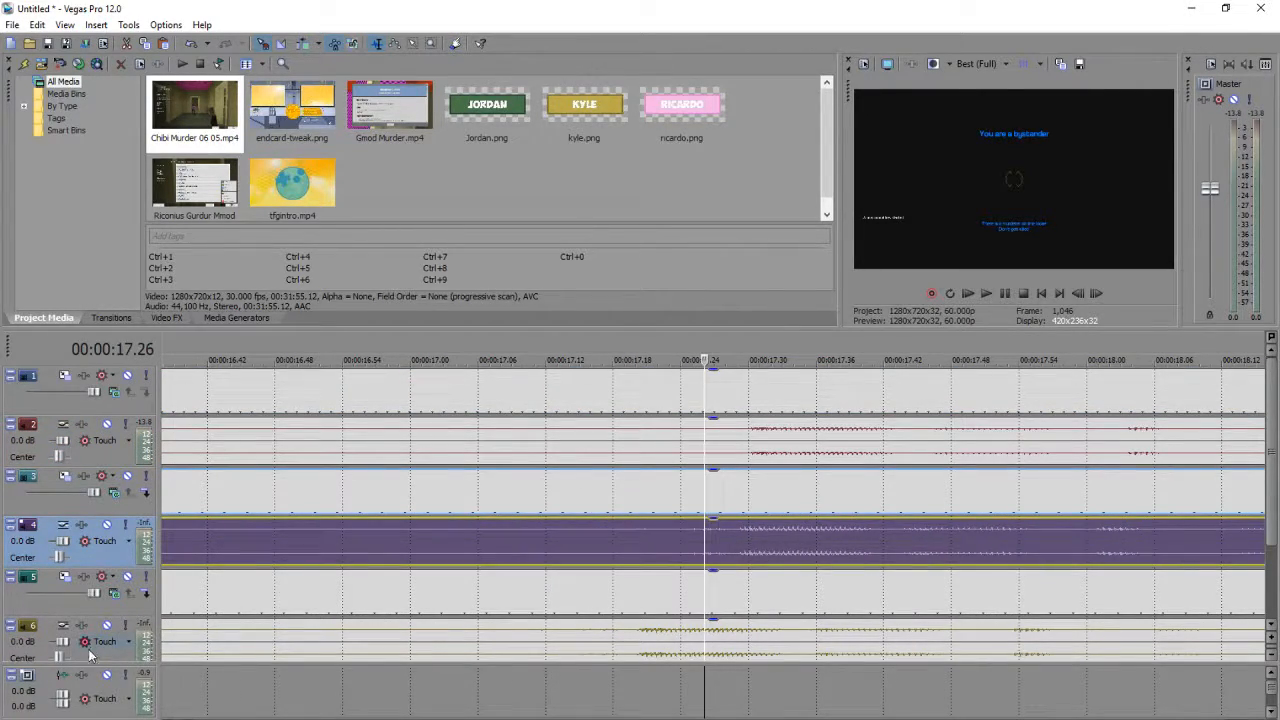
Step: Mute the Chibi Murder audio track and nudge the Riconius clip slightly later onto the Gmod Murder sound, checking it by playback
click(107, 625)
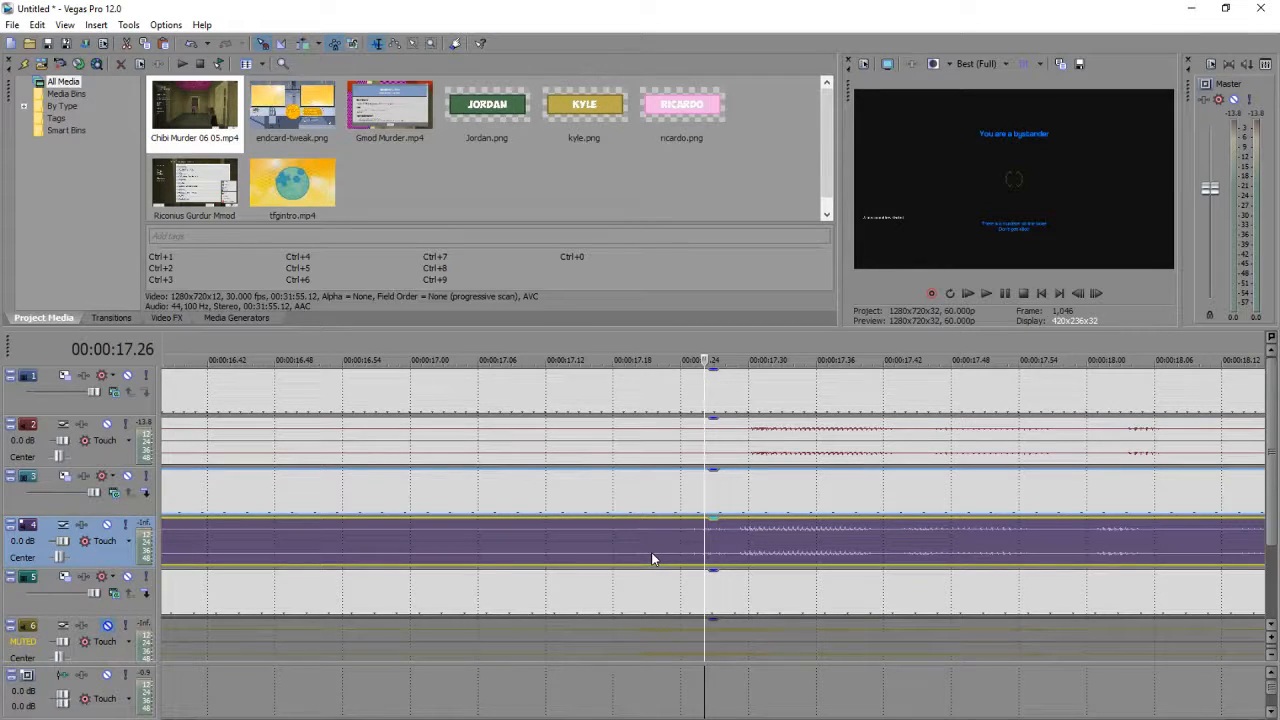
drag(643, 548, 653, 549)
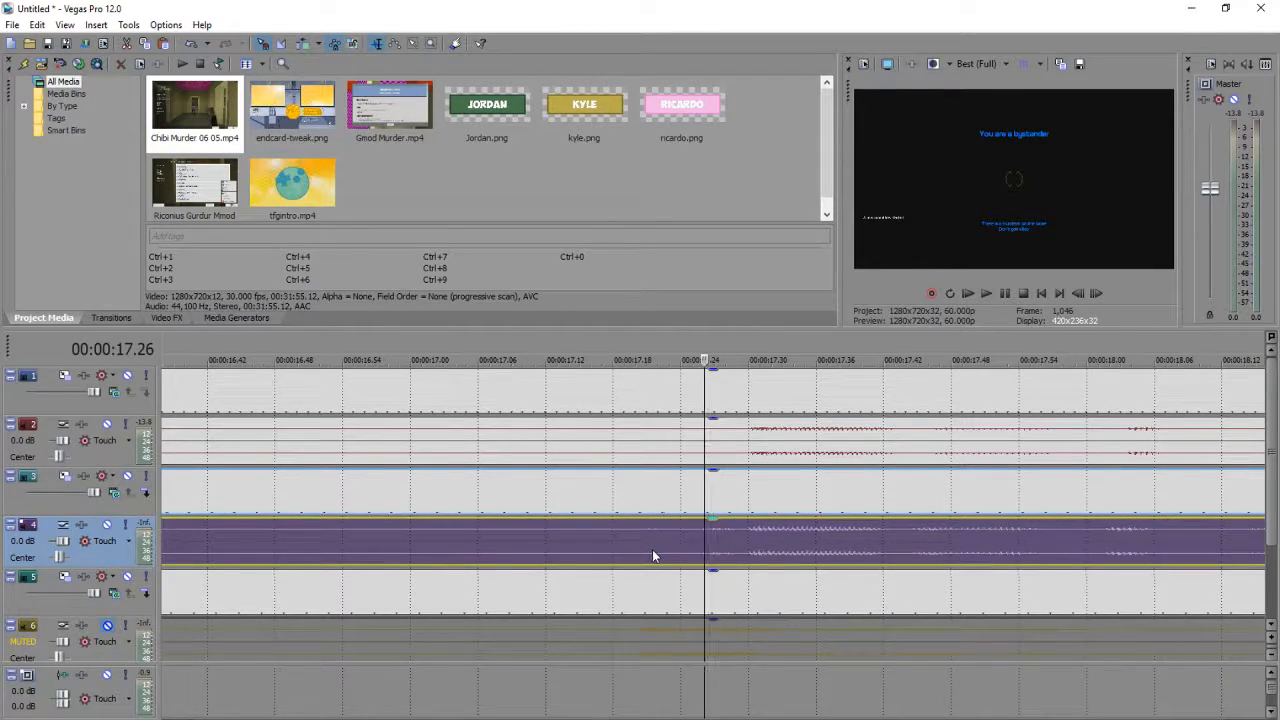
key(space)
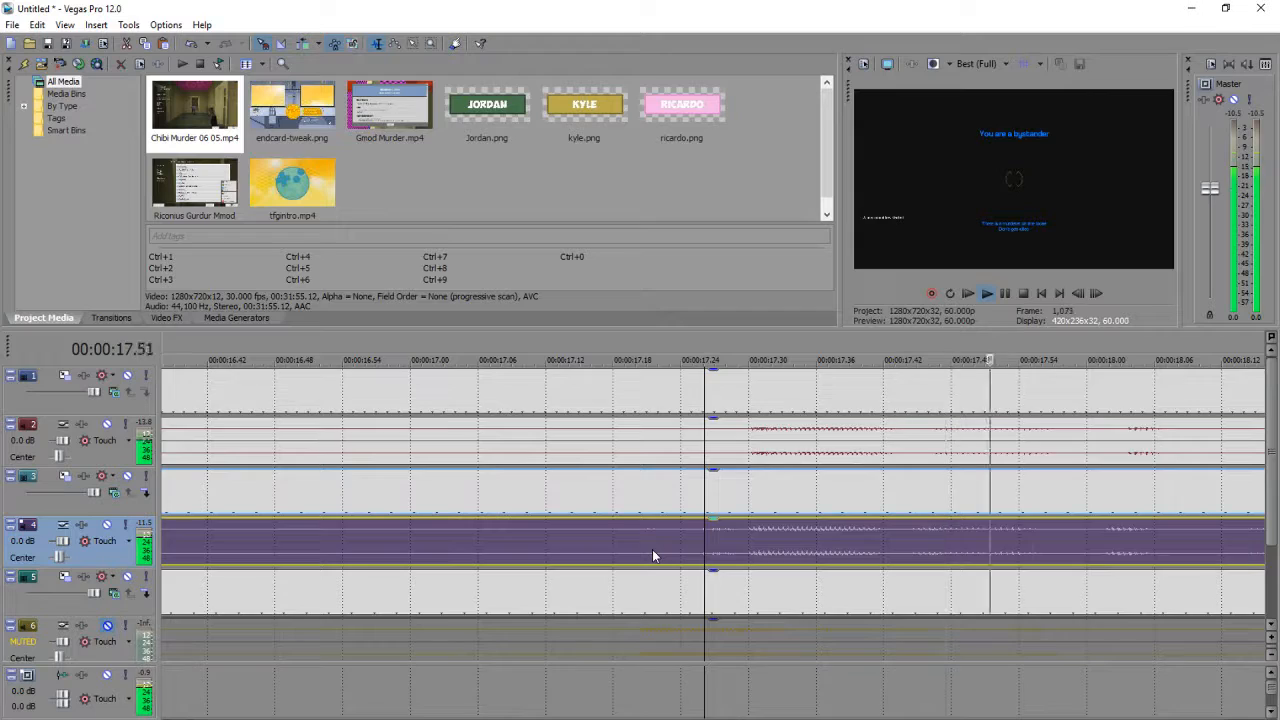
key(space)
Step: Fine-tune the Riconius clip's position against the Gmod Murder waveform near 00:00:17.30, replaying the sound between adjustments
drag(1102, 556, 1115, 553)
key(space)
key(space)
drag(791, 547, 786, 550)
scroll(749, 535, up, 5)
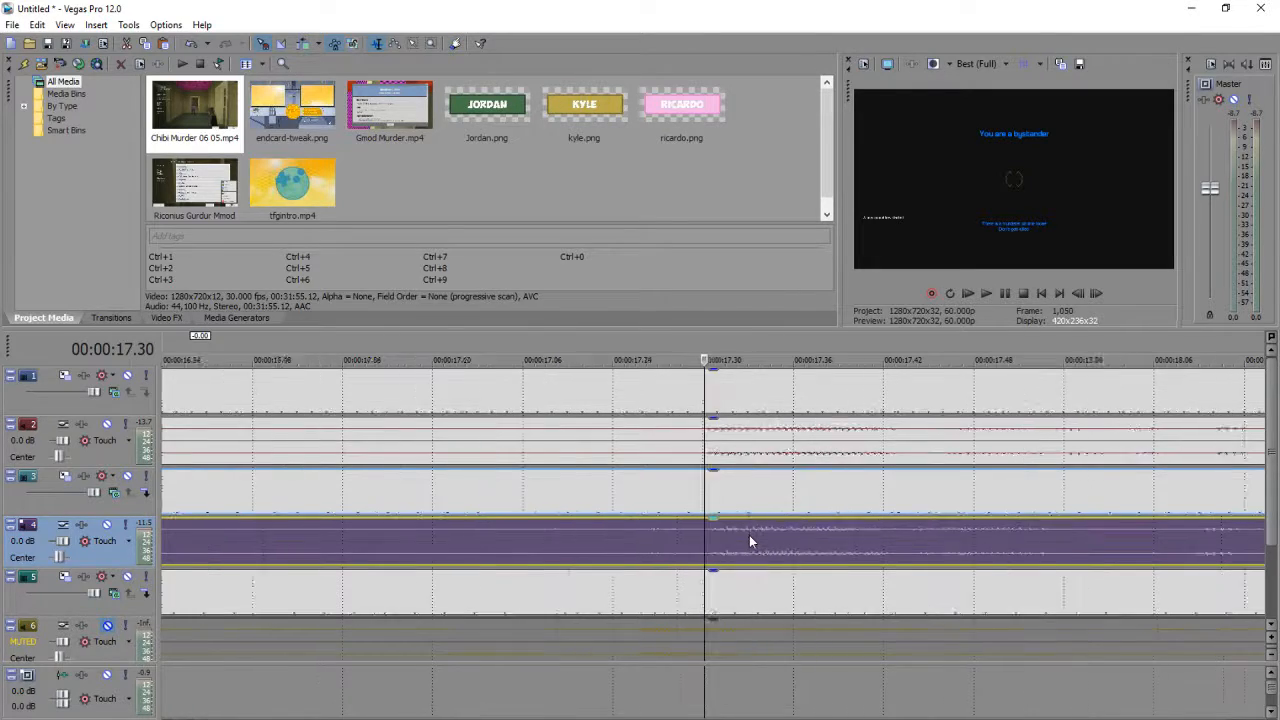
drag(740, 556, 758, 550)
key(space)
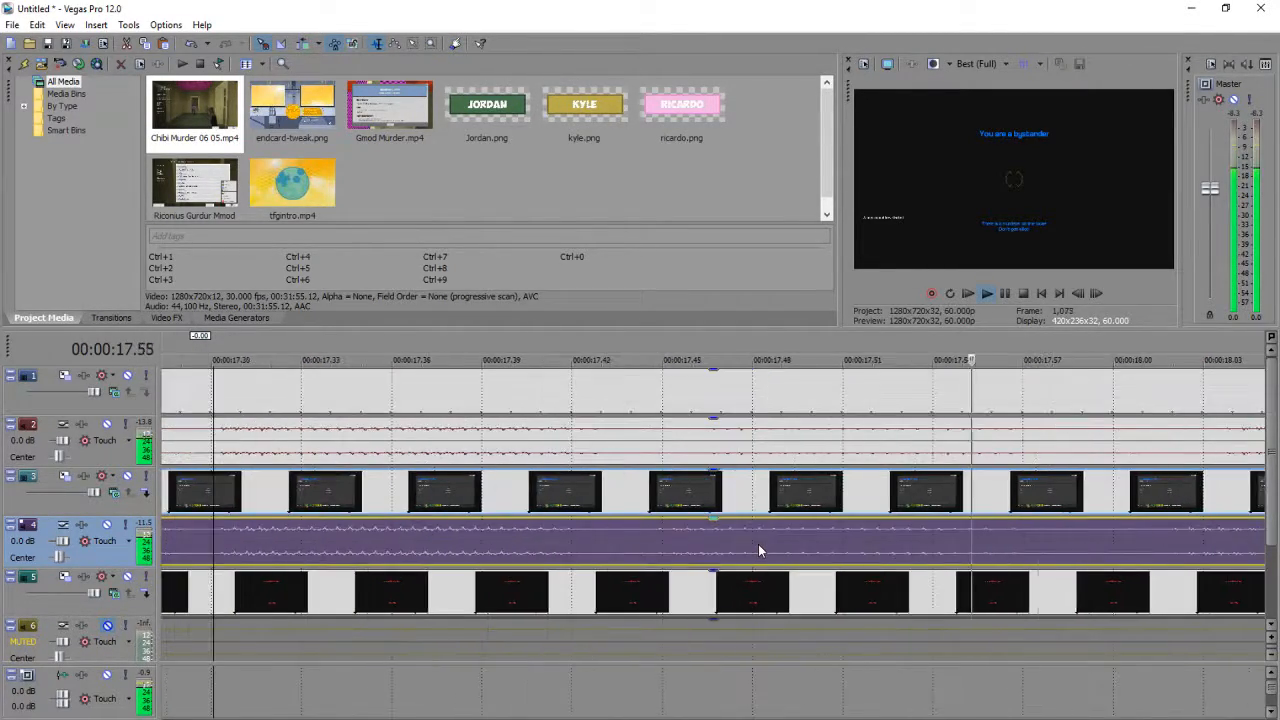
scroll(758, 544, down, 5)
key(space)
Step: Play the Gmod Murder and Riconius audio together from just before the sync sound near 00:00:17.30
click(609, 552)
scroll(609, 552, up, 1)
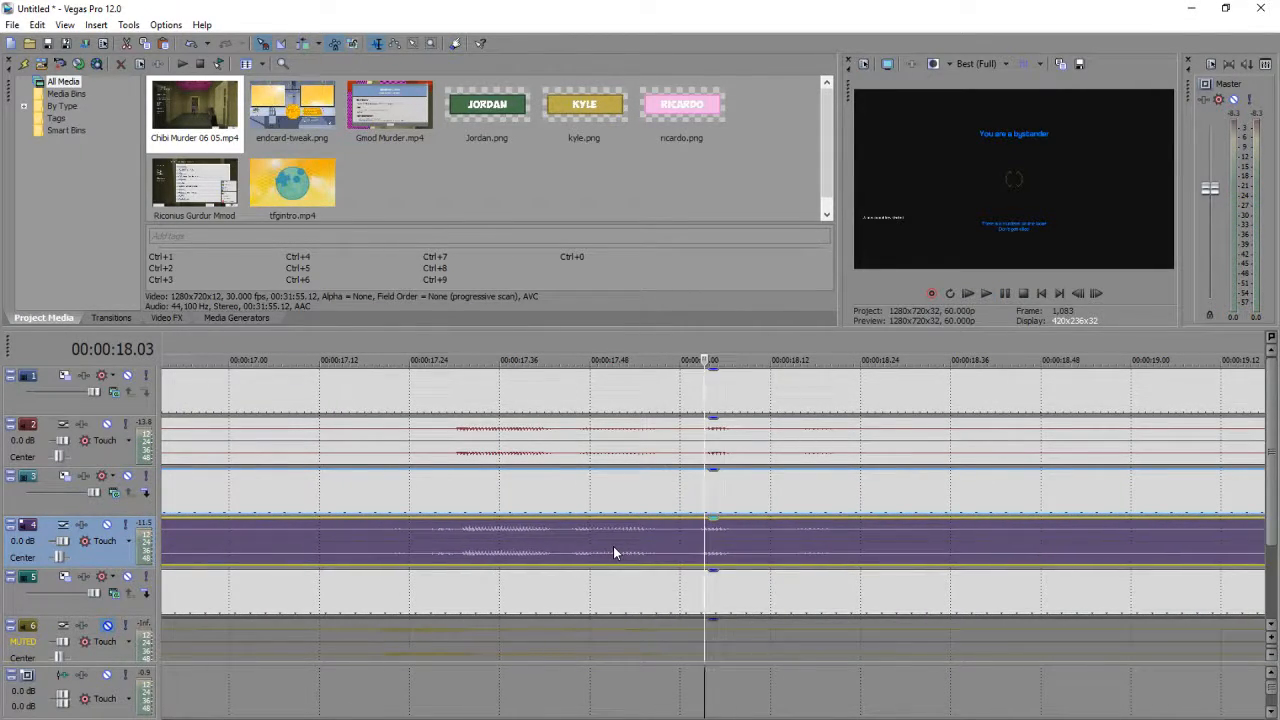
click(372, 536)
key(space)
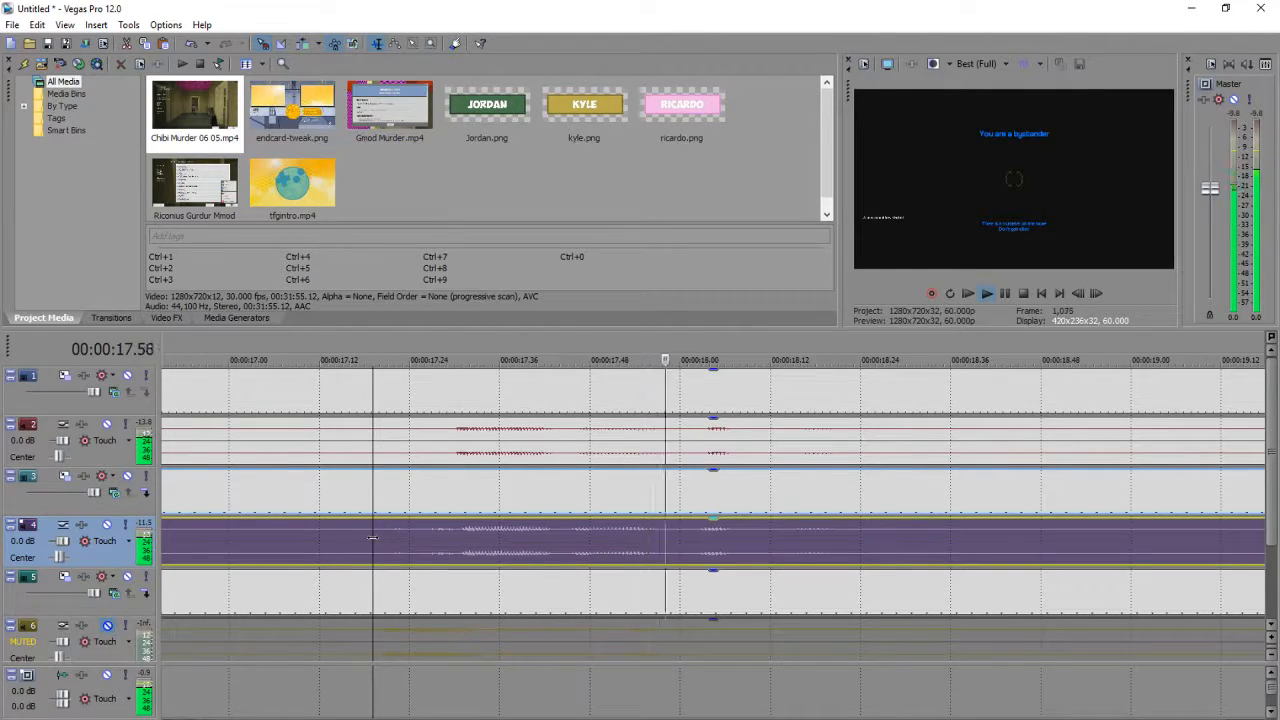
scroll(580, 548, down, 5)
key(space)
Step: Play both audio tracks around 00:00:22 and compare their waveforms across the wider timeline around 00:00:17
click(895, 543)
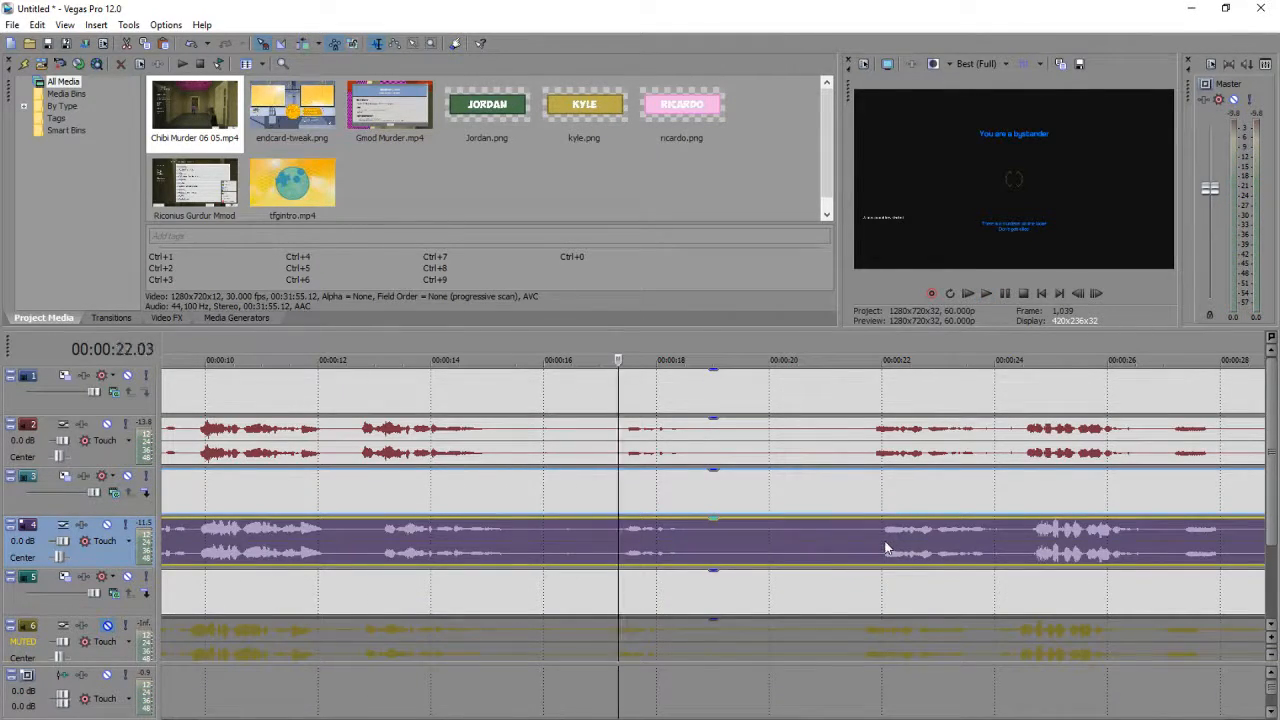
key(space)
key(space)
scroll(721, 557, up, 3)
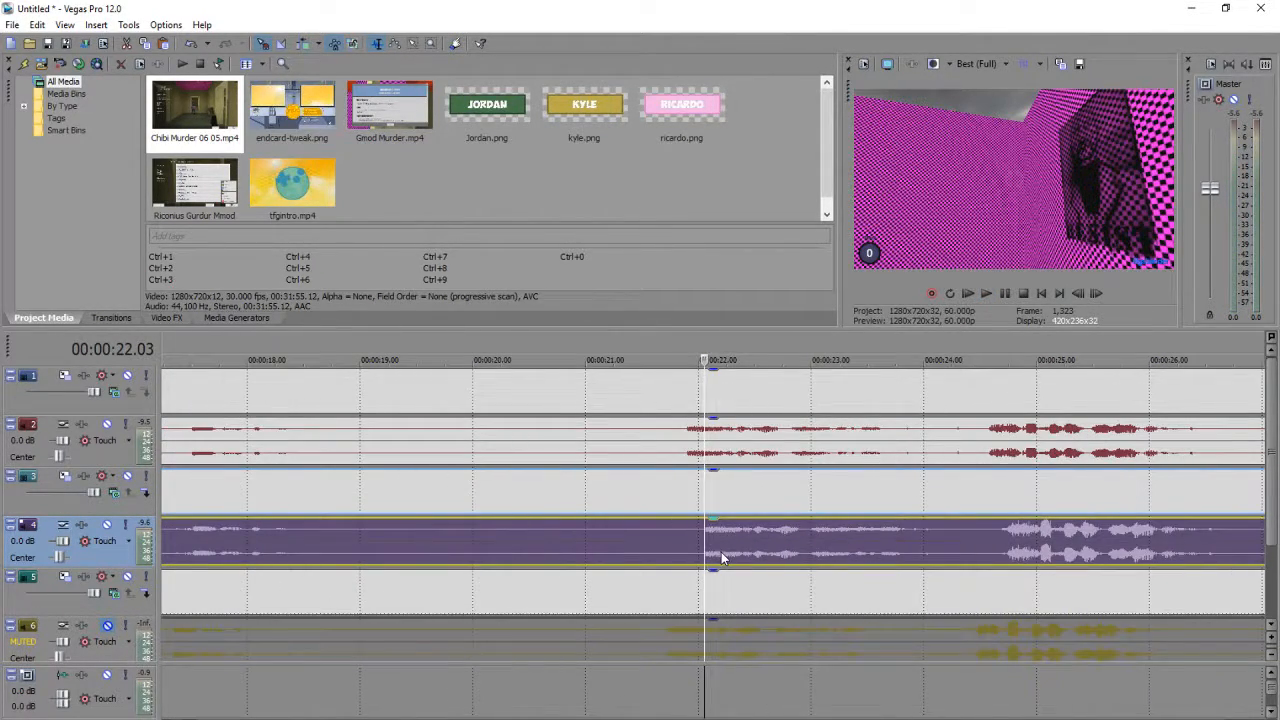
key(space)
key(space)
scroll(721, 552, down, 3)
click(574, 536)
scroll(574, 536, up, 3)
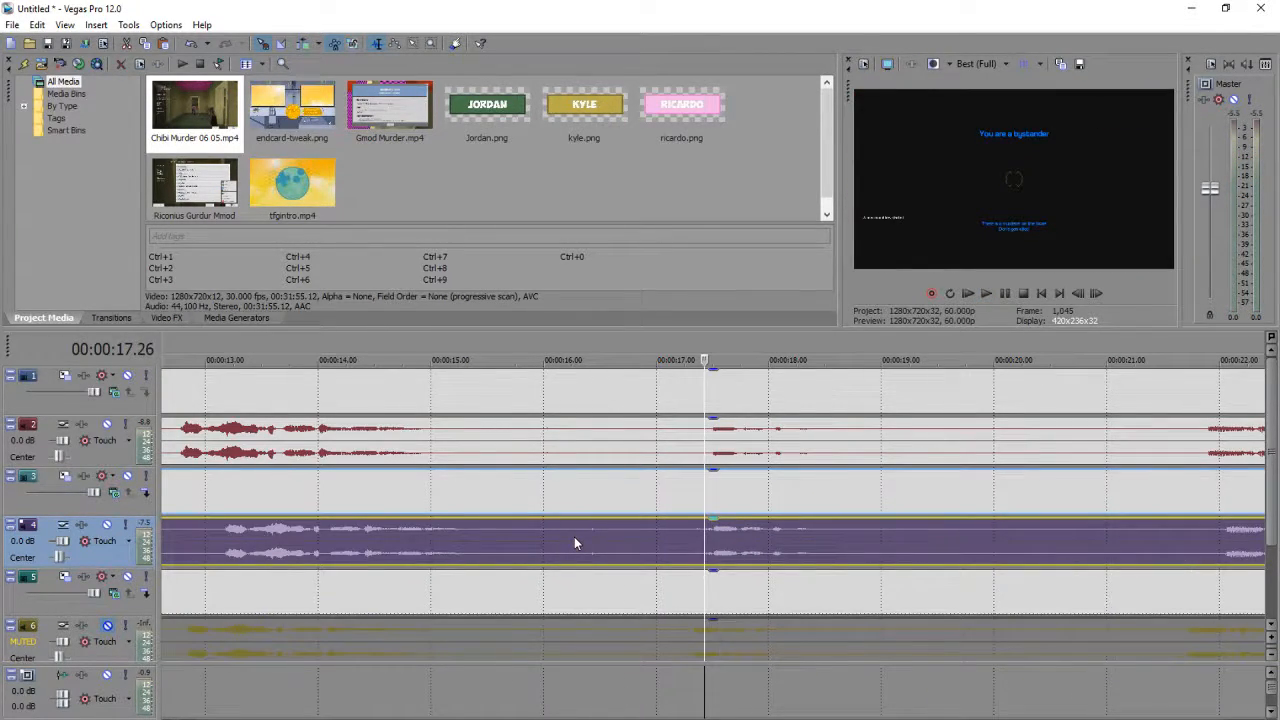
scroll(574, 537, down, 4)
scroll(609, 538, up, 3)
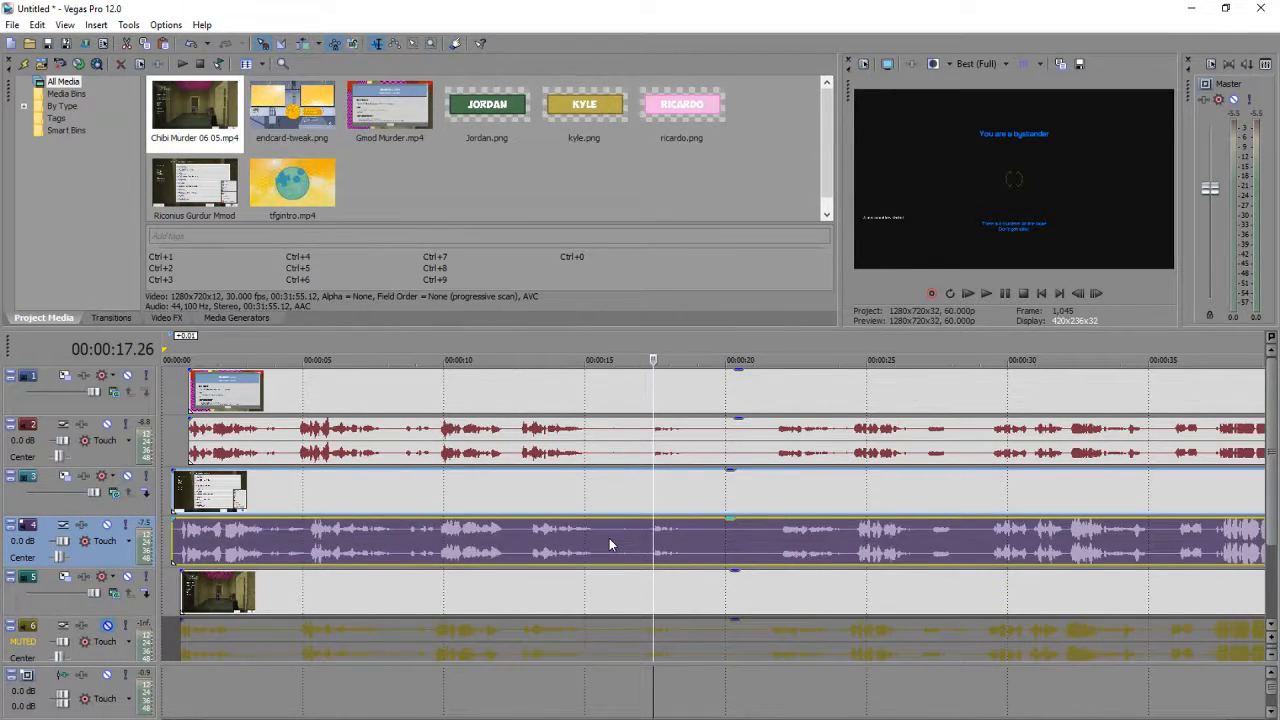
scroll(710, 526, up, 2)
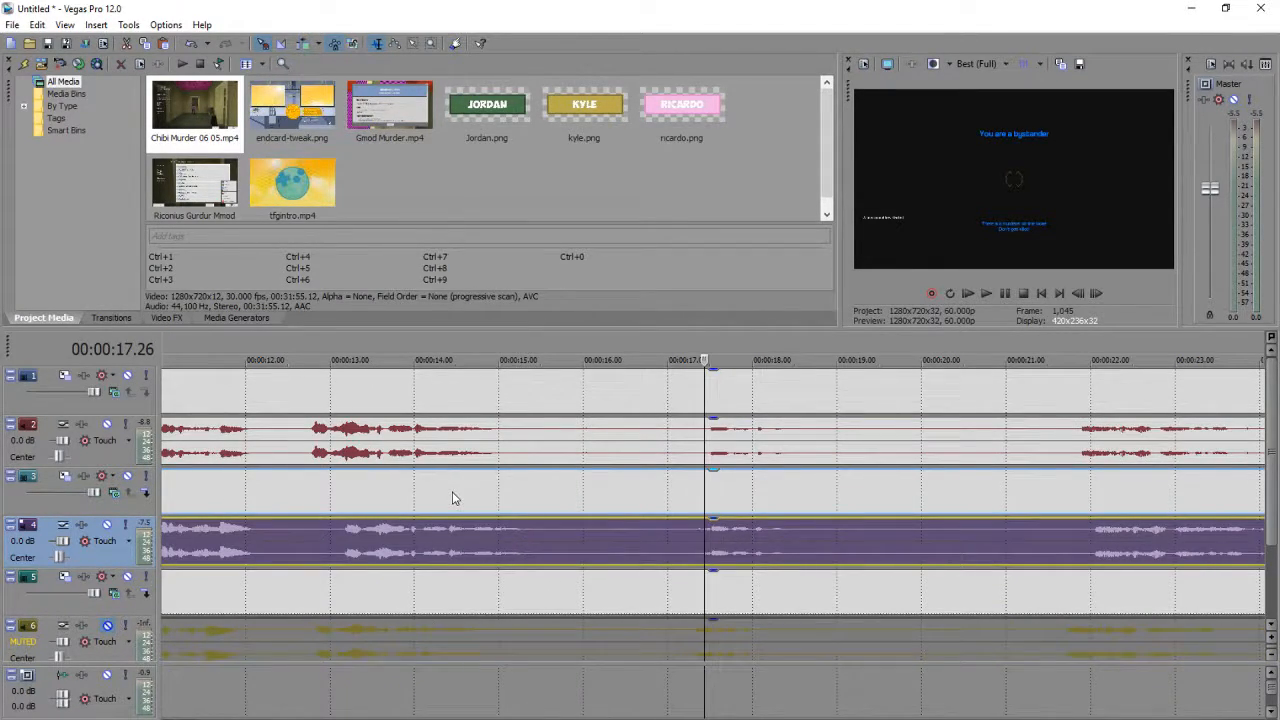
Step: Mute the Riconius audio, unmute the Chibi Murder audio, and place the playhead at the Gmod Murder sound near 00:00:03.41
click(108, 627)
click(108, 526)
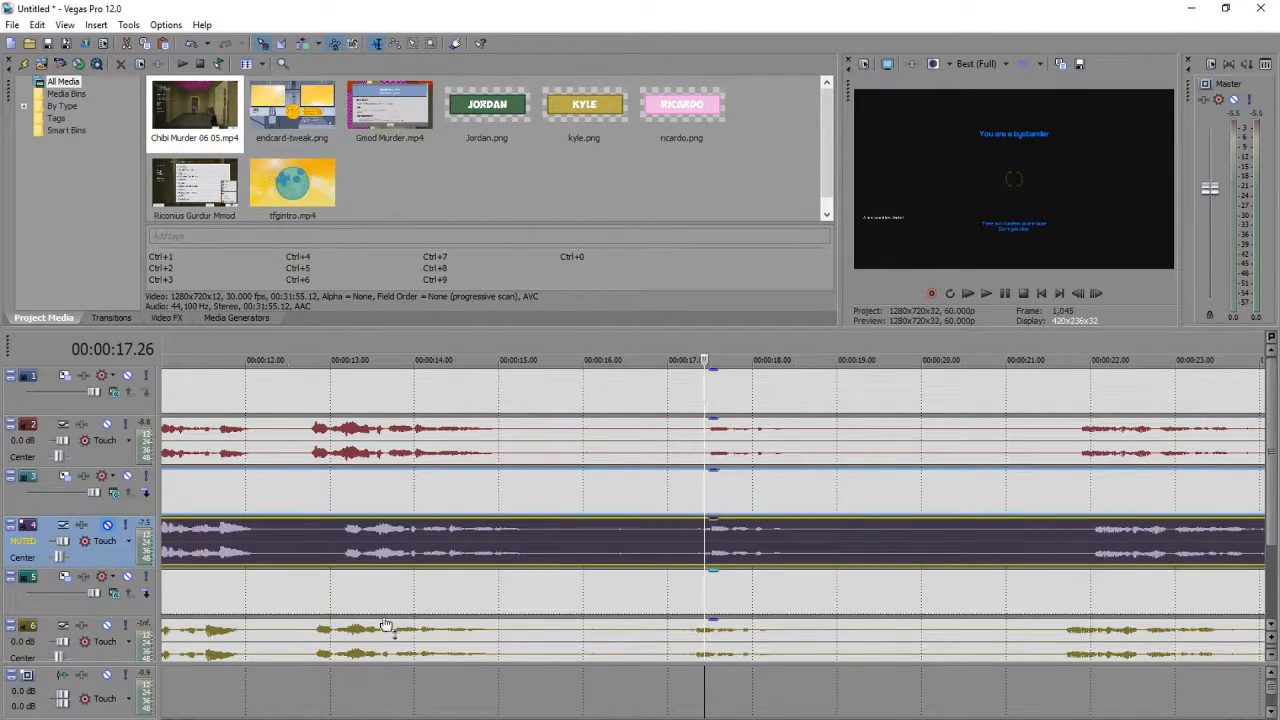
scroll(740, 618, down, 3)
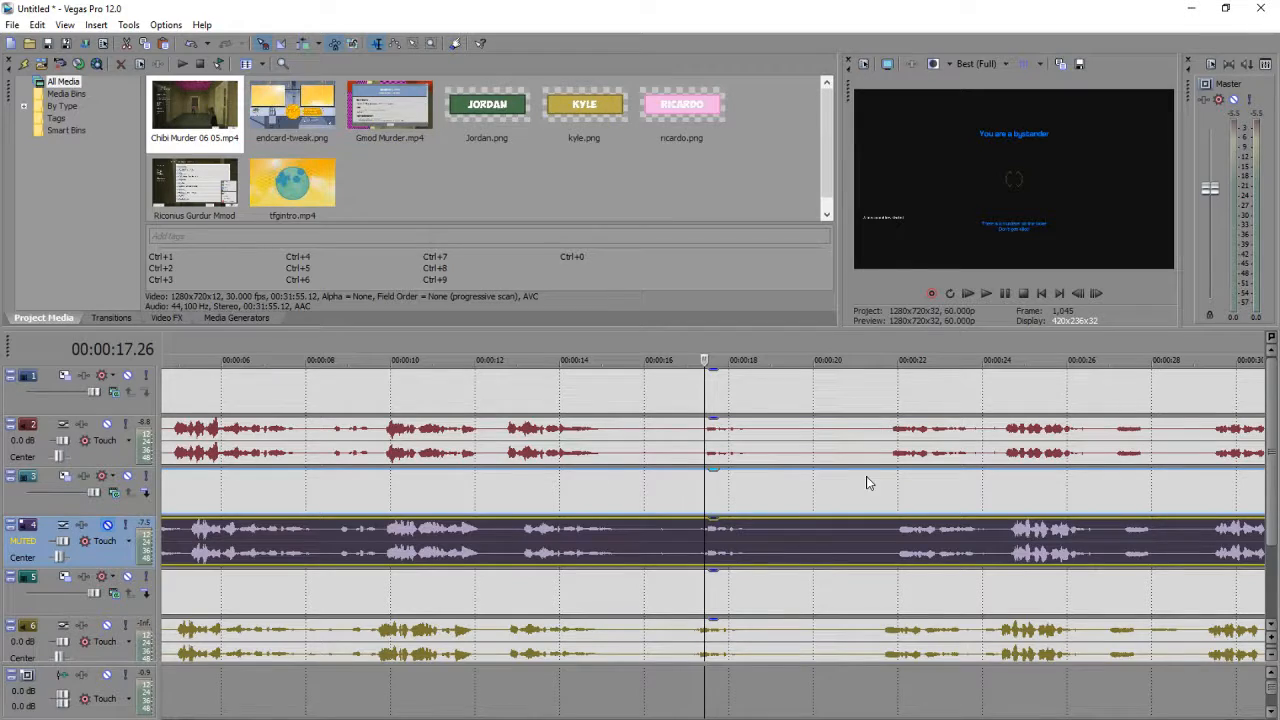
click(889, 462)
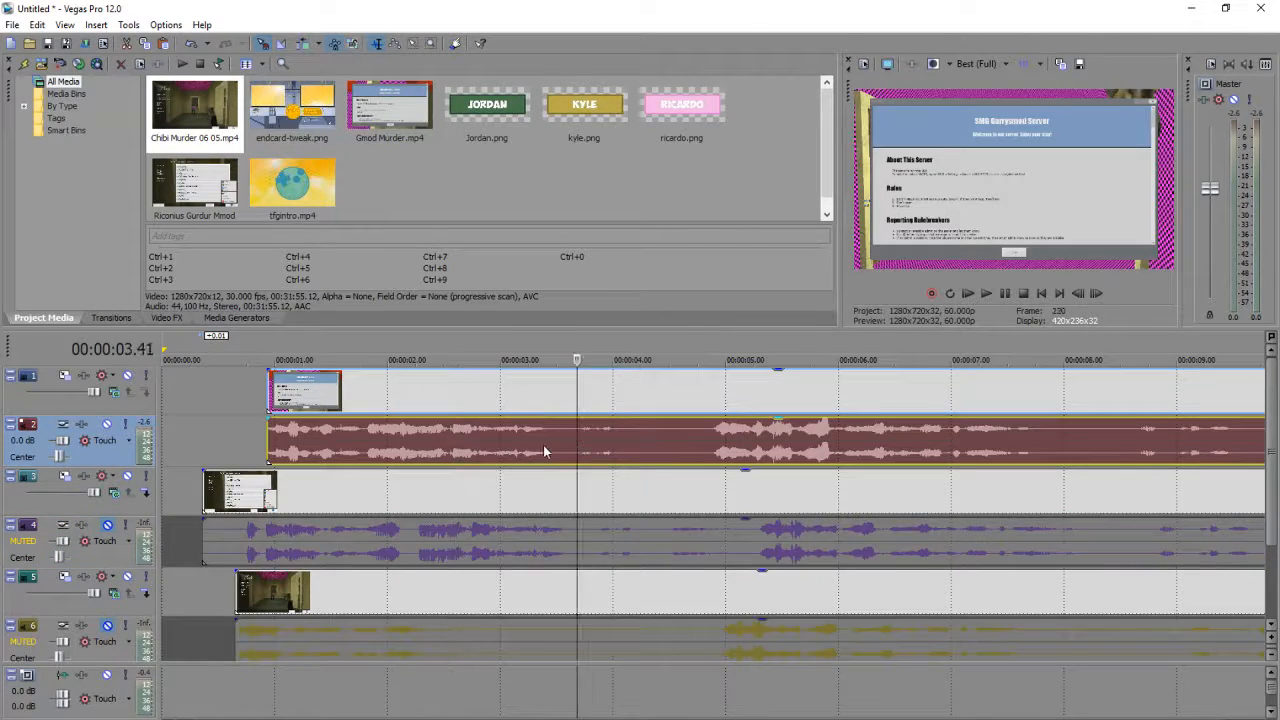
scroll(517, 449, up, 5)
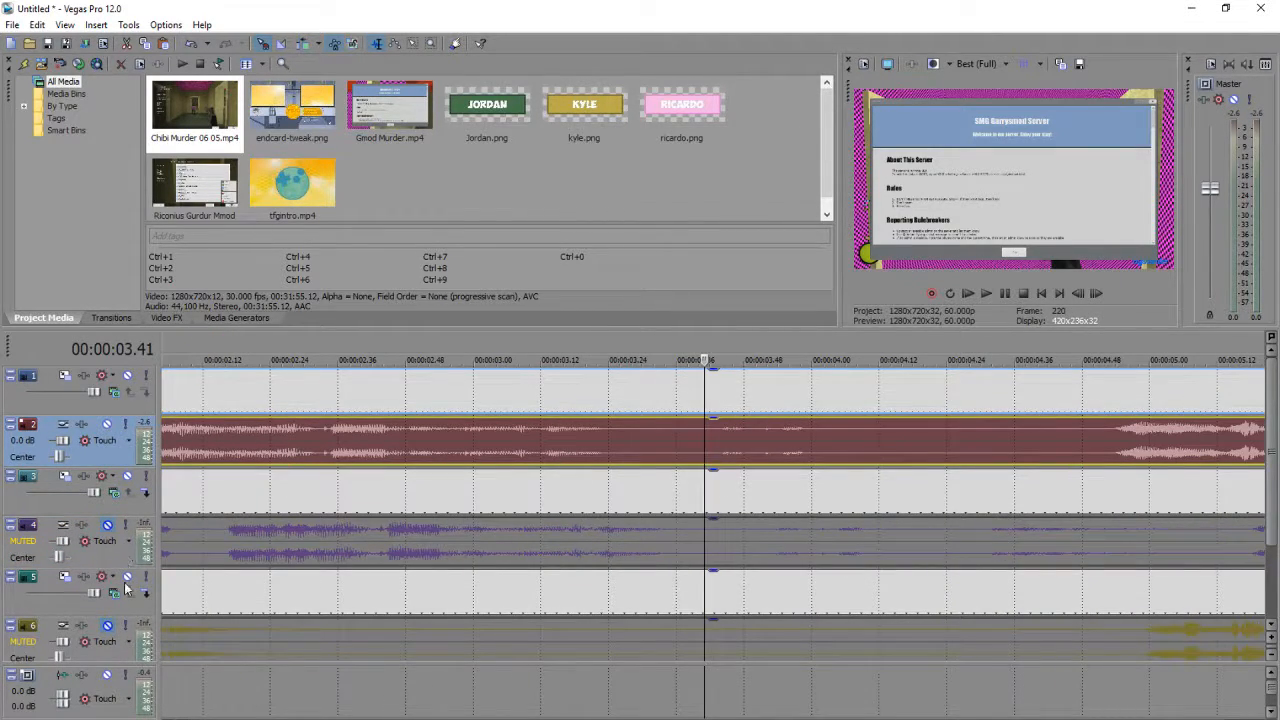
click(108, 626)
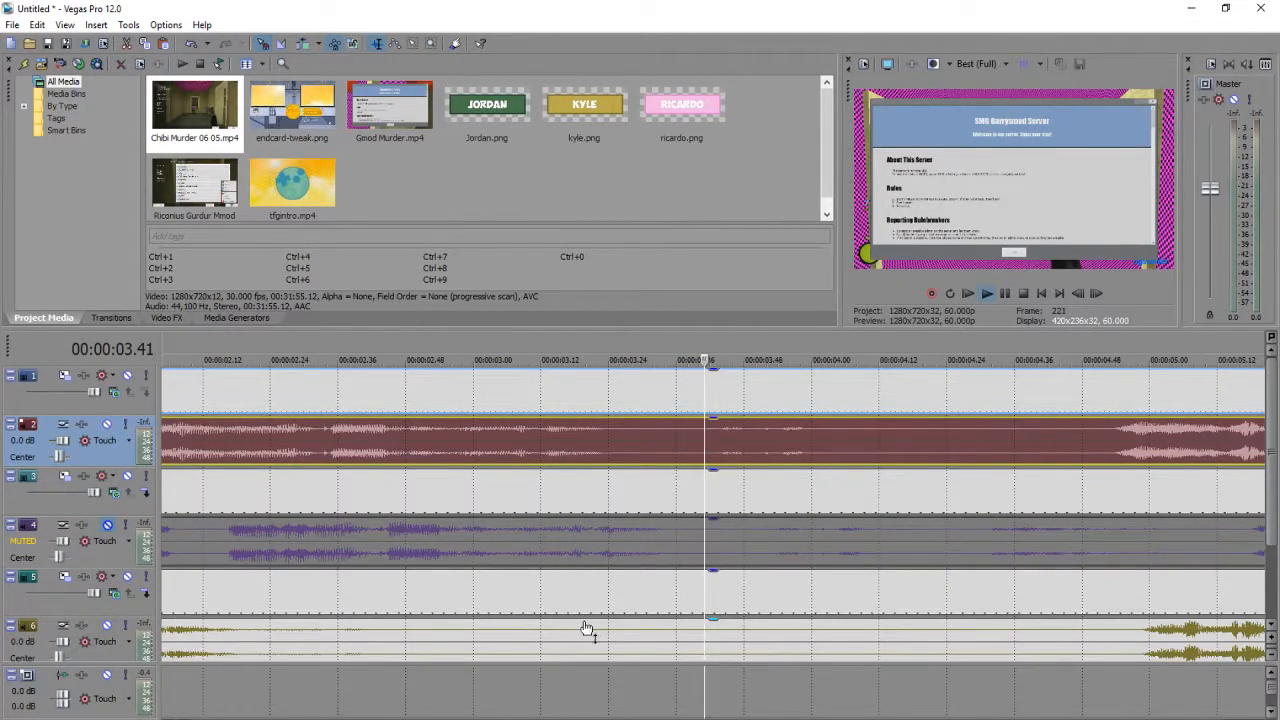
Step: Play the Gmod Murder and Chibi Murder audio together from 00:00:03.41 and again from an earlier point
scroll(586, 625, down, 3)
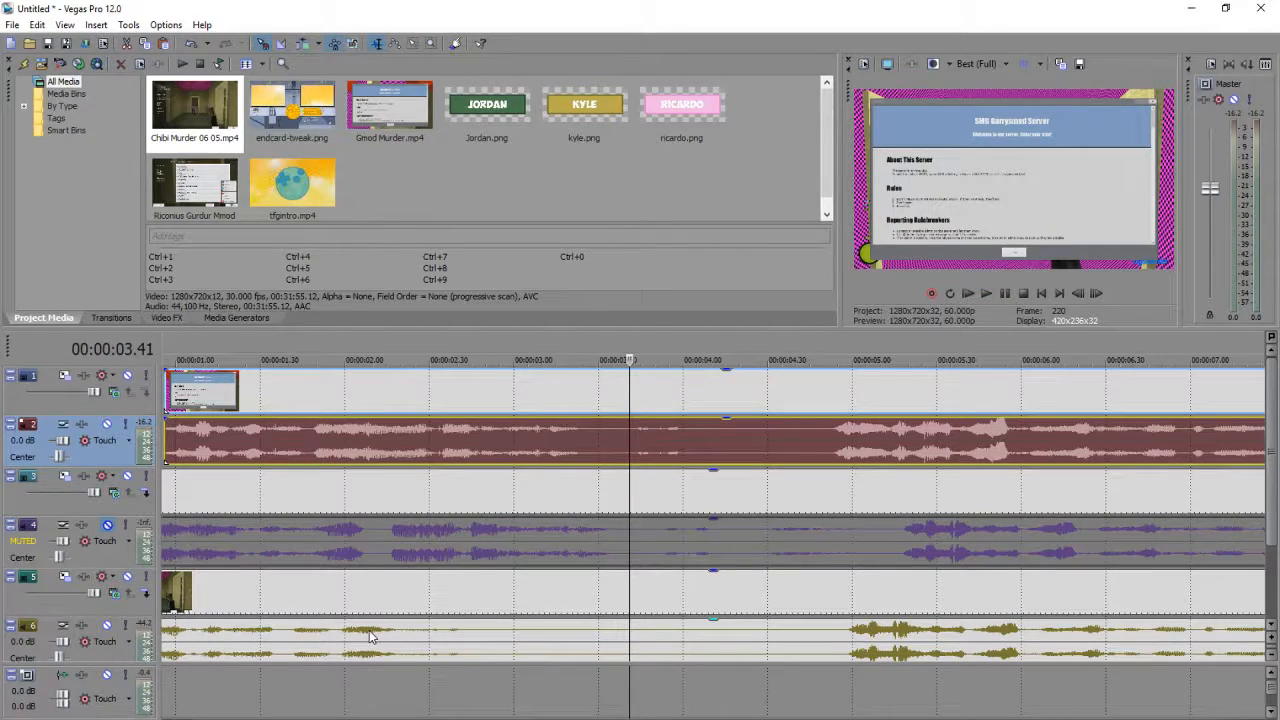
key(space)
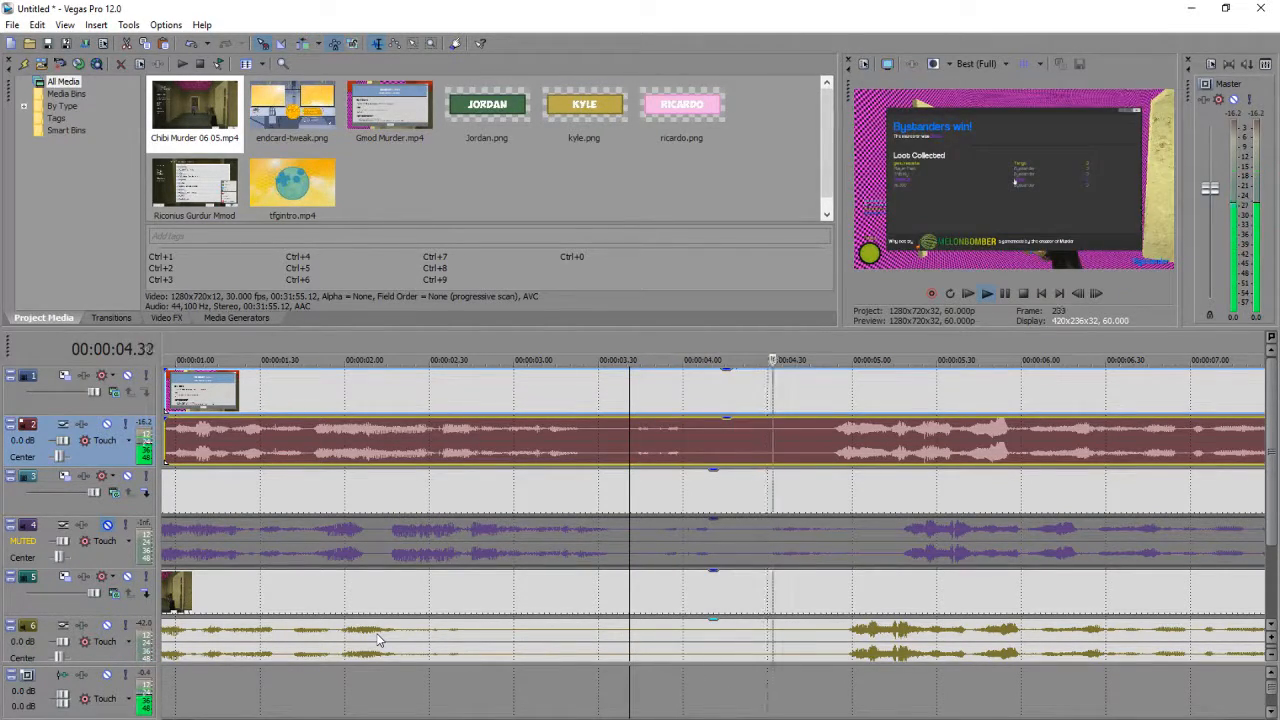
key(space)
click(422, 641)
key(space)
key(space)
Step: Solo the Chibi Murder audio and play it from just after 00:00:01 to locate its matching quiet sound
click(125, 626)
click(228, 622)
key(space)
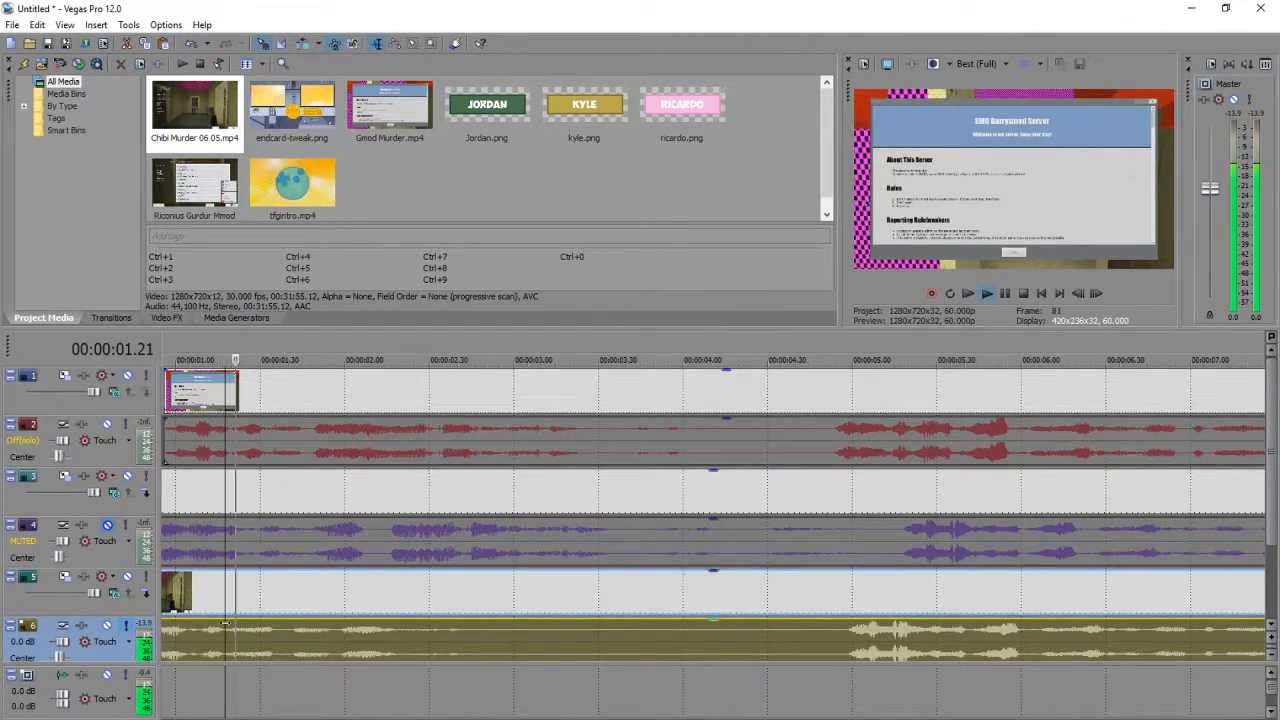
key(space)
key(space)
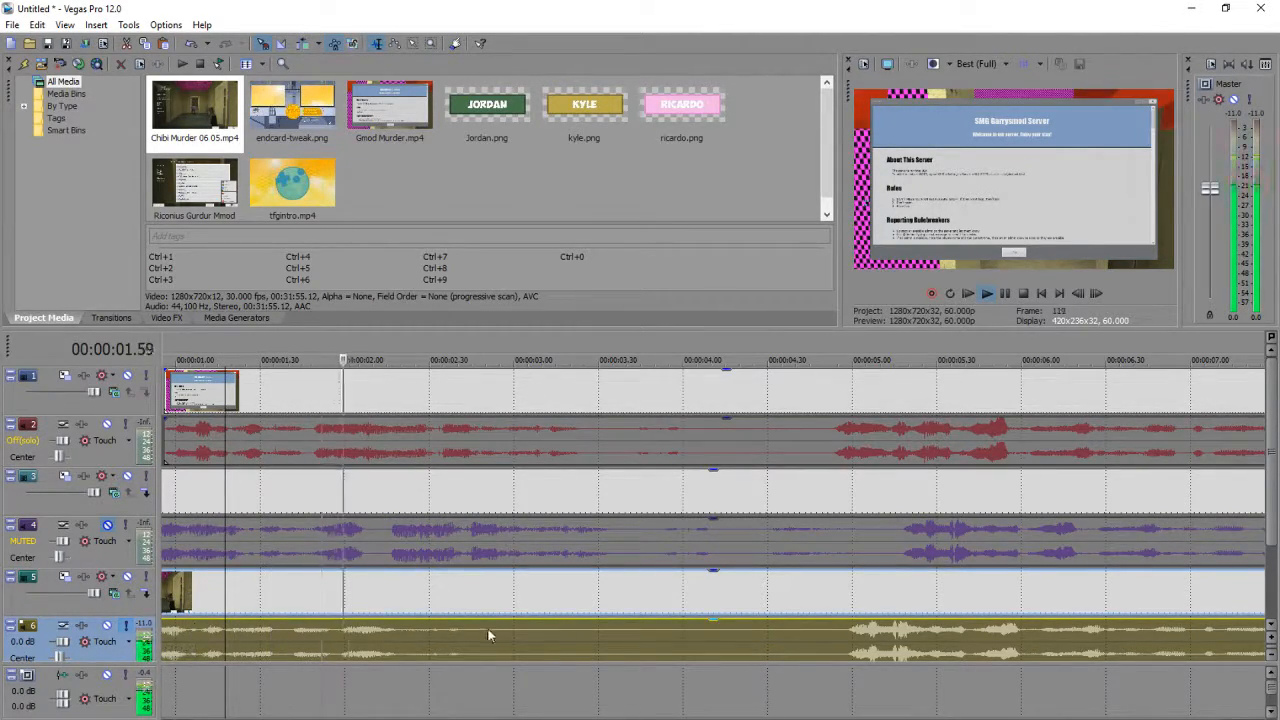
key(space)
click(535, 641)
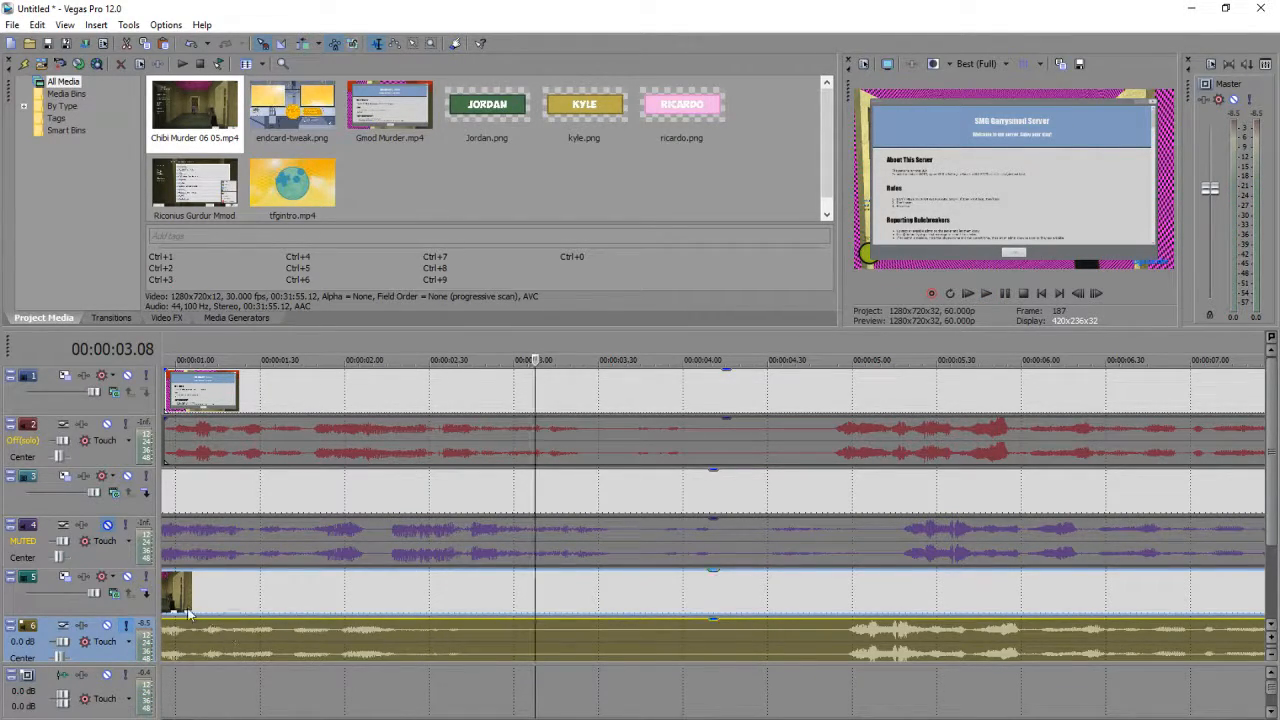
Step: Unsolo the Chibi Murder audio and split the clip at 00:00:02.49 and again shortly before its loud section near 00:00:05
click(122, 626)
click(483, 638)
key(s)
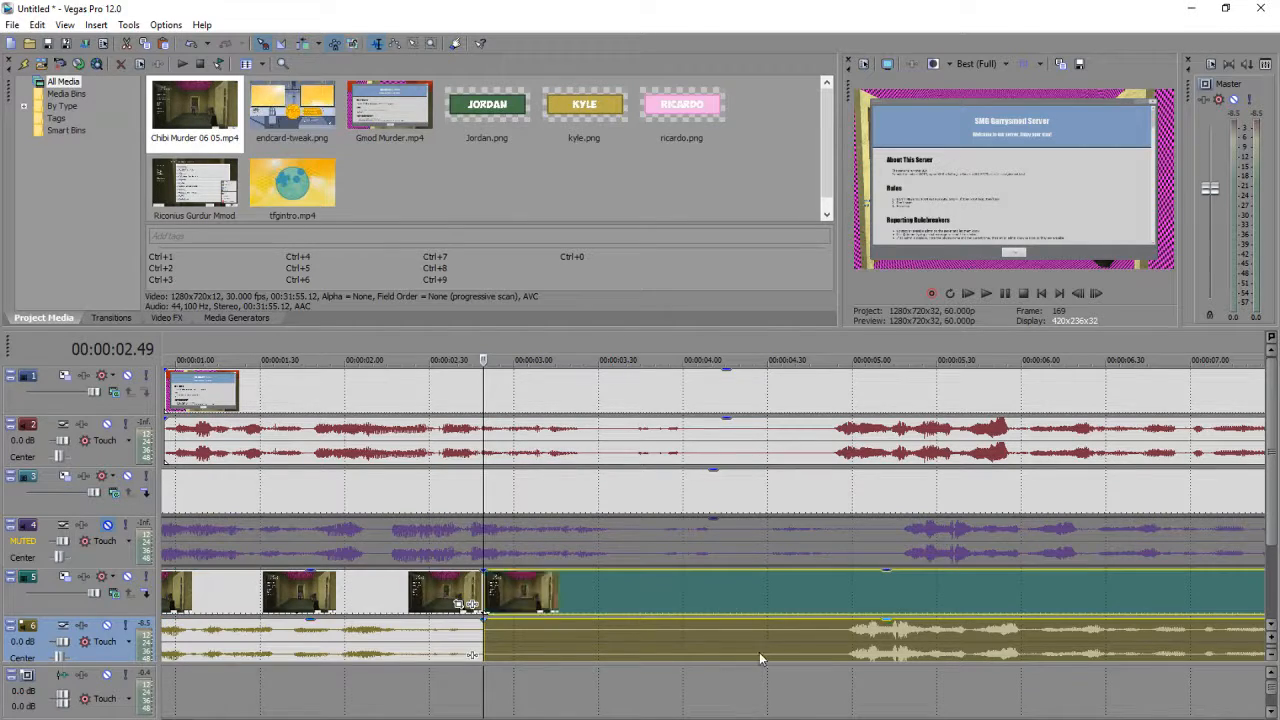
click(825, 642)
key(s)
Step: Reduce the height of the Chibi Murder audio track and normalize the quiet middle segment between the two splits
click(678, 633)
right_click(678, 632)
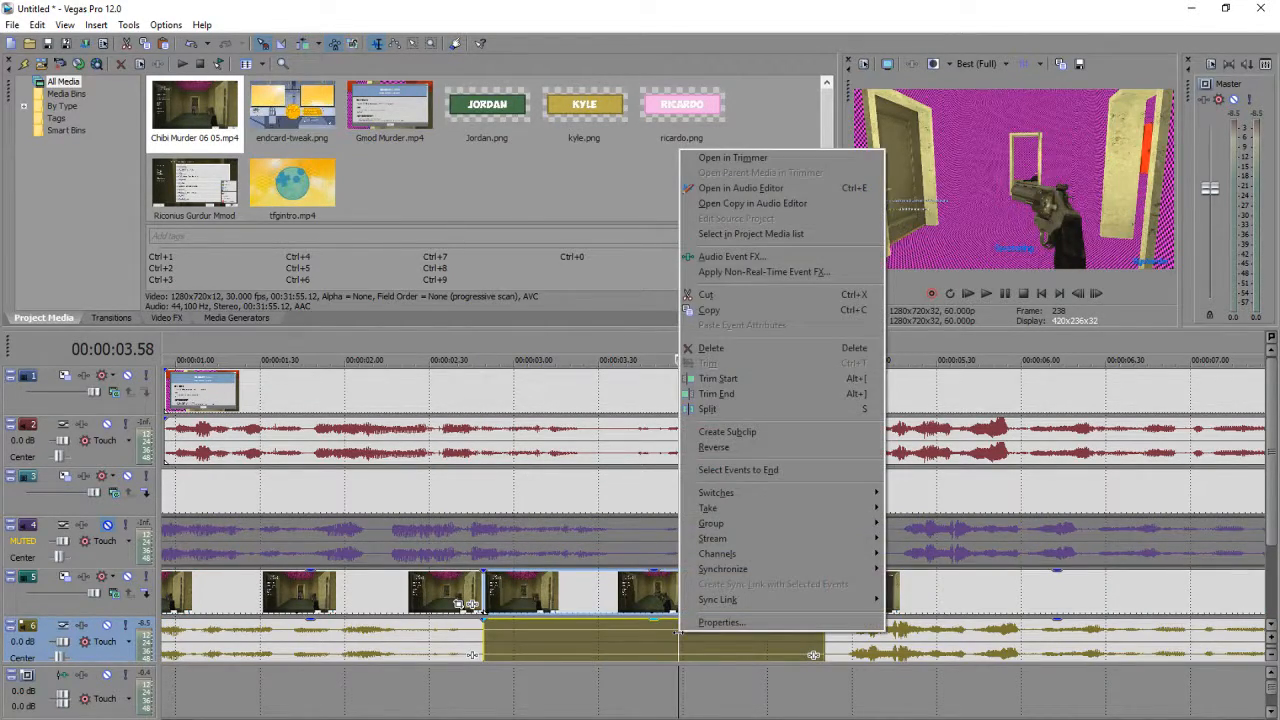
click(632, 637)
scroll(1075, 508, left, 2)
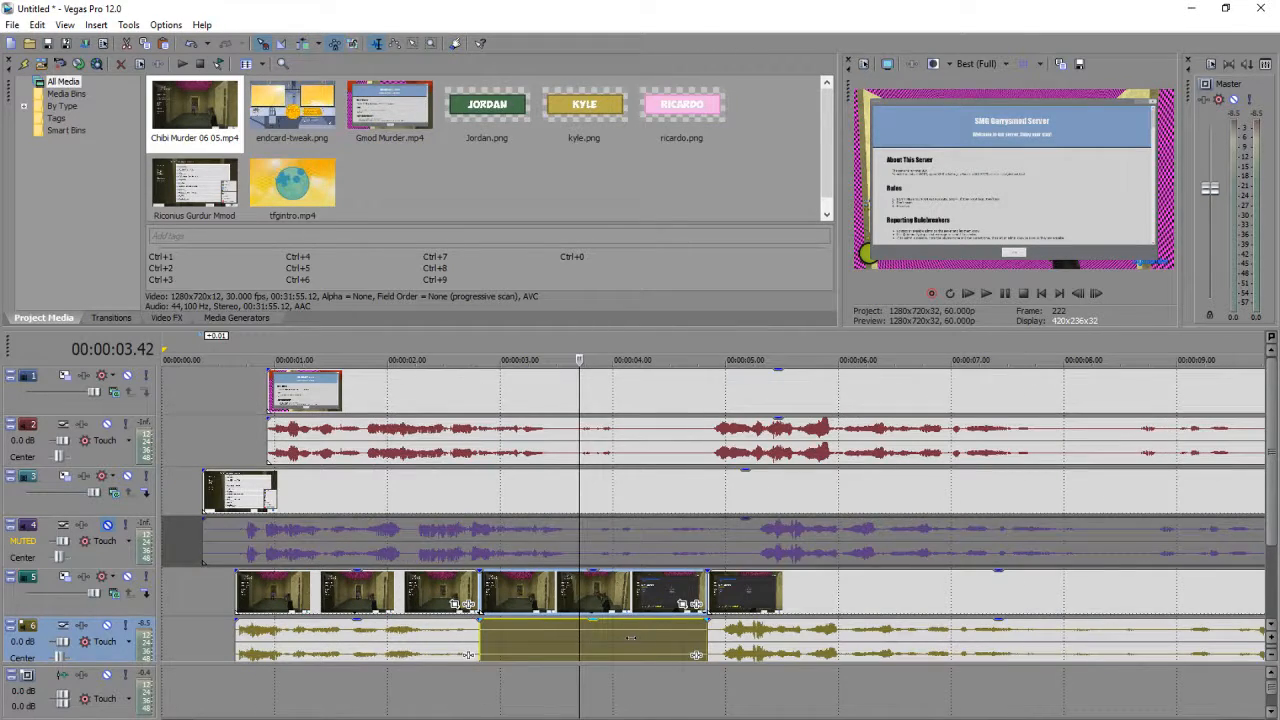
drag(1272, 505, 1266, 536)
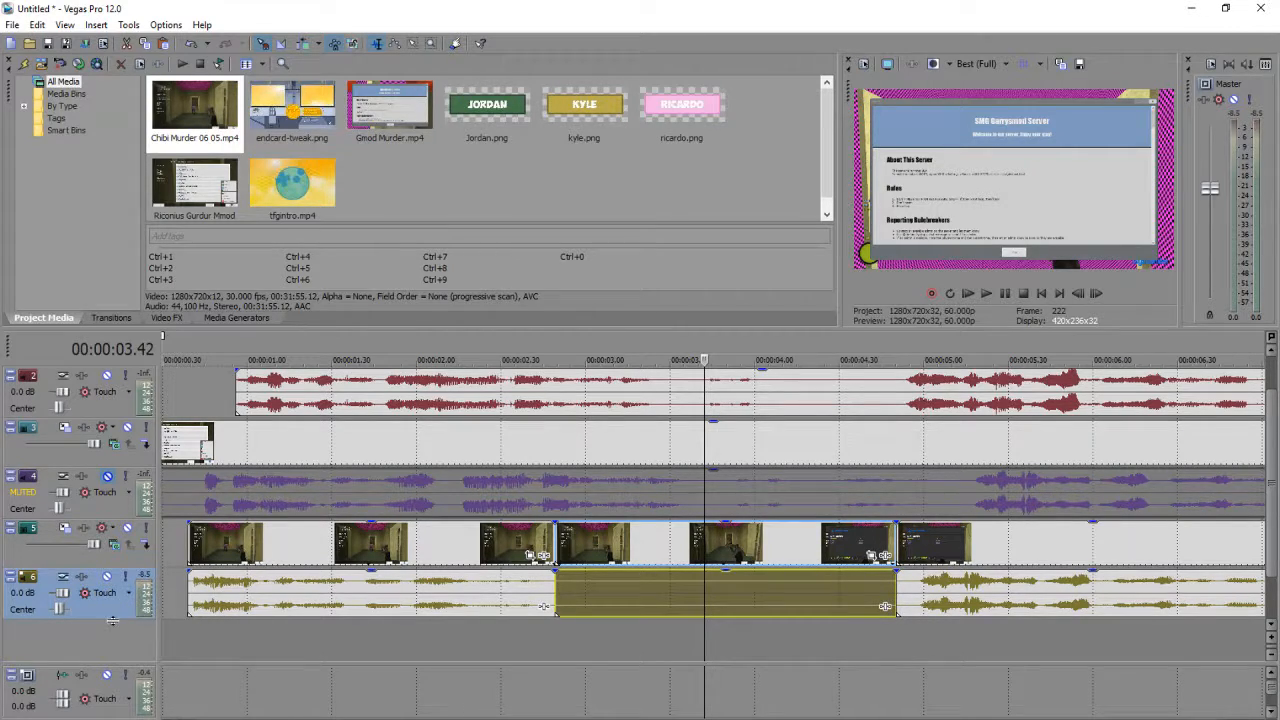
drag(112, 619, 112, 647)
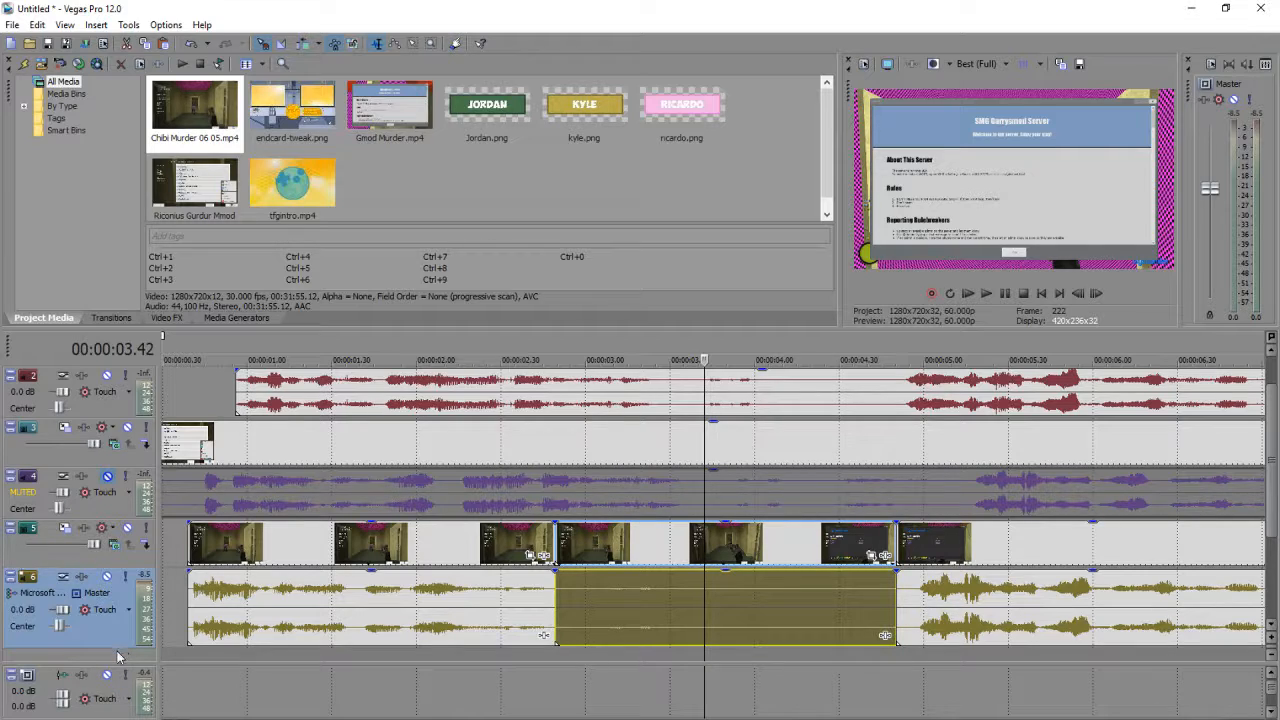
drag(119, 650, 145, 612)
right_click(647, 583)
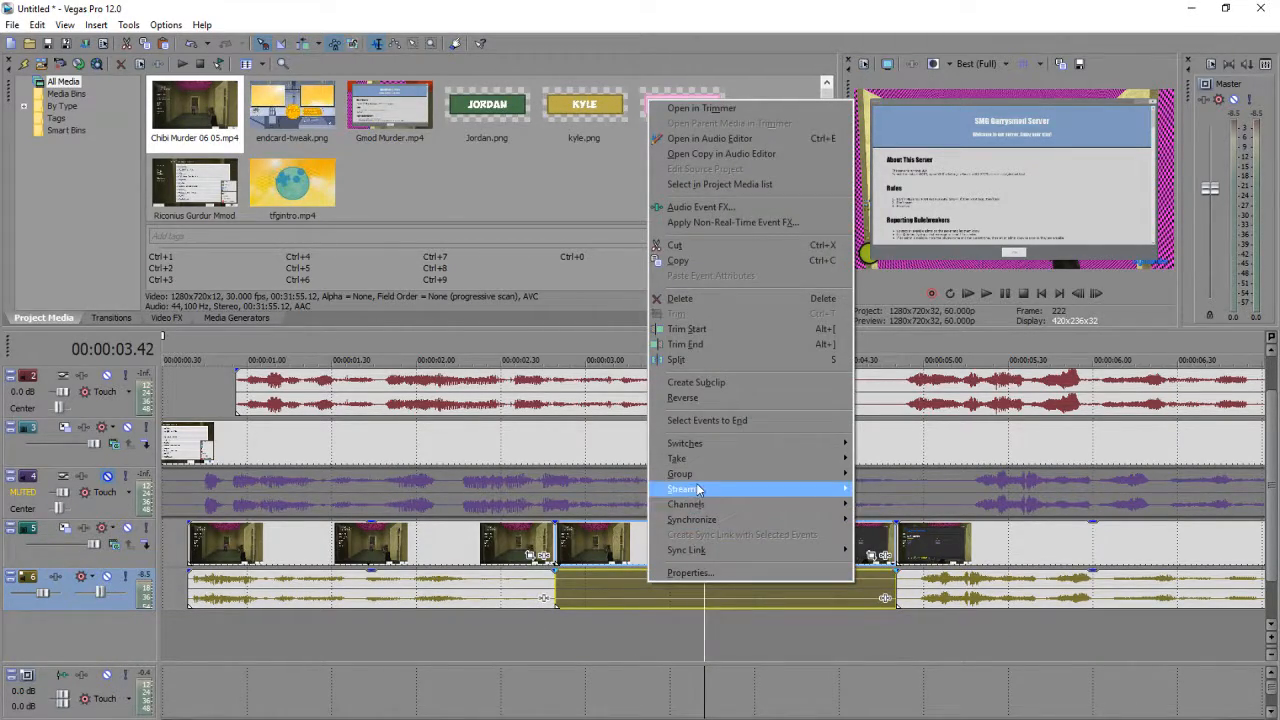
mouse_move(718, 456)
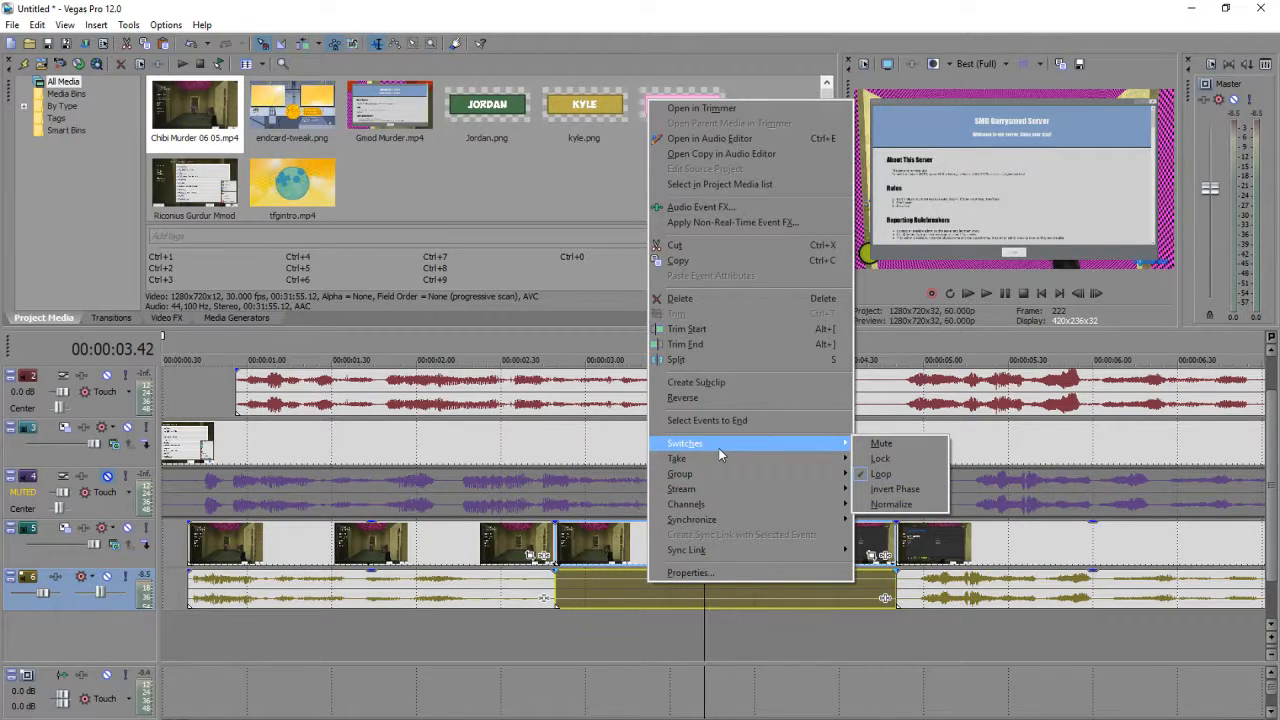
click(886, 505)
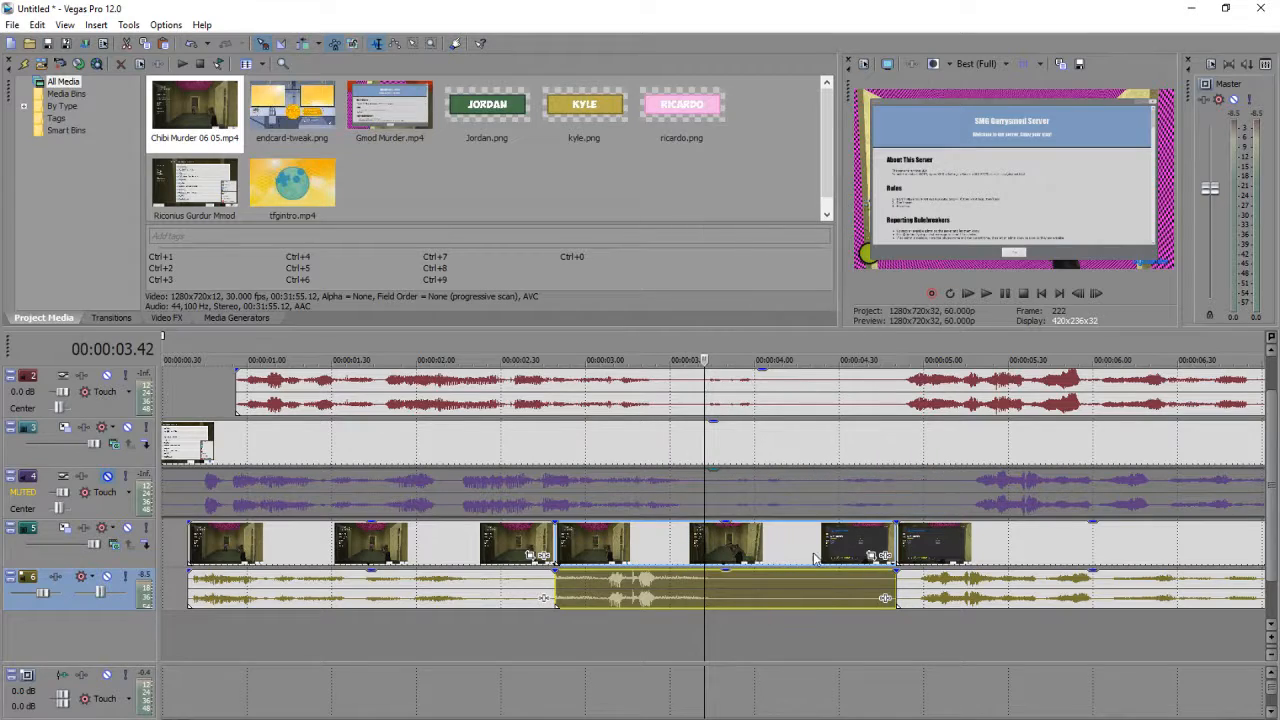
Step: Lower the normalized middle segment's gain to -5.0 dB and play it from 00:00:03.06
click(622, 578)
scroll(622, 580, up, 3)
click(650, 585)
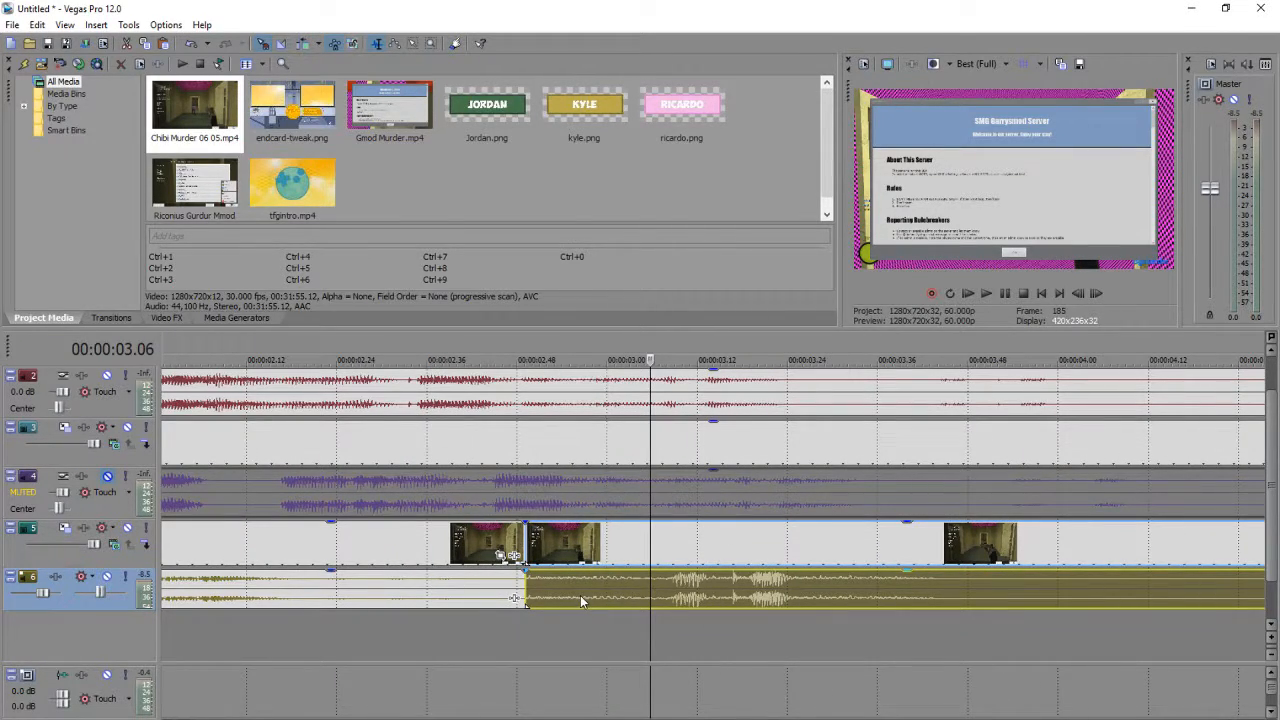
drag(617, 572, 615, 590)
key(space)
scroll(620, 592, down, 3)
key(space)
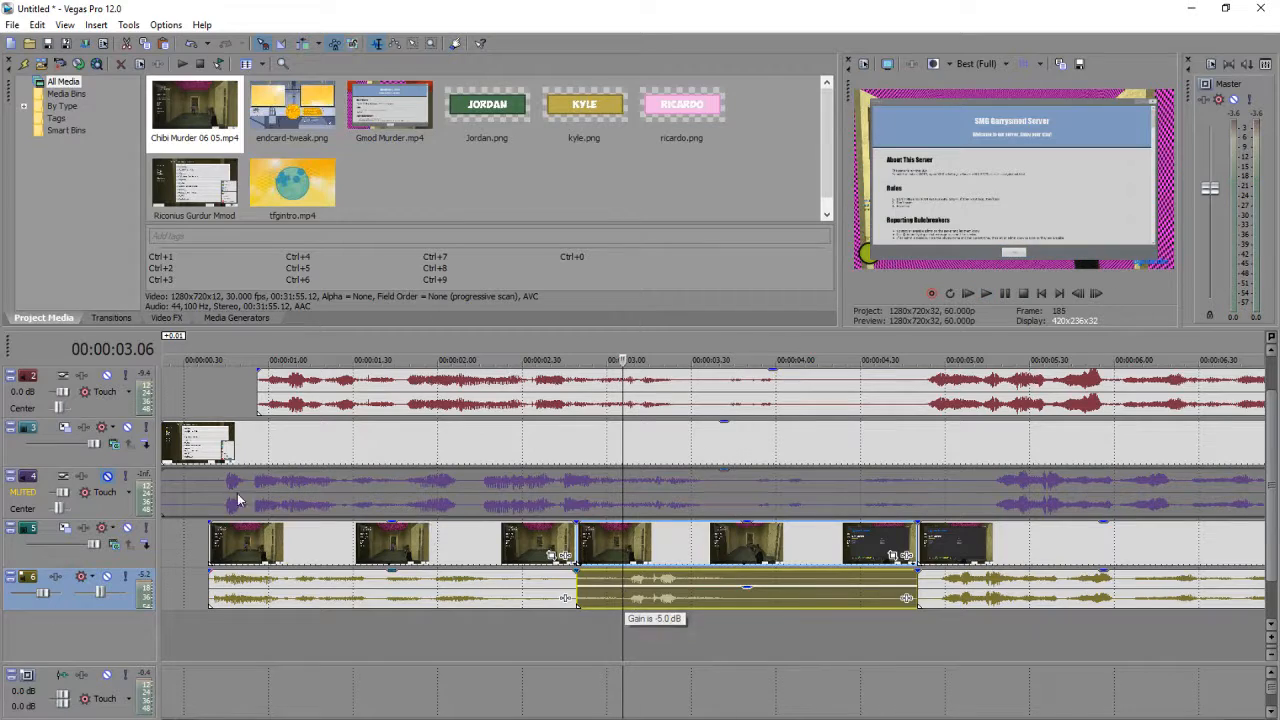
Step: Select all three Chibi Murder segments and shift them later toward the matching Gmod Murder sound
click(490, 589)
shift+click(966, 562)
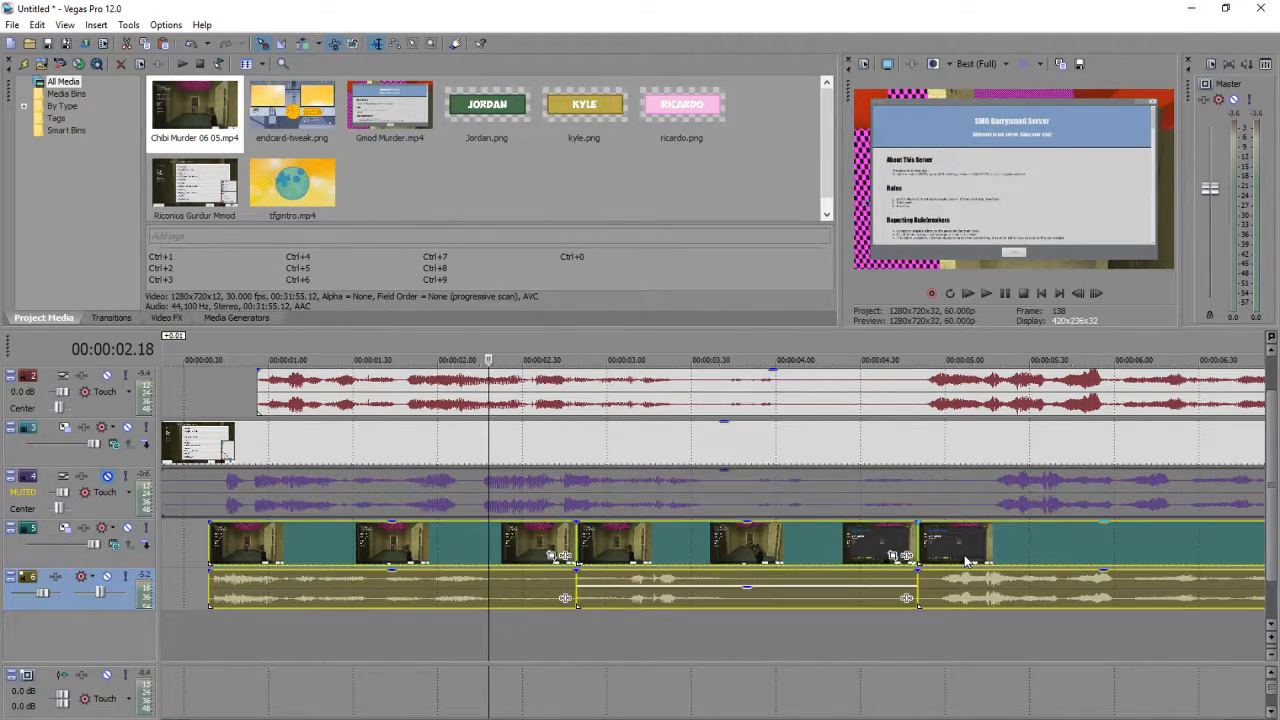
drag(657, 577, 747, 577)
scroll(746, 574, up, 1)
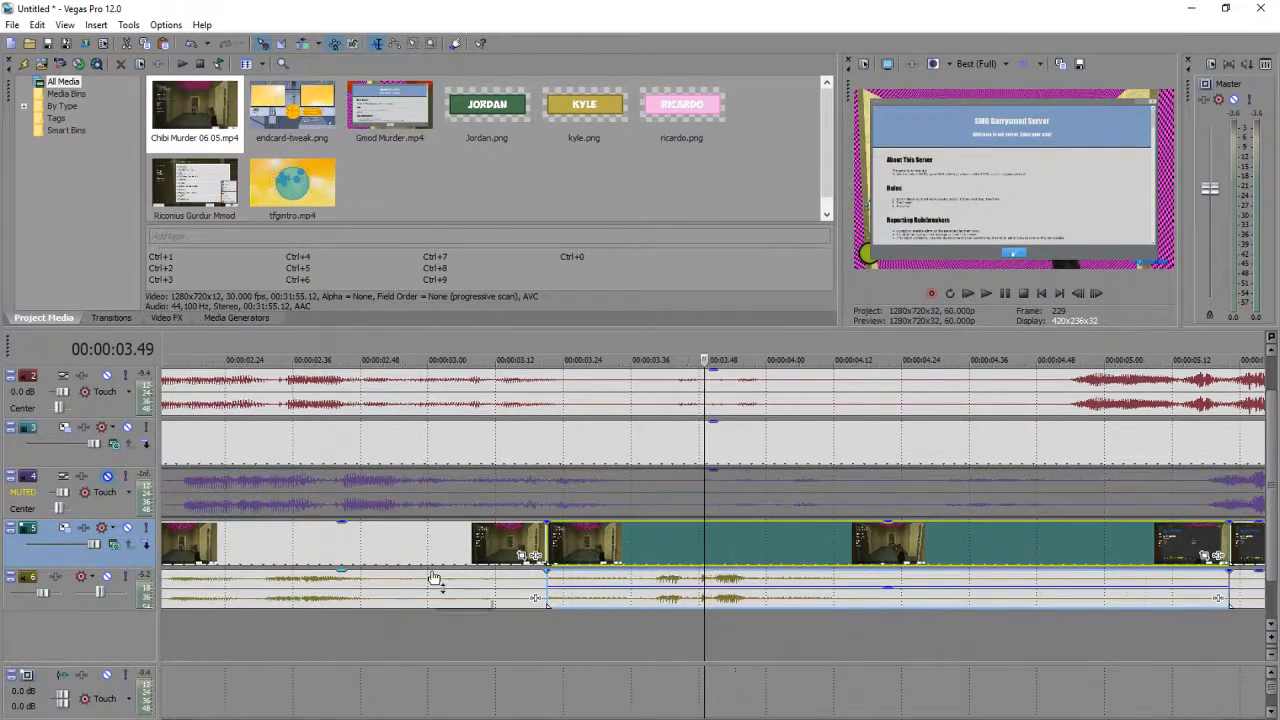
Step: Separate the outer Chibi Murder segments from the middle one, moving the first earlier and the third 0.38 later
scroll(434, 578, down, 1)
click(494, 595)
click(1116, 597)
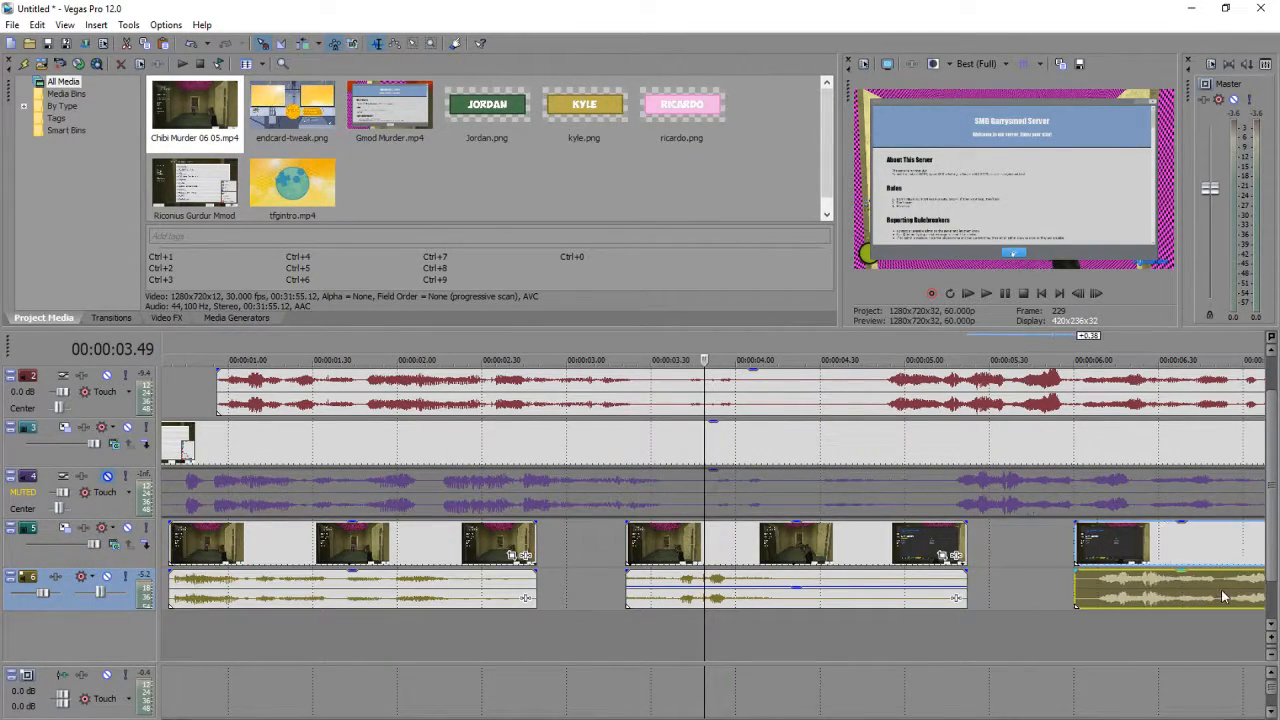
Step: Shift the middle Chibi Murder segment 0.03 later to match the Gmod Murder sound near 00:00:03.42, checking it by playback
click(792, 605)
scroll(792, 605, up, 1)
click(480, 599)
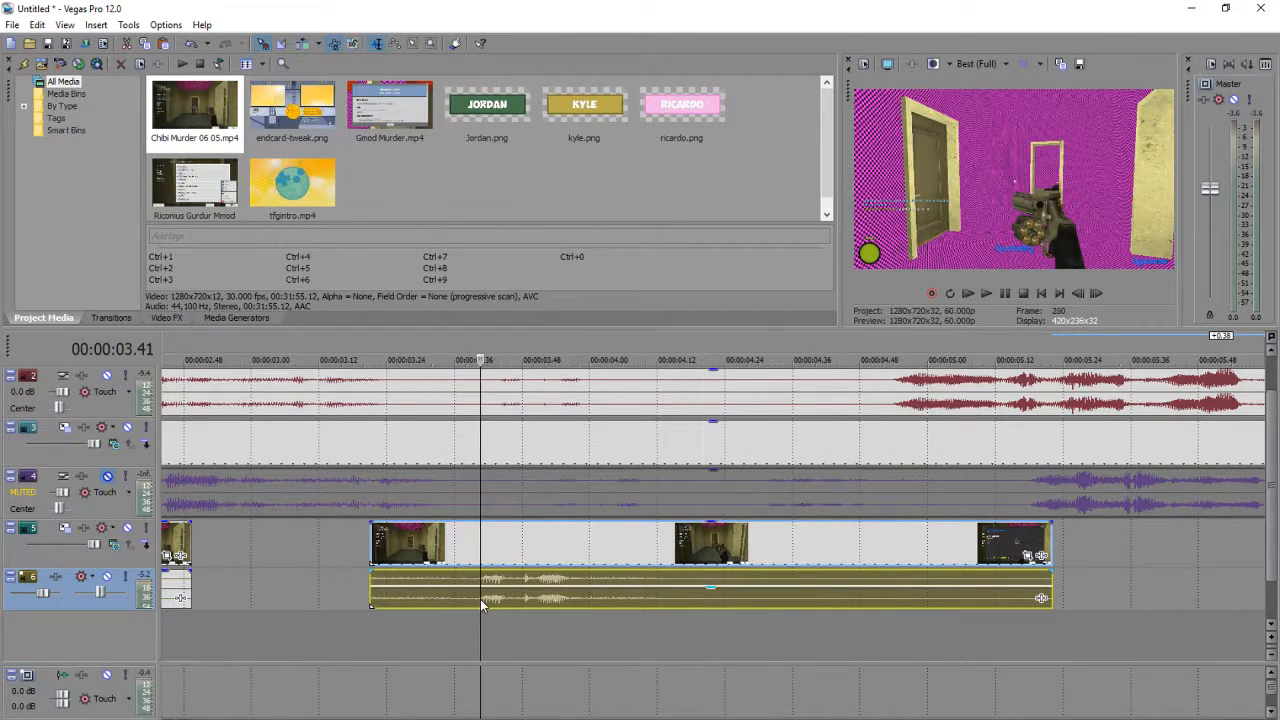
scroll(480, 599, up, 1)
drag(639, 596, 678, 610)
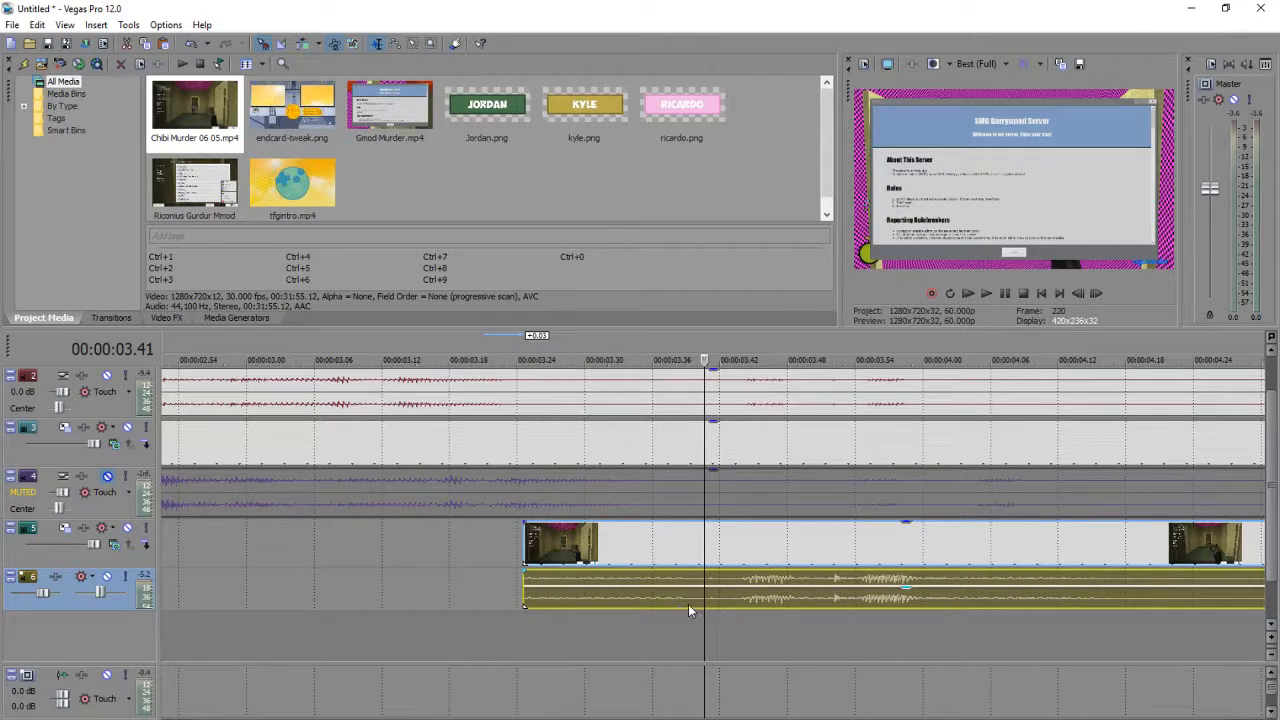
scroll(723, 598, up, 2)
scroll(723, 598, down, 1)
key(space)
key(space)
Step: Close the gaps around the middle Chibi Murder segment by moving the first segment 0.35 later and the third earlier against it
scroll(723, 598, down, 5)
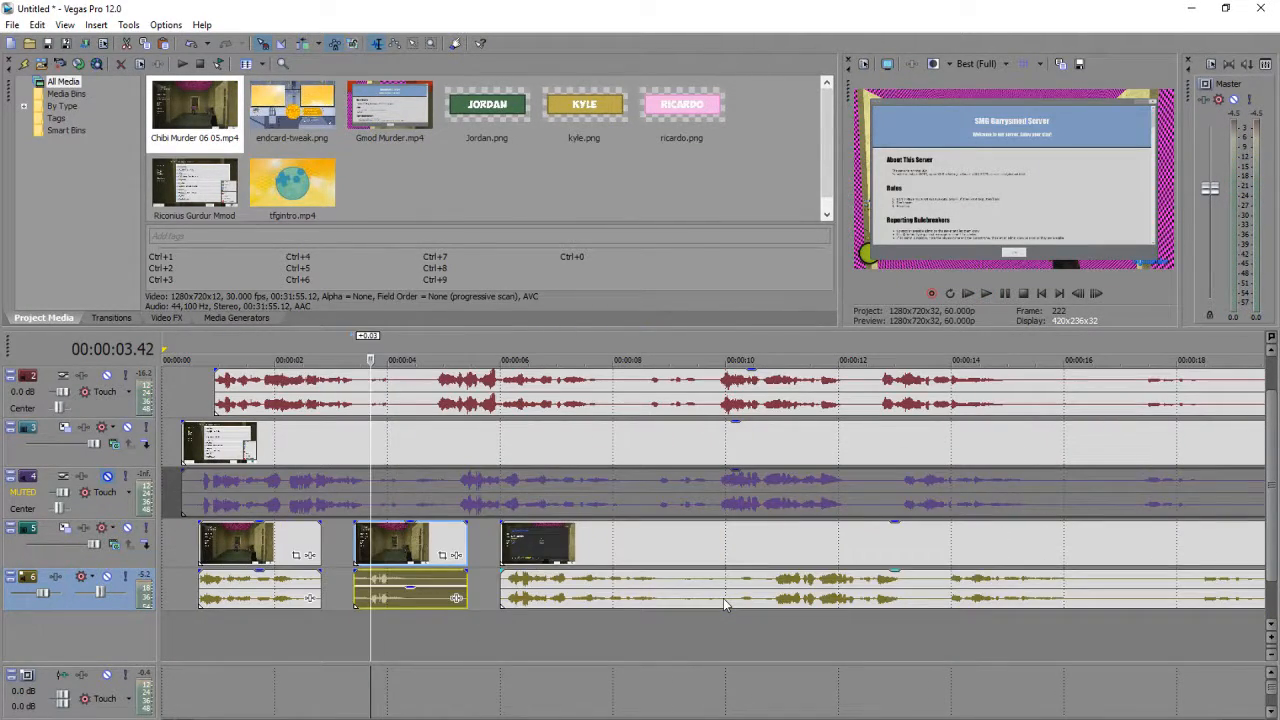
drag(300, 598, 320, 597)
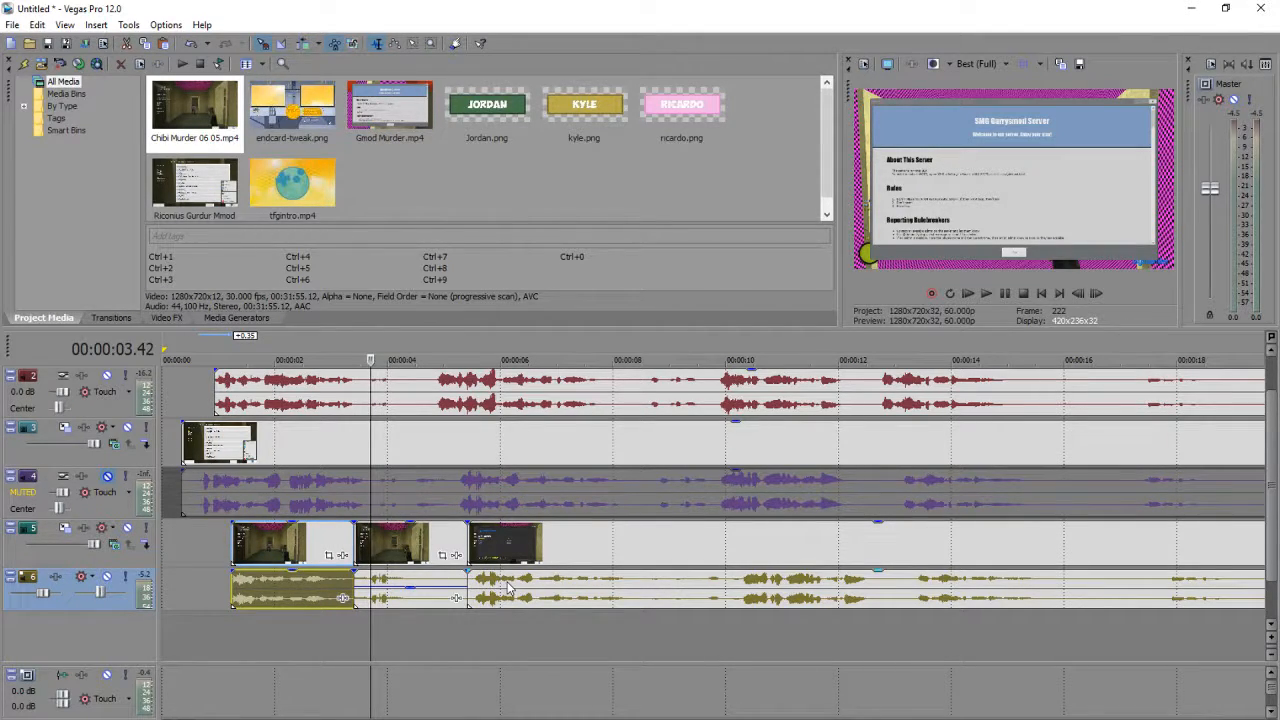
scroll(555, 543, down, 5)
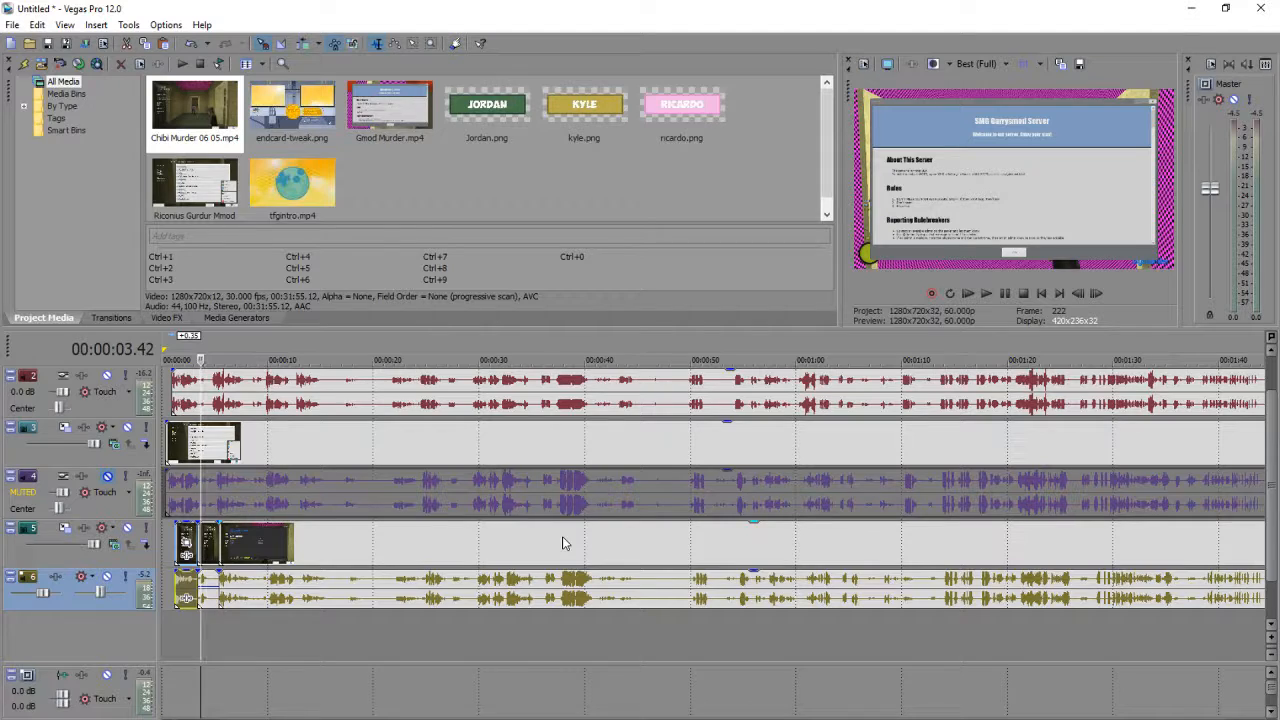
Step: Unmute the track 4 audio and place the playhead near the timeline start, at about 00:00:01.14
scroll(565, 546, up, 2)
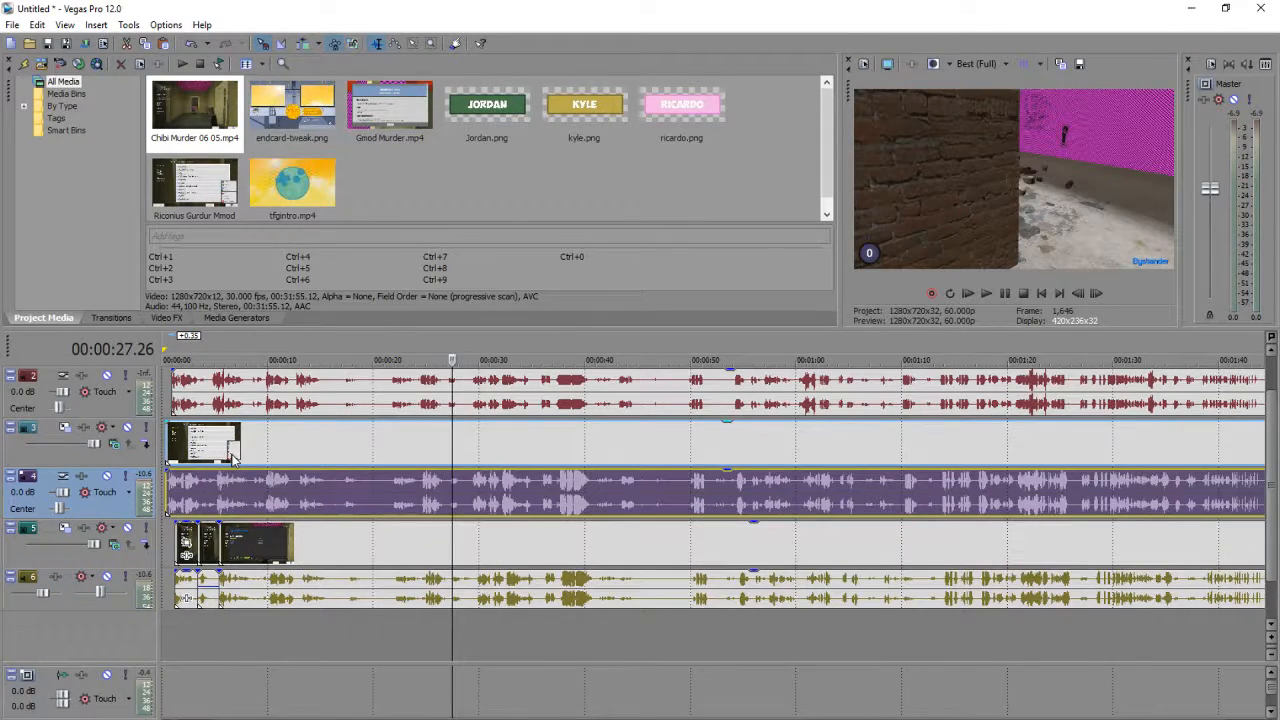
scroll(233, 457, up, 2)
scroll(313, 480, down, 2)
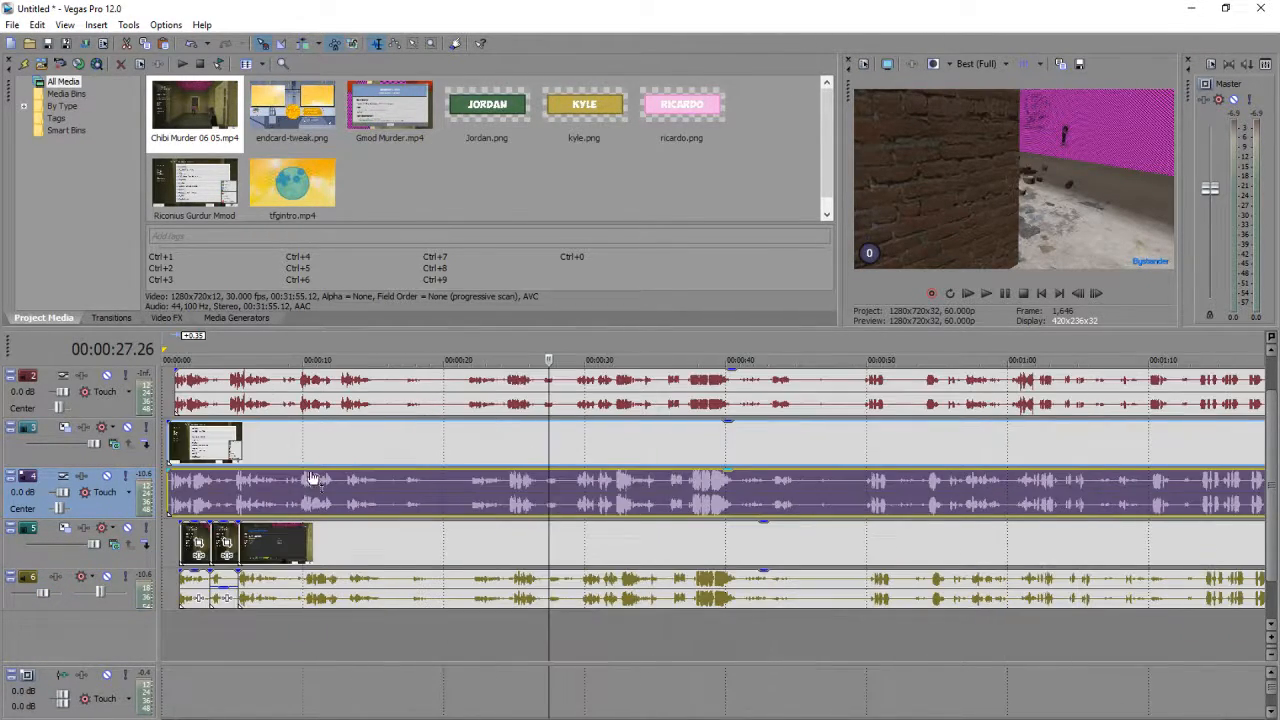
click(190, 440)
scroll(220, 443, up, 4)
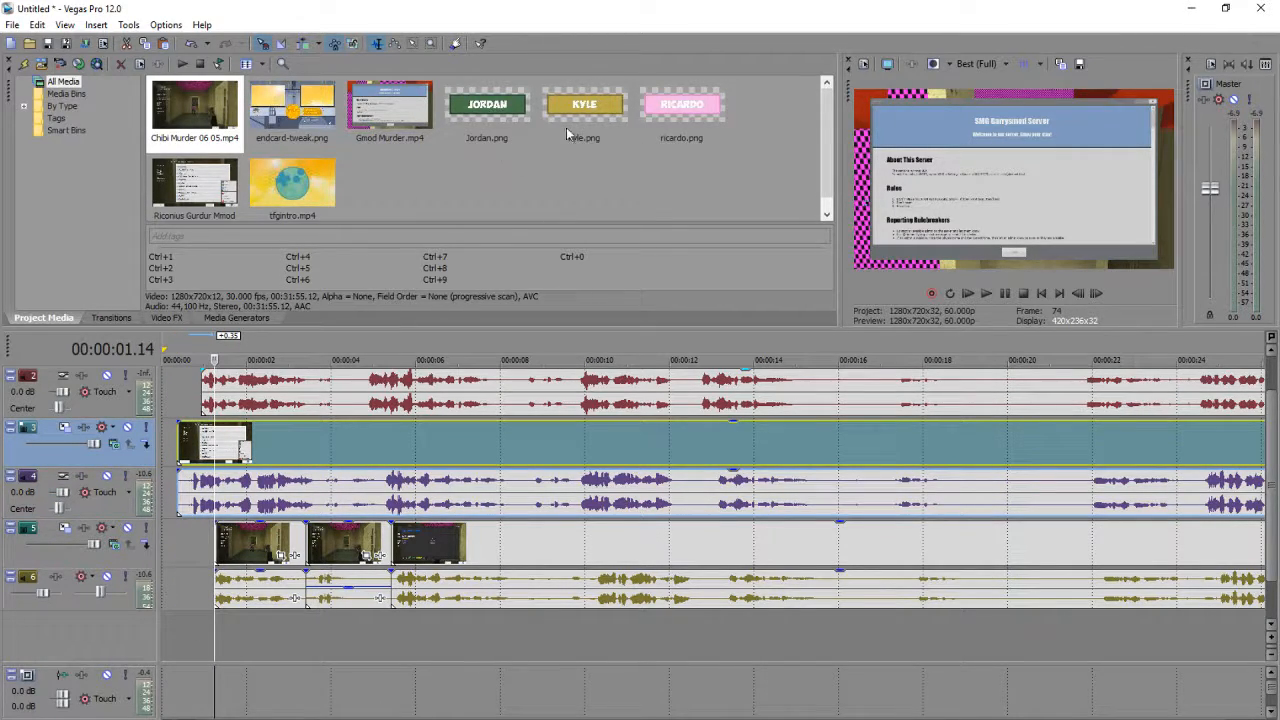
Step: Solo the Gmod Murder audio on track 2 and play it from the start and again from further along
click(125, 375)
key(space)
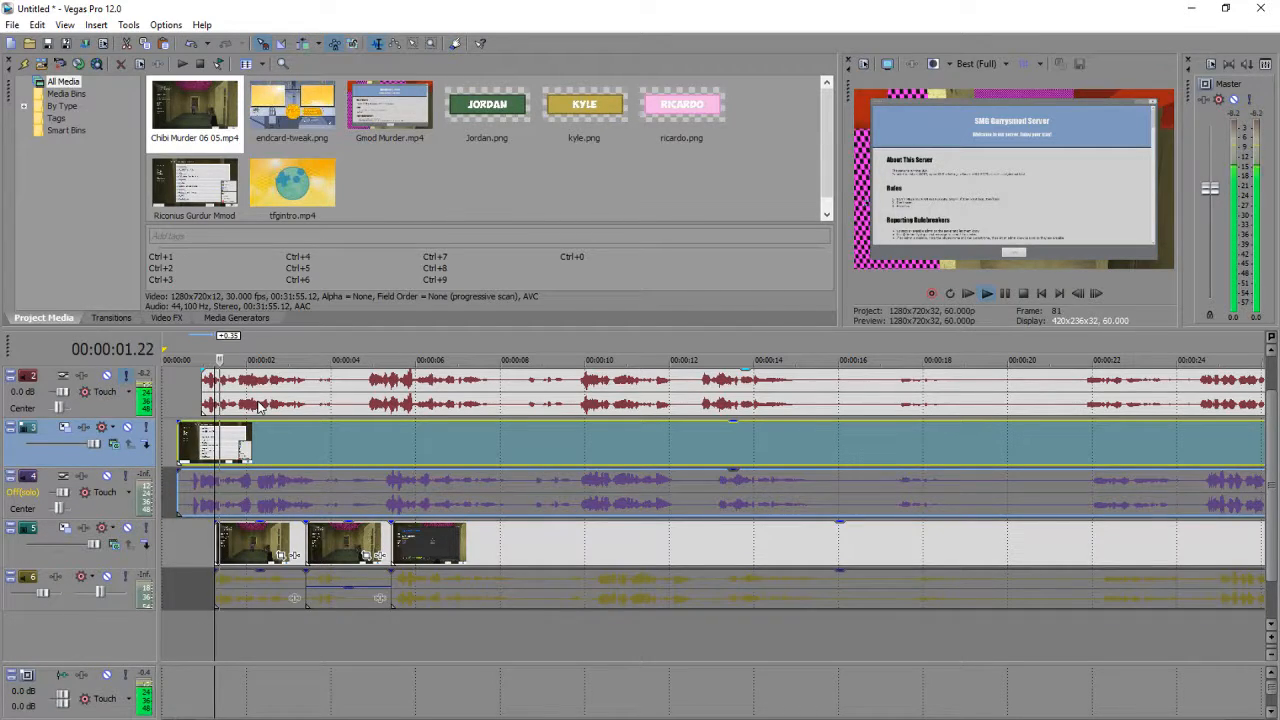
key(space)
click(562, 403)
key(space)
scroll(679, 455, down, 2)
scroll(679, 455, up, 1)
scroll(760, 403, down, 1)
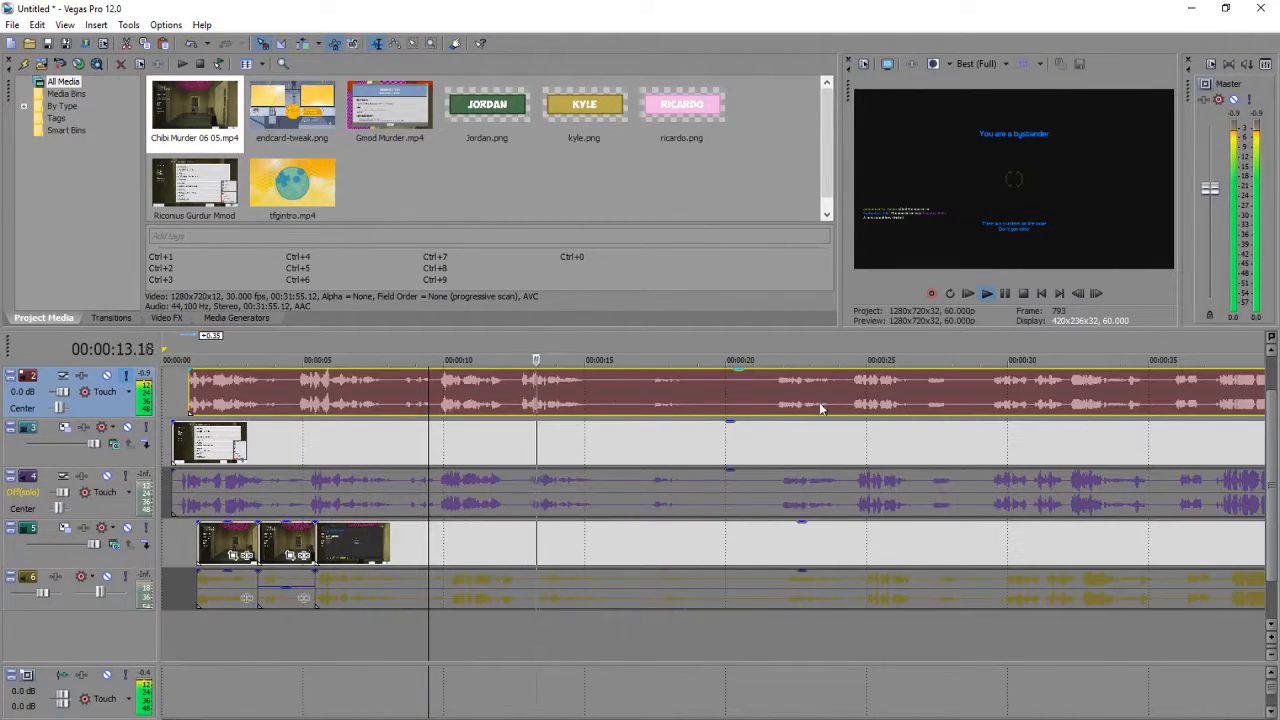
Step: Listen to passages between about 21 and 31 seconds to find where the usable gameplay begins
click(769, 389)
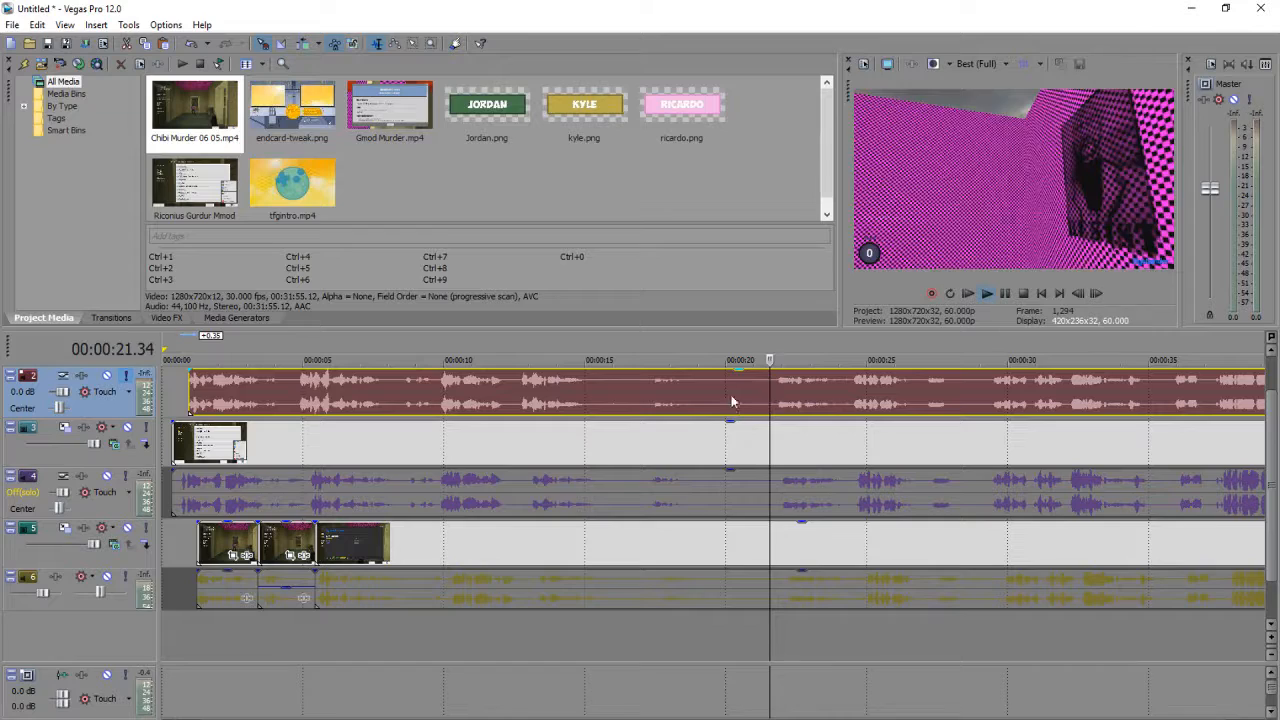
scroll(701, 405, up, 1)
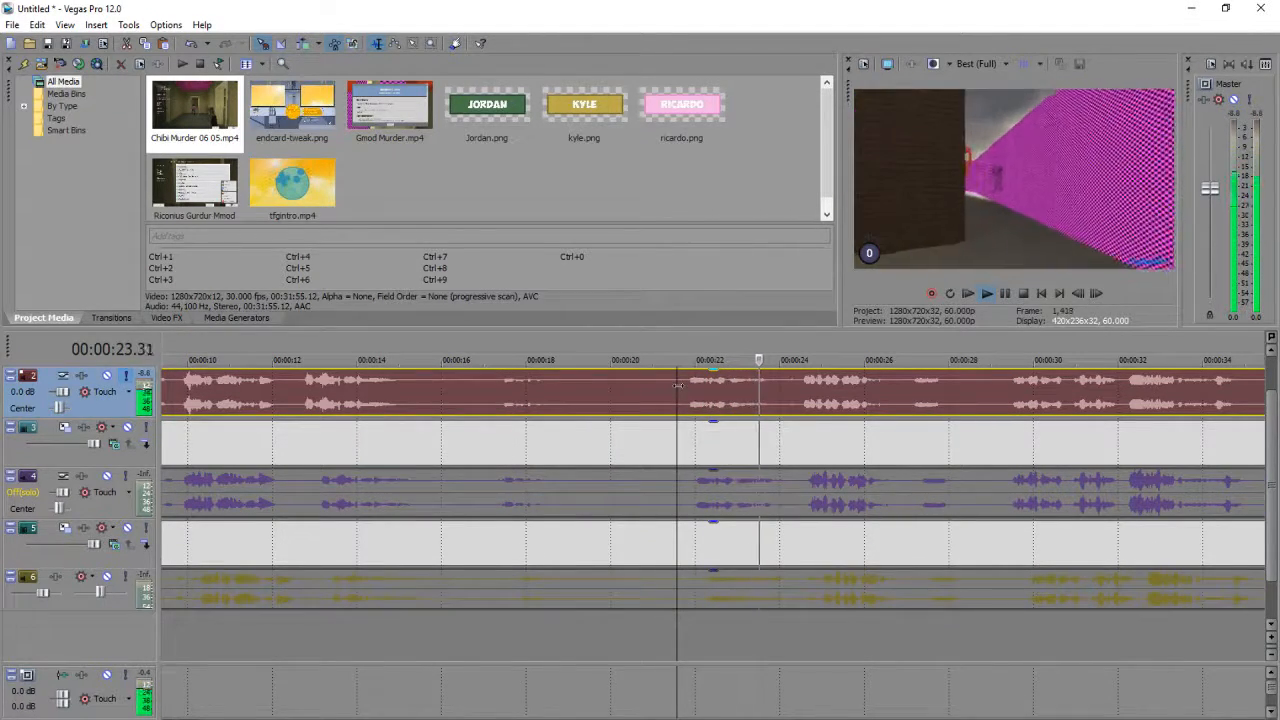
click(1010, 392)
scroll(680, 437, down, 1)
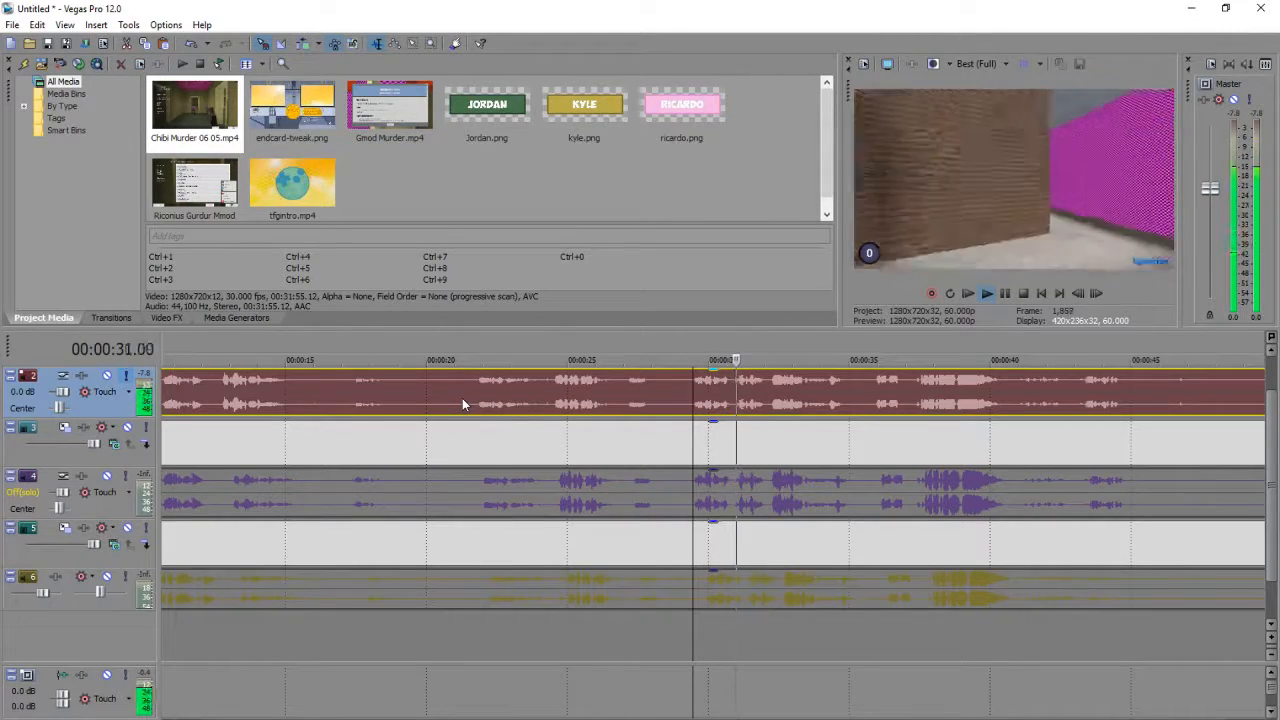
click(563, 395)
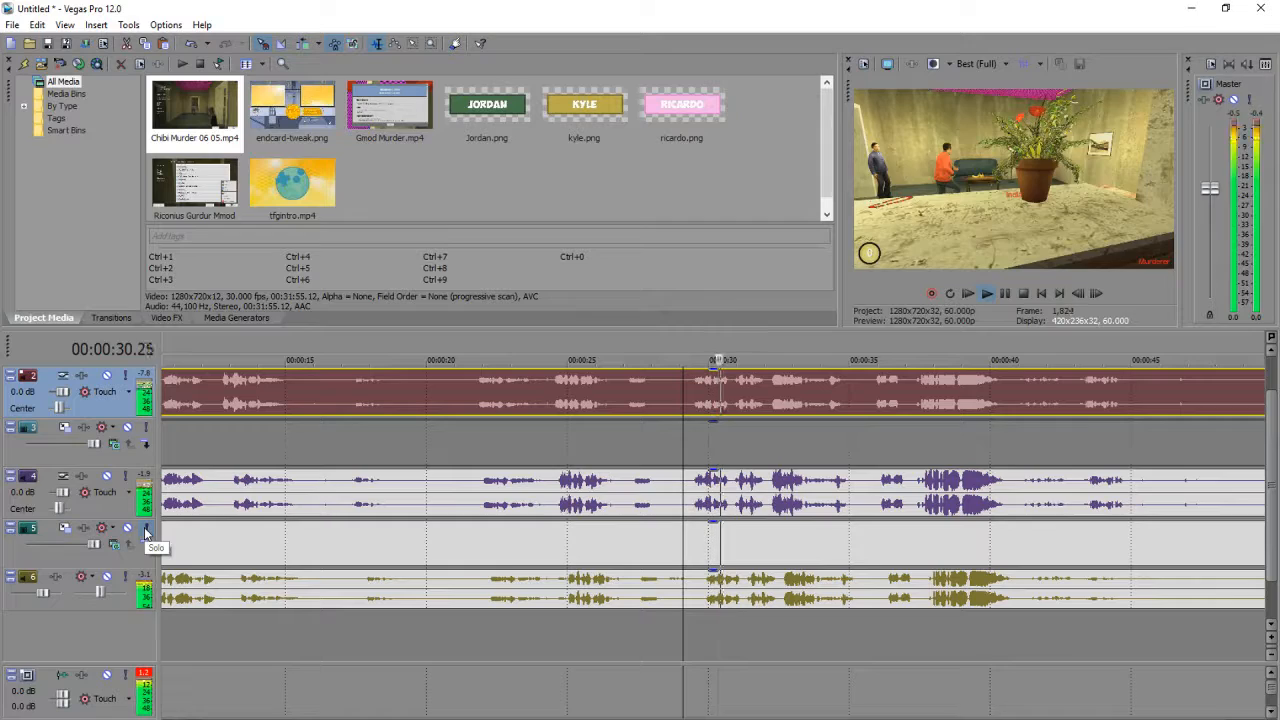
Step: Stop playback, clear the track solo and split all events on every track at 00:00:29.06
key(space)
click(145, 530)
scroll(640, 485, up, 2)
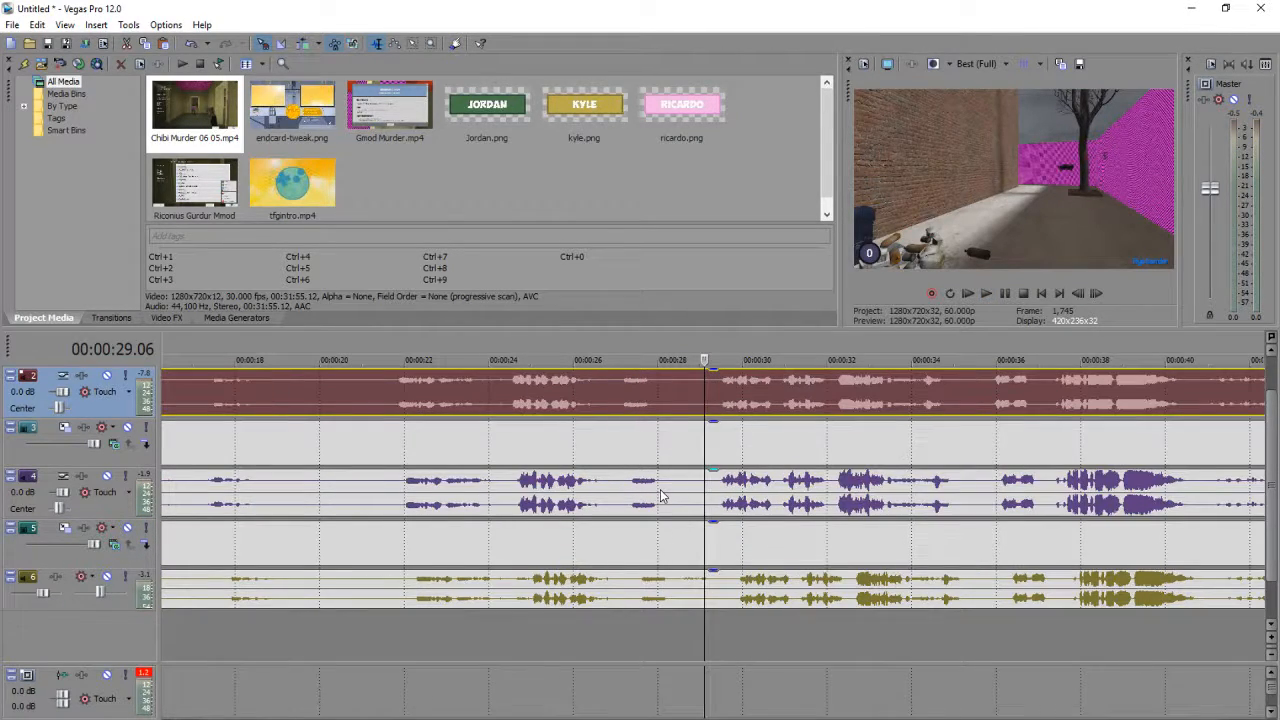
key(ctrl+a)
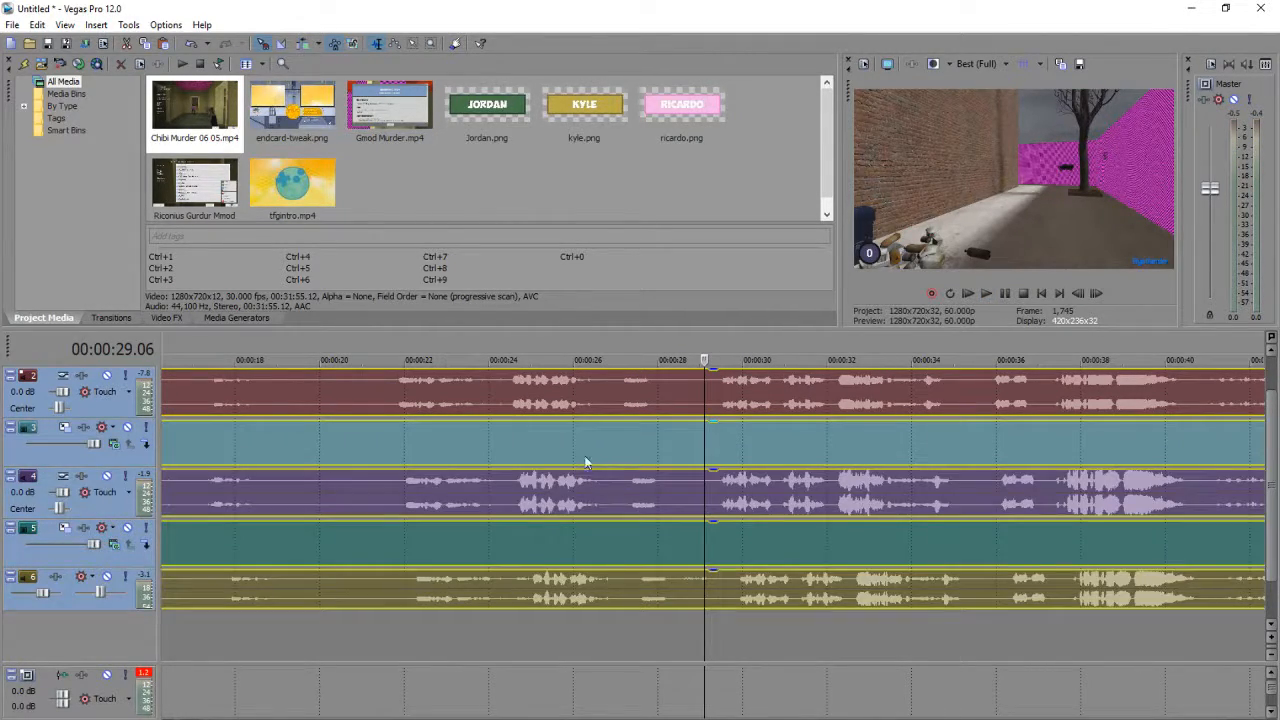
key(s)
Step: Select the segments before the split on all tracks and delete them
click(513, 586)
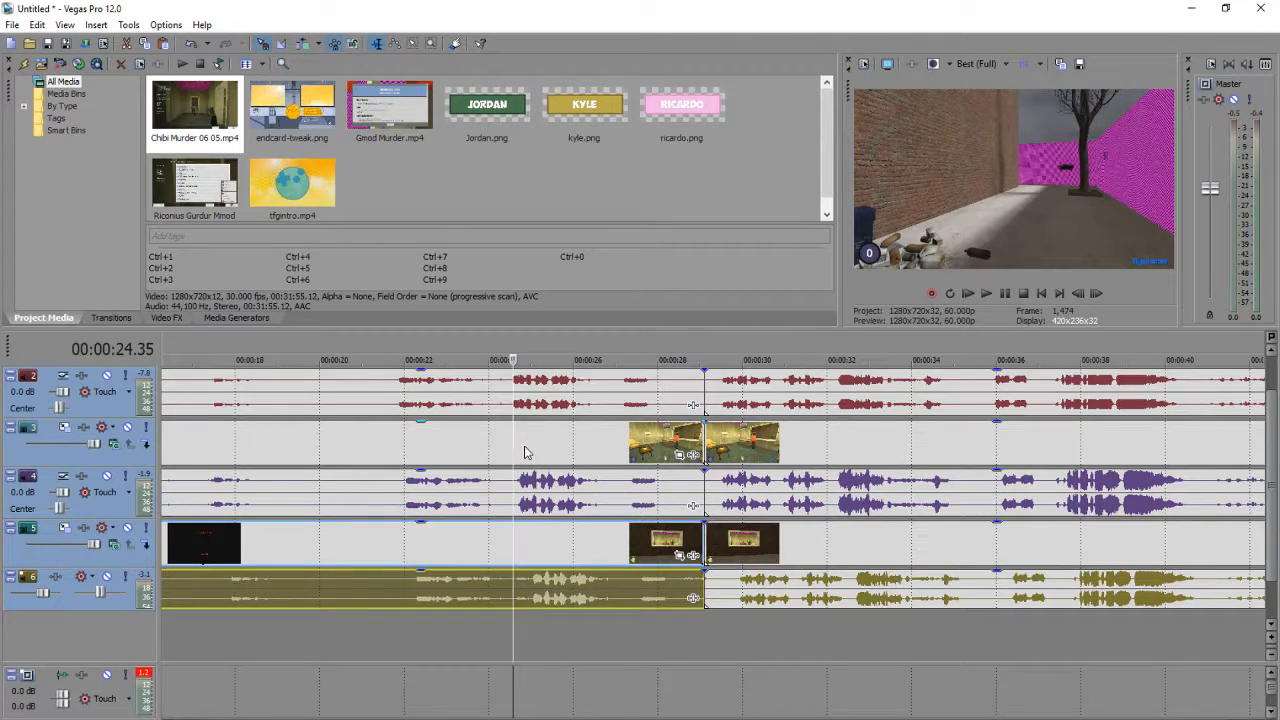
shift+click(557, 408)
scroll(557, 408, down, 8)
key(Delete)
drag(199, 483, 163, 483)
key(Delete)
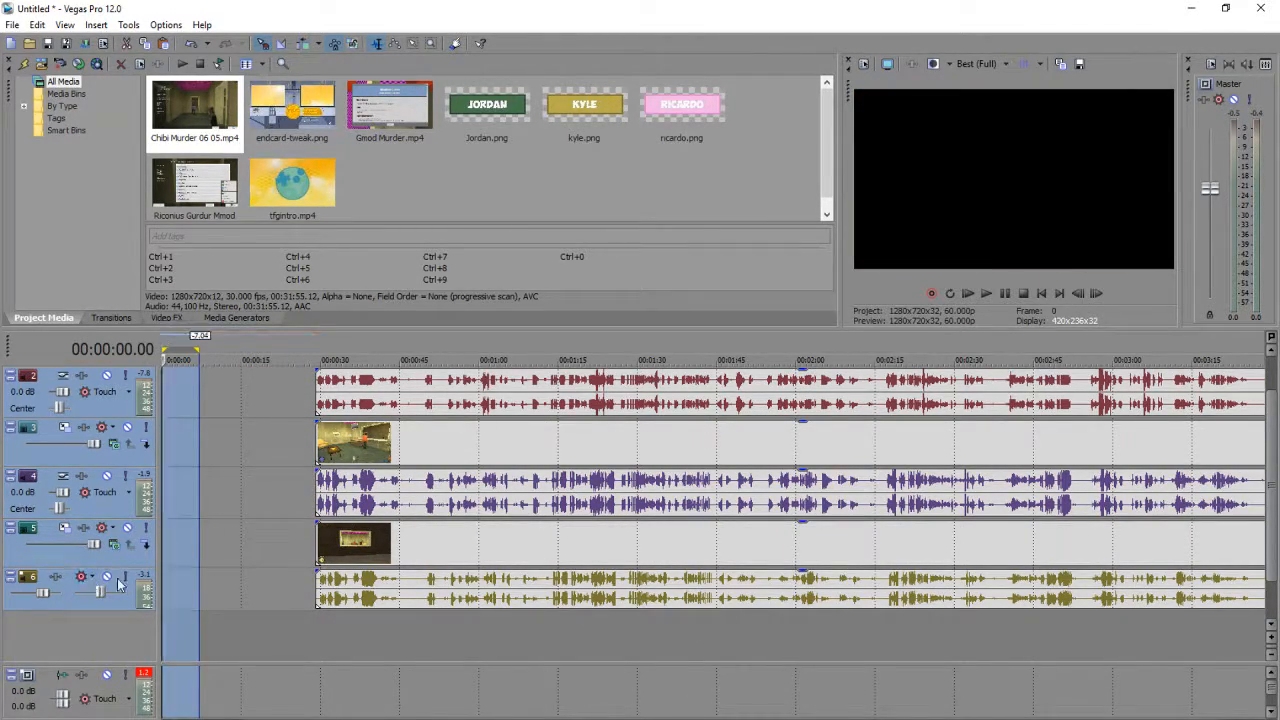
Step: Select all remaining segments and move them 29.06 earlier to the start of the timeline
click(261, 526)
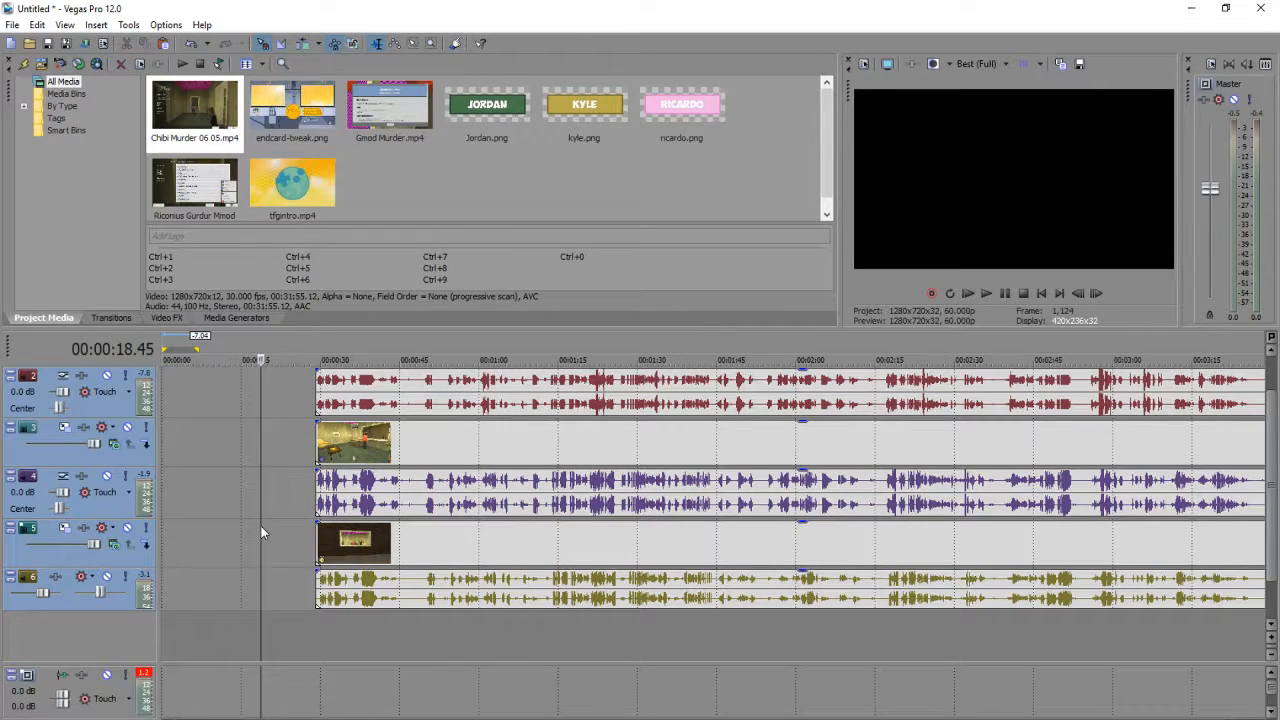
key(ctrl+a)
drag(374, 516, 221, 516)
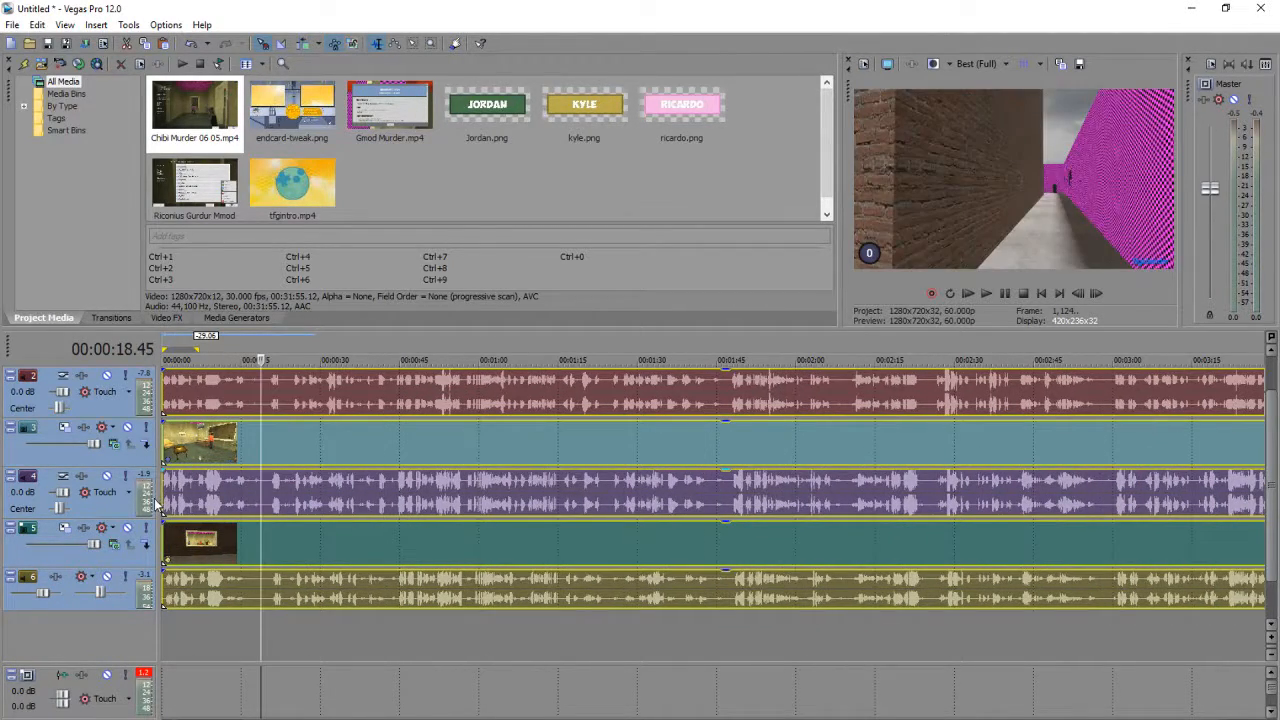
click(182, 555)
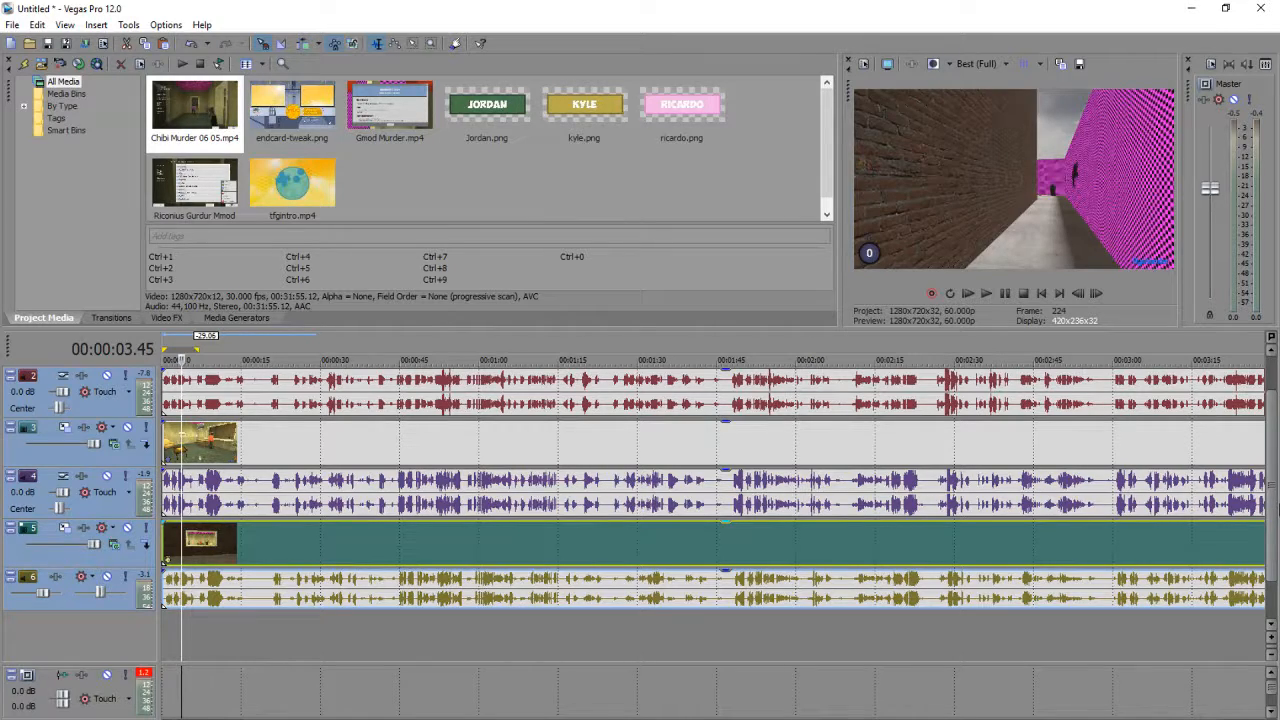
Step: Select the video events on tracks 1, 3 and 5 and view their Switches options
drag(1269, 497, 1266, 462)
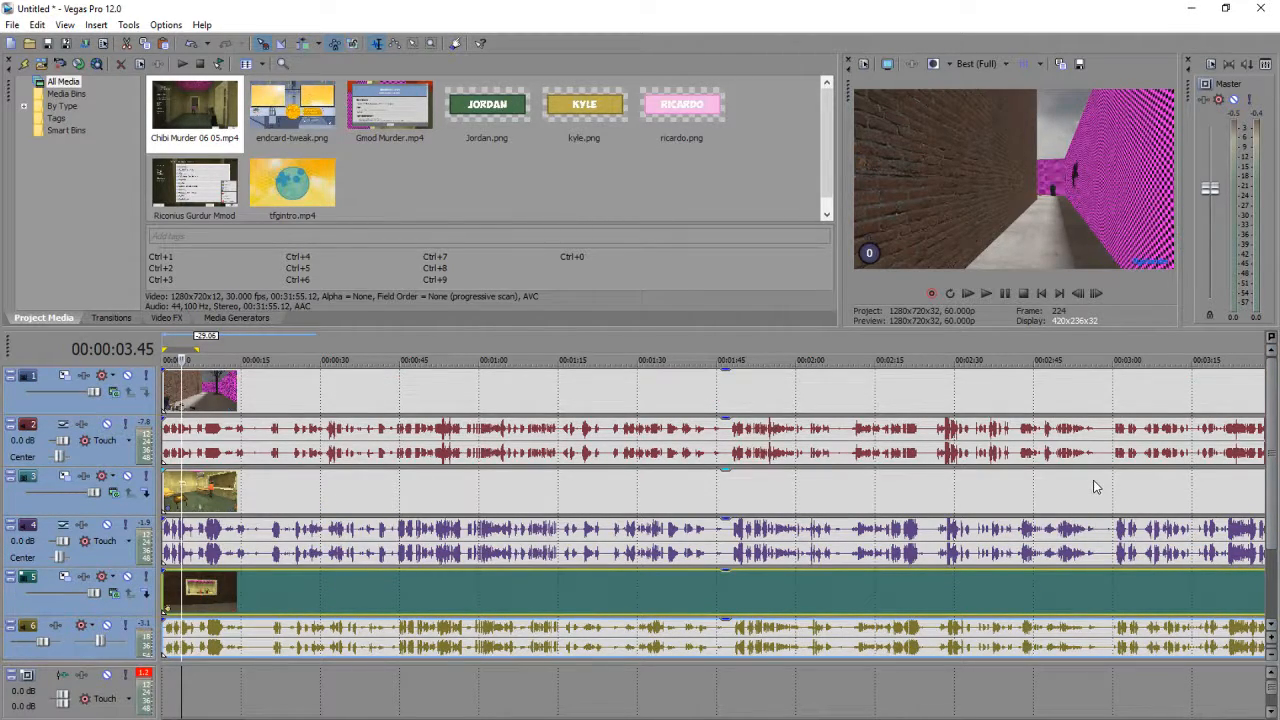
ctrl+click(332, 490)
ctrl+click(342, 393)
right_click(342, 391)
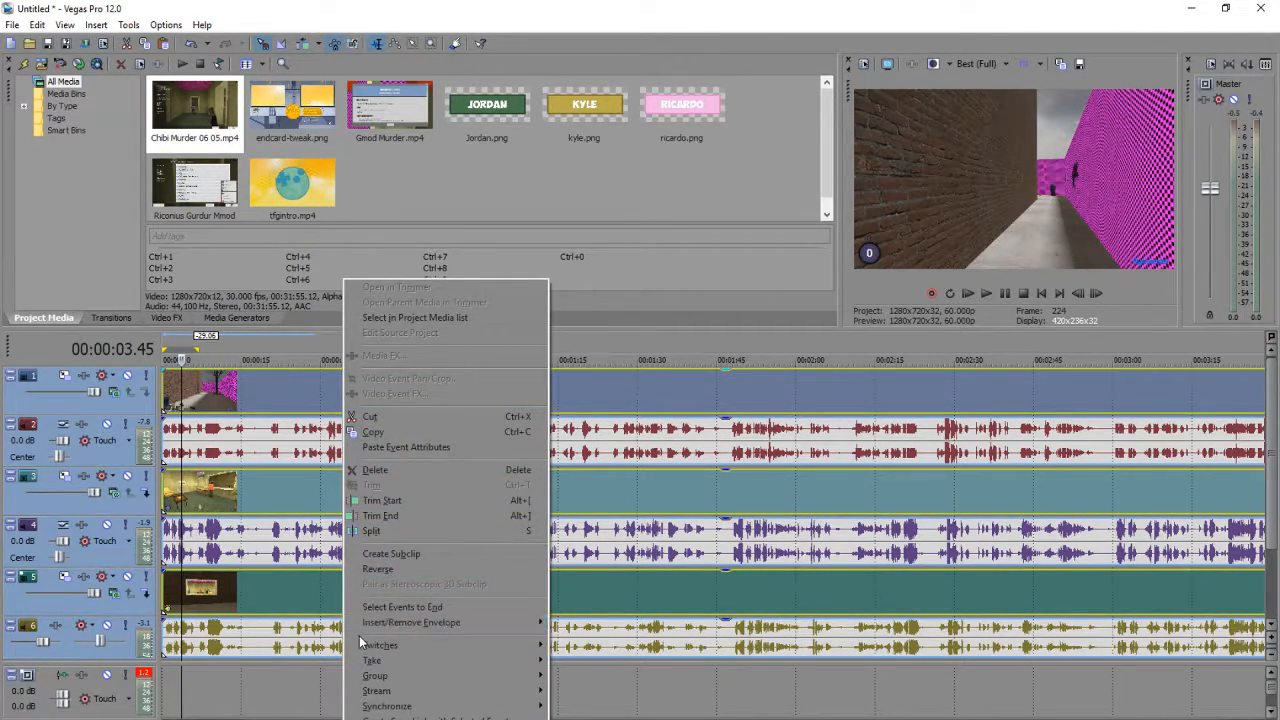
mouse_move(372, 646)
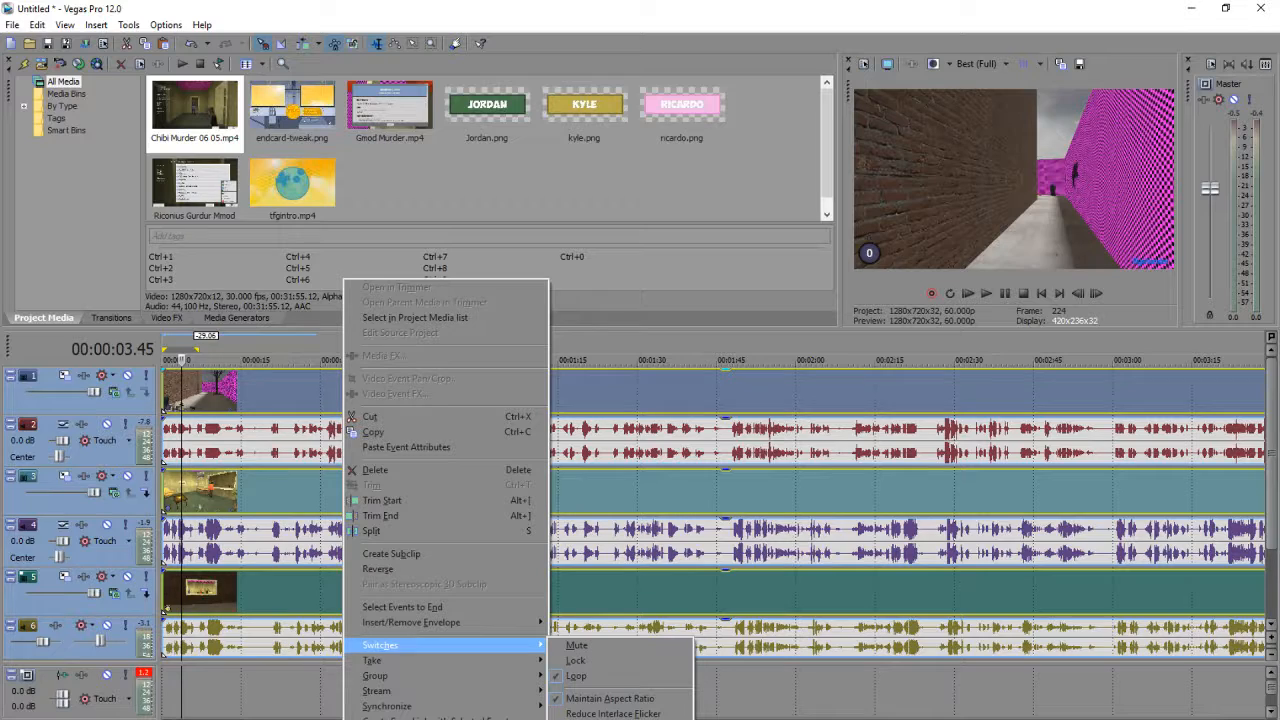
key(Escape)
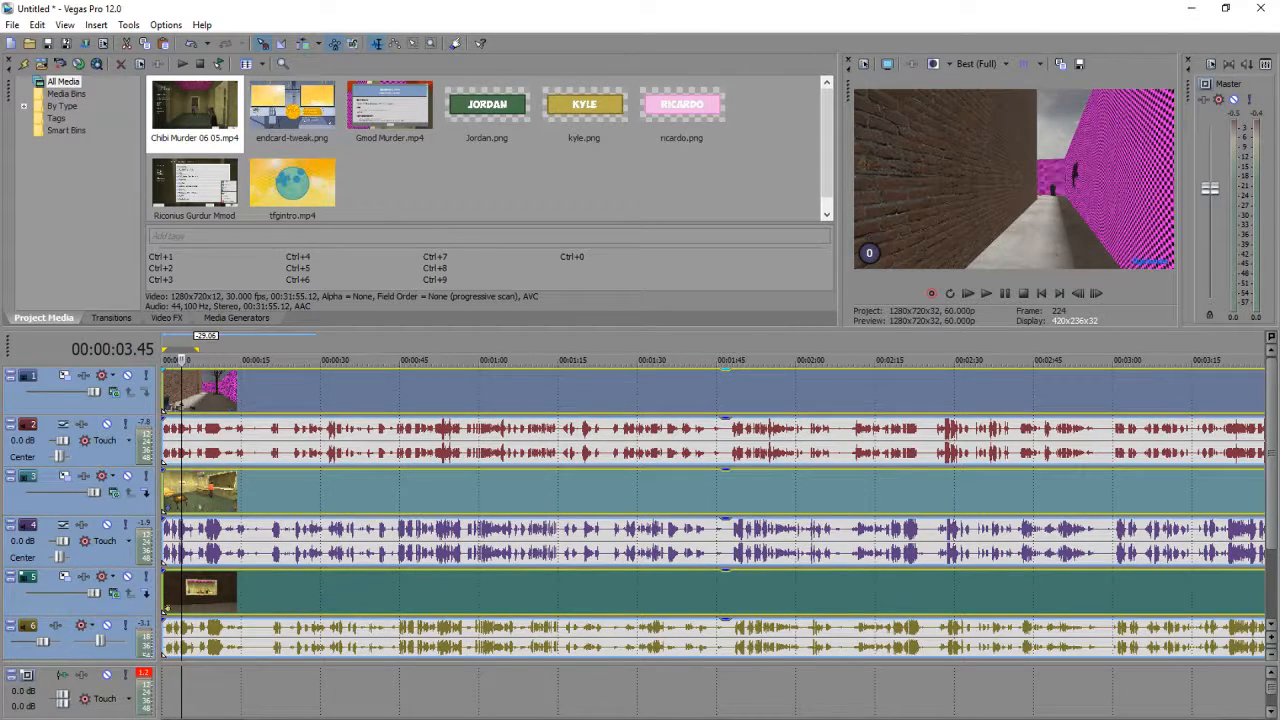
Step: Compare the three audio waveforms at the timeline start and across the whole recording to check their alignment
scroll(334, 568, up, 6)
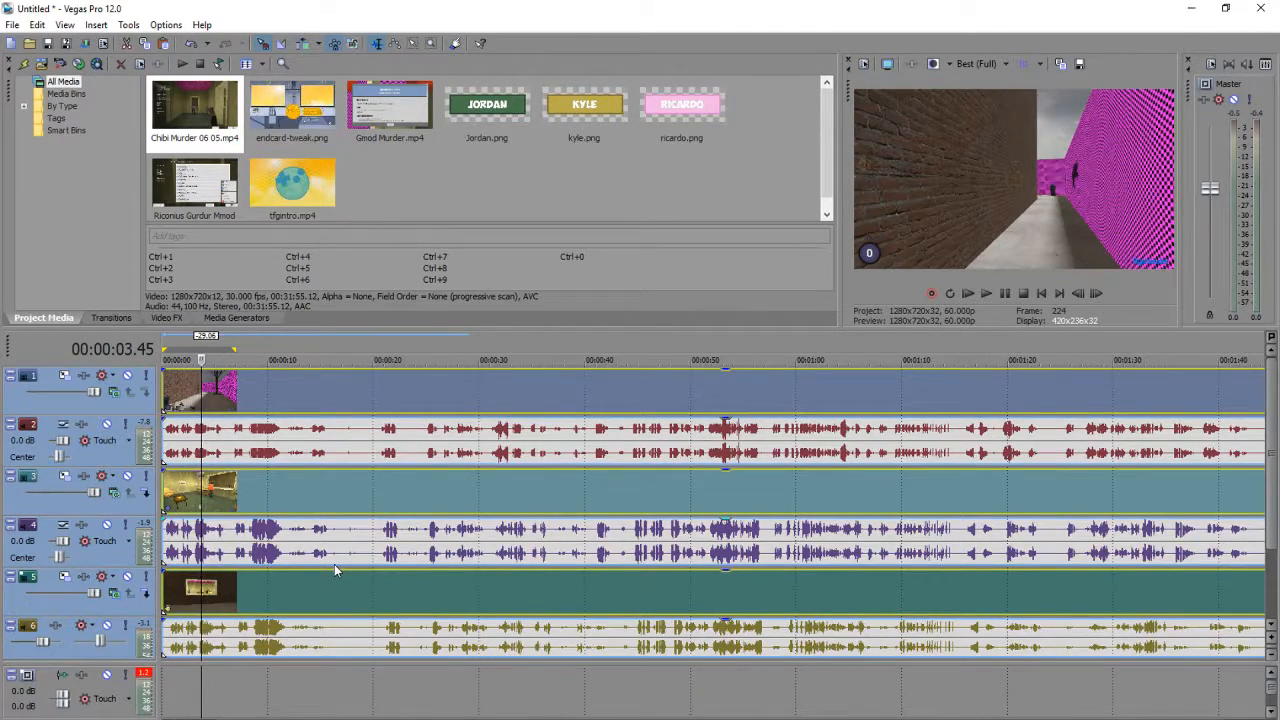
scroll(334, 564, up, 3)
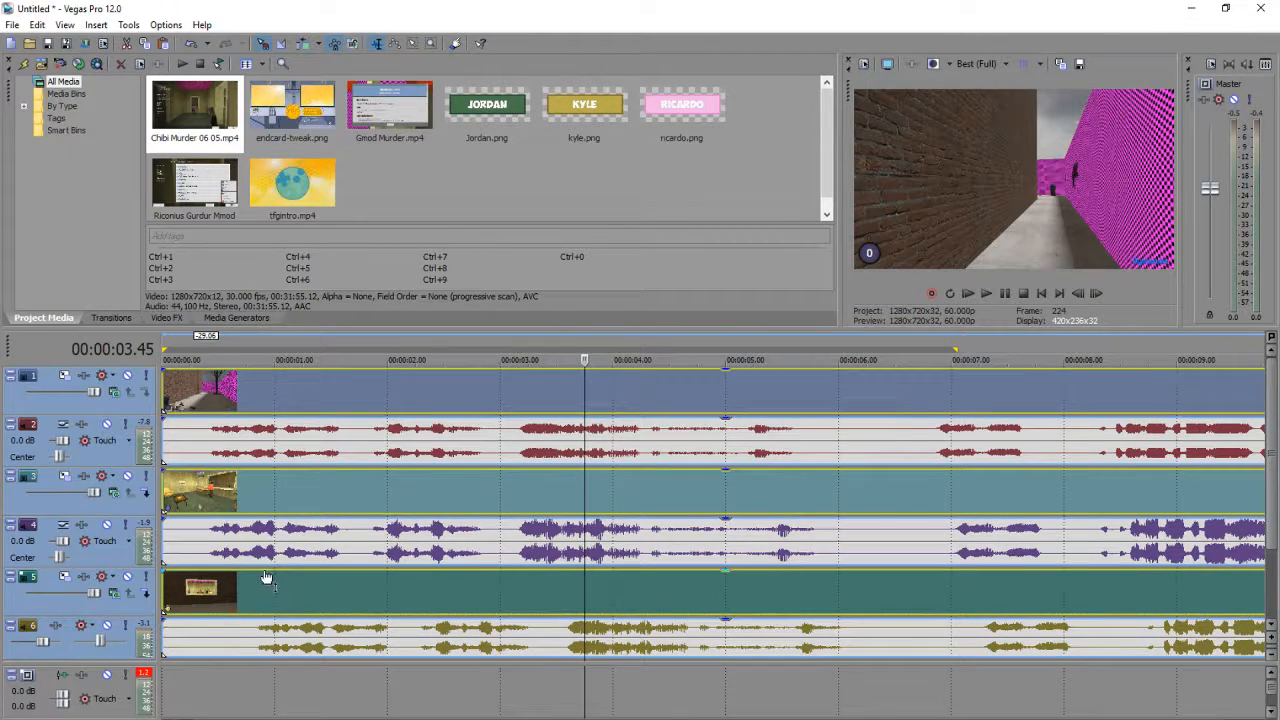
scroll(578, 566, down, 3)
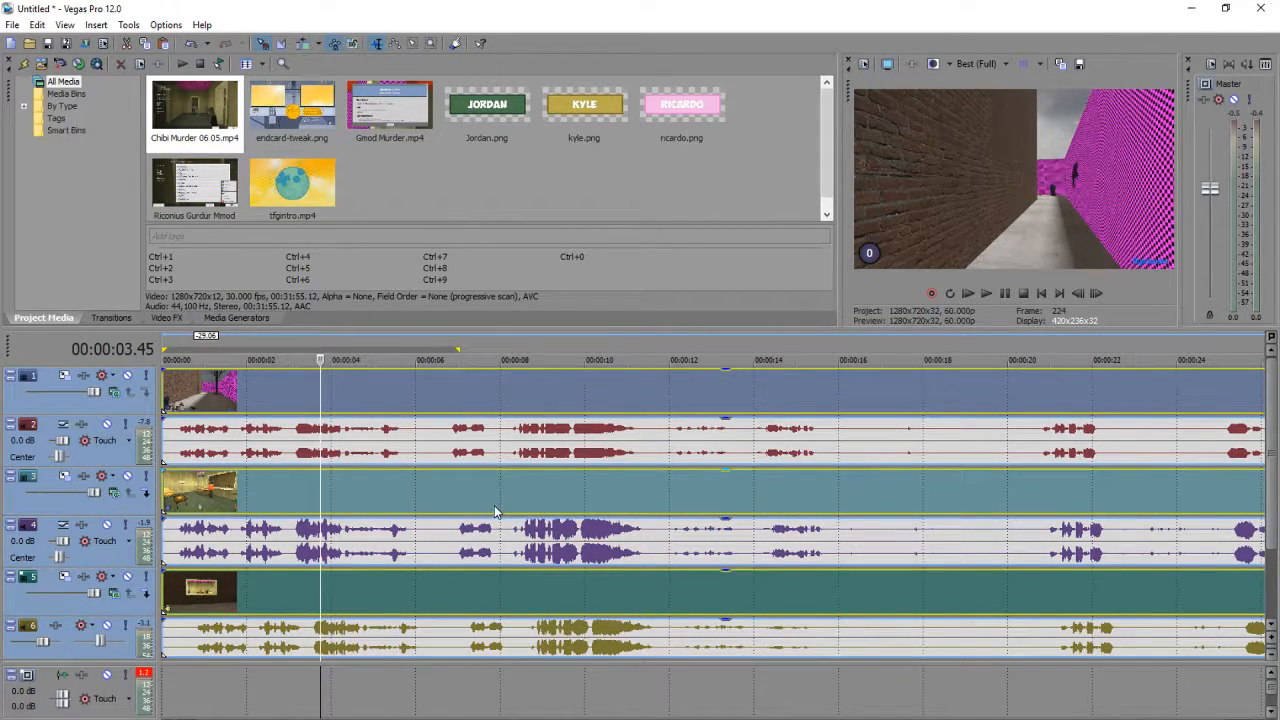
scroll(494, 512, up, 3)
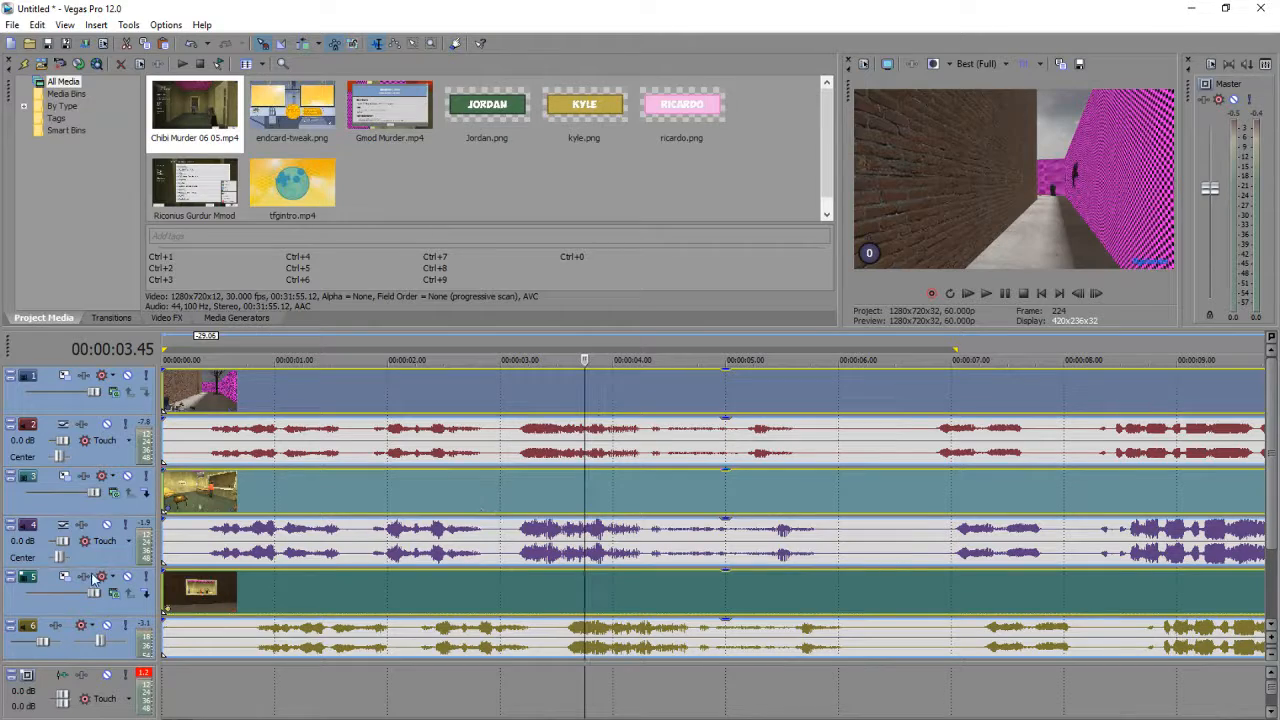
click(204, 585)
scroll(267, 588, up, 4)
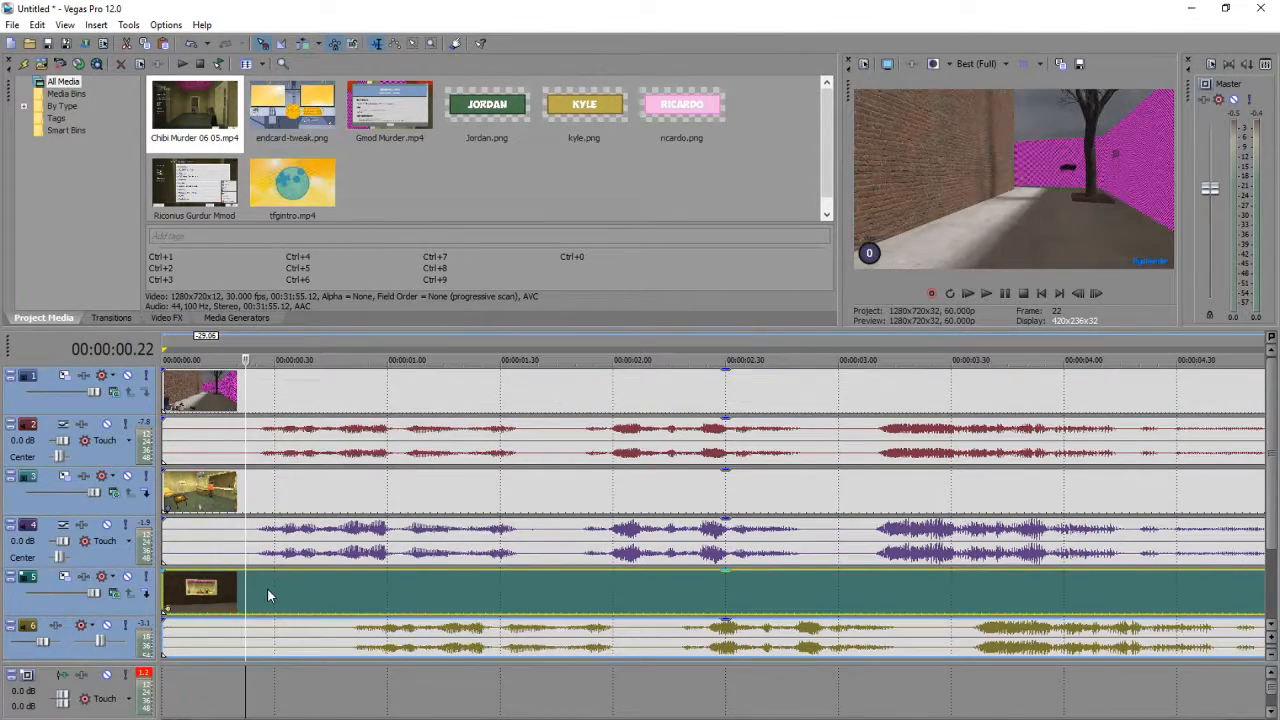
scroll(267, 588, down, 10)
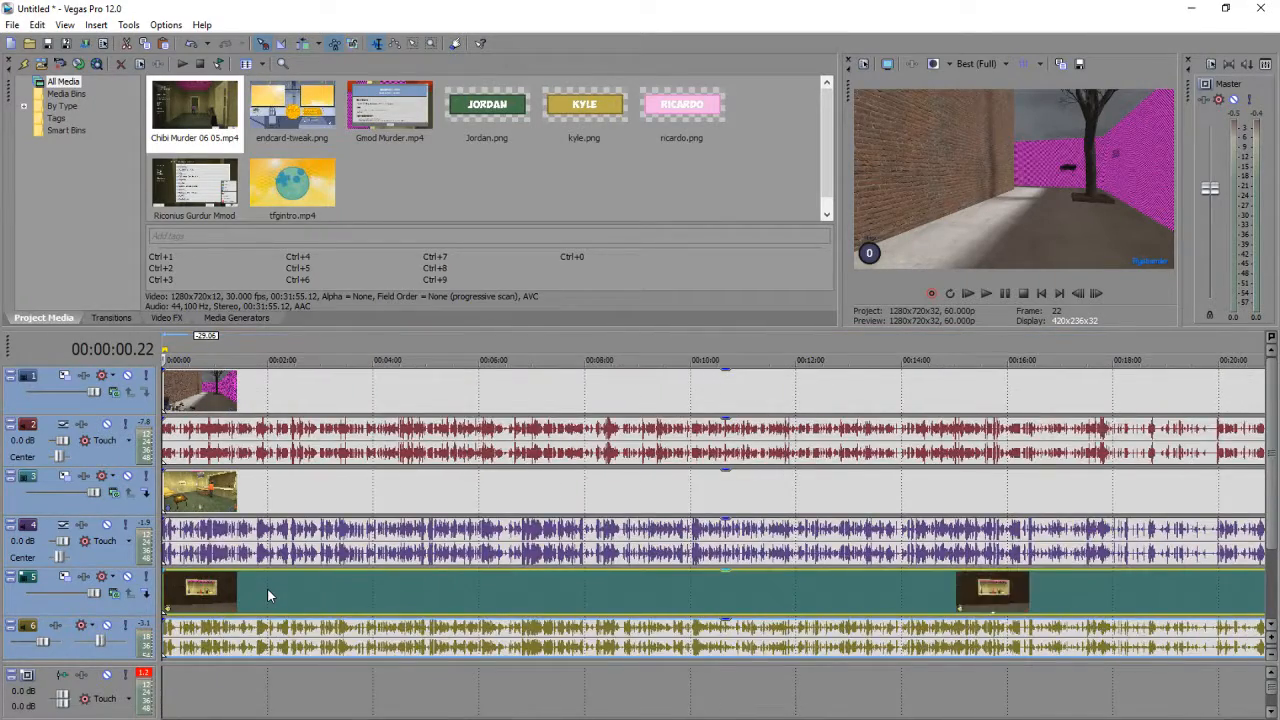
scroll(408, 528, up, 3)
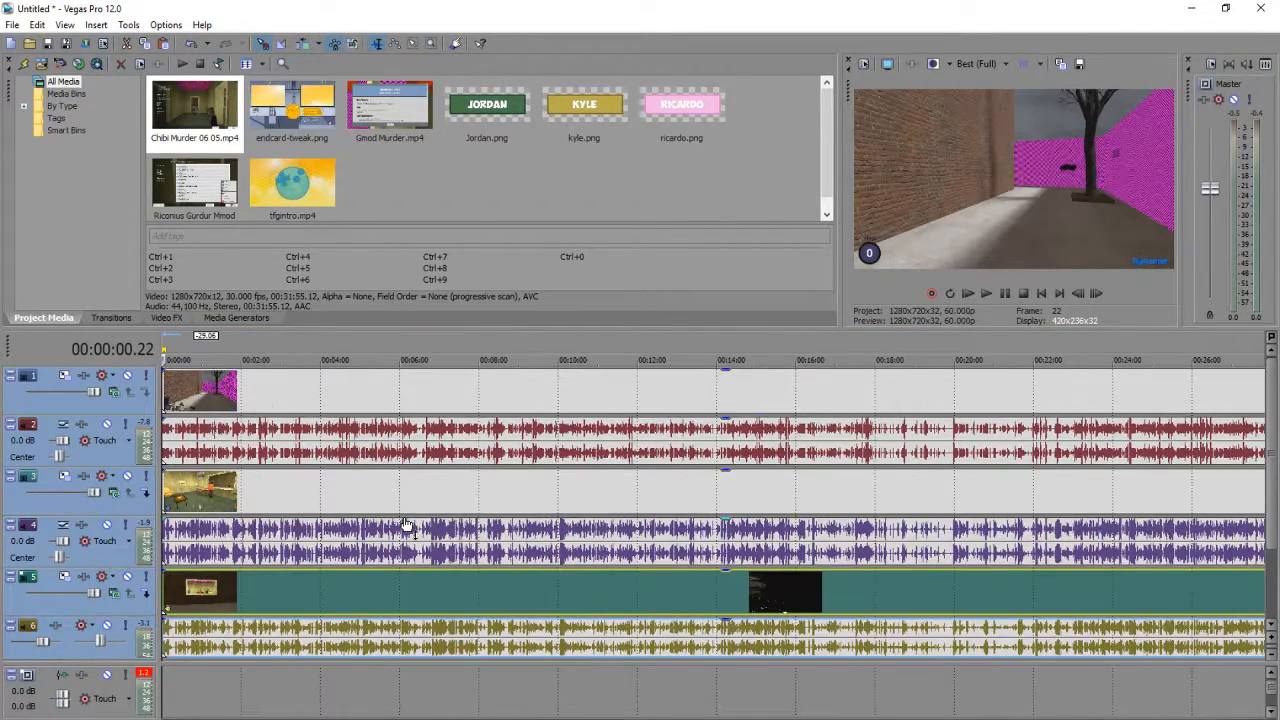
Step: Split all events on every track at 00:11:55.08
click(524, 481)
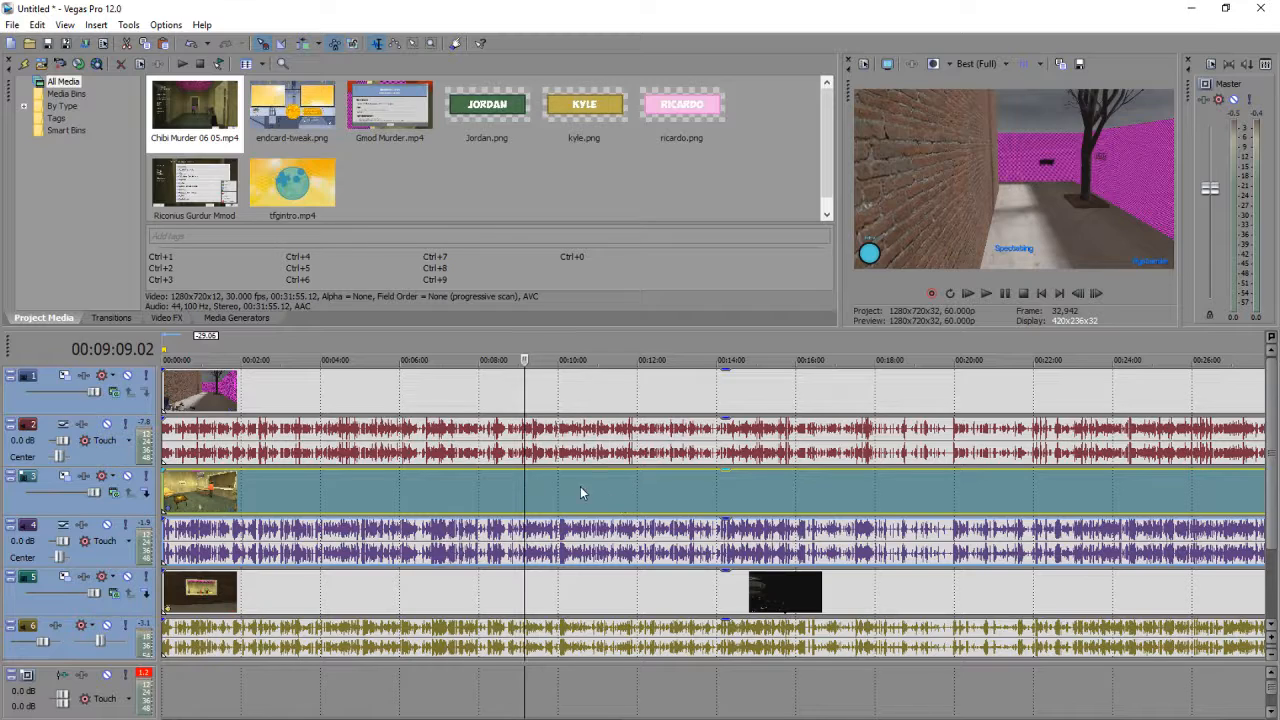
click(634, 501)
scroll(634, 495, down, 2)
scroll(429, 509, up, 3)
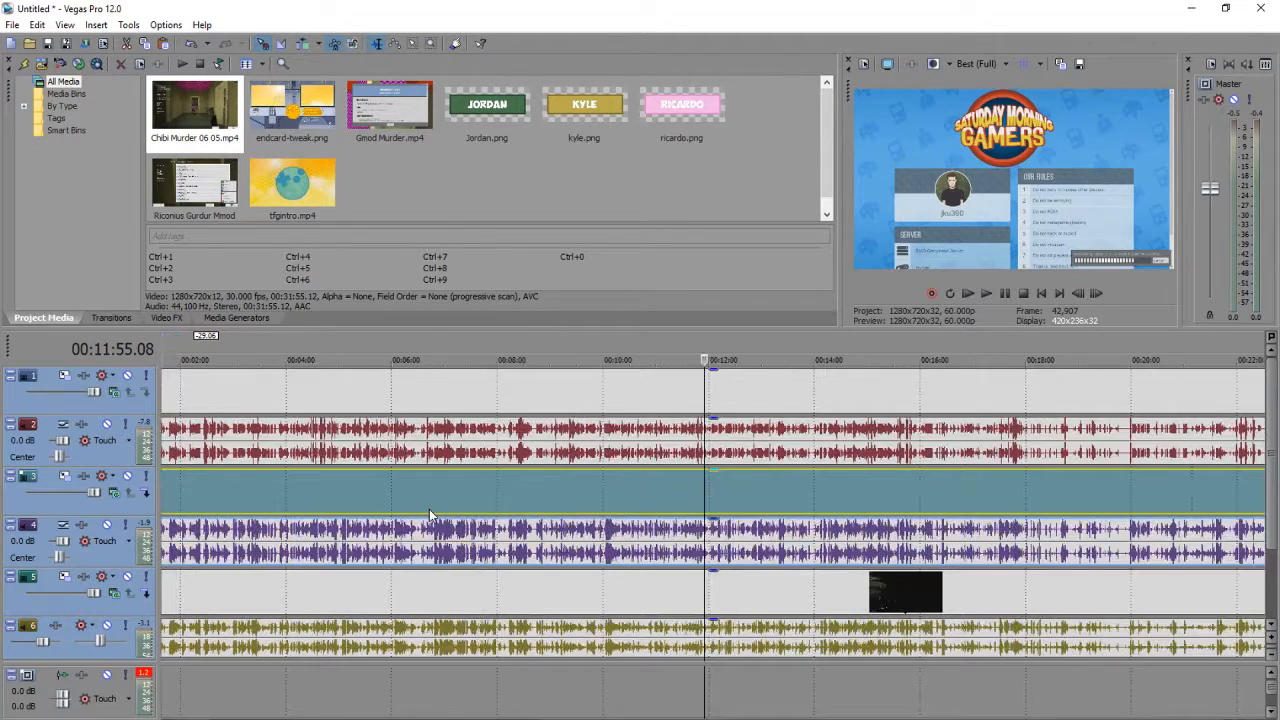
key(ctrl+a)
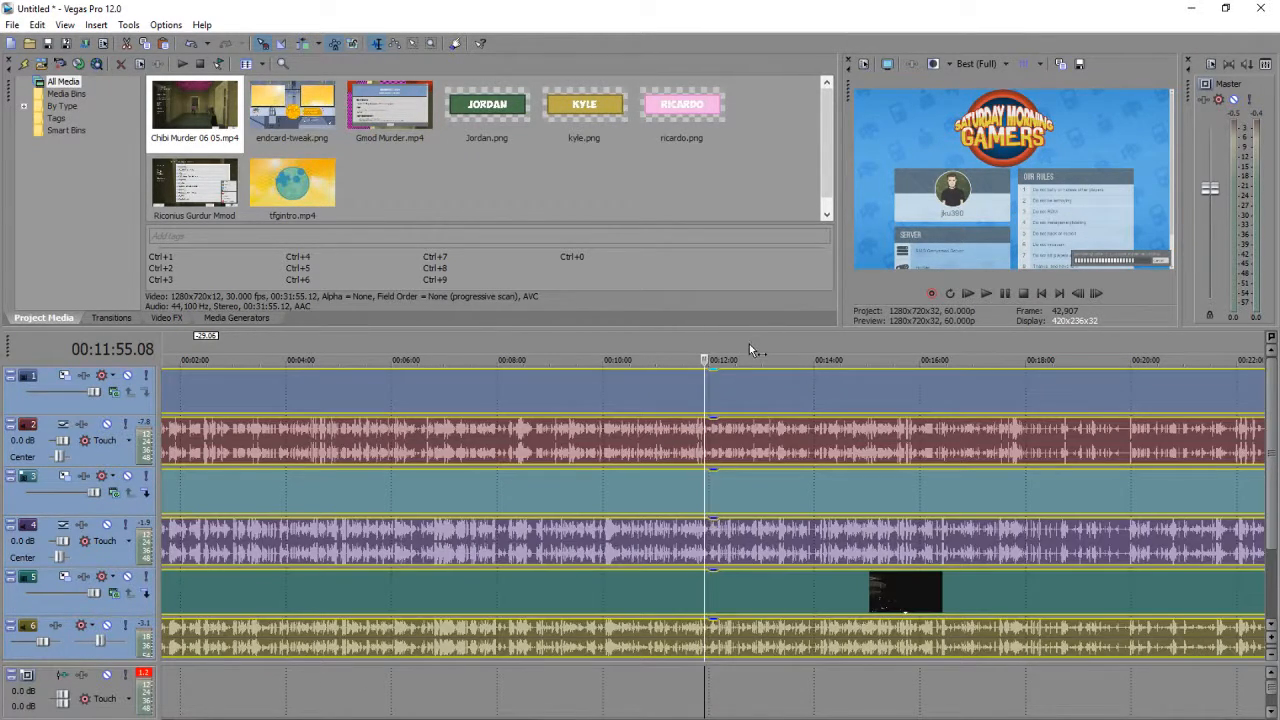
key(s)
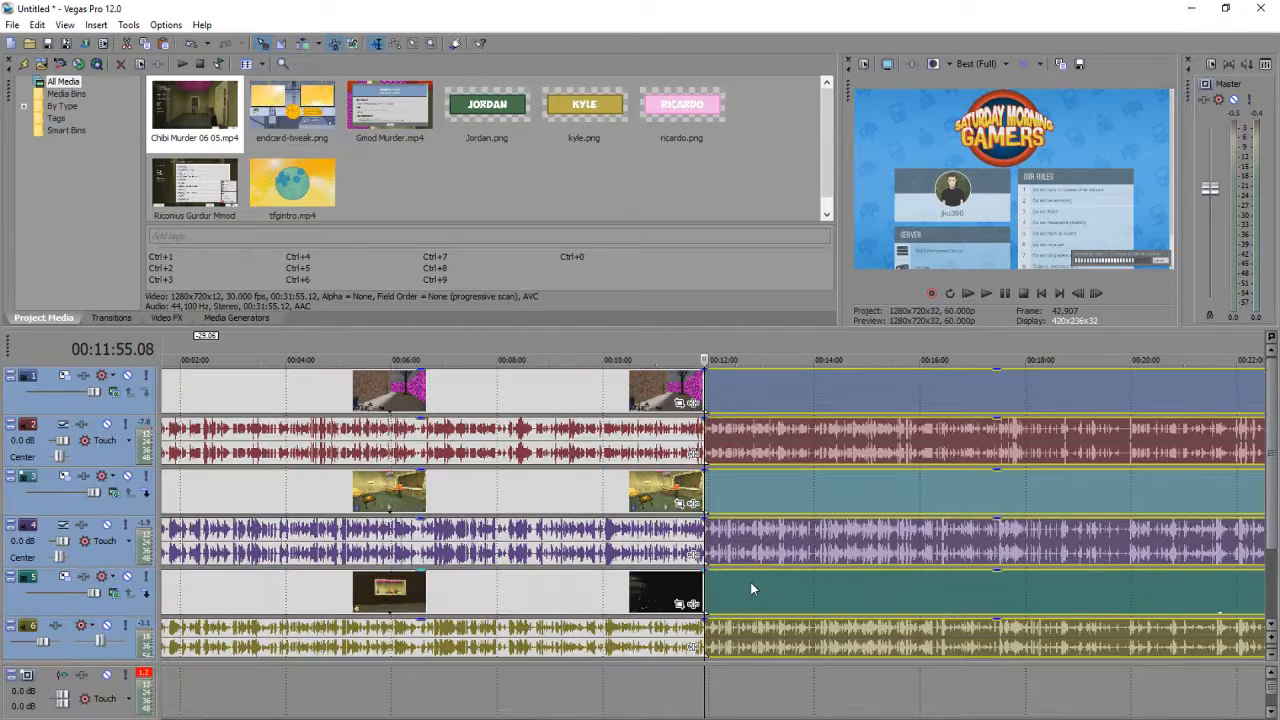
Step: Select the segments after the split on all tracks and move them 15:02.30 later
click(783, 649)
shift+click(854, 406)
scroll(697, 501, down, 3)
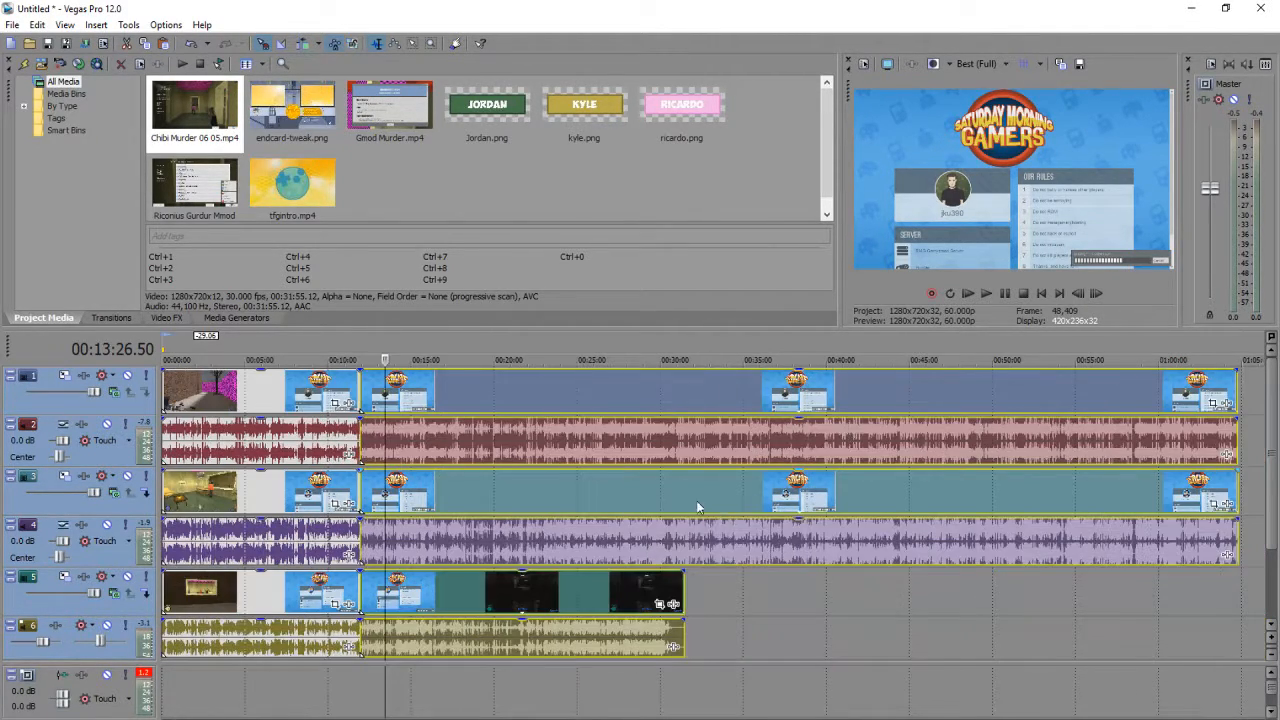
drag(627, 485, 877, 487)
Step: Shift the first segment on tracks 3 and 4 by 4.45 later, then place the playhead in the gap after it
click(218, 485)
scroll(218, 485, up, 10)
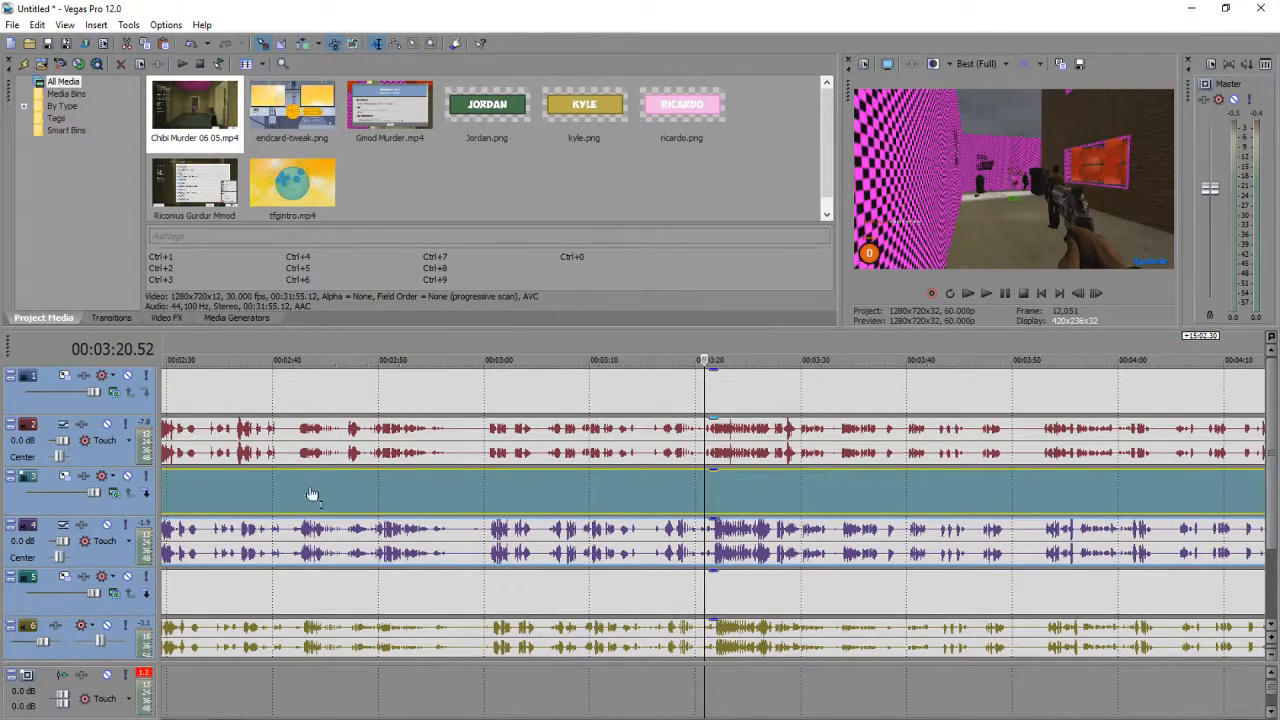
scroll(338, 530, down, 4)
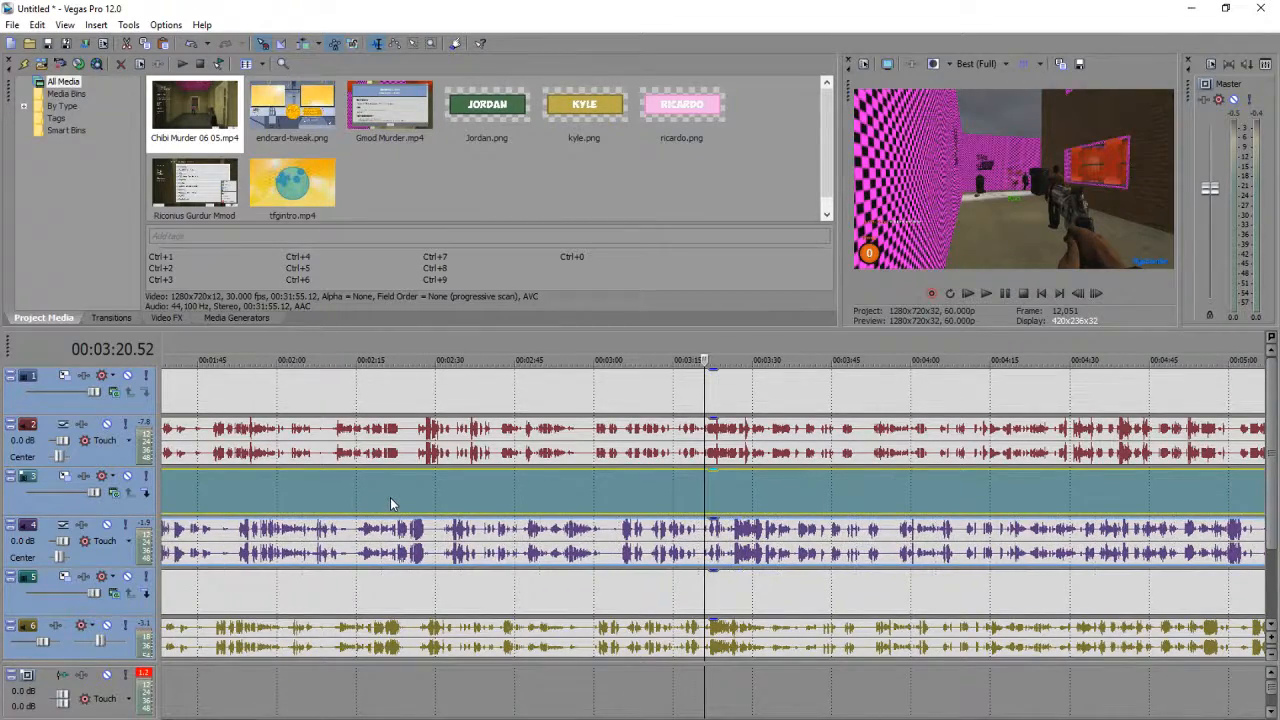
scroll(390, 498, down, 4)
scroll(390, 498, down, 3)
click(666, 501)
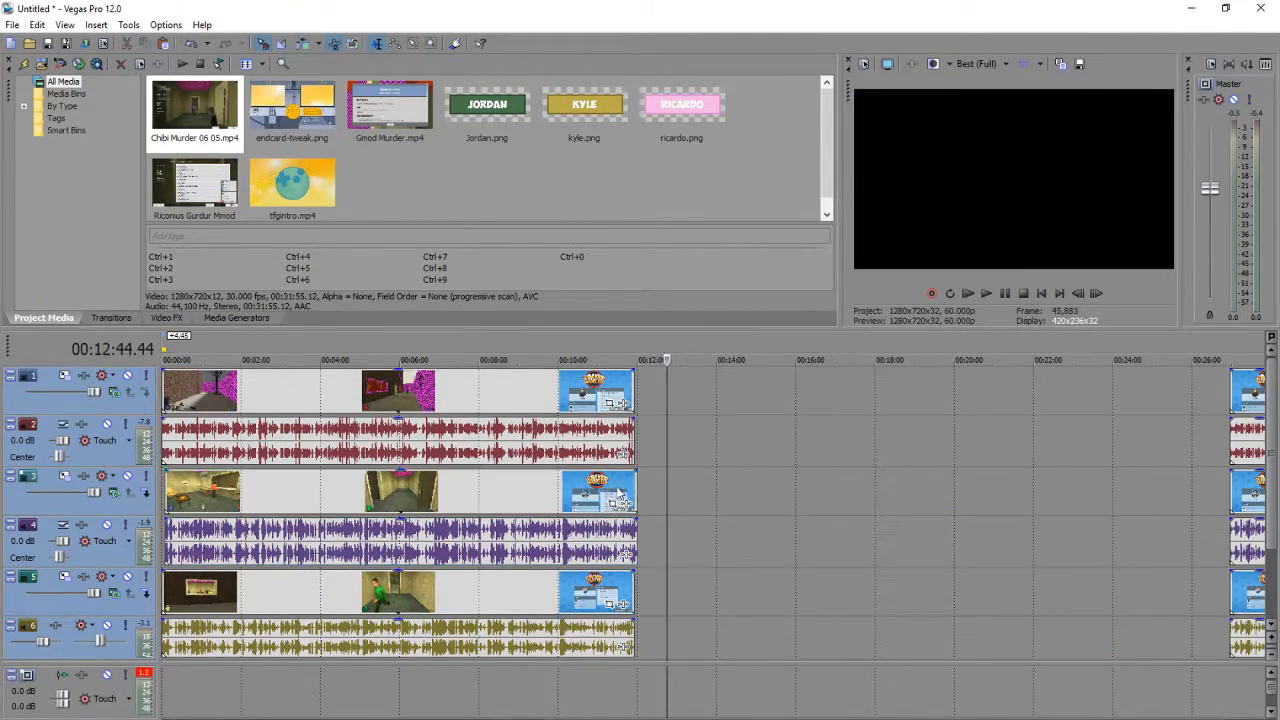
Step: Shift the first segment on tracks 3 and 4 back by 4.45 so it ends in line with the other tracks
click(634, 495)
scroll(600, 495, up, 4)
scroll(563, 495, up, 6)
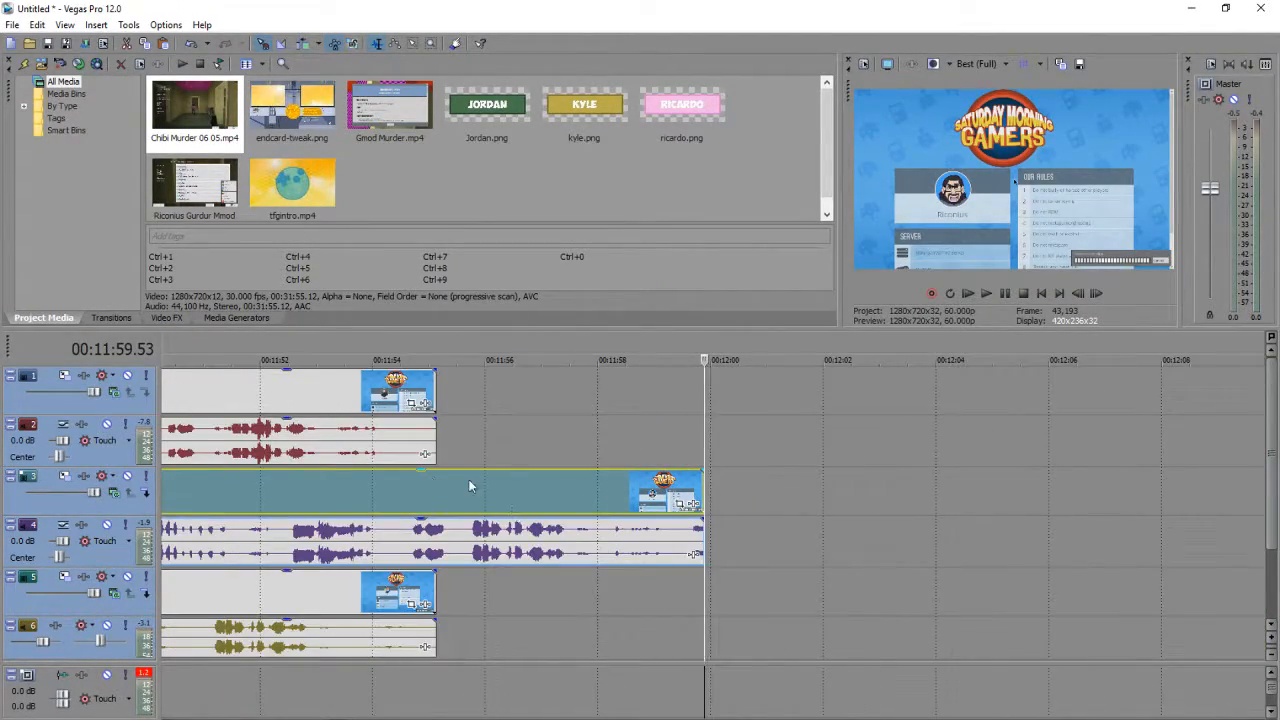
drag(591, 484, 325, 489)
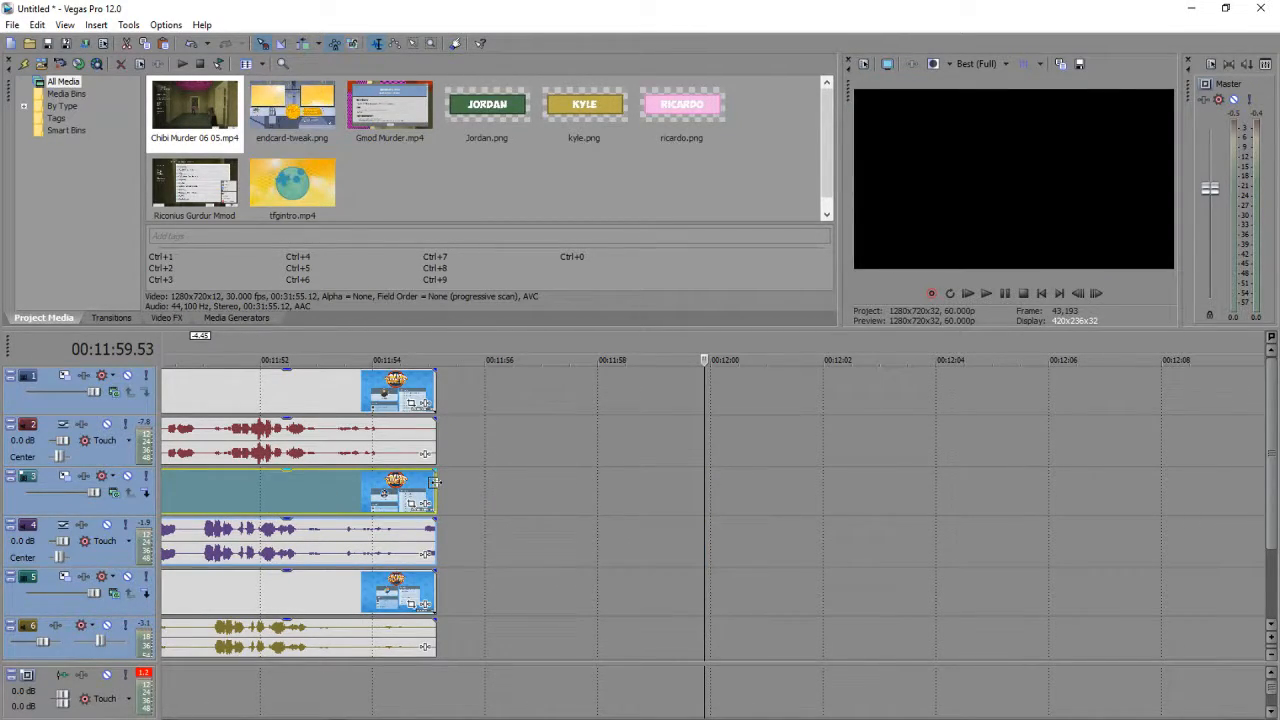
scroll(435, 482, down, 2)
scroll(520, 515, down, 5)
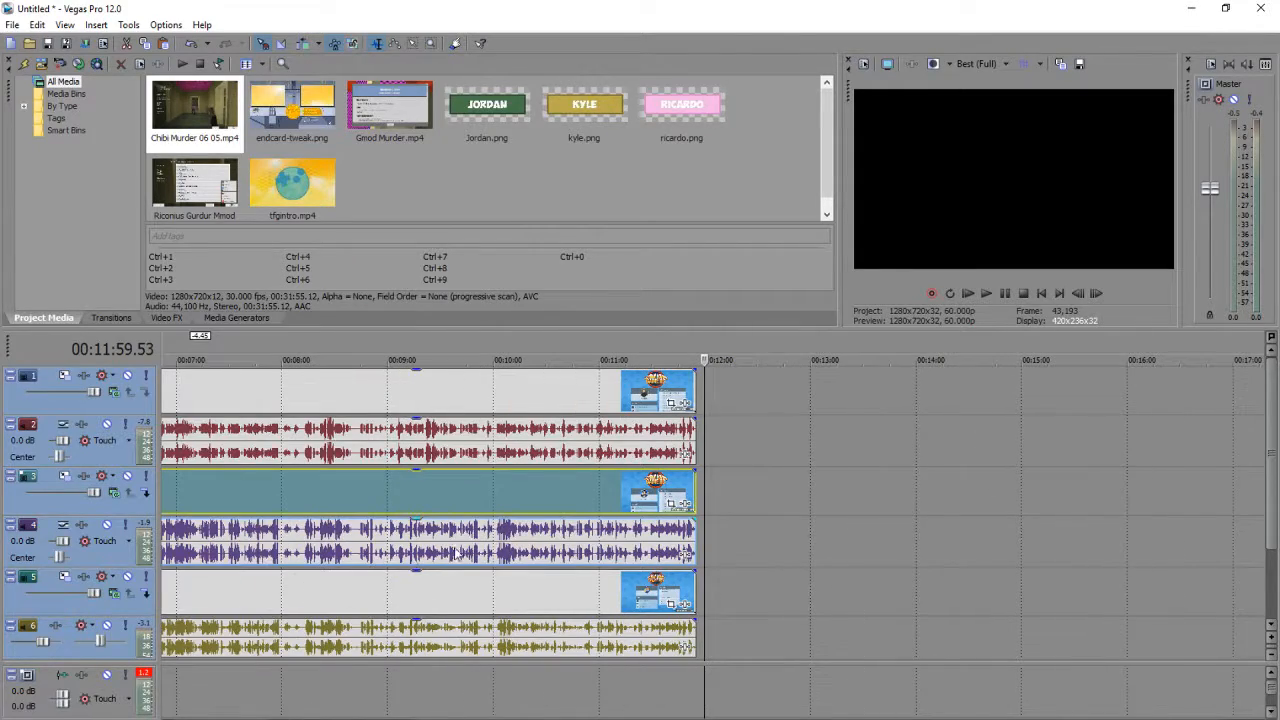
Step: Insert three new video tracks above the existing gameplay tracks
click(172, 500)
scroll(172, 495, up, 4)
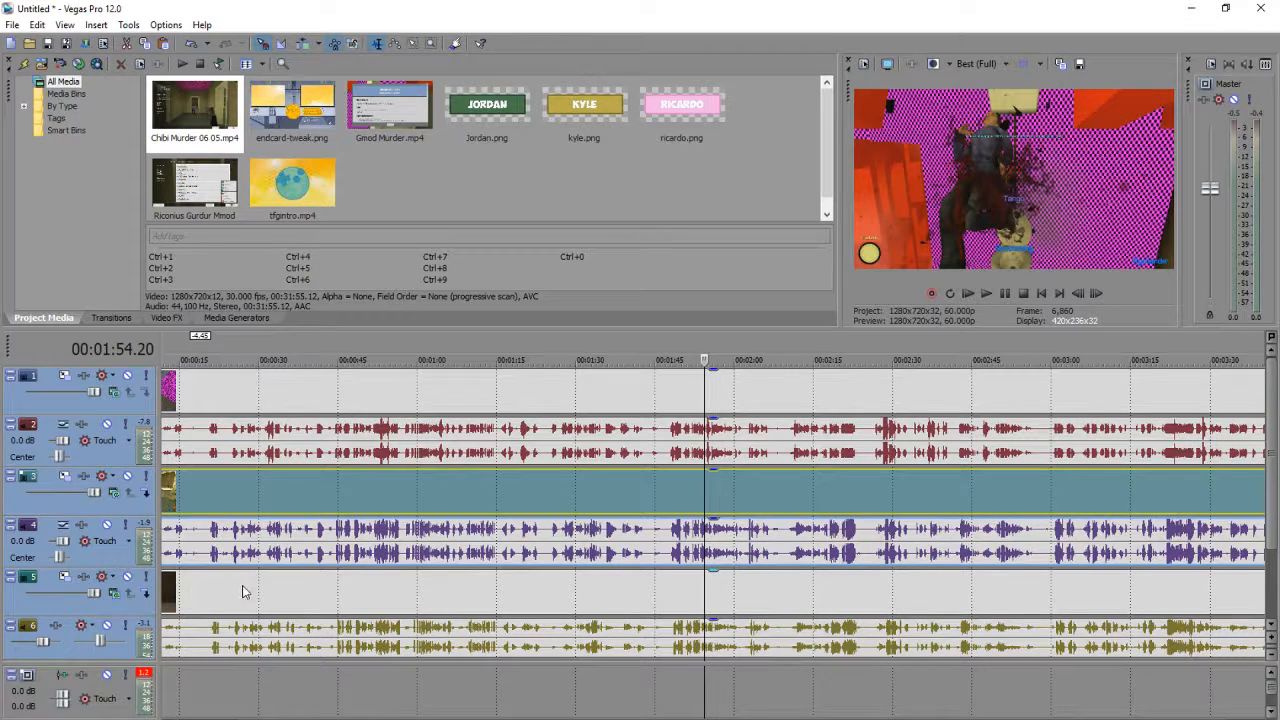
key(ctrl+shift+q)
key(ctrl+shift+q)
key(ctrl+shift+q)
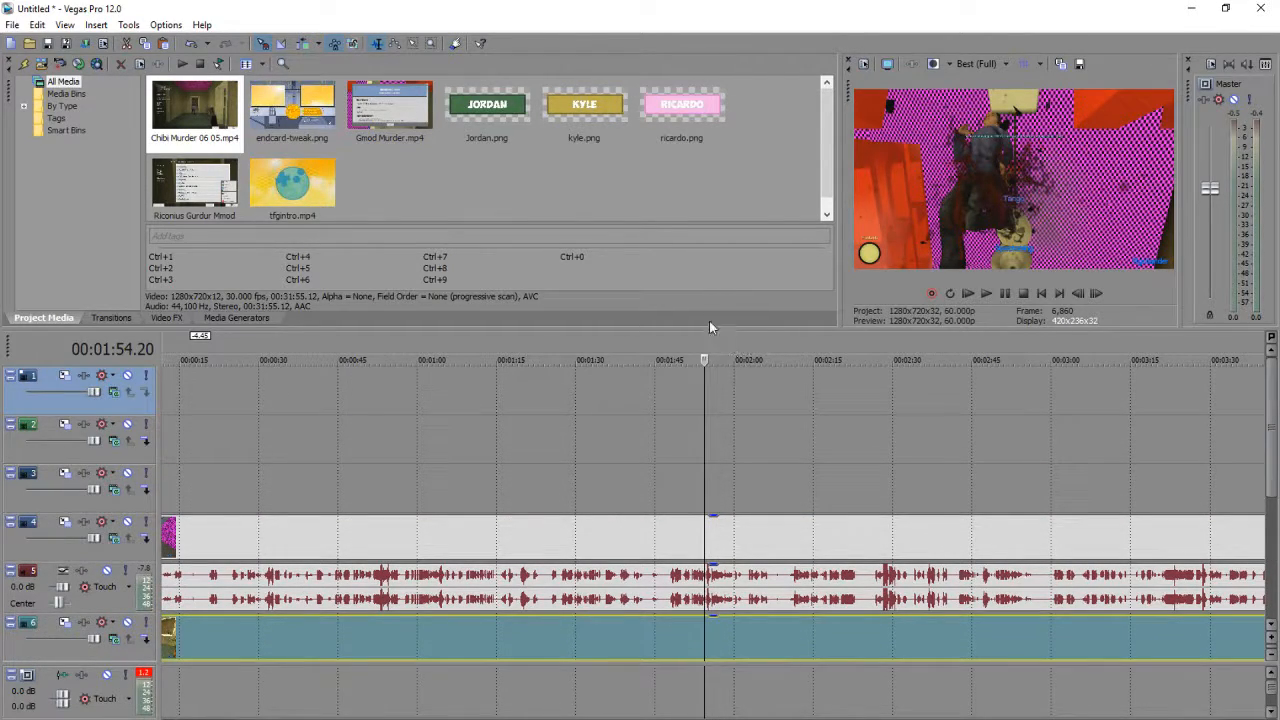
Step: Place the green name label image on the topmost track near 00:00:24 and open its Pan/Crop settings
click(480, 116)
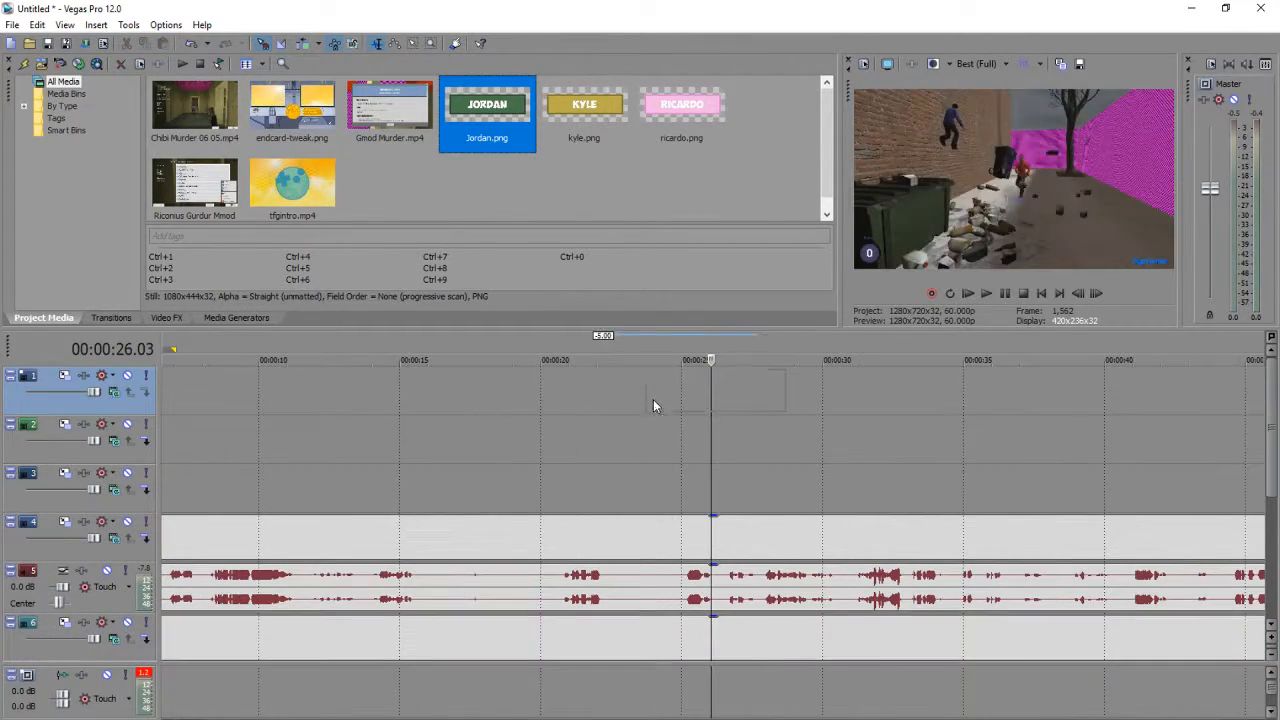
drag(653, 399, 690, 394)
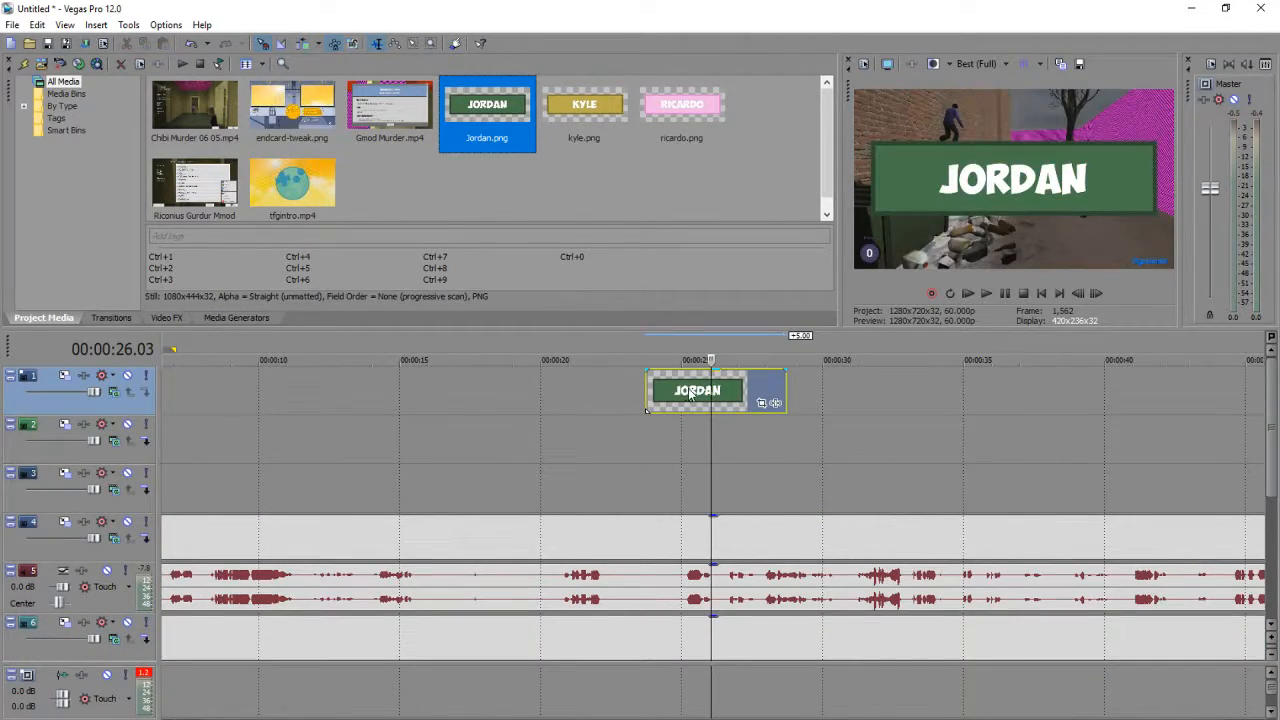
click(762, 403)
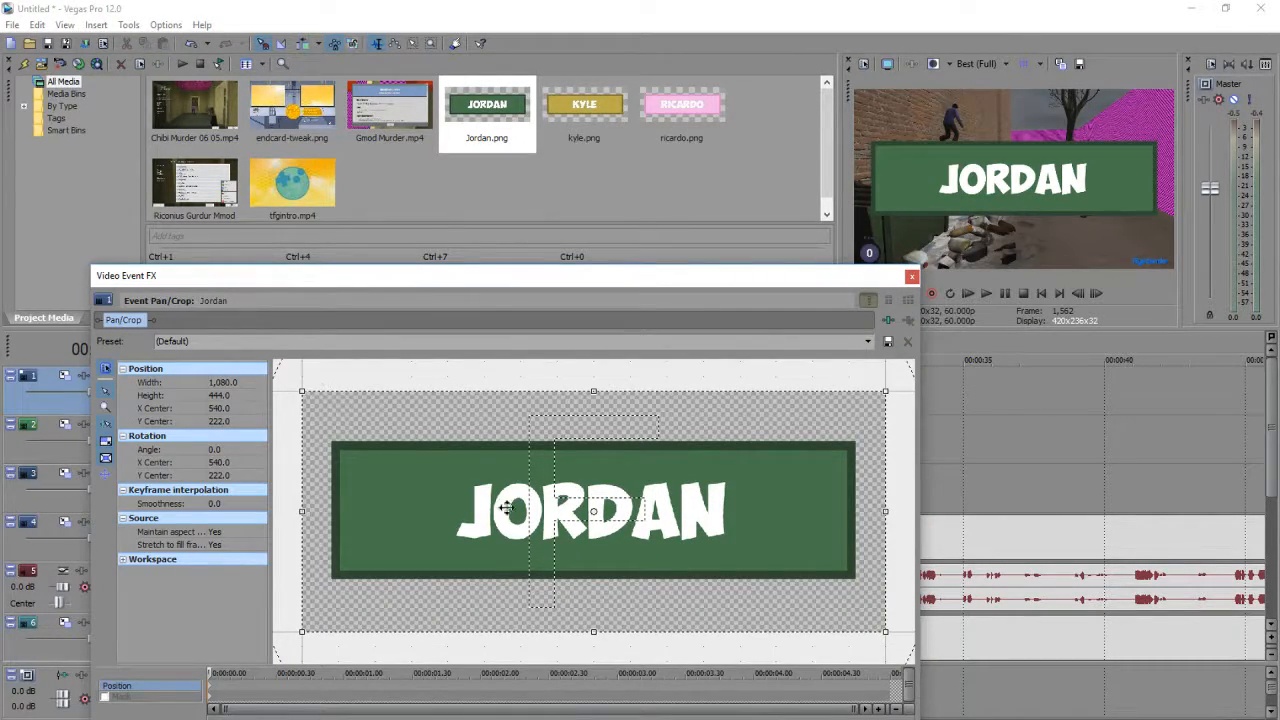
scroll(766, 566, down, 5)
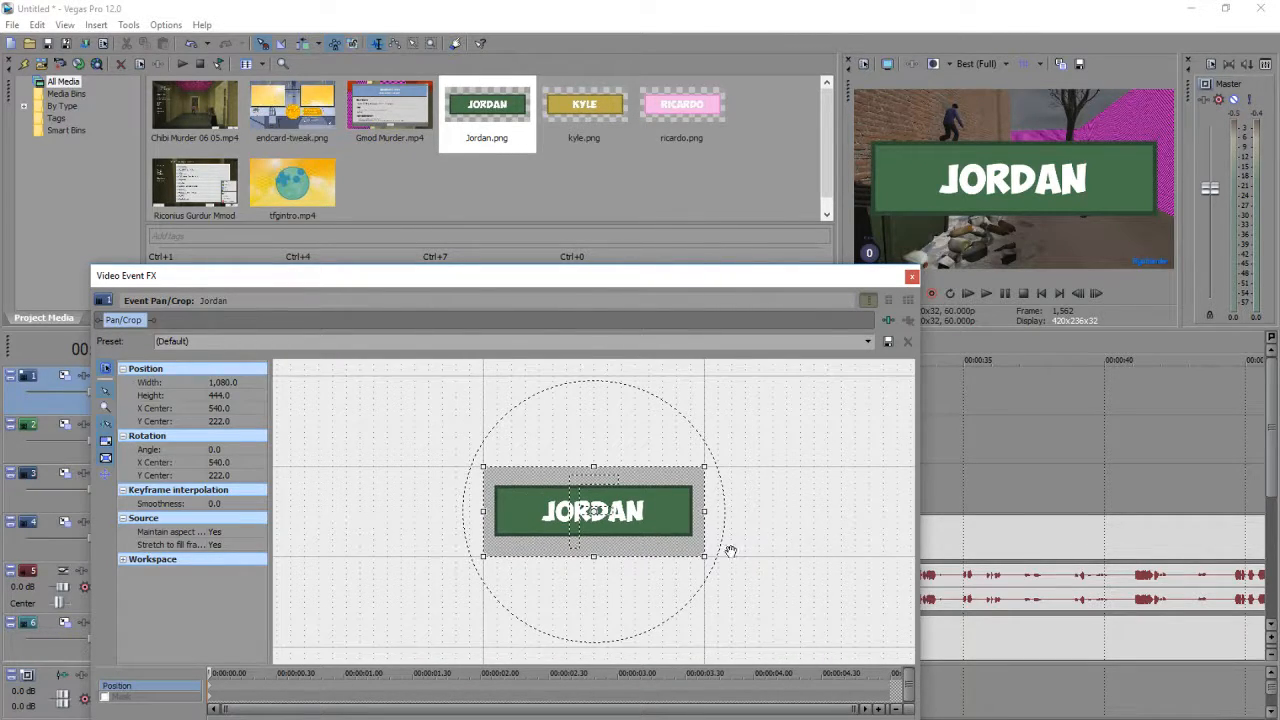
right_click(650, 504)
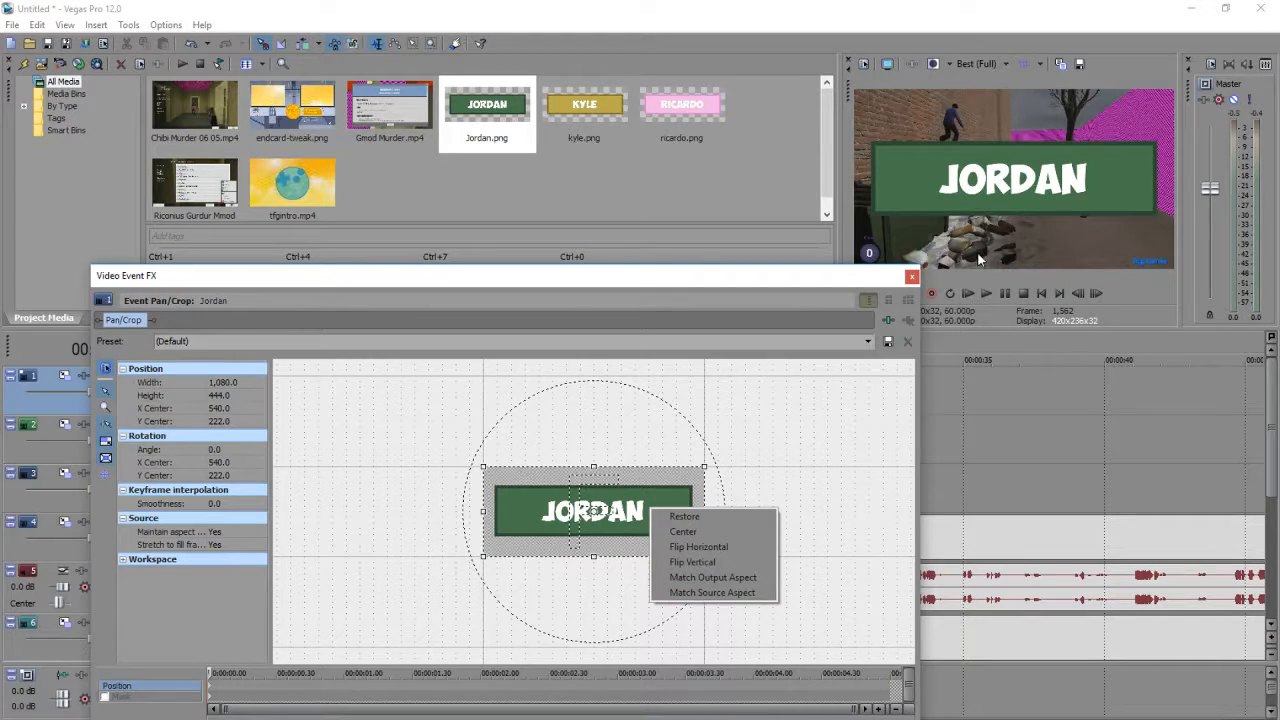
click(725, 578)
scroll(753, 591, down, 2)
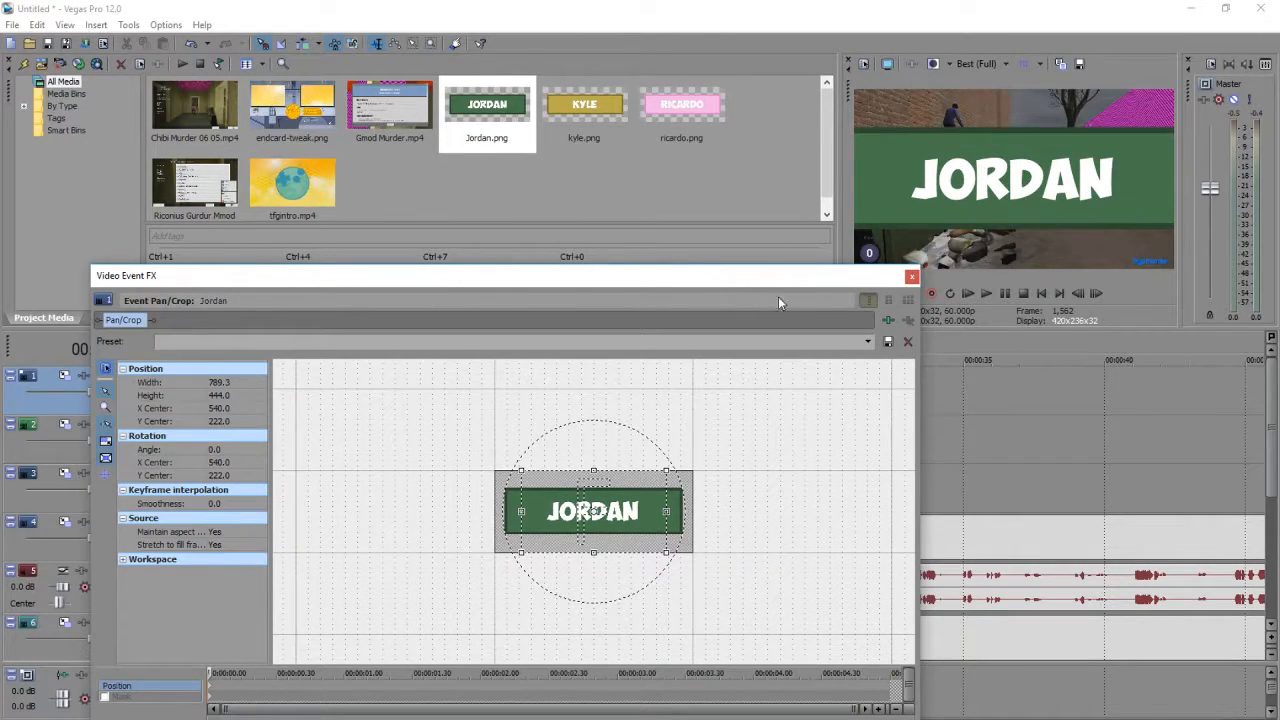
drag(667, 470, 727, 440)
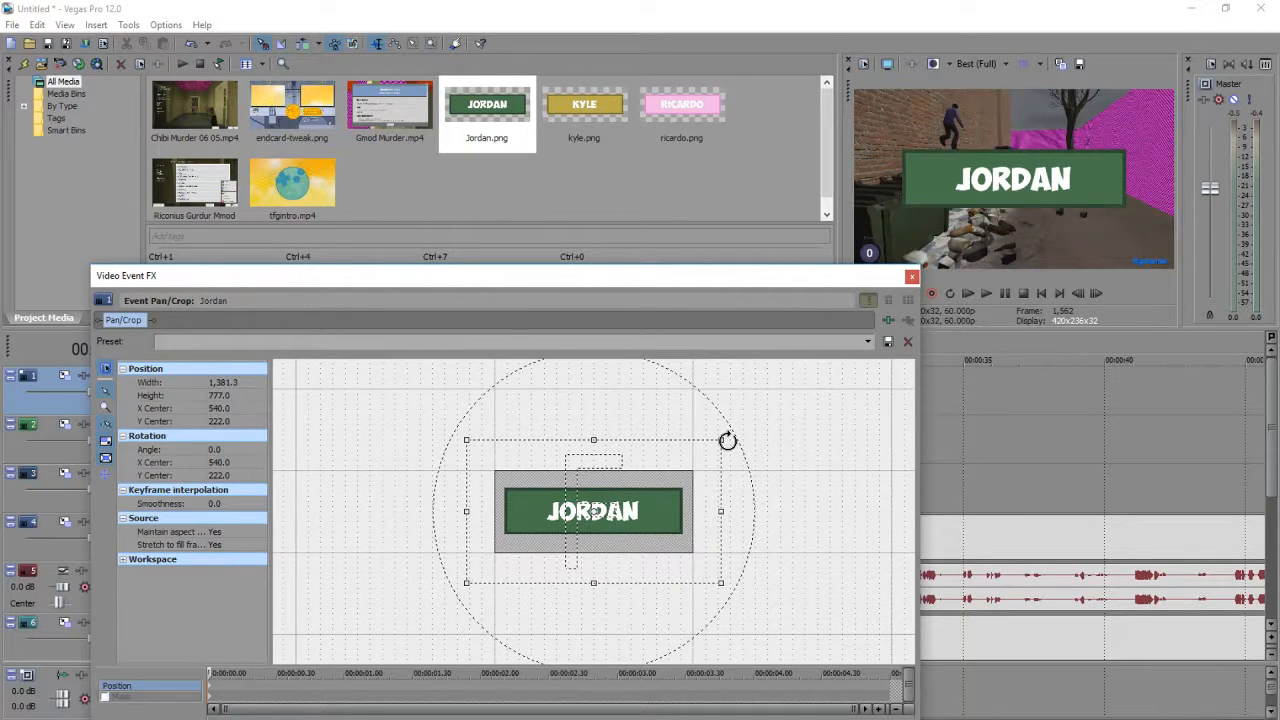
key(ctrl+z)
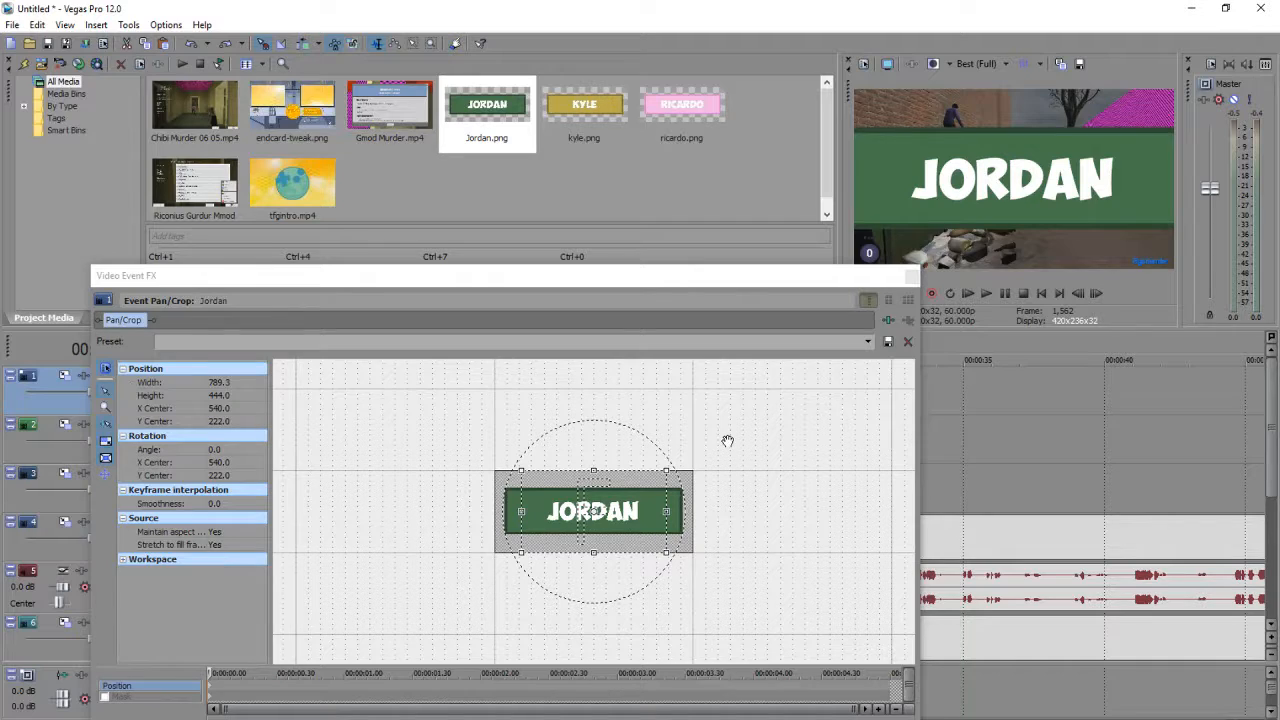
key(ctrl+z)
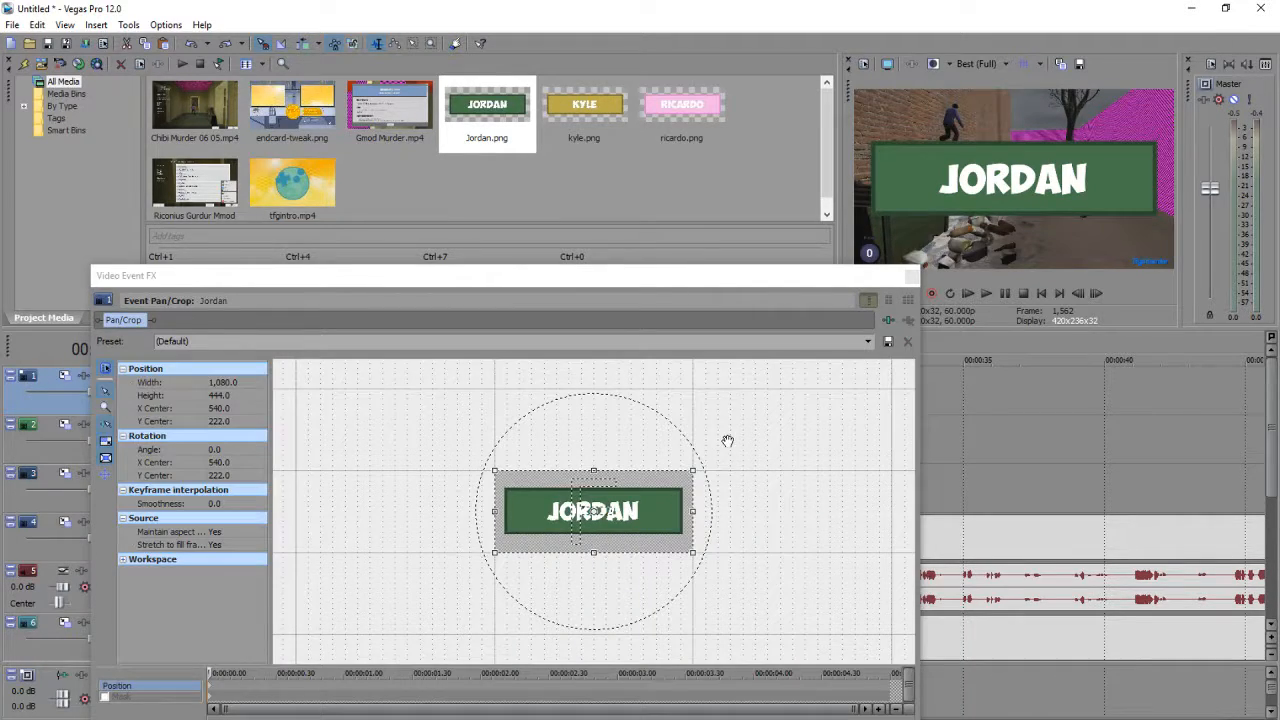
Step: Turn off Maintain aspect ratio for the green label and enlarge its crop frame to 5,400 by 2,220
click(212, 531)
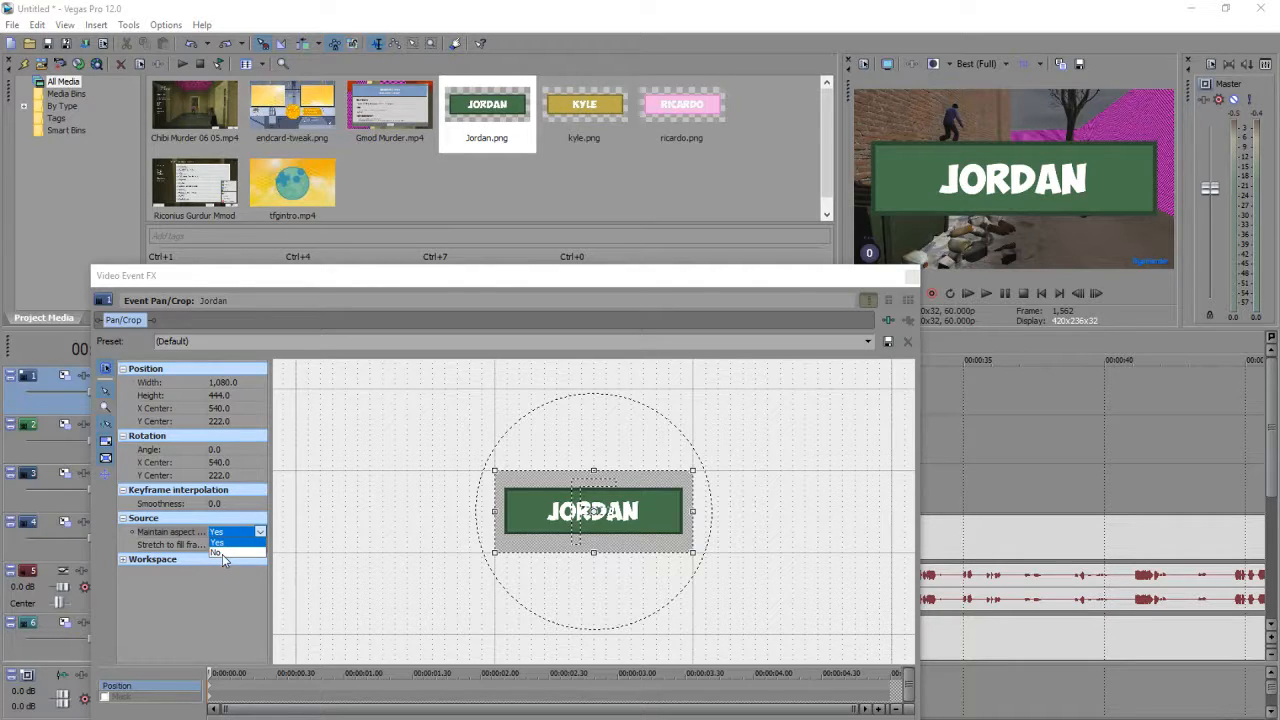
click(222, 552)
scroll(491, 584, down, 2)
scroll(493, 584, down, 2)
drag(556, 527, 408, 676)
scroll(566, 543, up, 3)
Step: Position the green label's crop frame at X center 2,700 and Y center 1,137.8, then close the Pan/Crop settings
drag(393, 468, 609, 557)
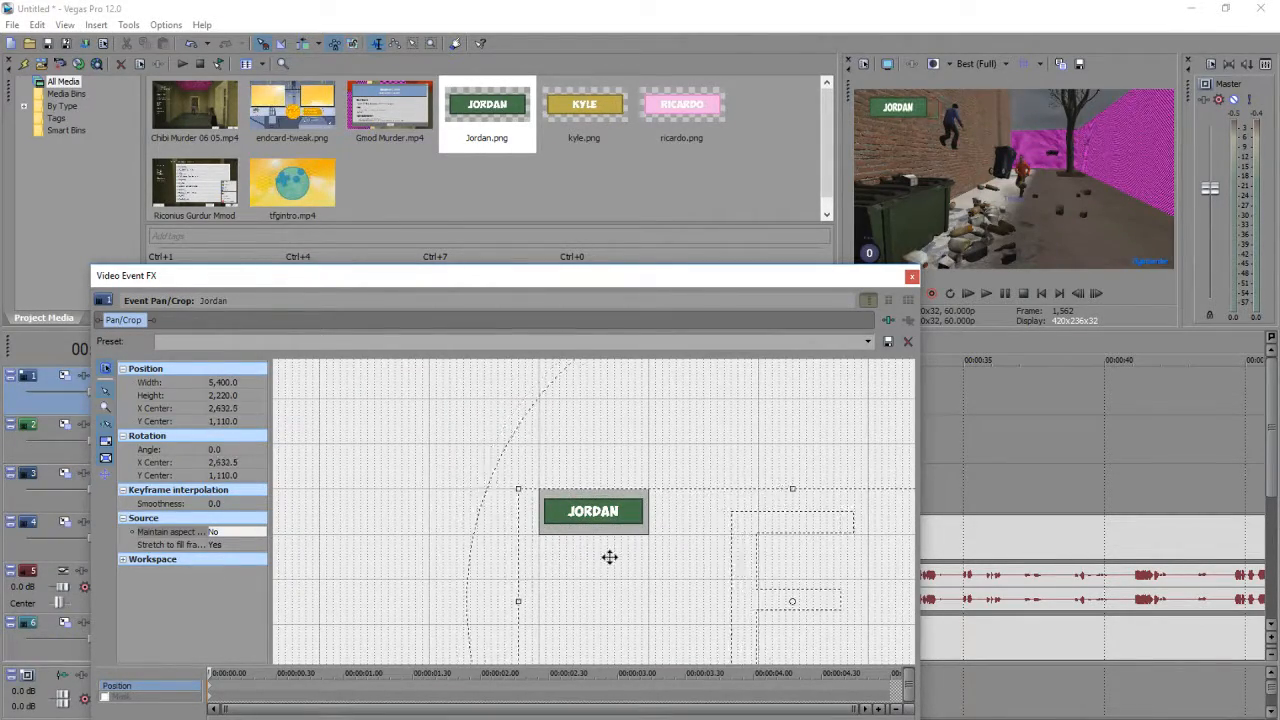
scroll(590, 545, up, 2)
scroll(587, 541, up, 5)
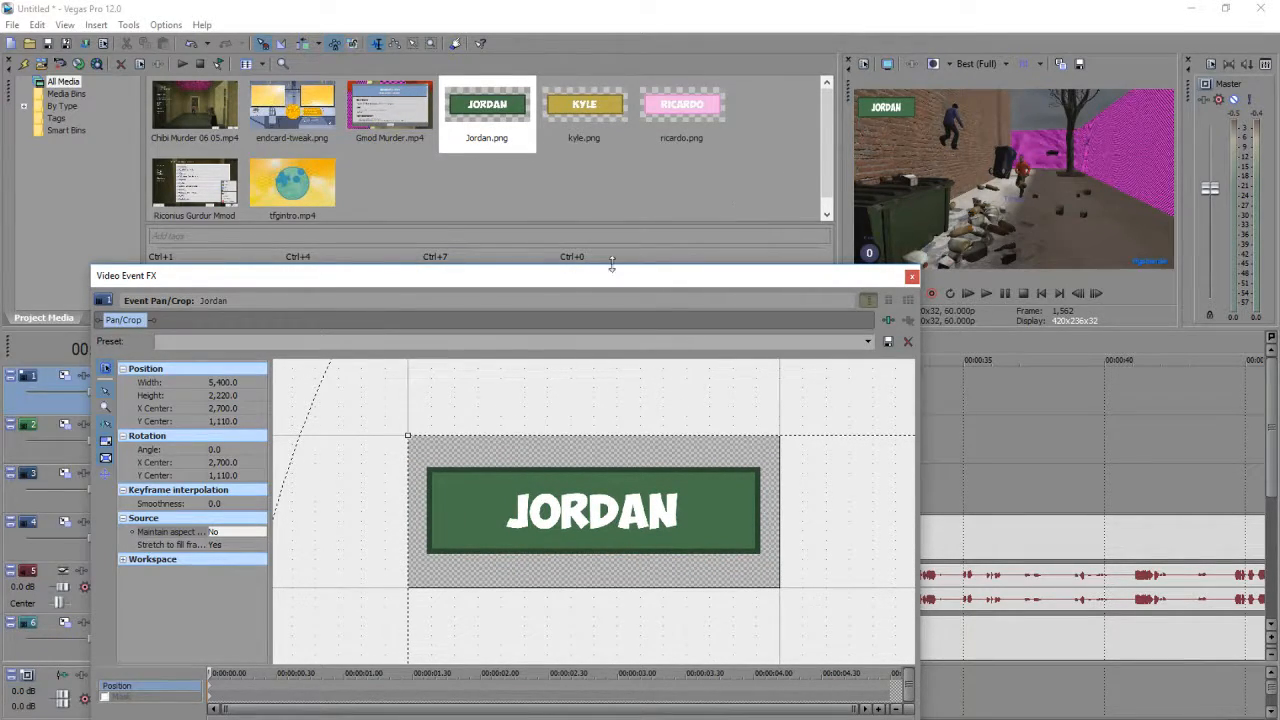
scroll(475, 441, up, 1)
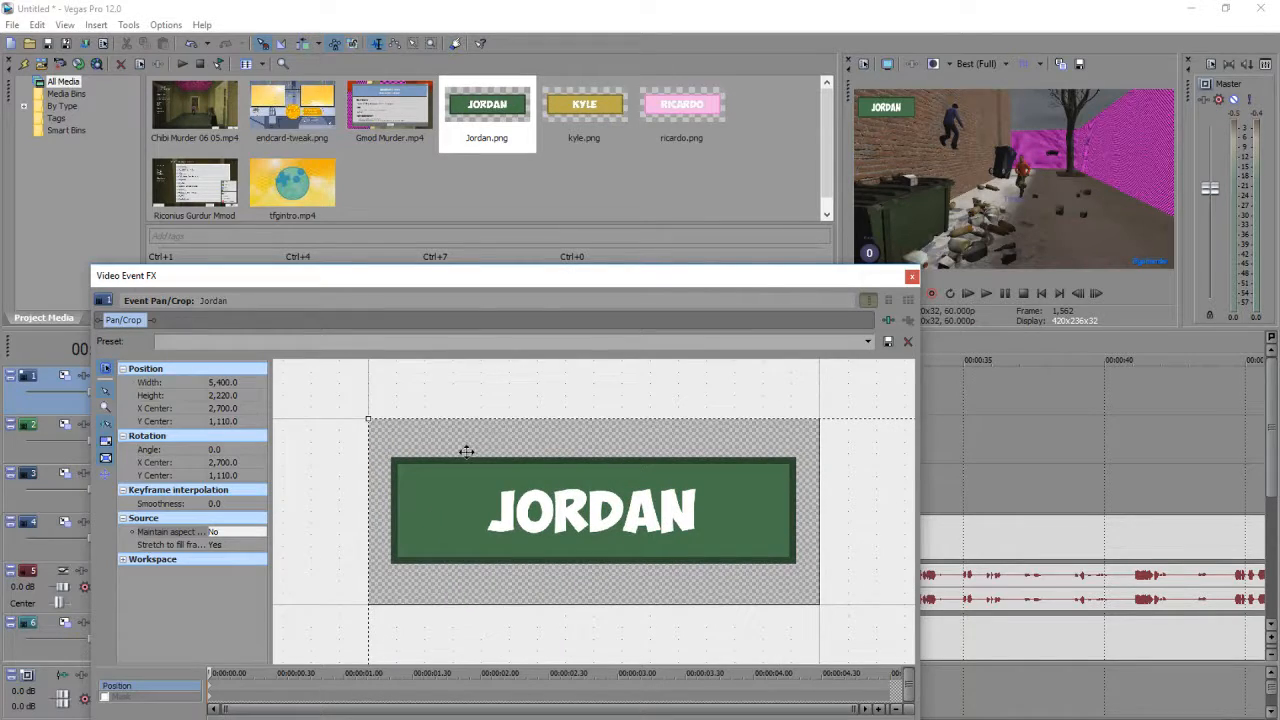
scroll(466, 450, up, 2)
scroll(391, 465, up, 2)
scroll(428, 452, down, 1)
scroll(428, 452, up, 1)
drag(403, 427, 403, 435)
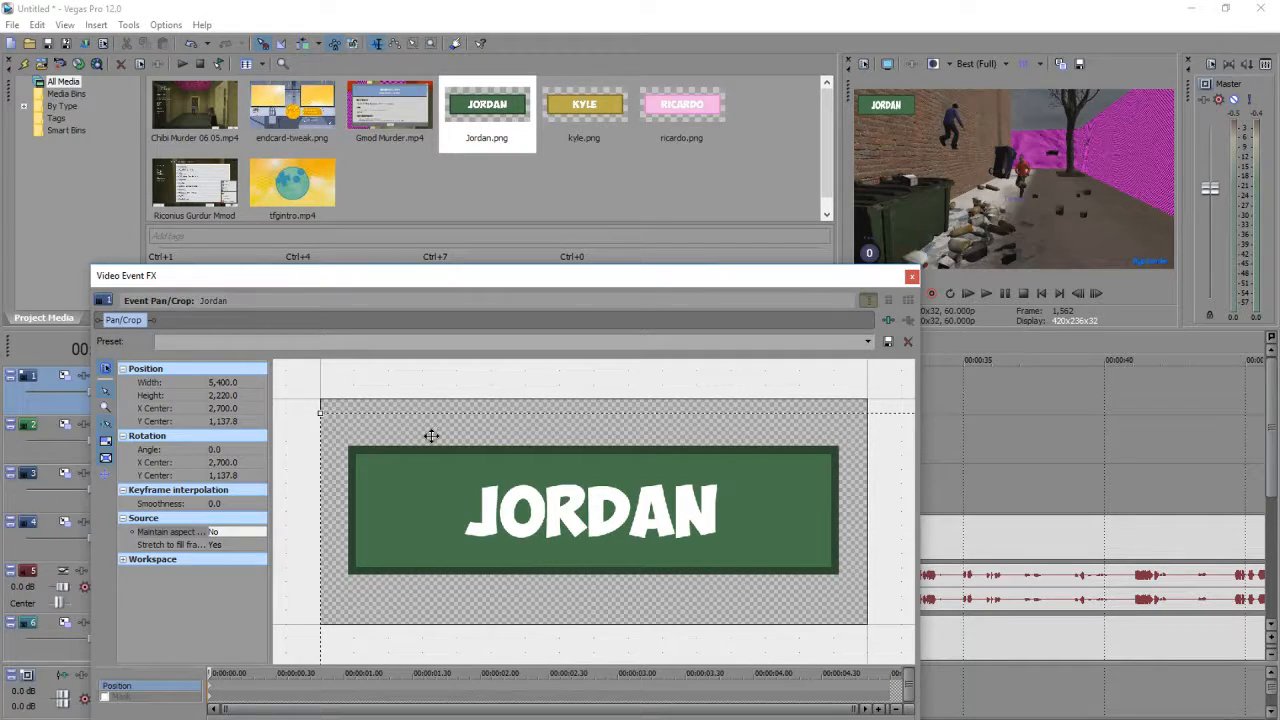
click(911, 276)
Step: Place the pink name label image on the second track, overlapping the end of the green label
scroll(756, 523, down, 10)
scroll(756, 523, up, 5)
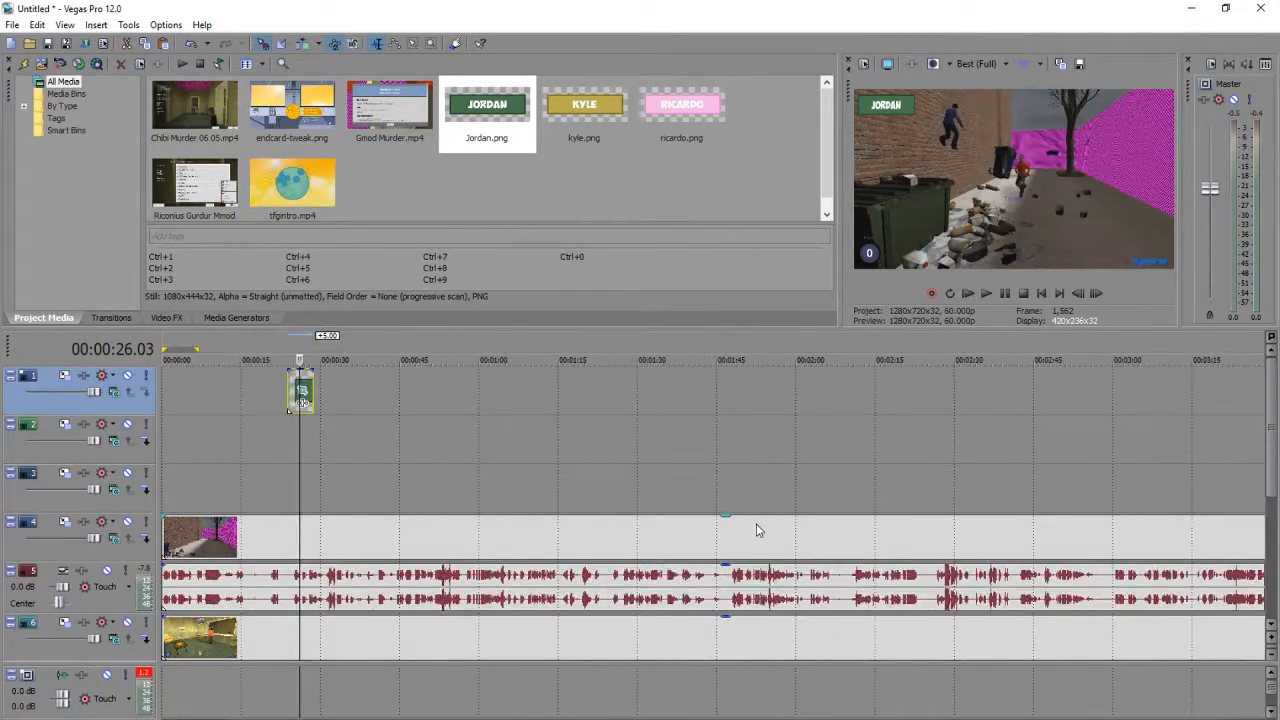
drag(677, 124, 366, 450)
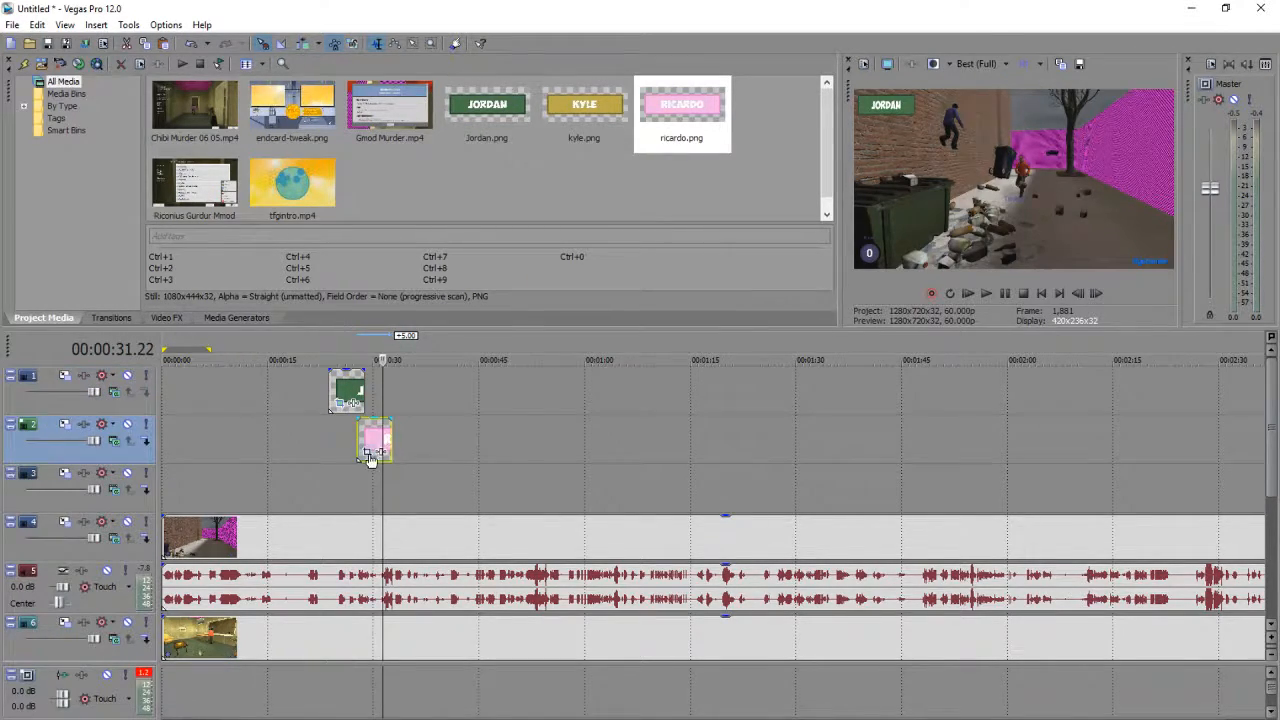
scroll(370, 455, up, 5)
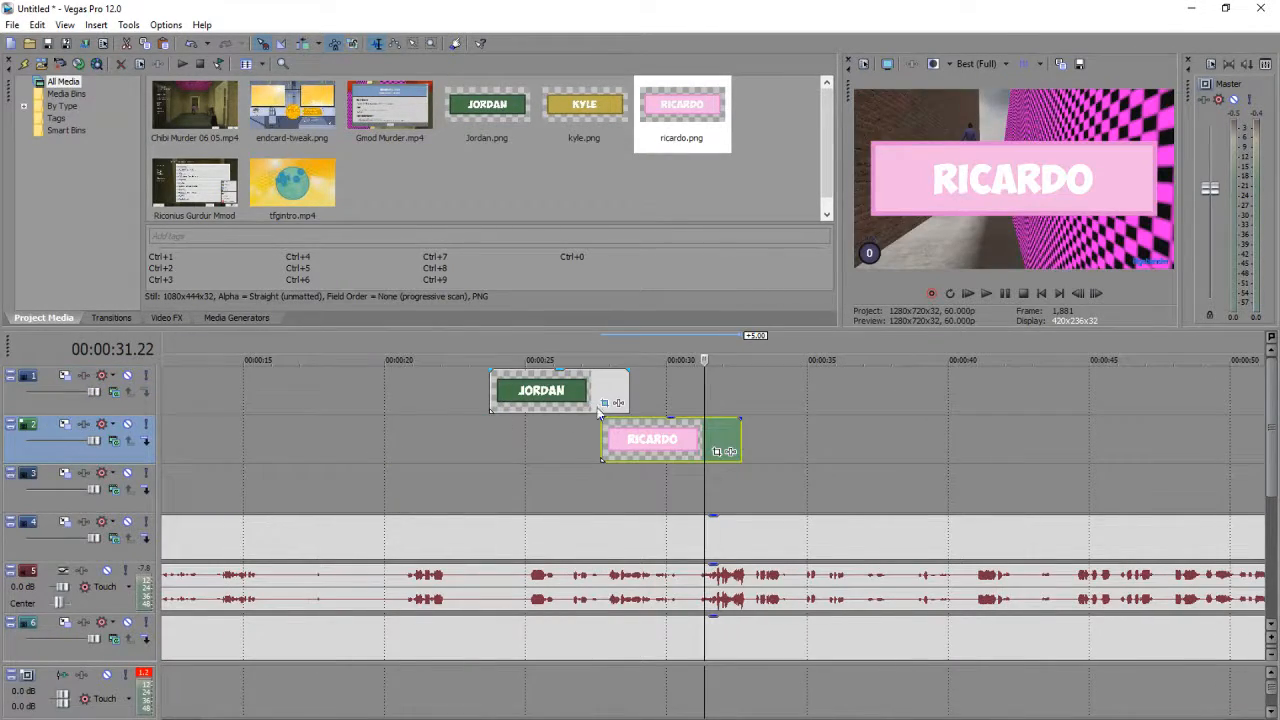
Step: Turn off Maintain aspect ratio for the pink label and set its crop frame to 5,400 by 2,220, centered at X 2,700 and Y 1,137.8
click(716, 452)
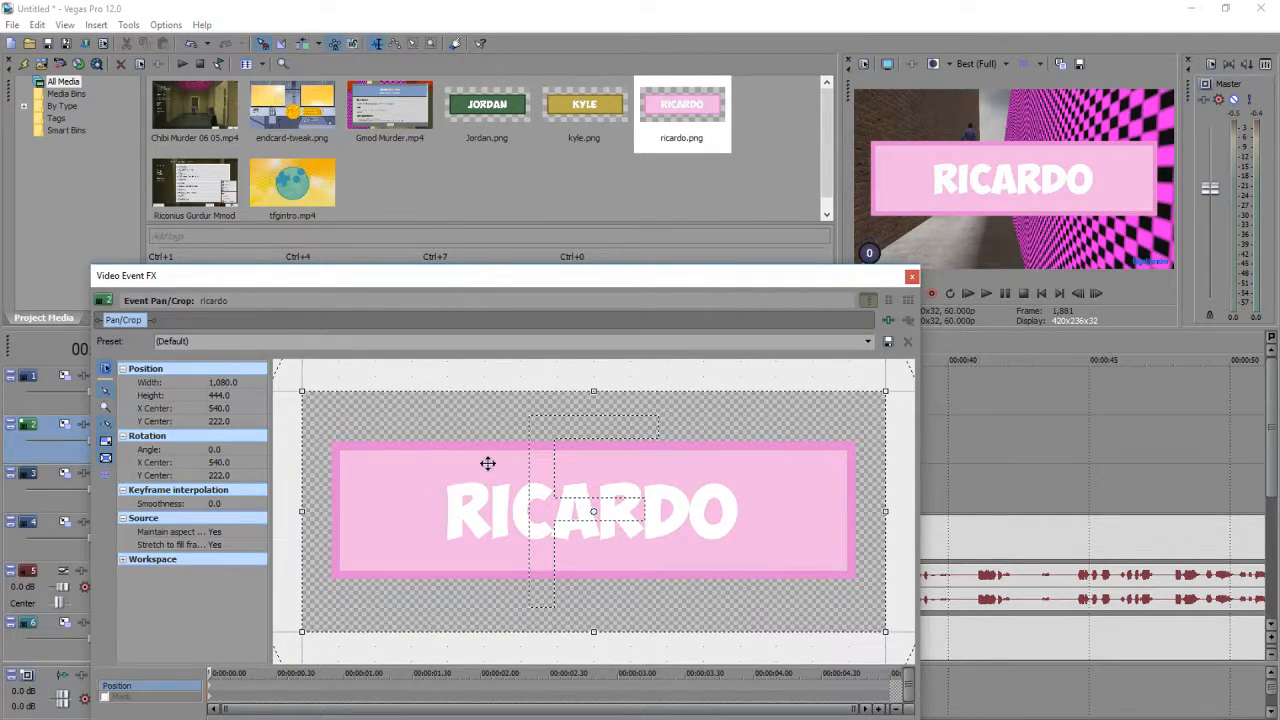
click(234, 532)
click(238, 553)
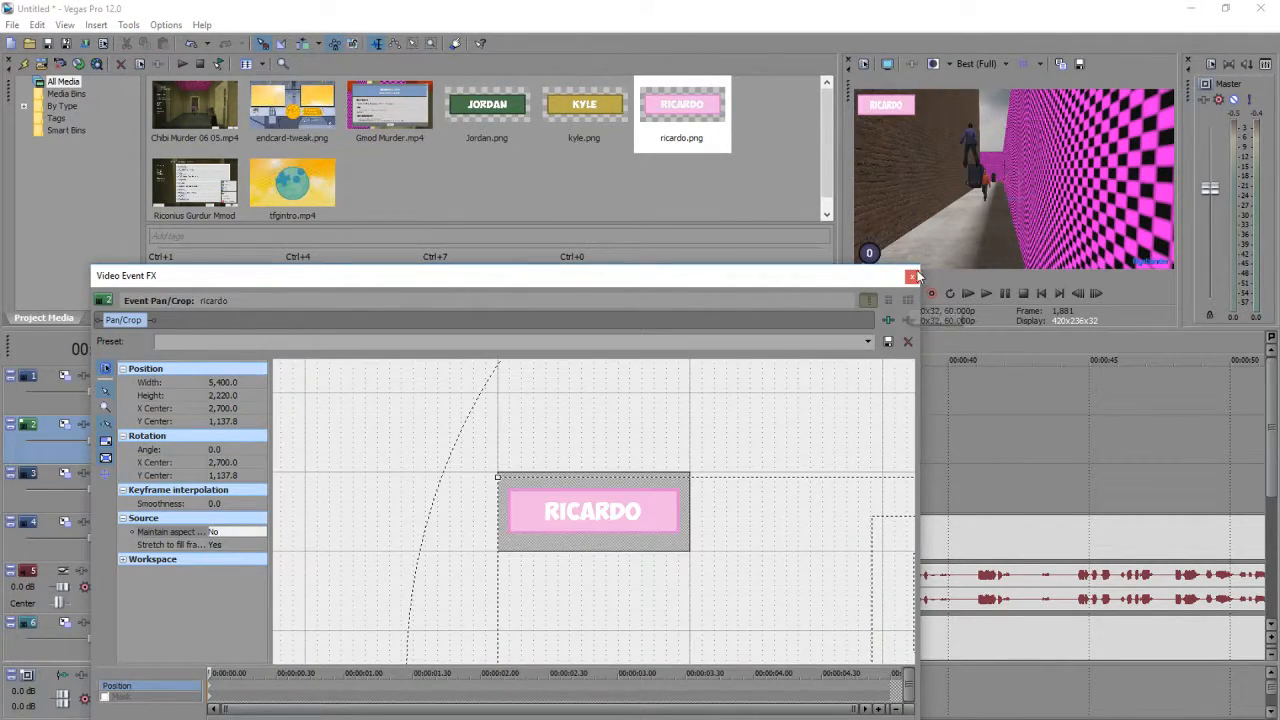
click(912, 277)
Step: Preview the section from 00:00:28.20 where the green and pink labels overlap
click(458, 445)
click(448, 442)
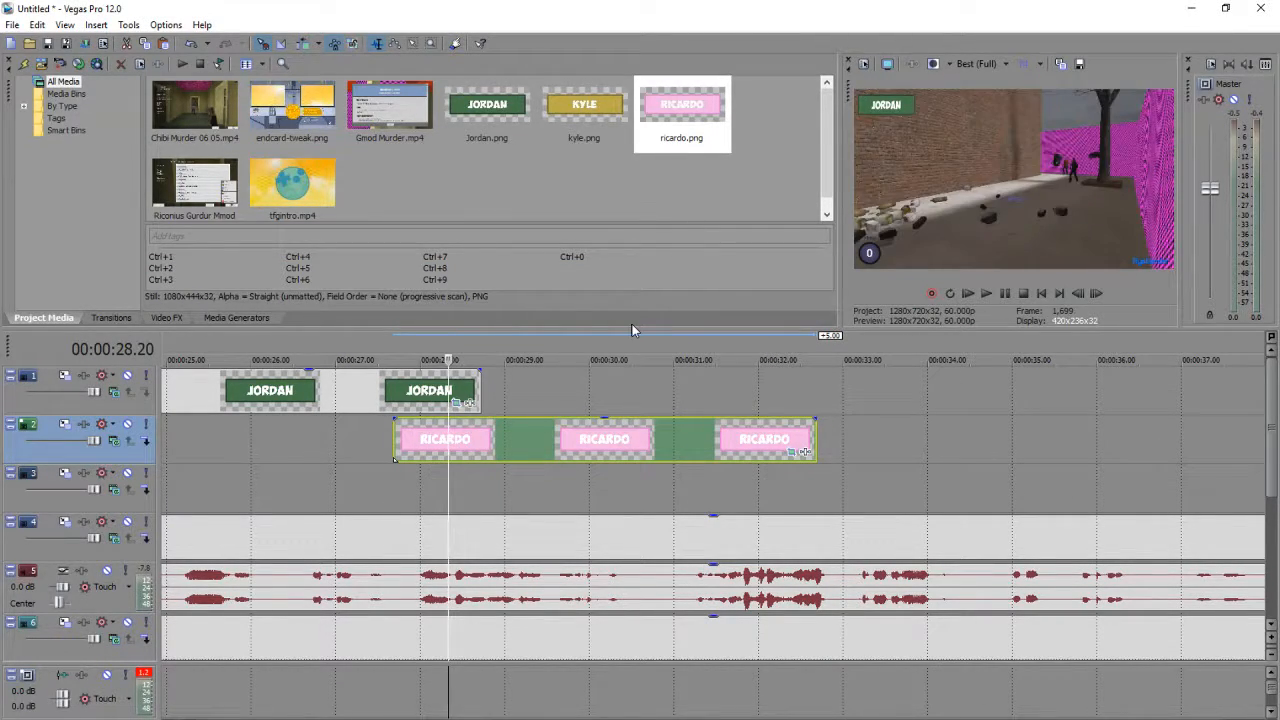
key(space)
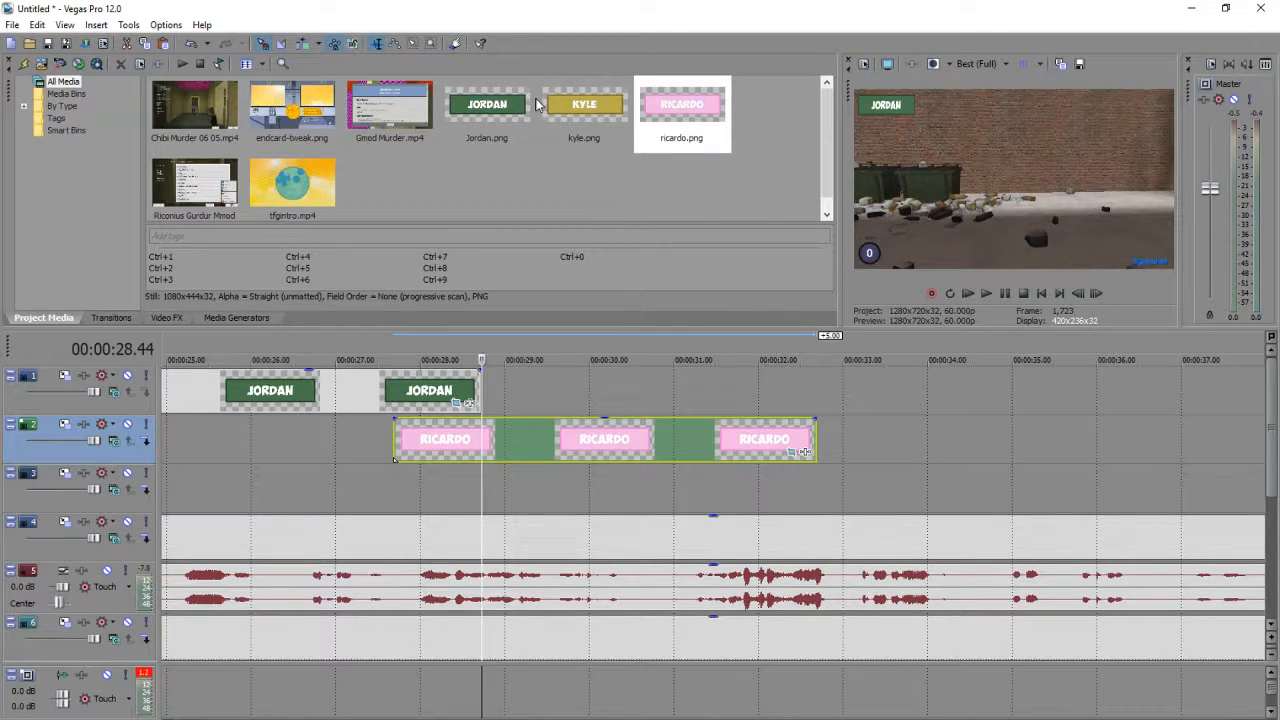
key(Left)
Step: Place the yellow name label image on the third track from about 00:00:32 and crop it into the same corner as the other labels
drag(629, 352, 767, 489)
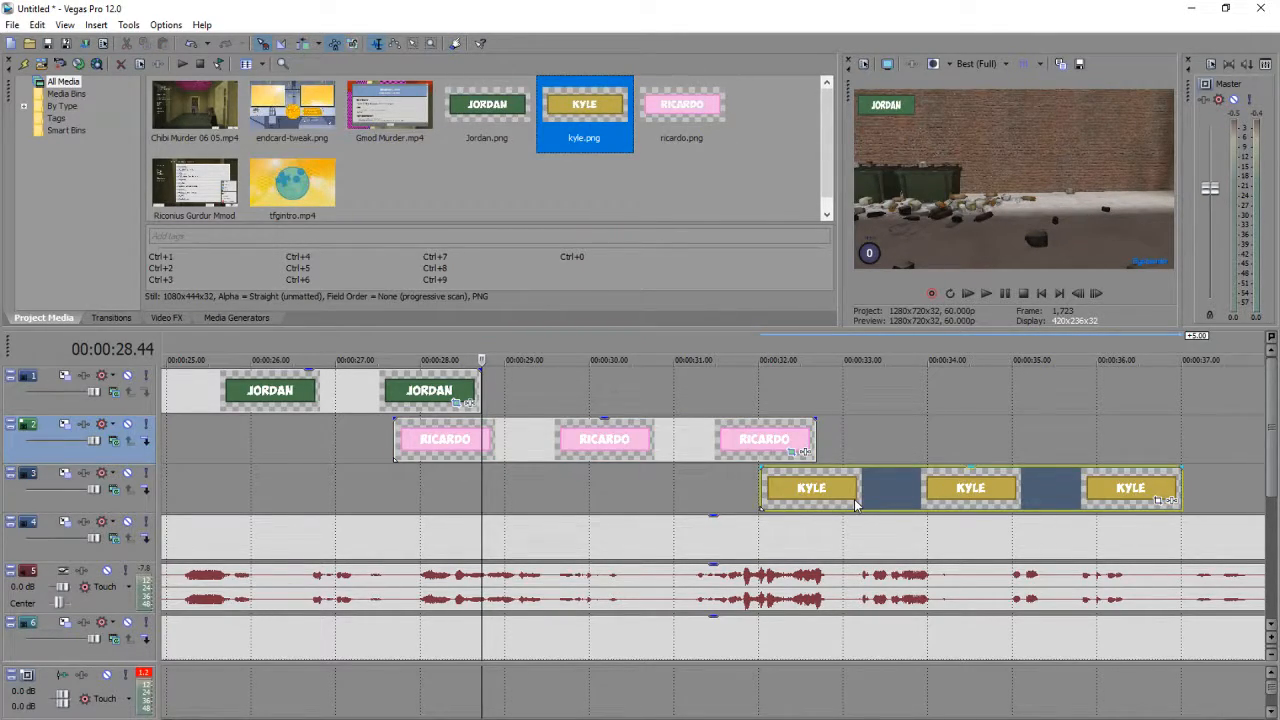
click(575, 390)
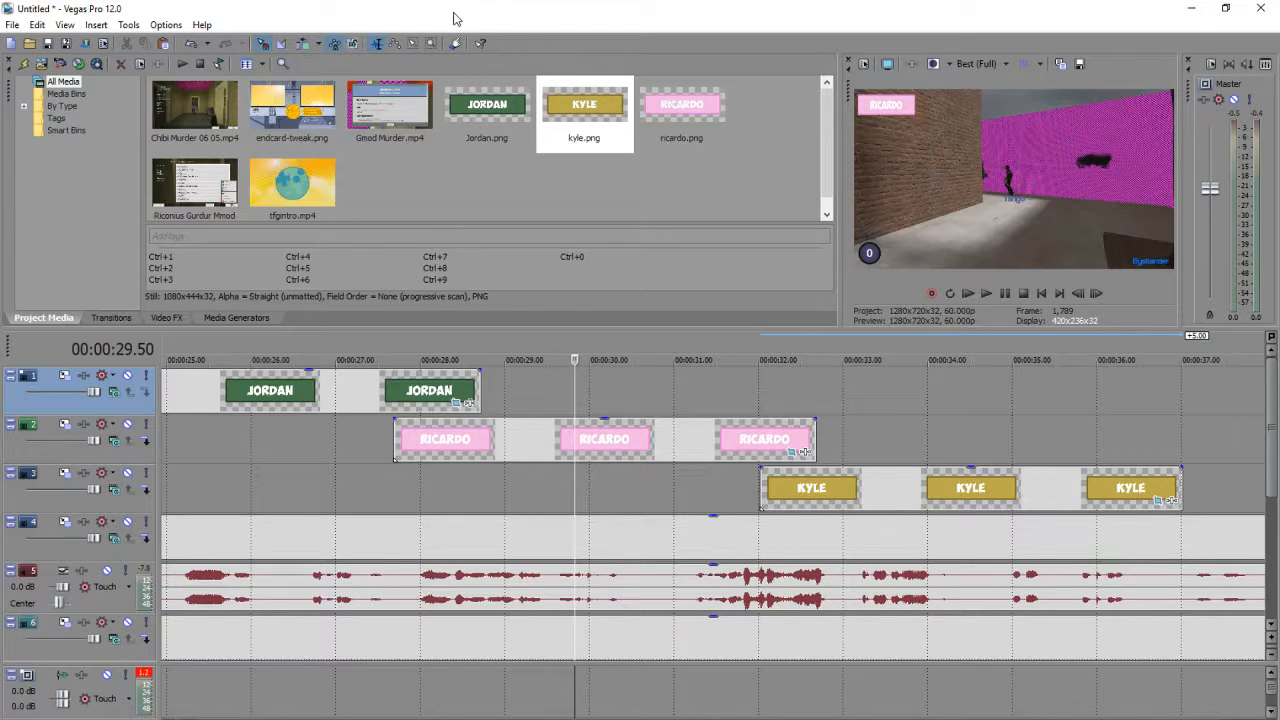
Step: Extend all three name labels to span the first footage segment, from the timeline start to the segment's end
scroll(251, 424, down, 10)
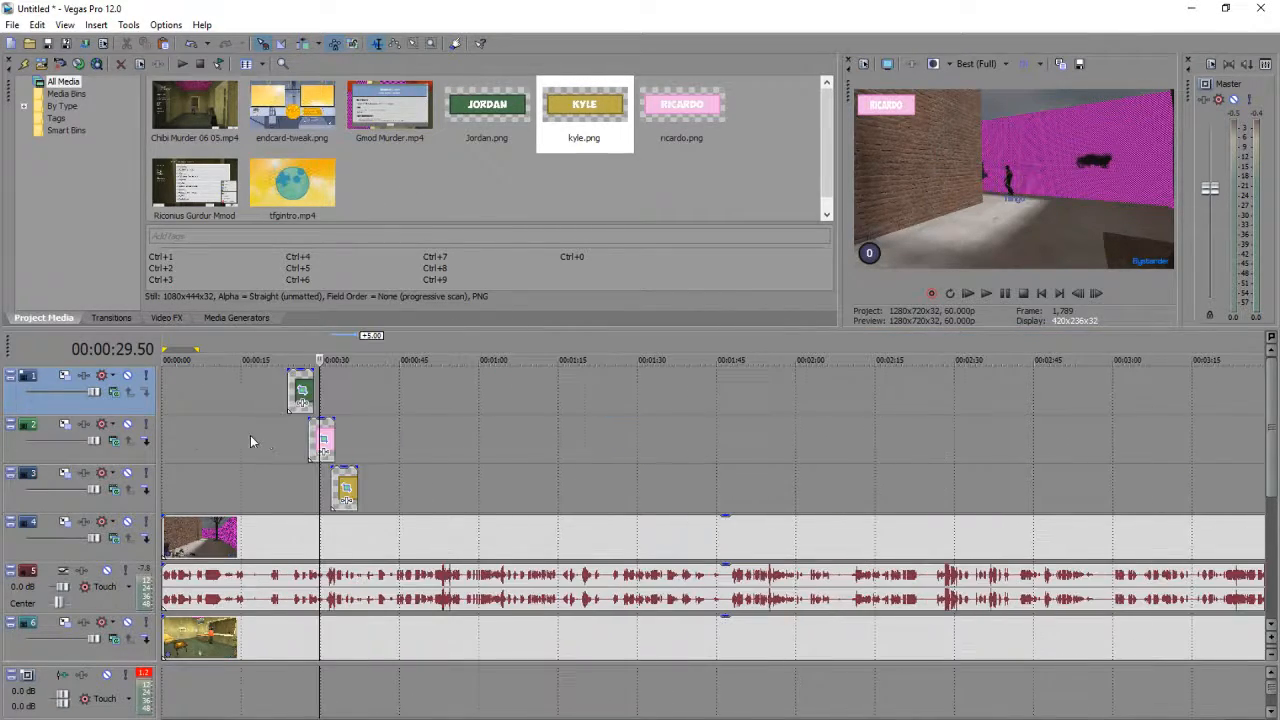
drag(255, 392, 633, 448)
scroll(165, 391, down, 5)
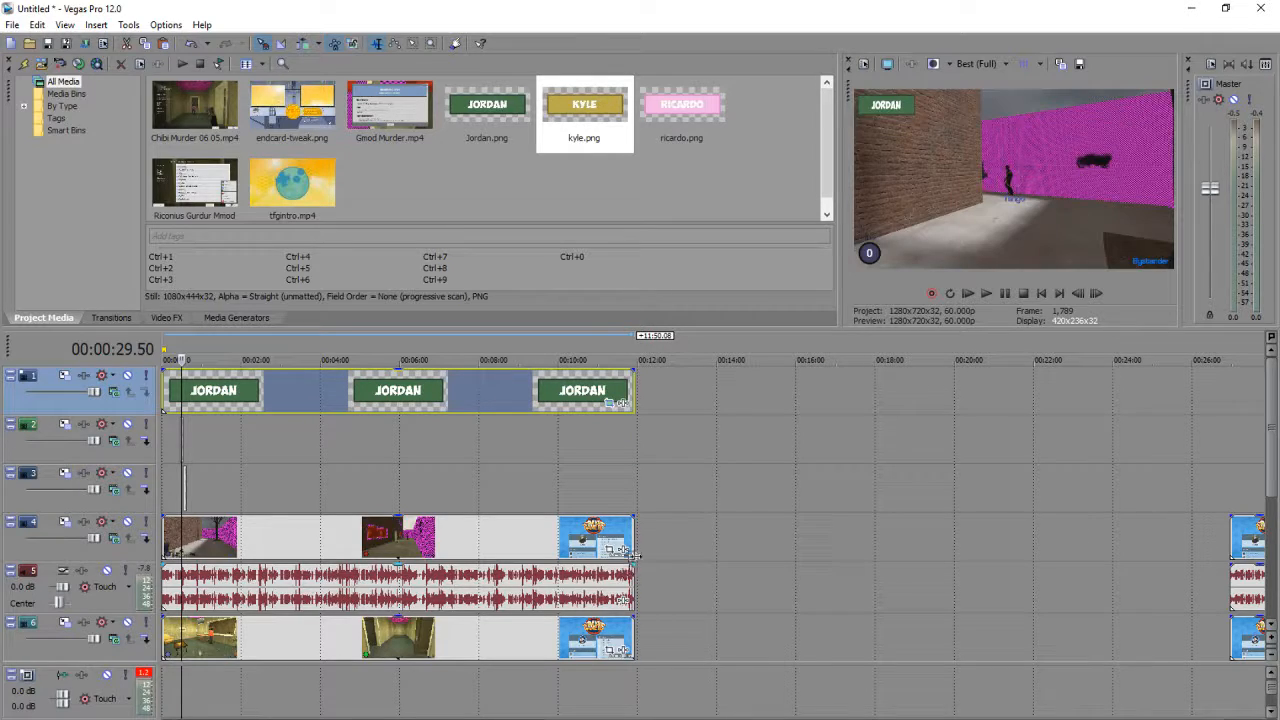
drag(181, 447, 636, 462)
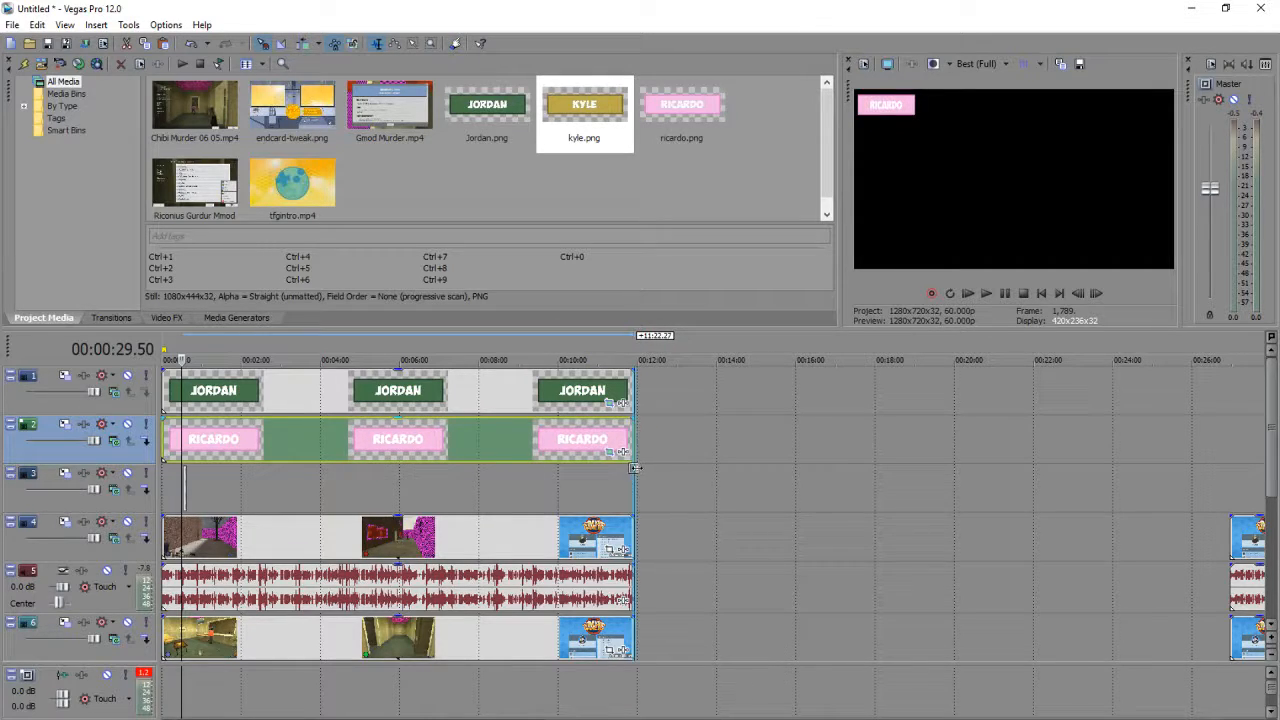
drag(184, 489, 634, 490)
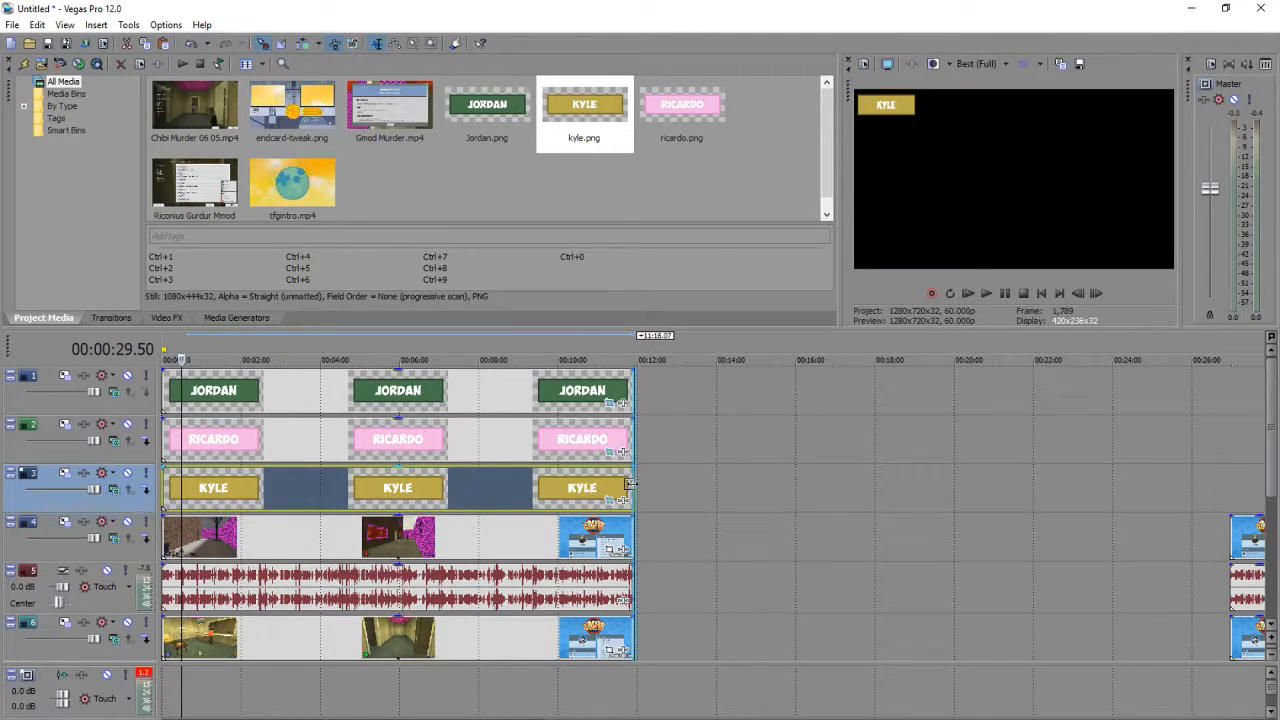
Step: Move the yellow label's track directly above the third player's video track
scroll(1272, 404, down, 2)
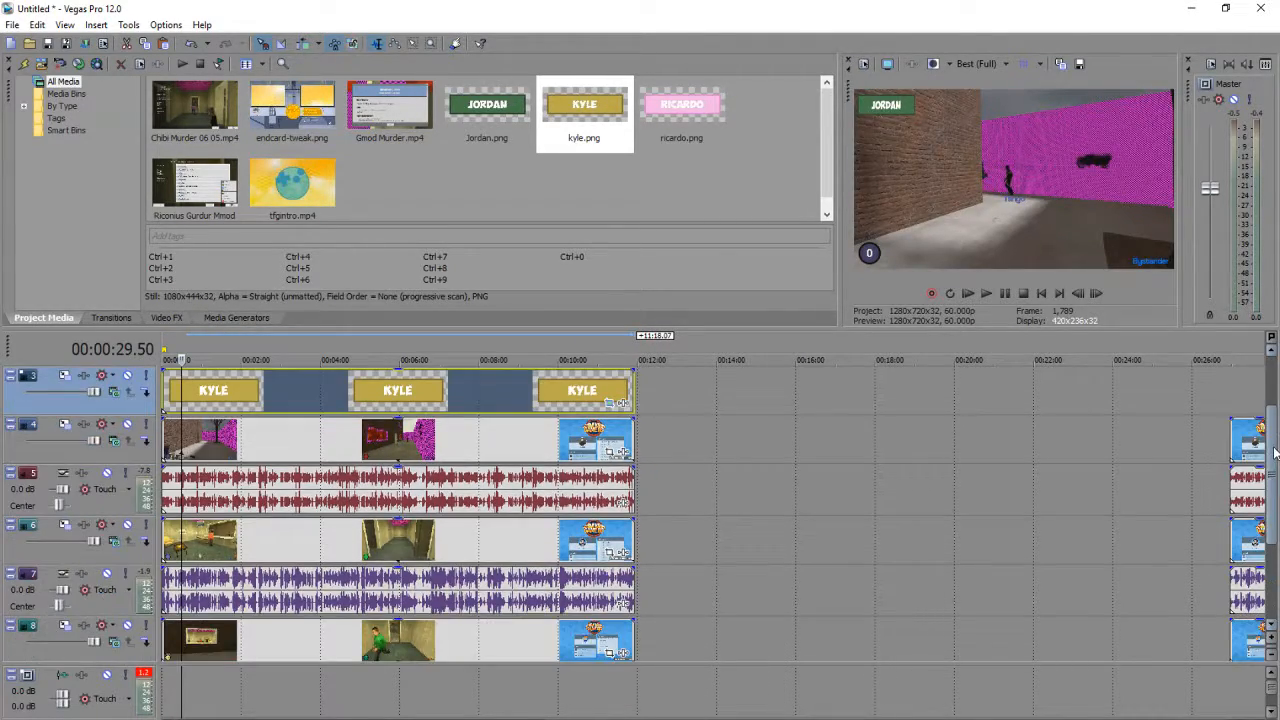
scroll(93, 408, down, 2)
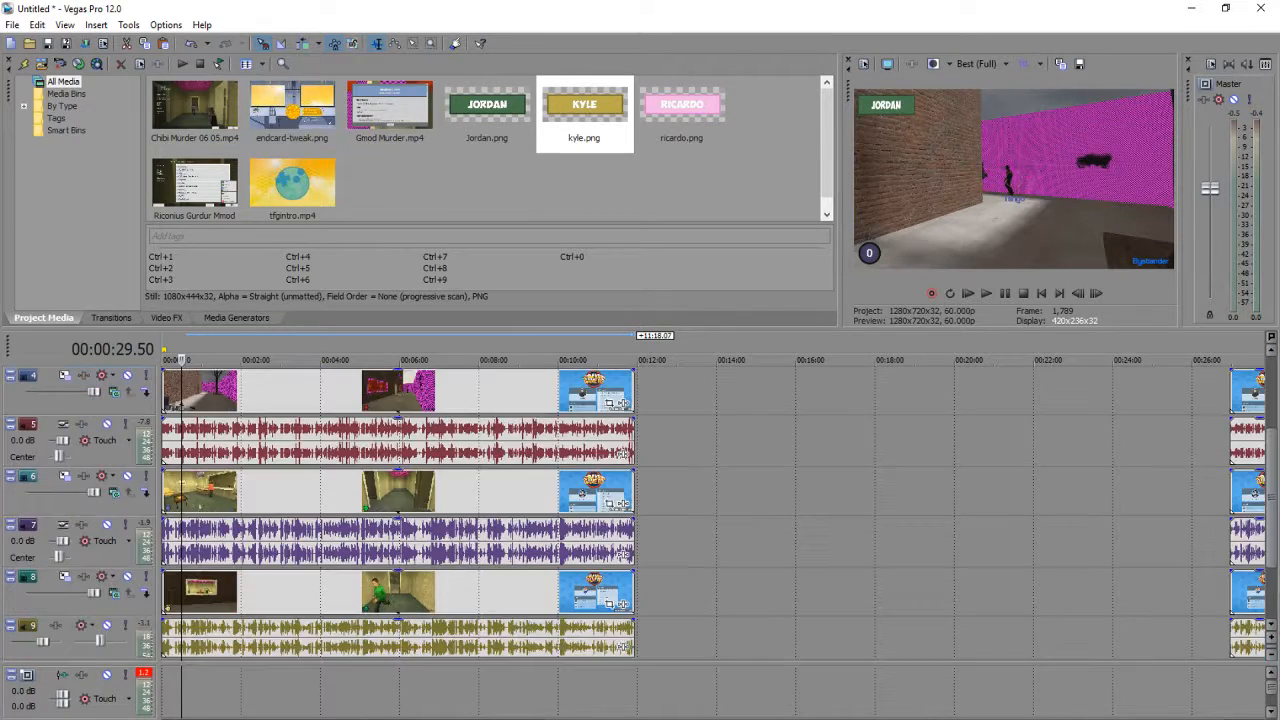
drag(123, 523, 124, 522)
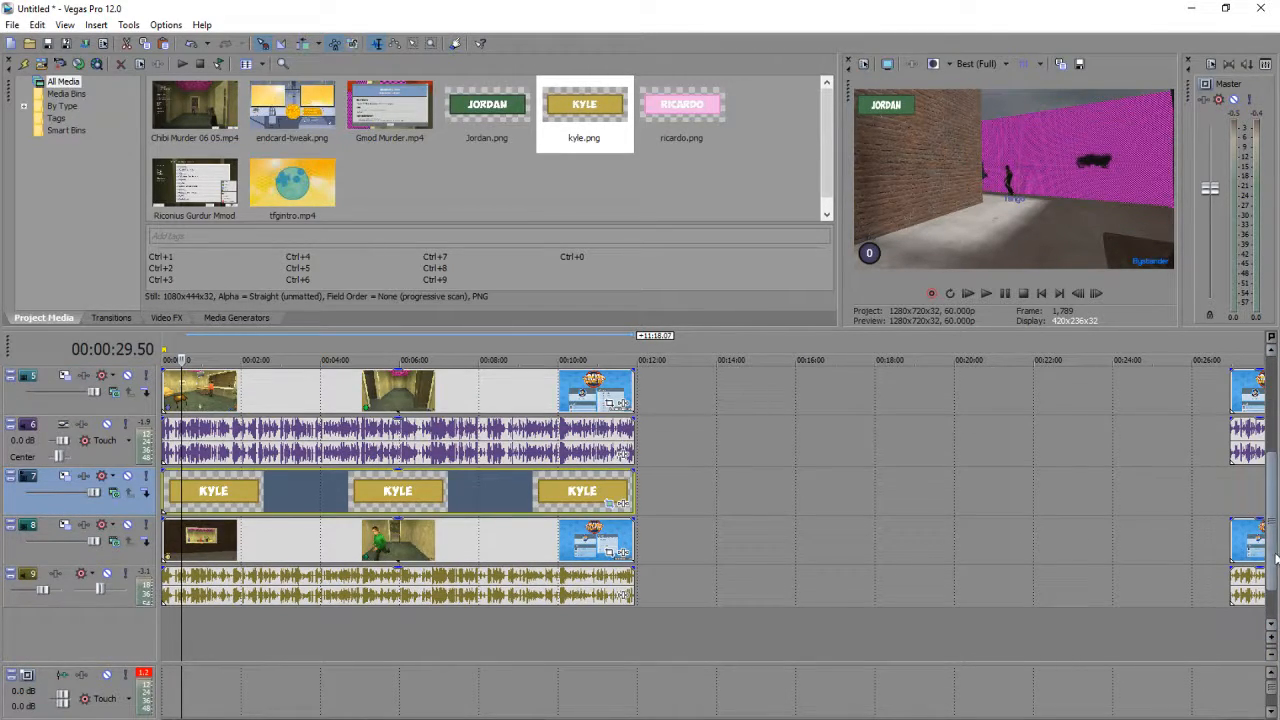
Step: Move the pink label's track directly above the second player's video track
scroll(1275, 527, up, 4)
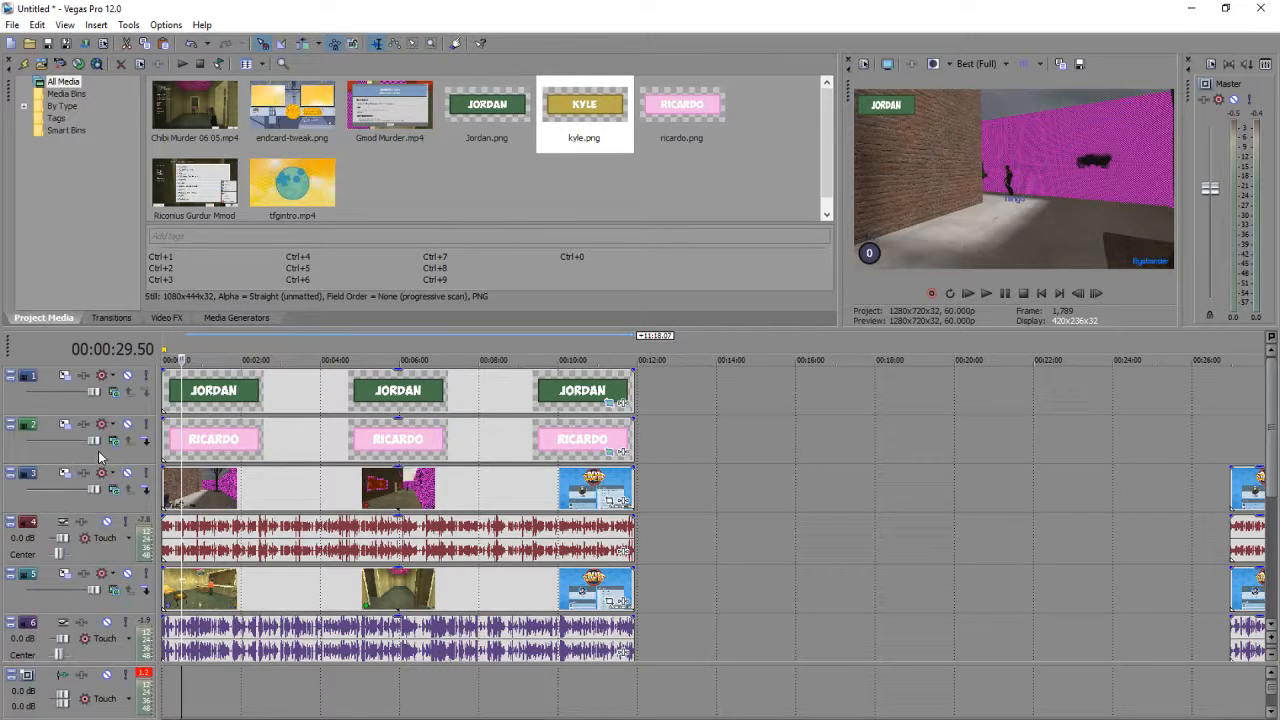
drag(85, 547, 81, 563)
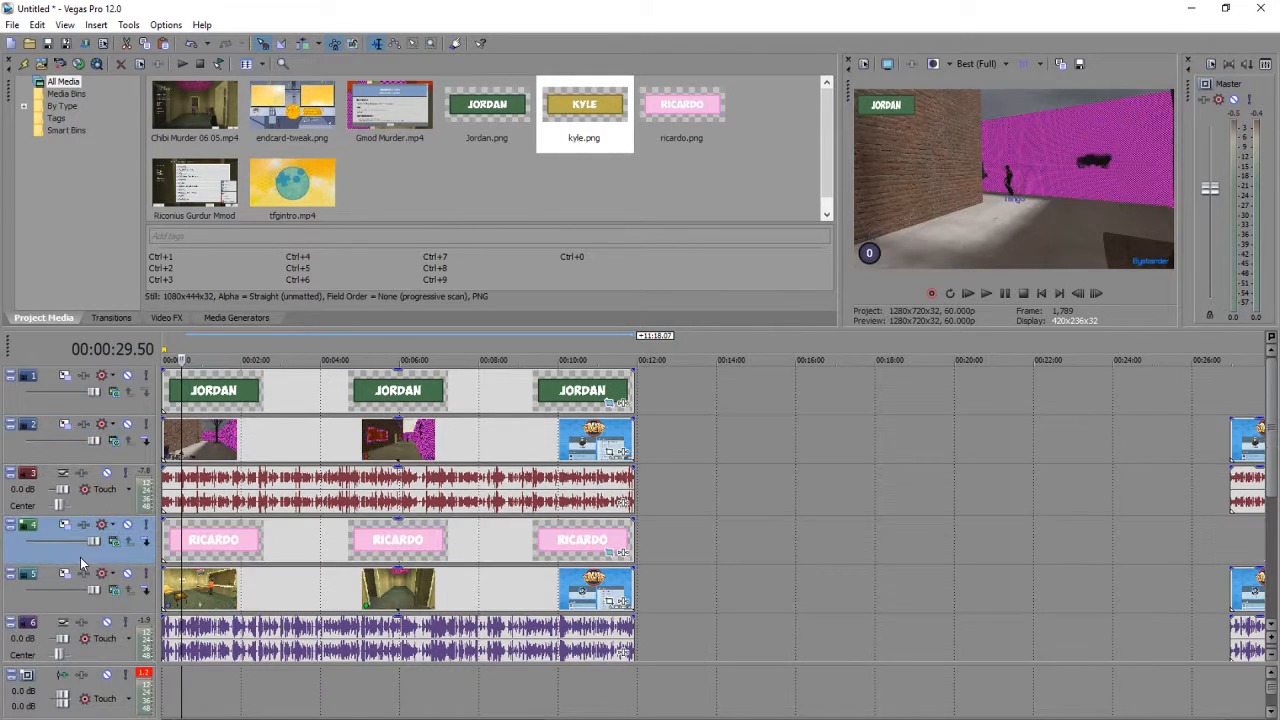
Step: Group the green name label with the first player's video and audio beneath it in the first segment
click(237, 402)
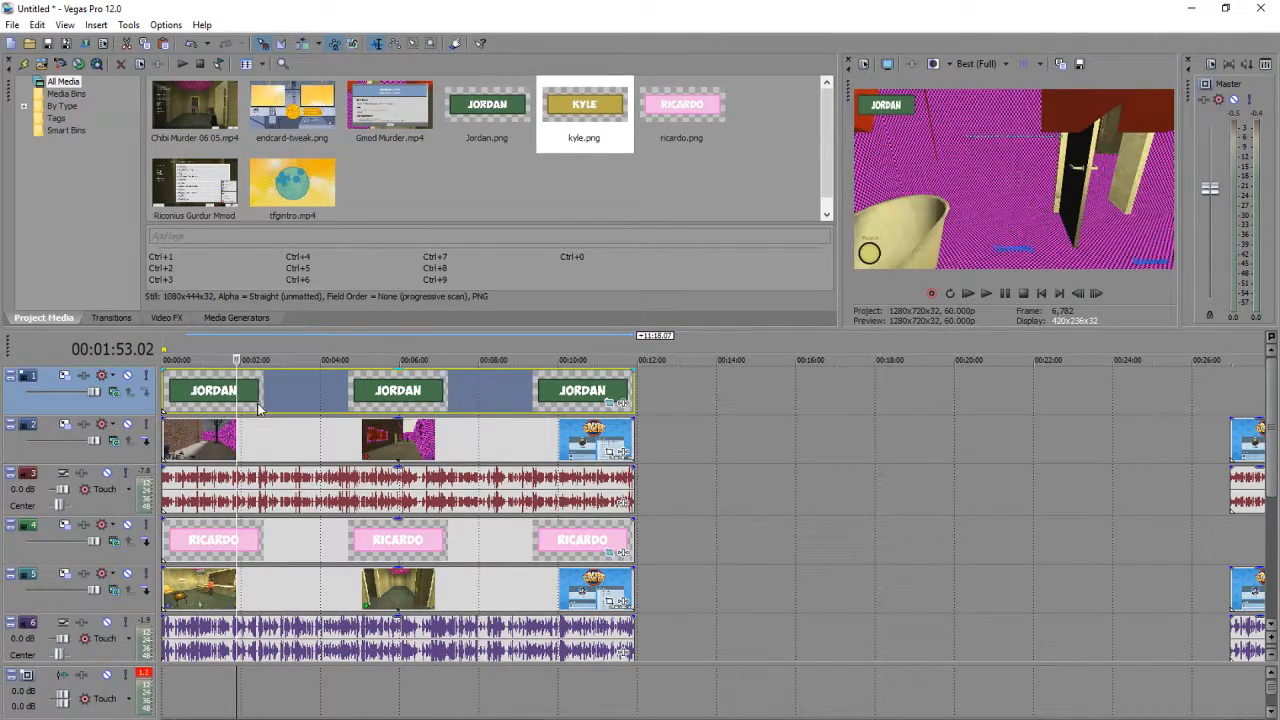
shift+click(259, 490)
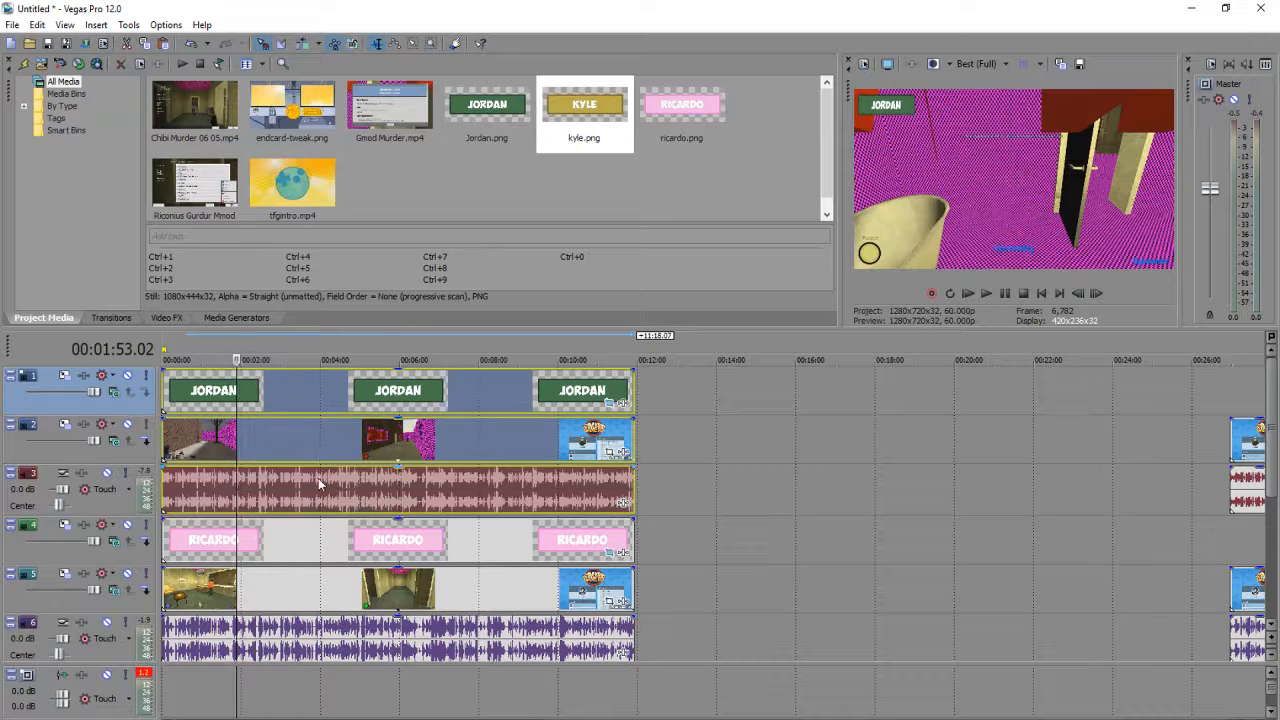
right_click(323, 449)
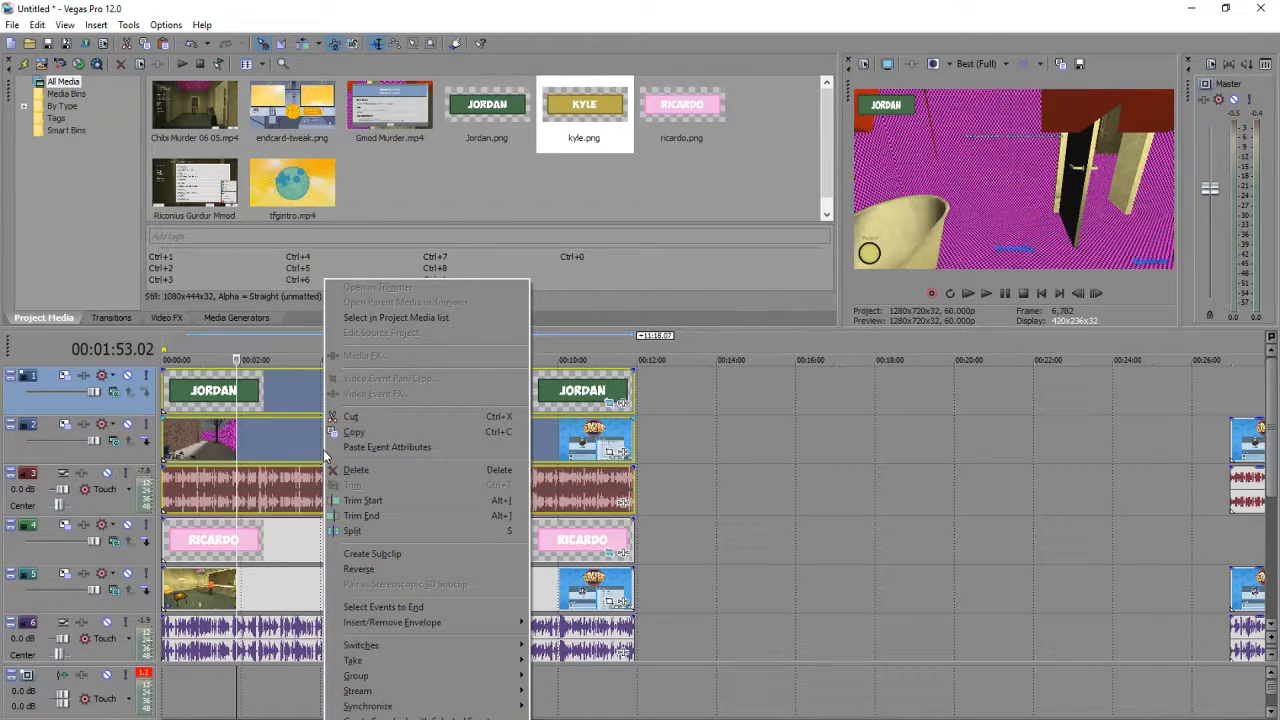
mouse_move(437, 686)
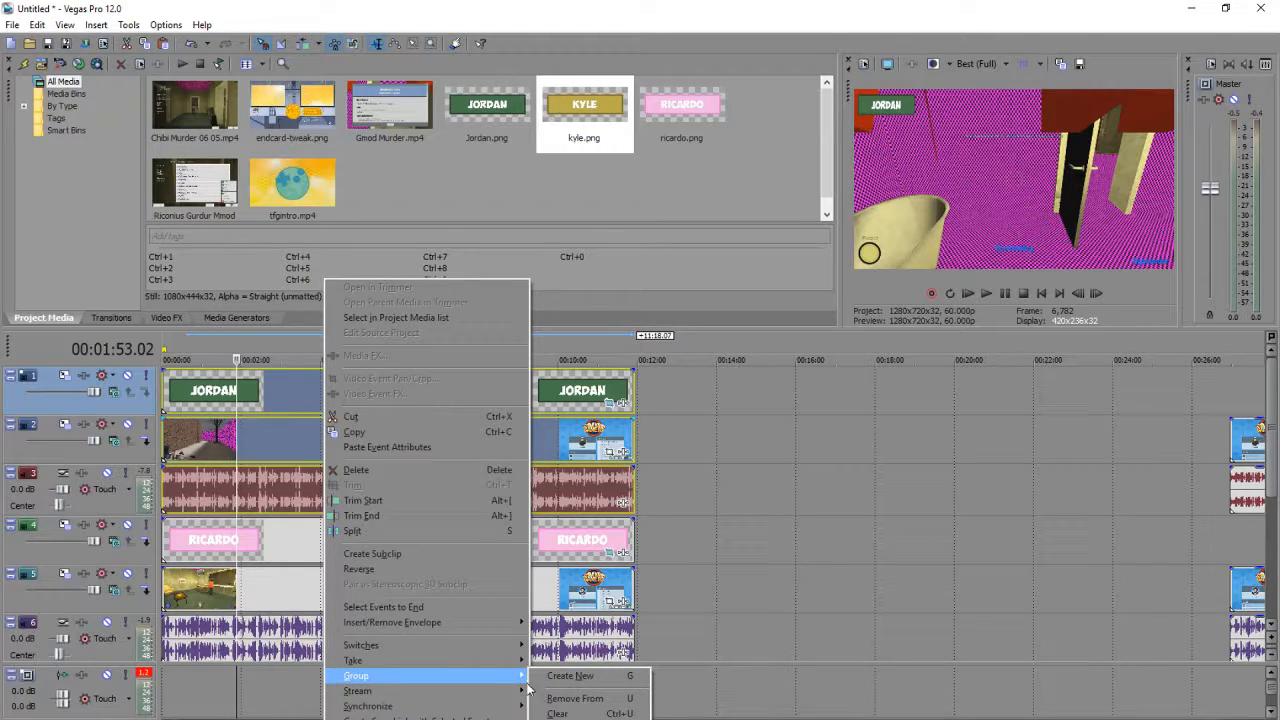
click(545, 680)
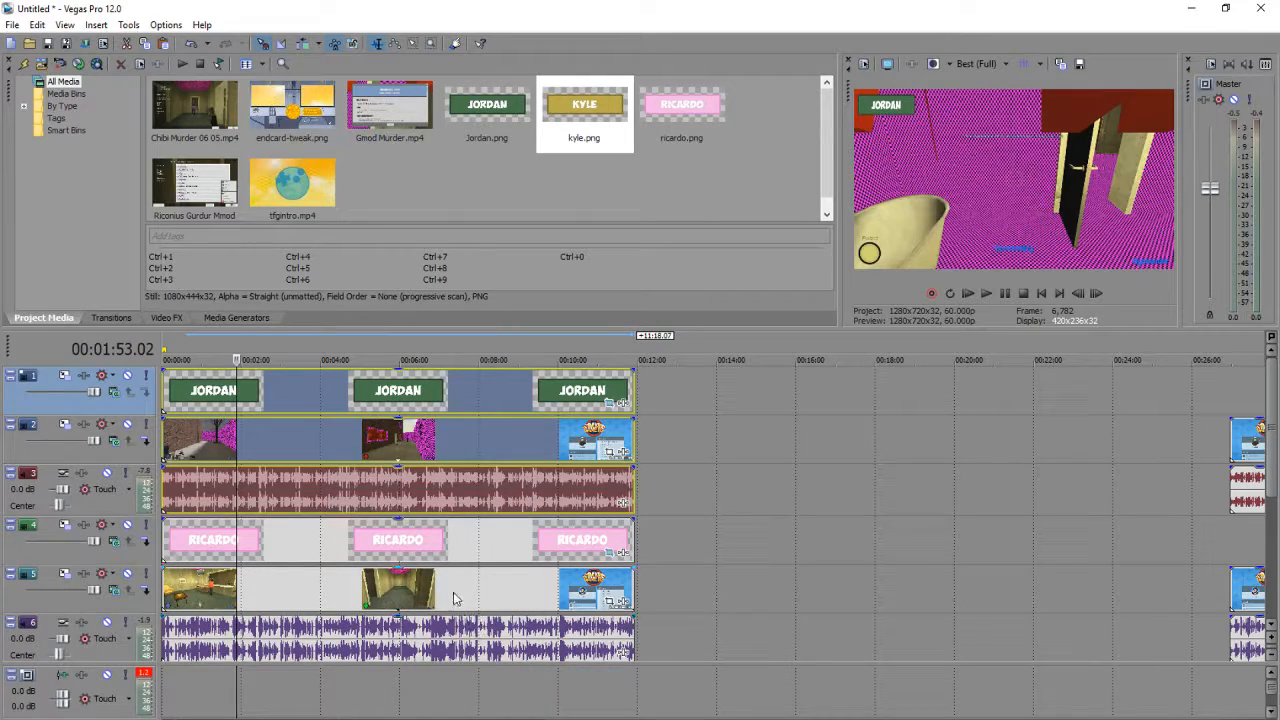
Step: Group the pink name label with the second player's video and audio in the first segment
scroll(466, 457, down, 2)
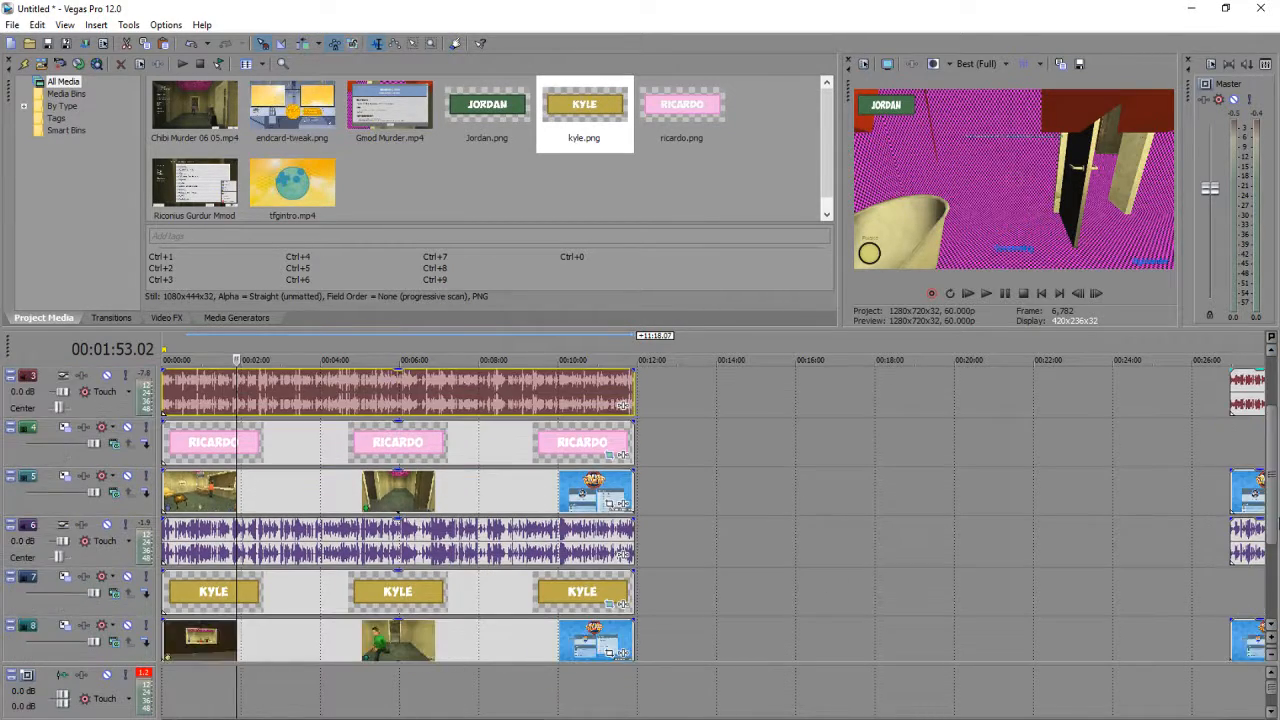
click(466, 457)
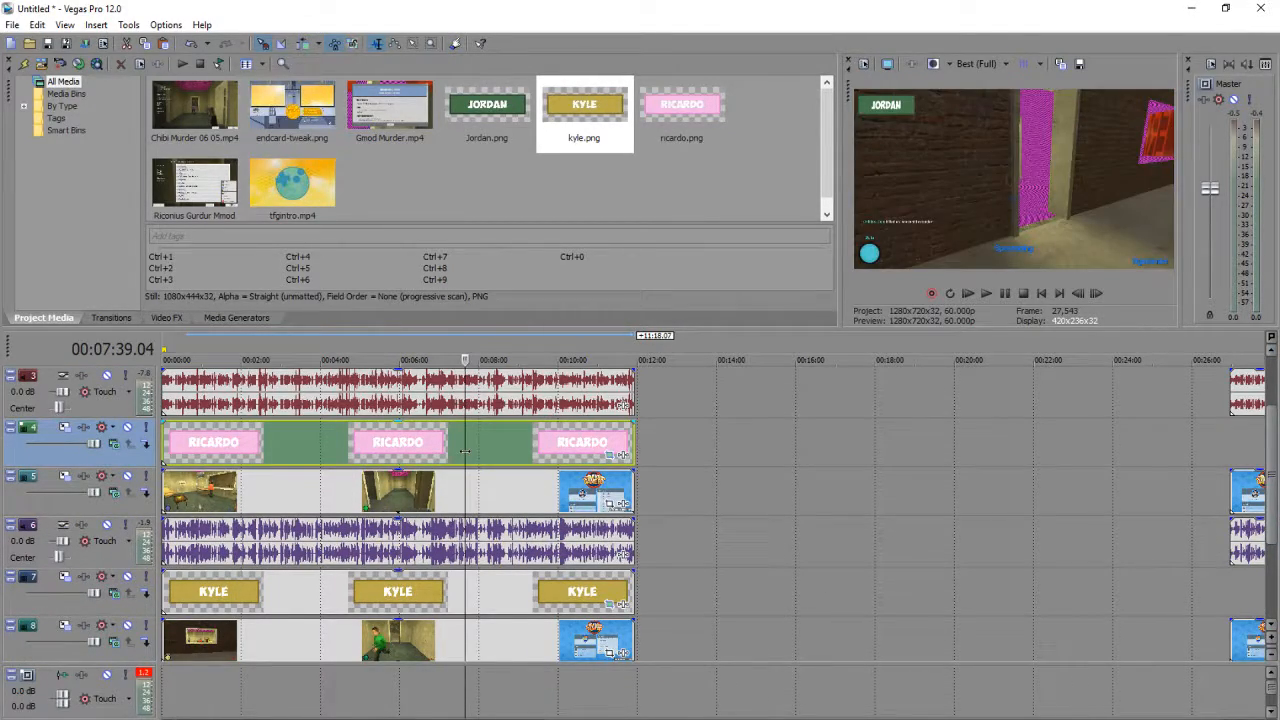
click(412, 541)
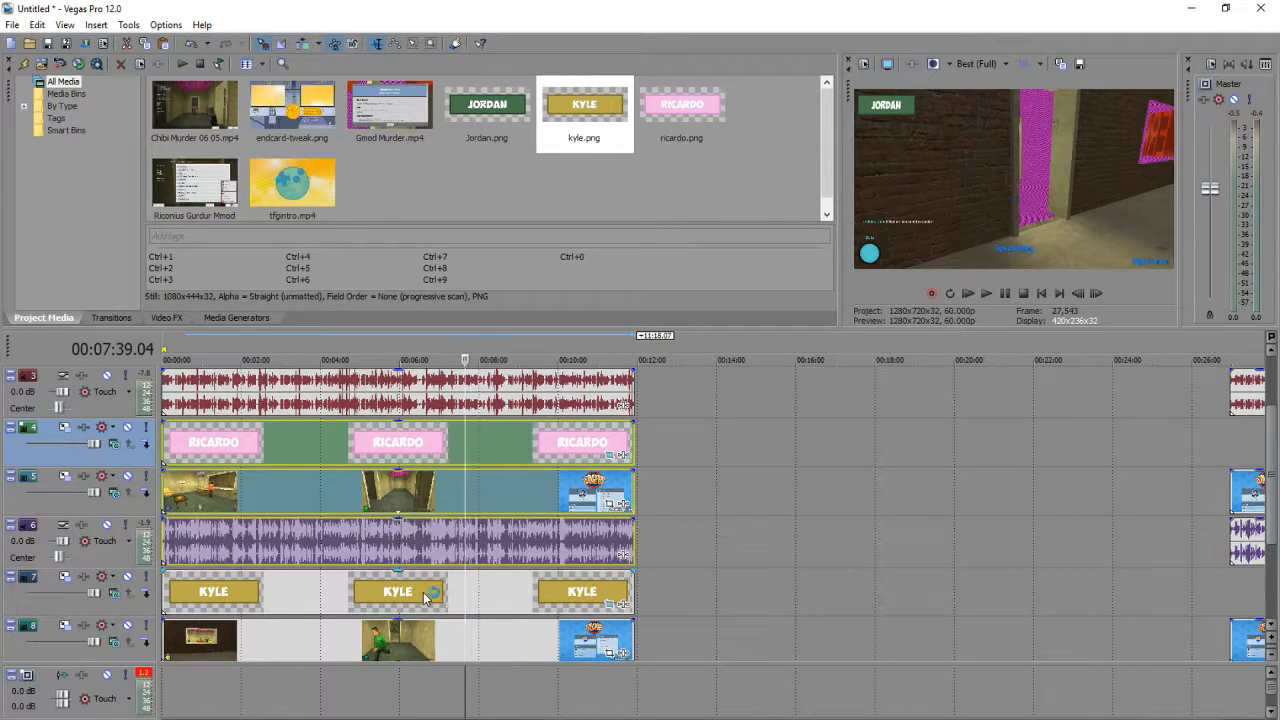
Step: Group the yellow name label with the third player's video and audio in the first segment
scroll(1260, 470, down, 3)
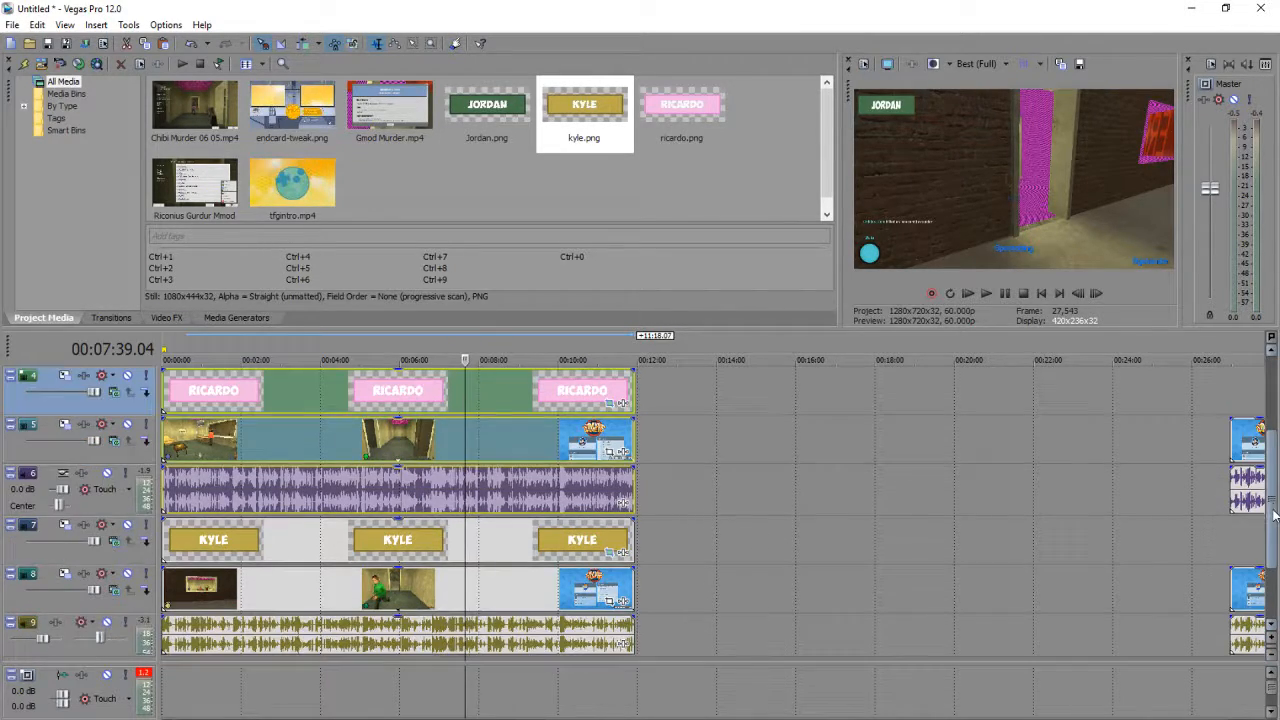
click(368, 436)
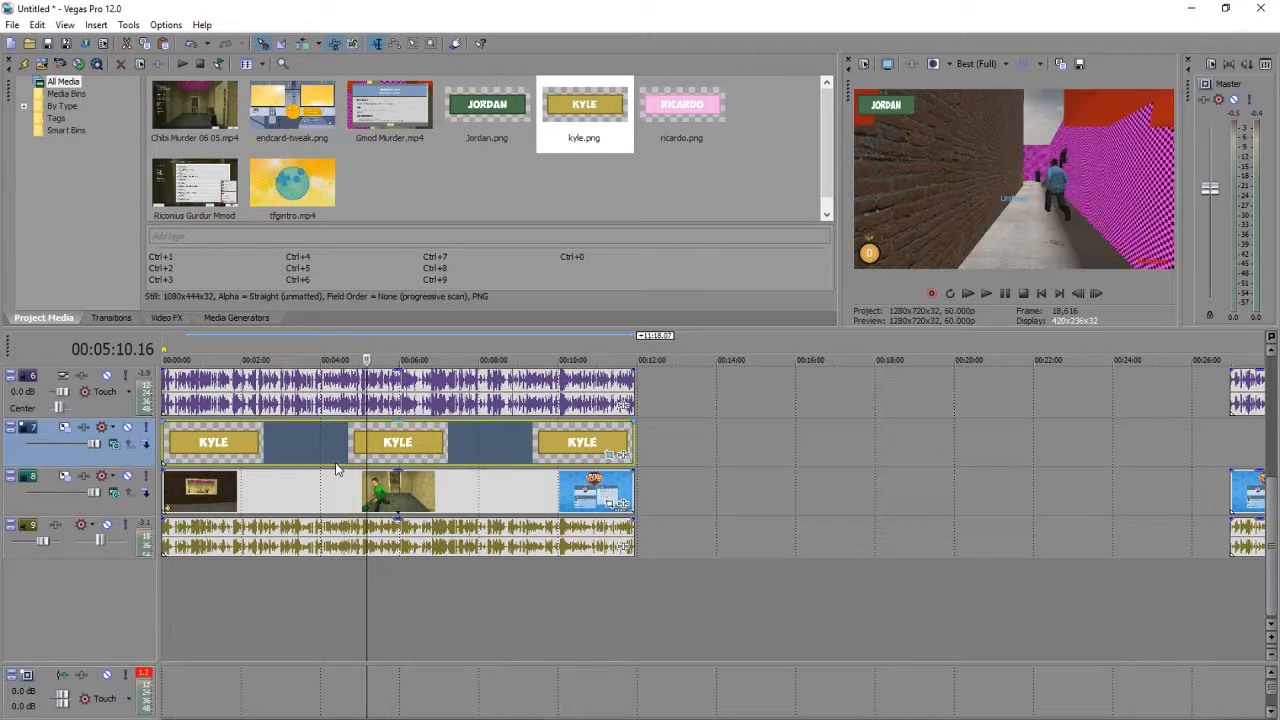
click(293, 503)
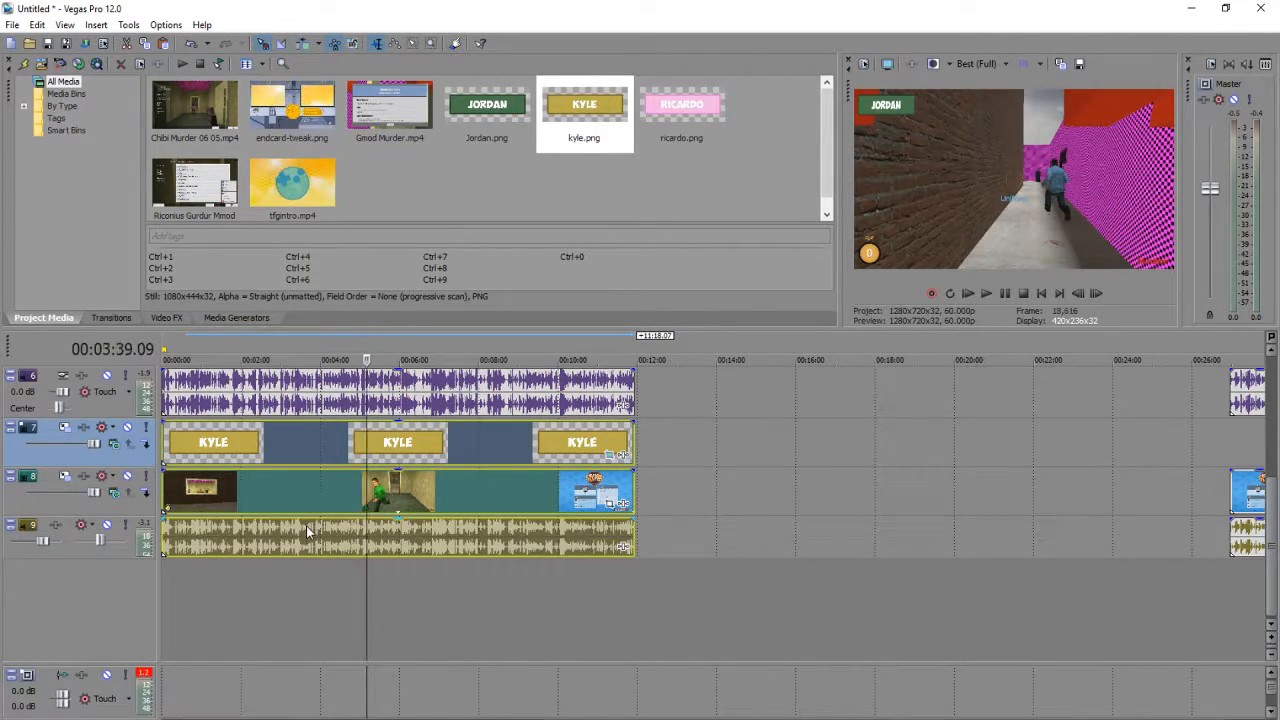
click(306, 527)
Step: Try shifting the third player's grouped clips along the timeline, and undo the move
click(446, 497)
drag(512, 484, 647, 519)
key(ctrl+z)
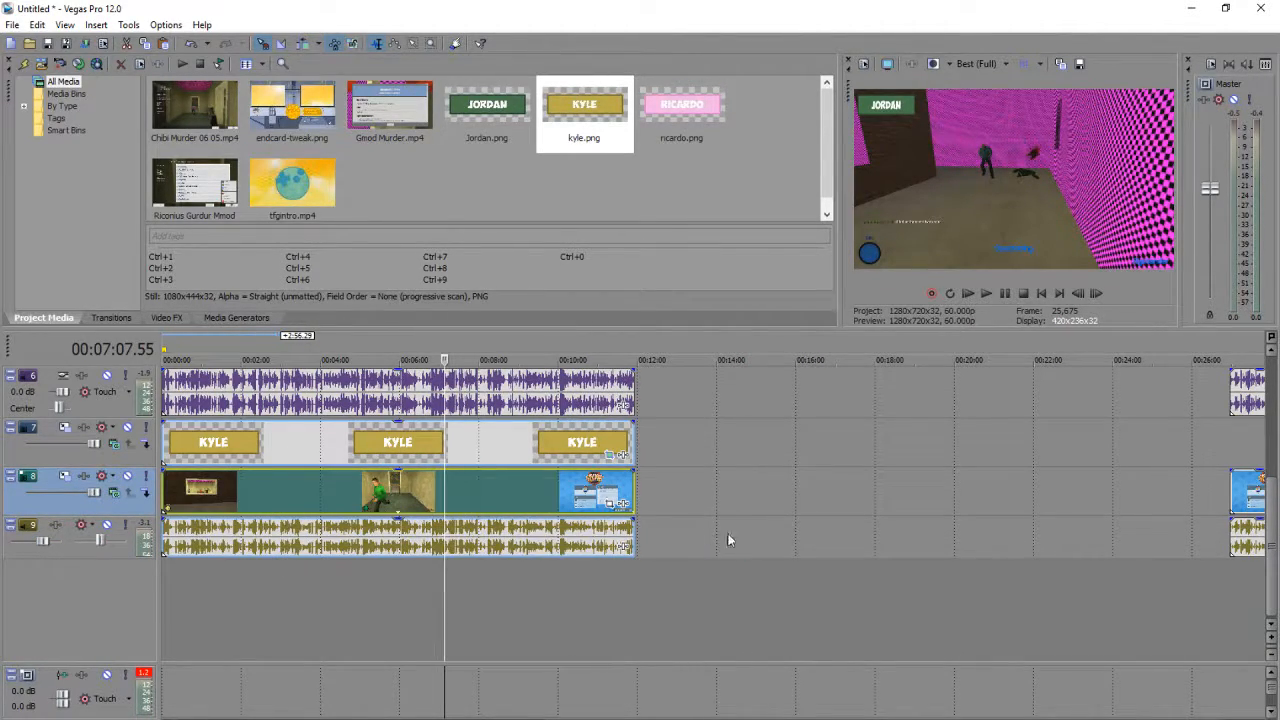
mouse_move(635, 498)
mouse_down()
mouse_move(503, 498)
mouse_move(648, 502)
mouse_up()
Step: Play the opening second of the first player's footage from the start of the timeline
scroll(523, 583, up, 8)
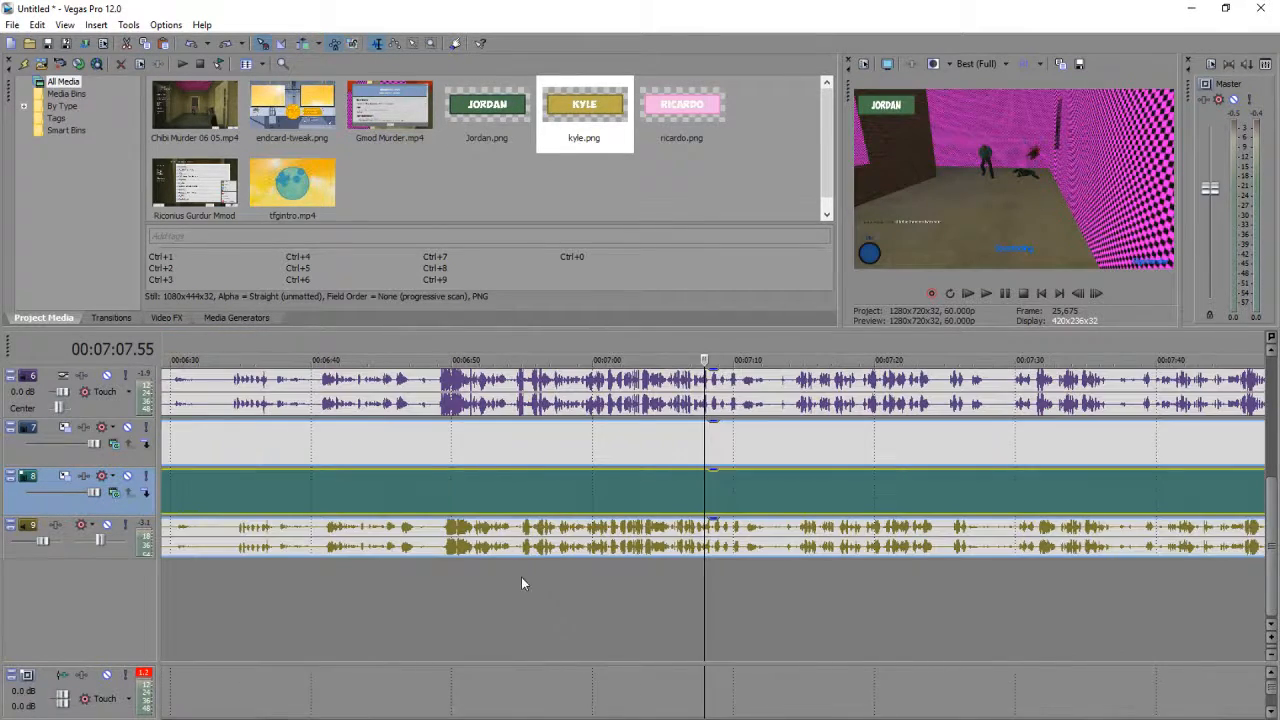
scroll(713, 462, left, 10)
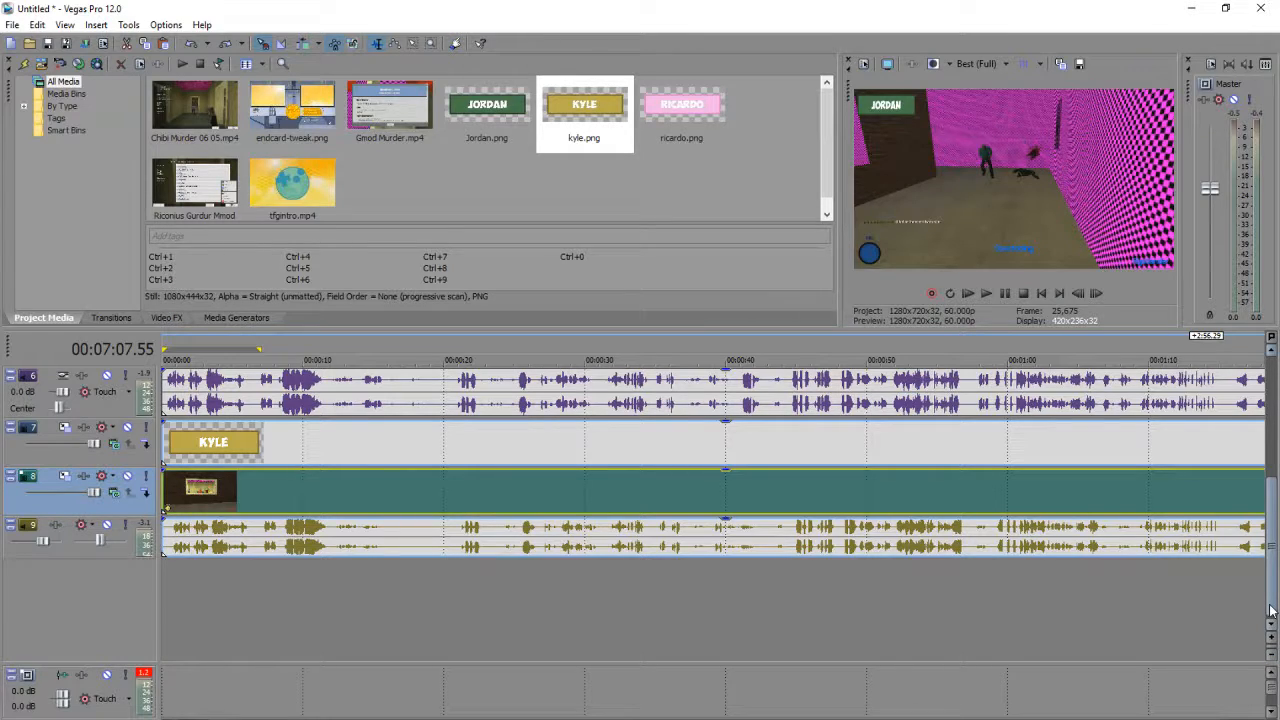
drag(1262, 616, 1272, 424)
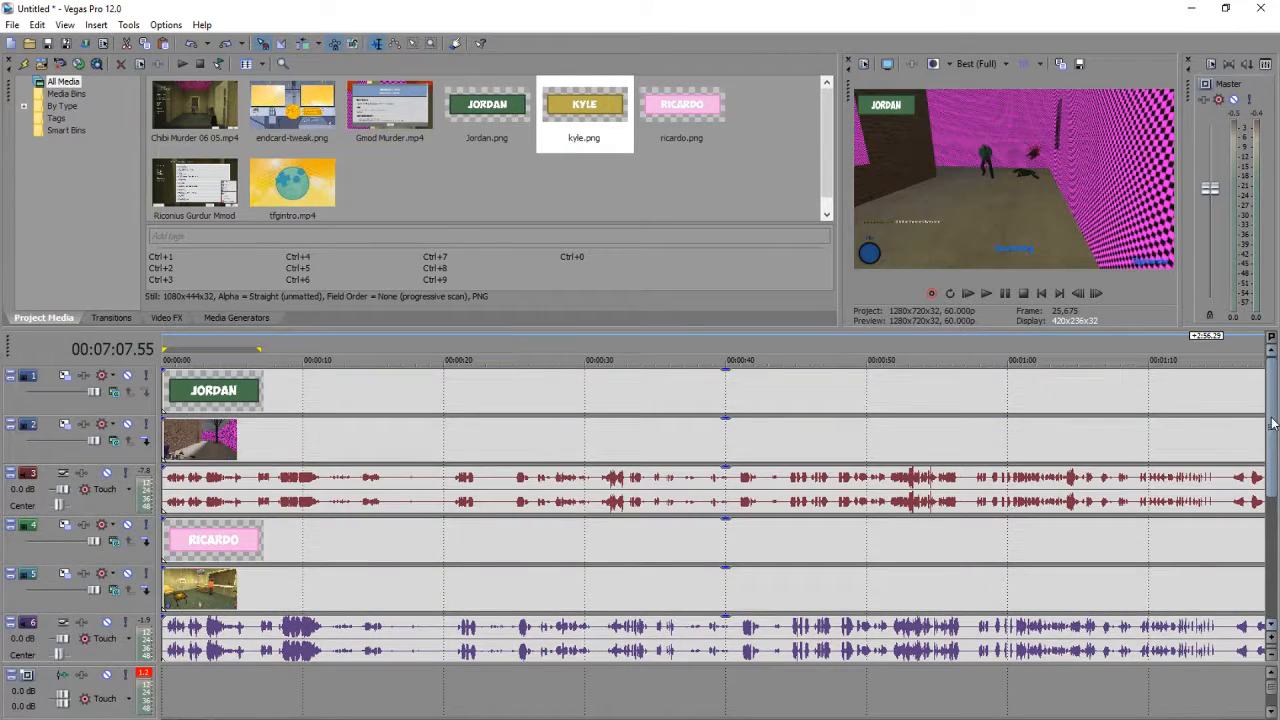
click(168, 455)
key(space)
scroll(178, 453, up, 5)
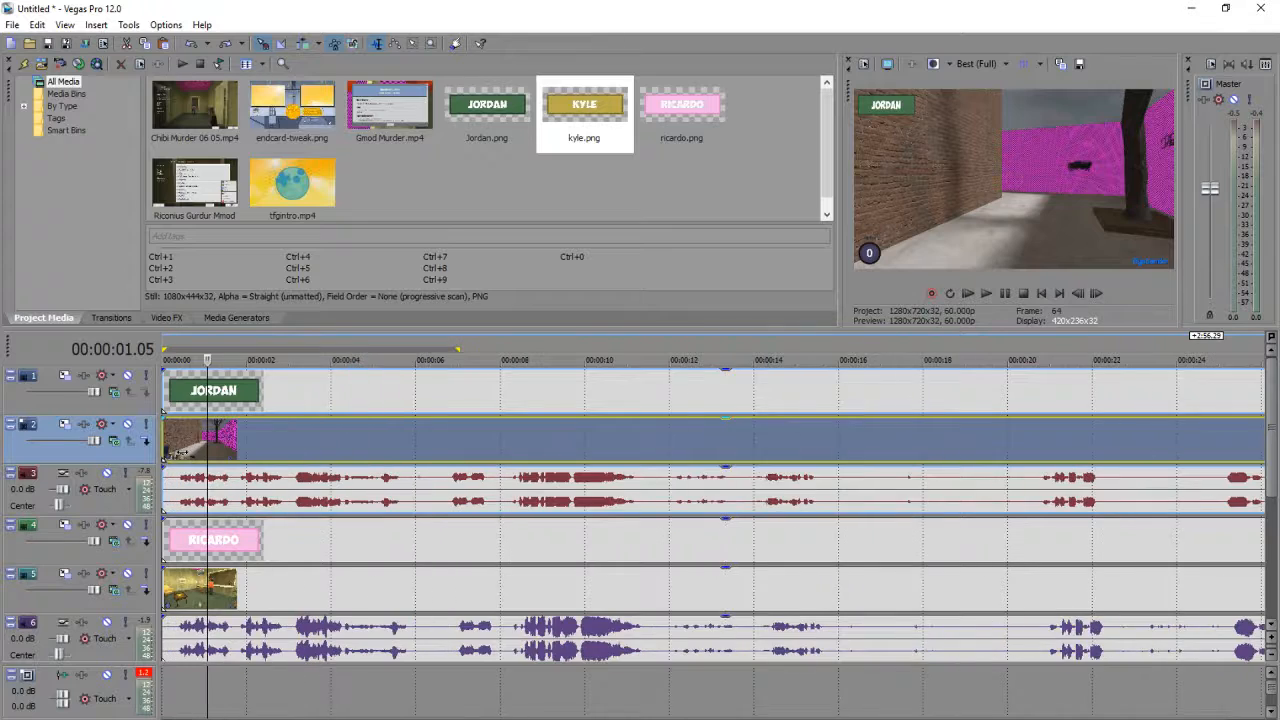
scroll(181, 451, up, 3)
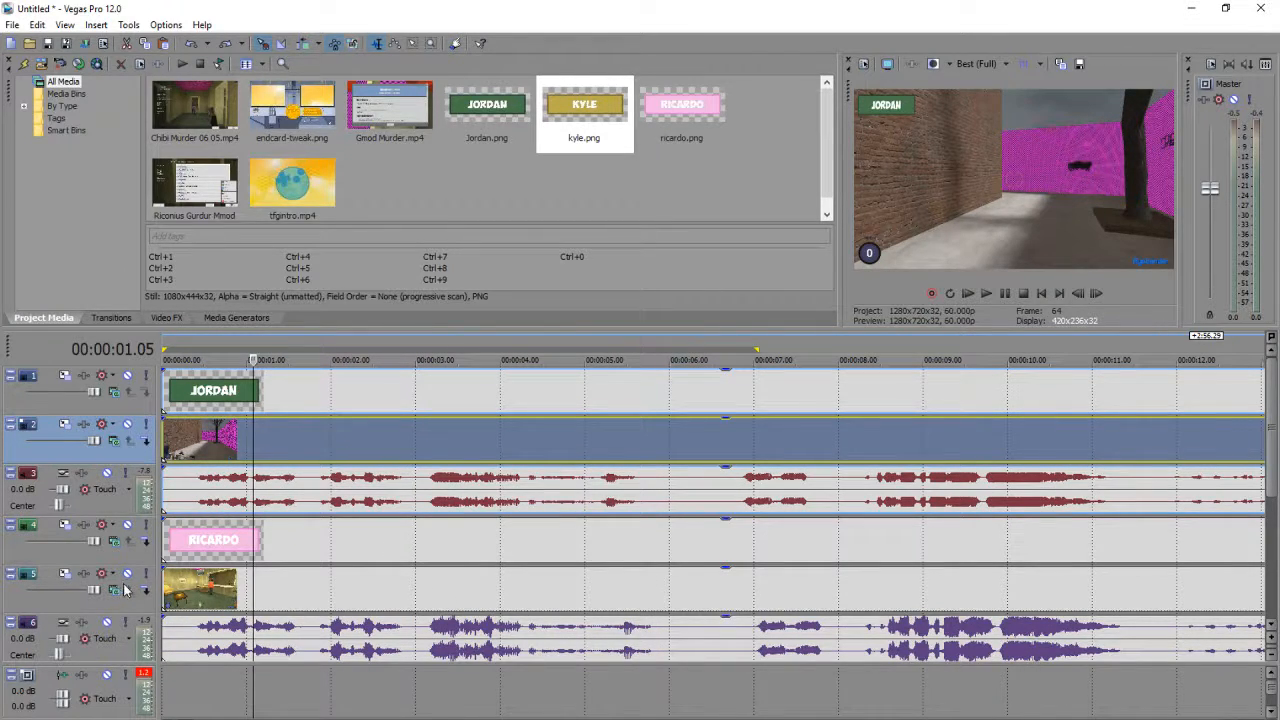
Step: Mute the second and third players' audio tracks
drag(1272, 484, 1270, 600)
click(107, 424)
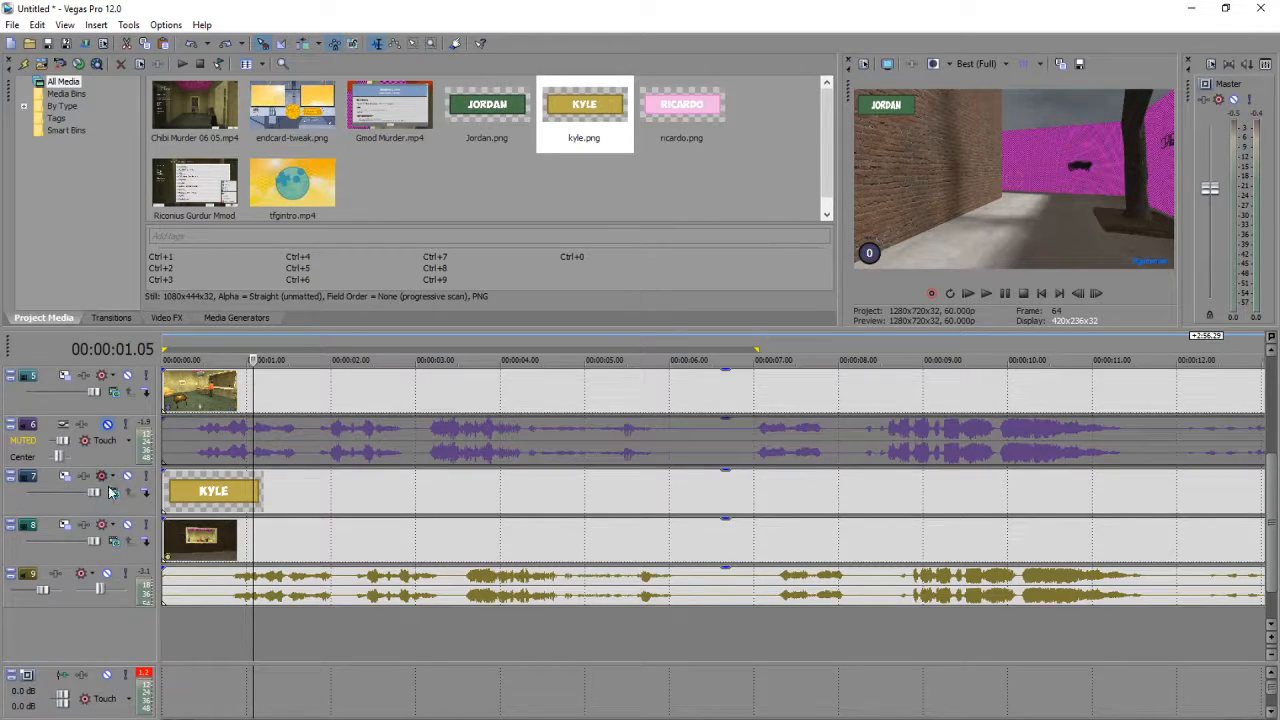
click(107, 573)
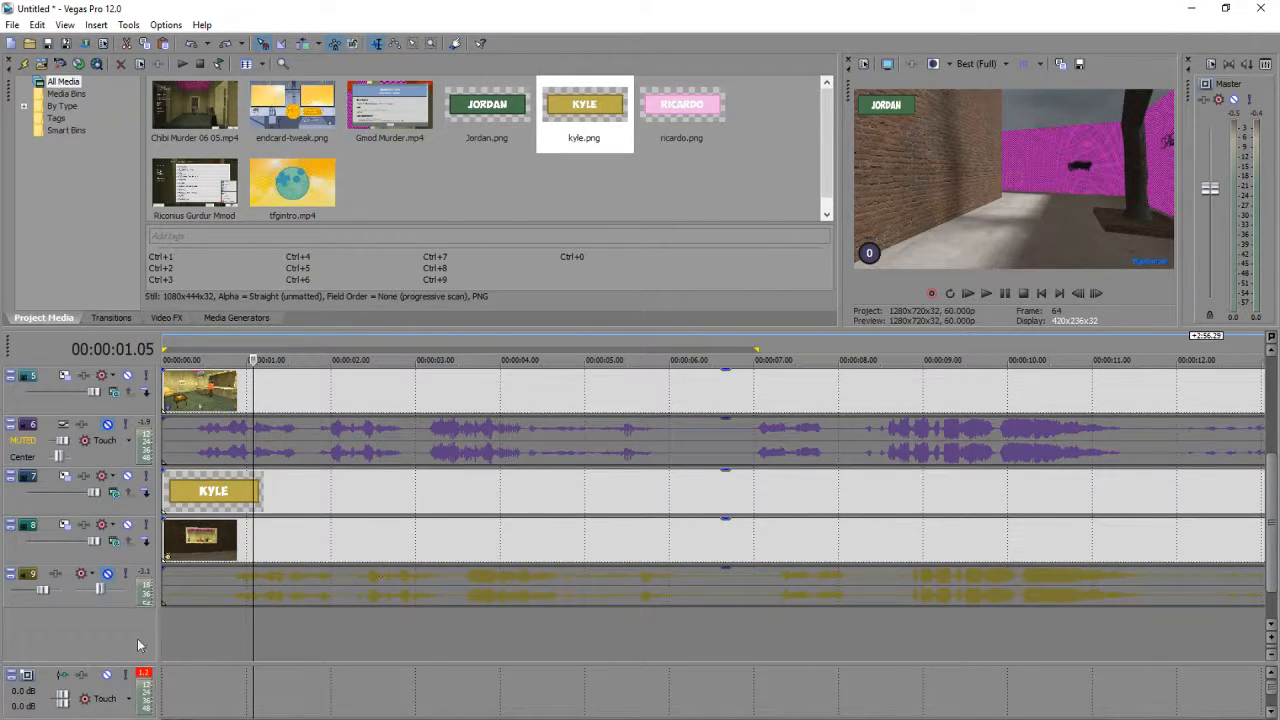
Step: Shrink the yellow, pink and green label tracks to their minimum height
drag(120, 515, 127, 458)
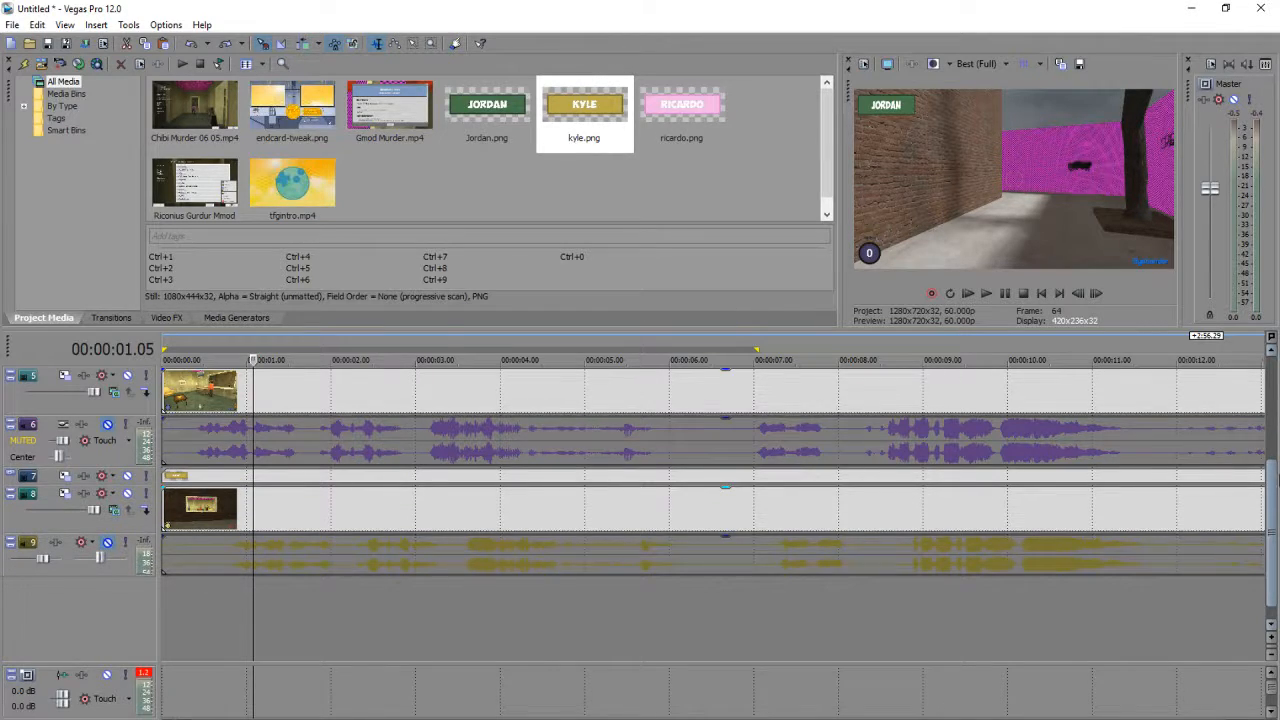
drag(1277, 480, 1277, 447)
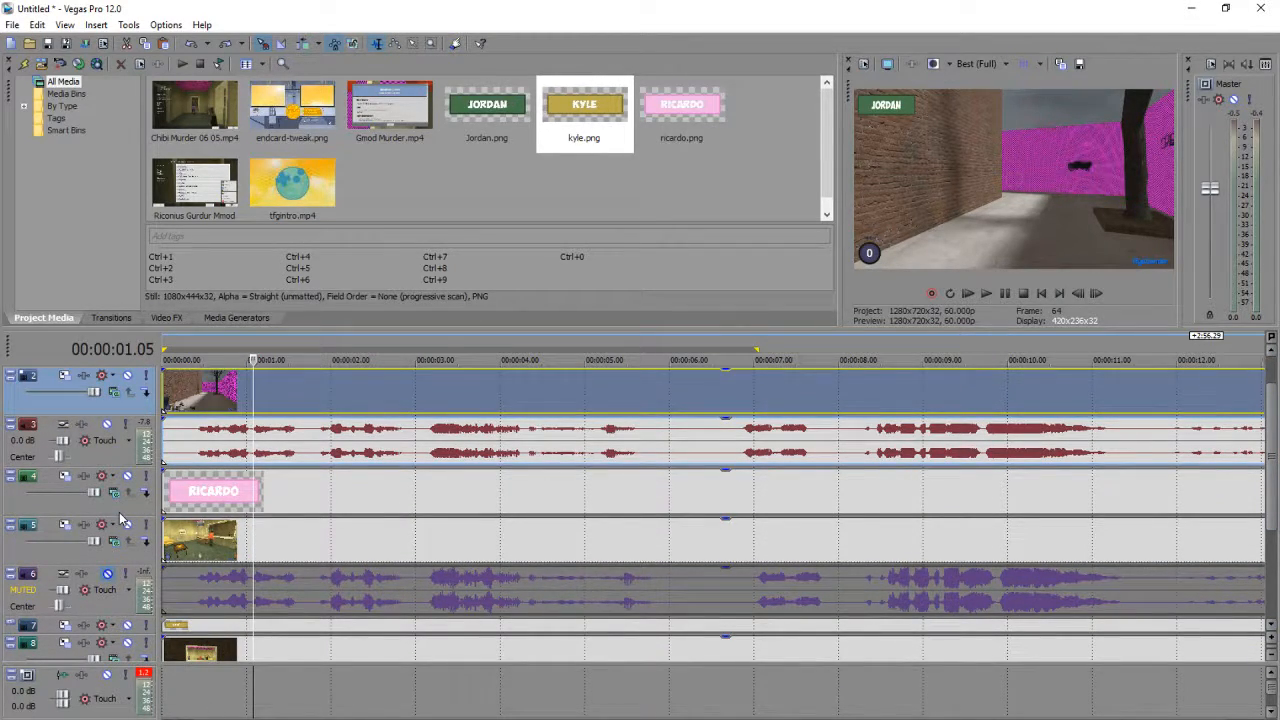
drag(116, 517, 145, 438)
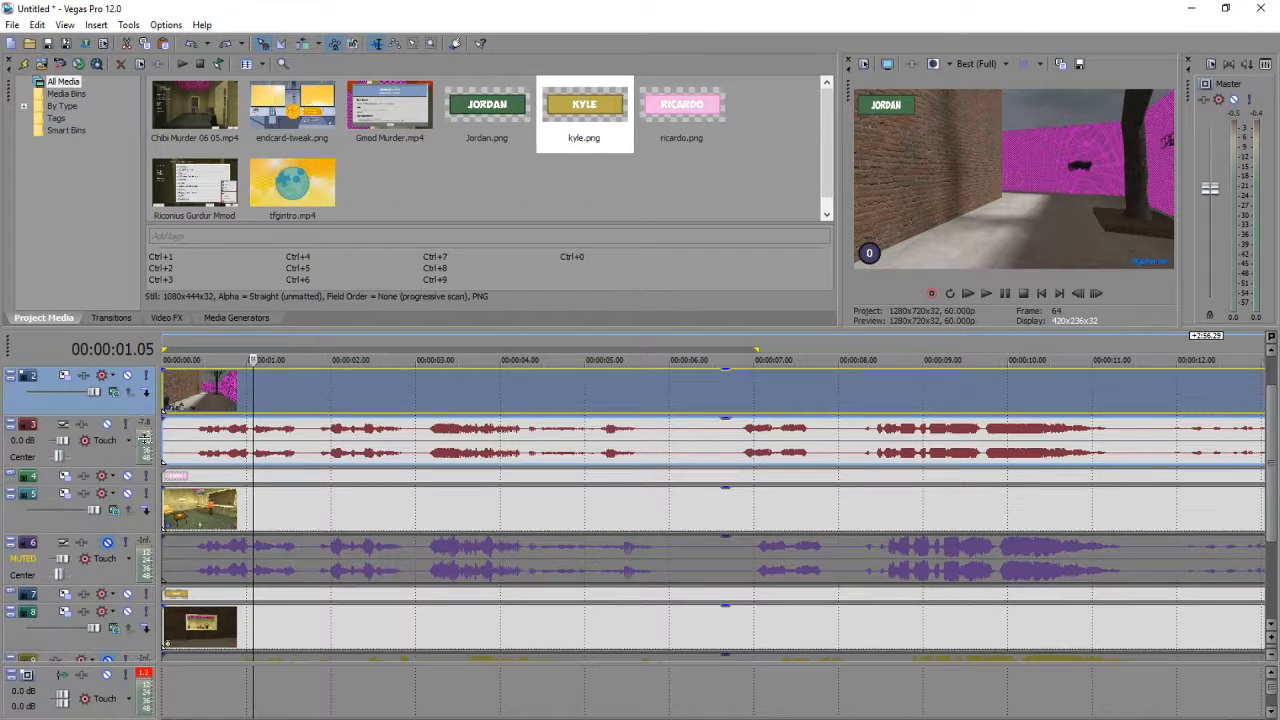
click(1264, 514)
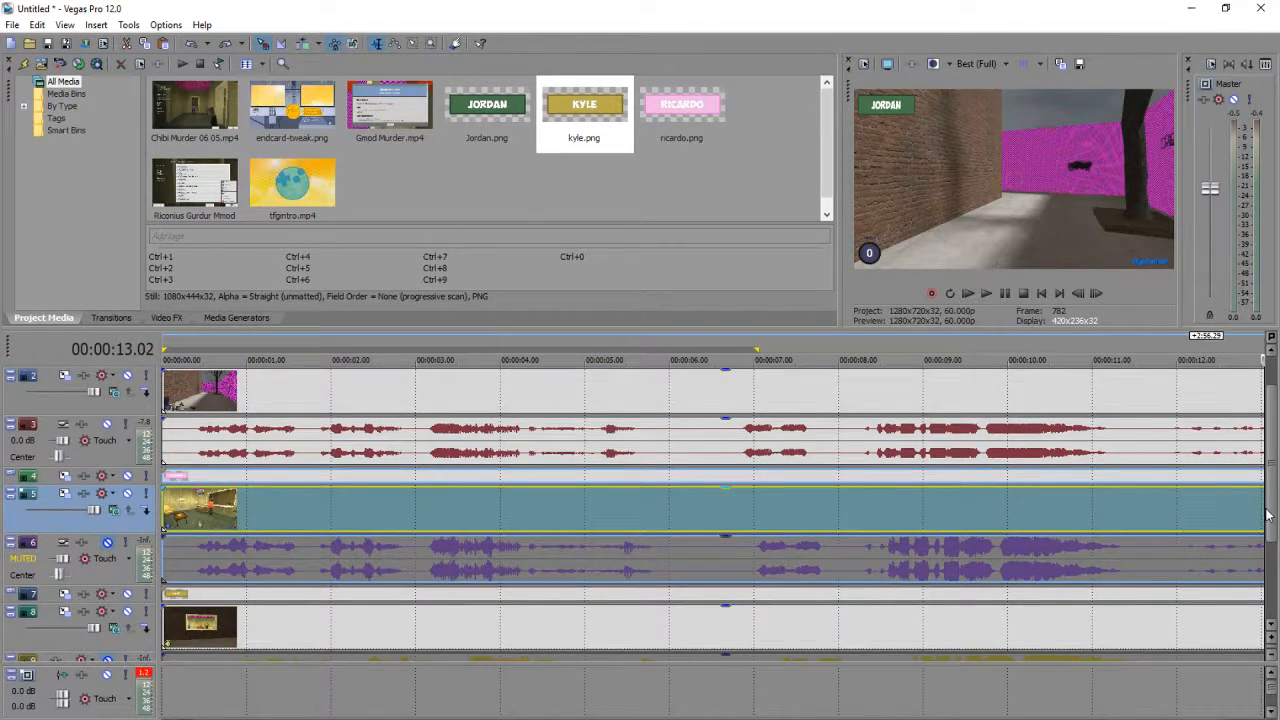
drag(1270, 514, 1270, 444)
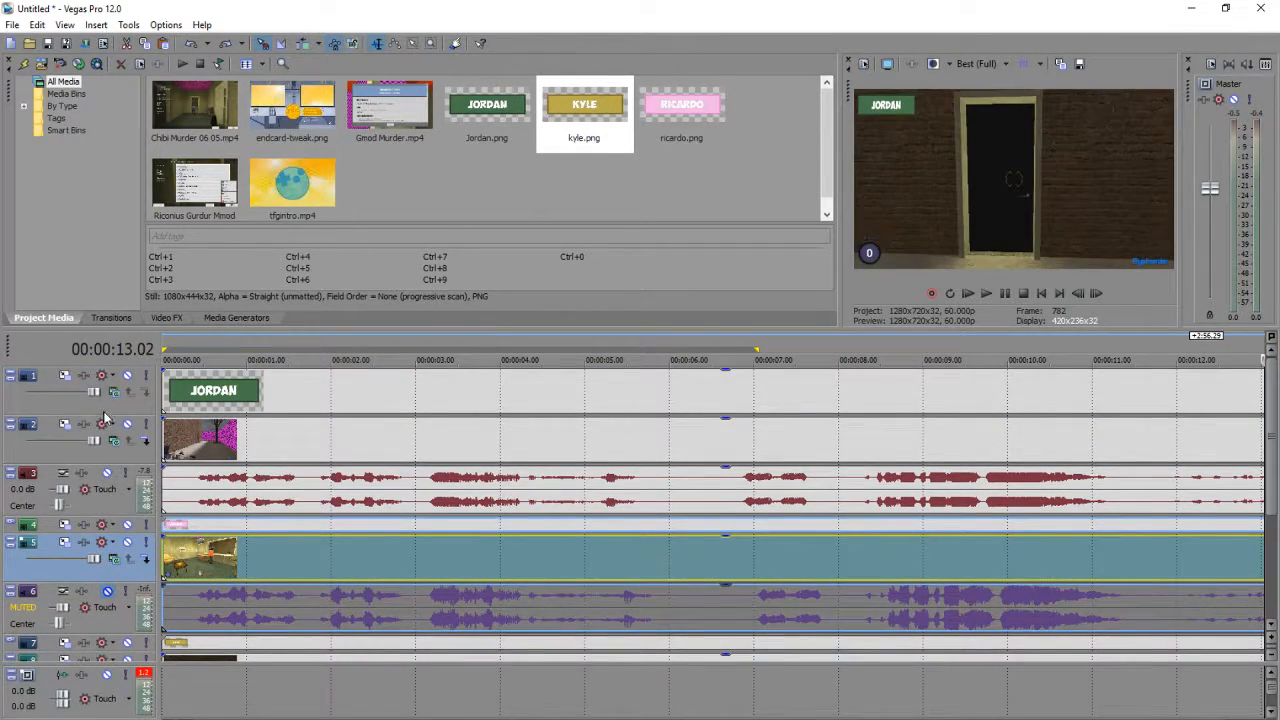
drag(113, 416, 123, 348)
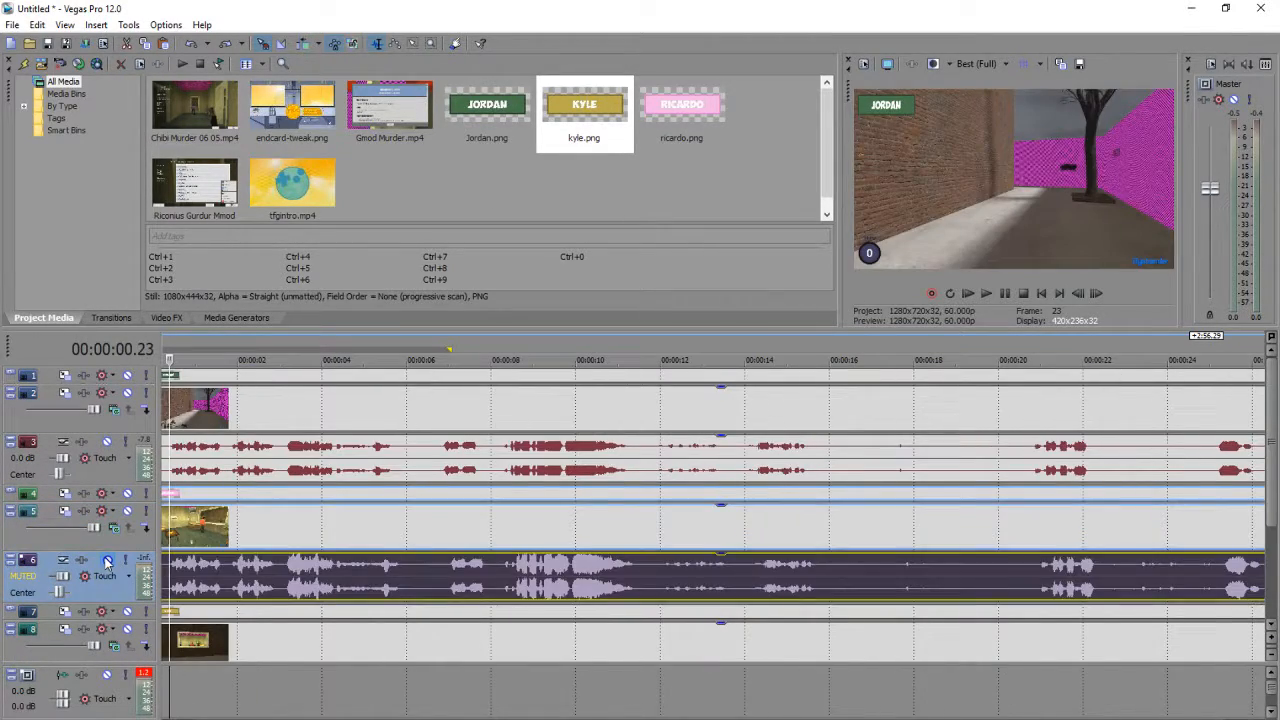
Step: Unmute the second and third players' audio tracks
click(106, 560)
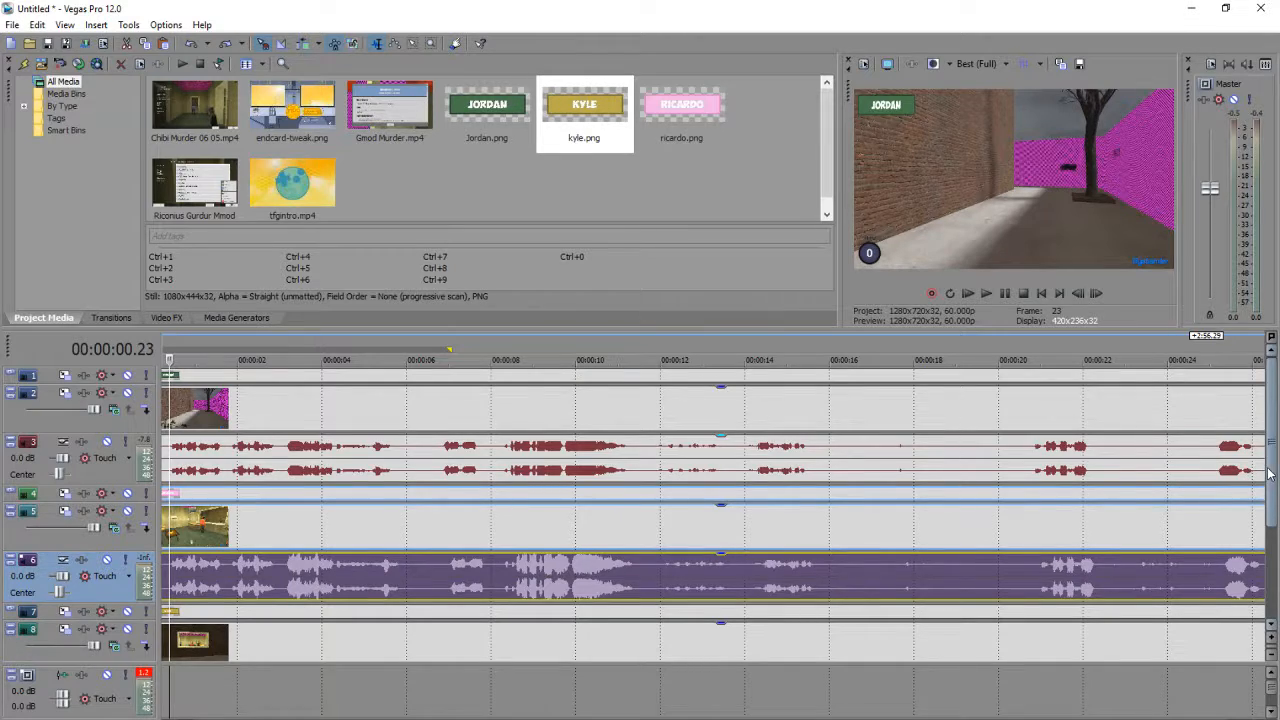
scroll(1268, 474, down, 2)
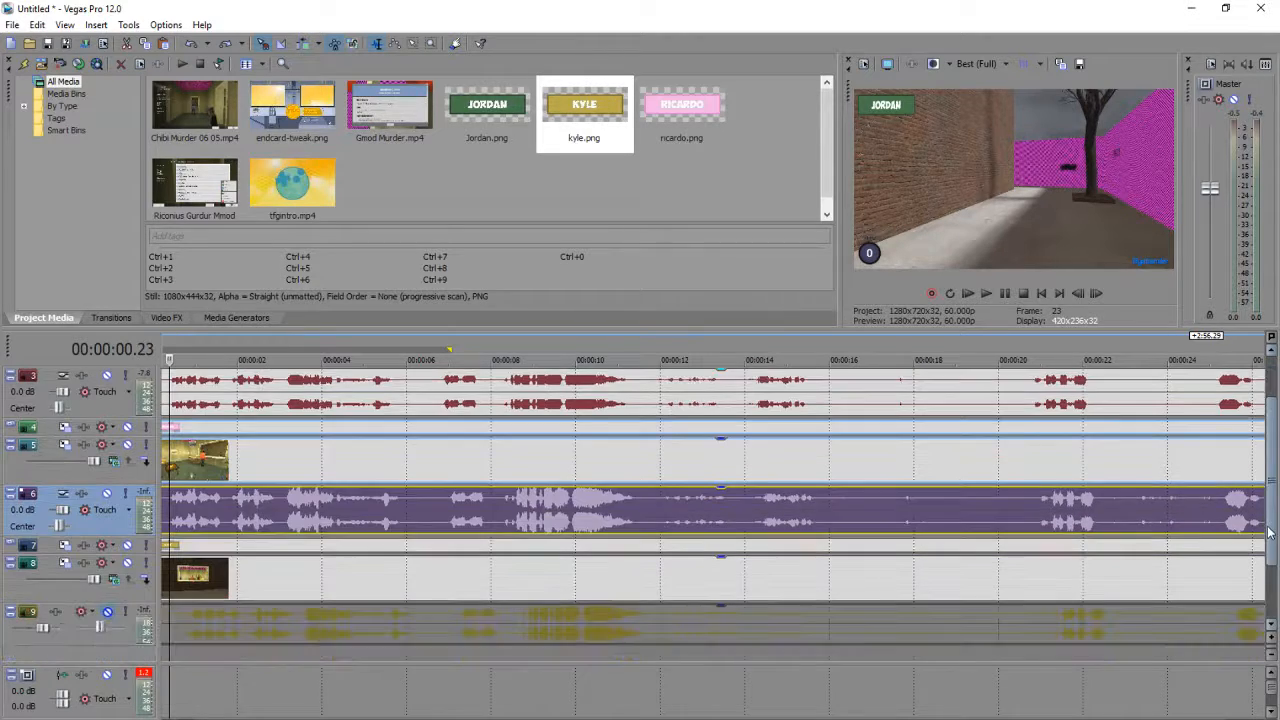
click(106, 612)
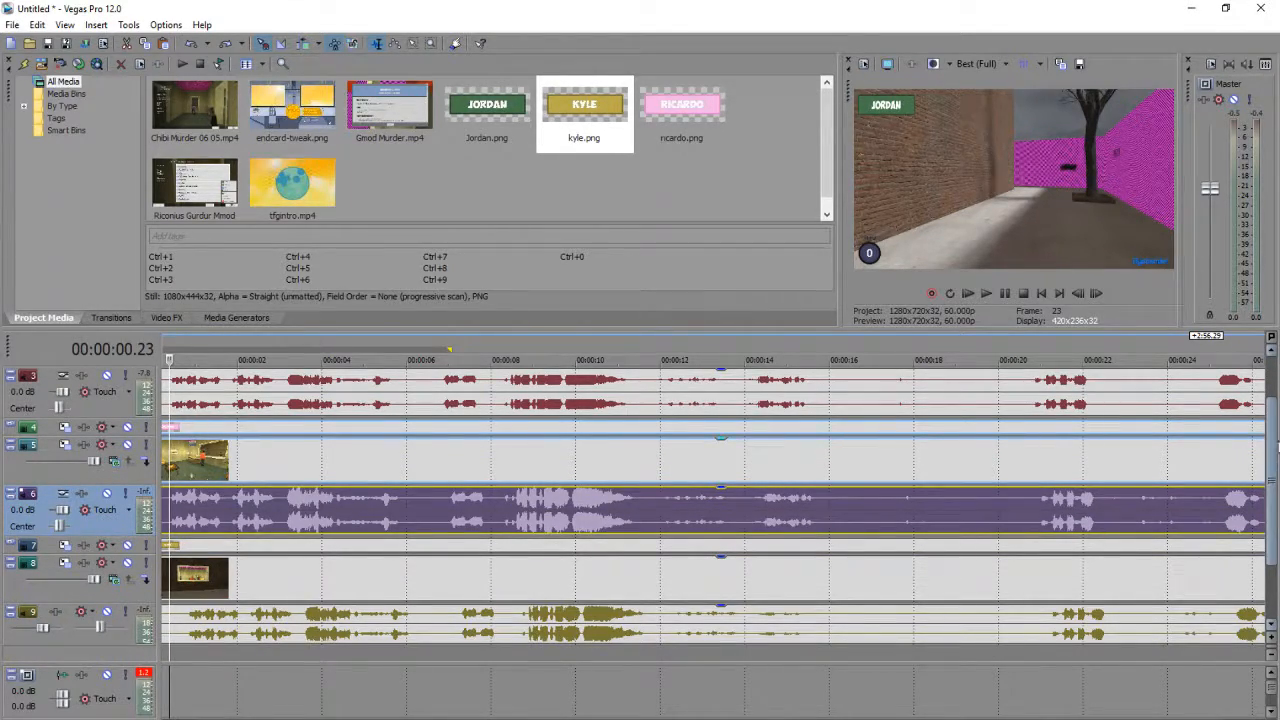
scroll(1274, 462, up, 2)
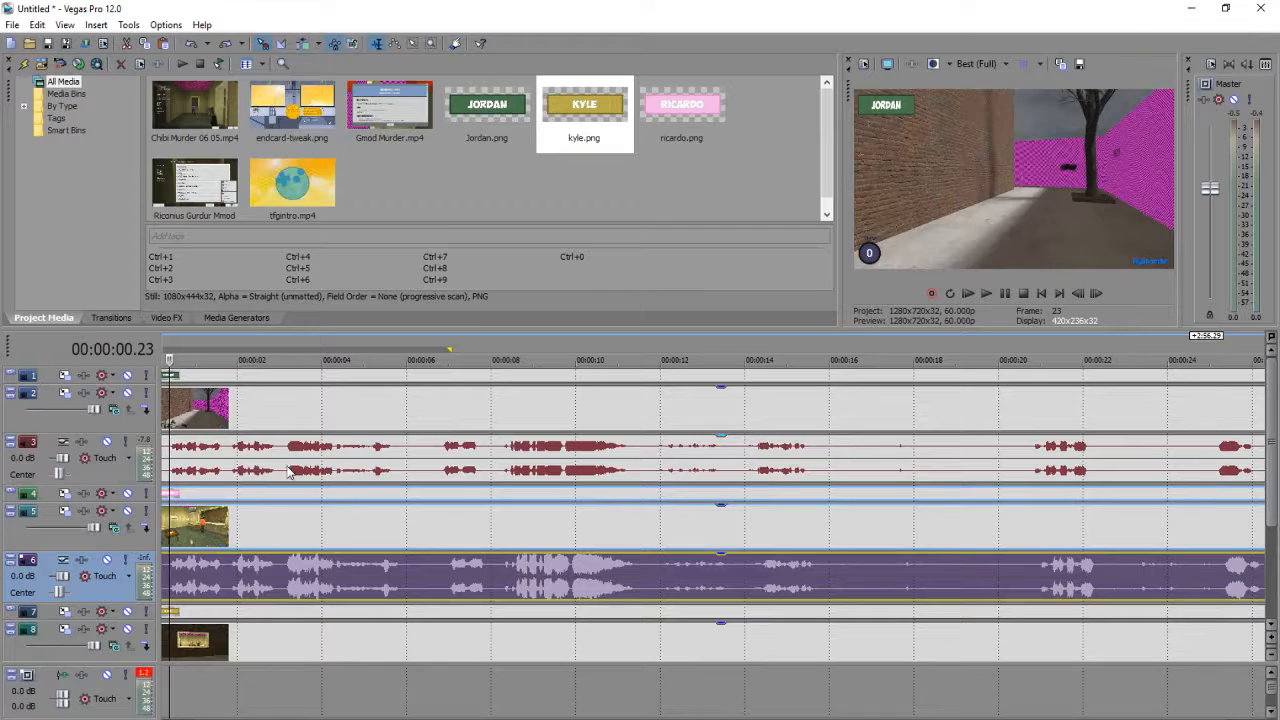
Step: Solo the first player's audio track and play the first few seconds from the timeline start
click(125, 441)
click(170, 466)
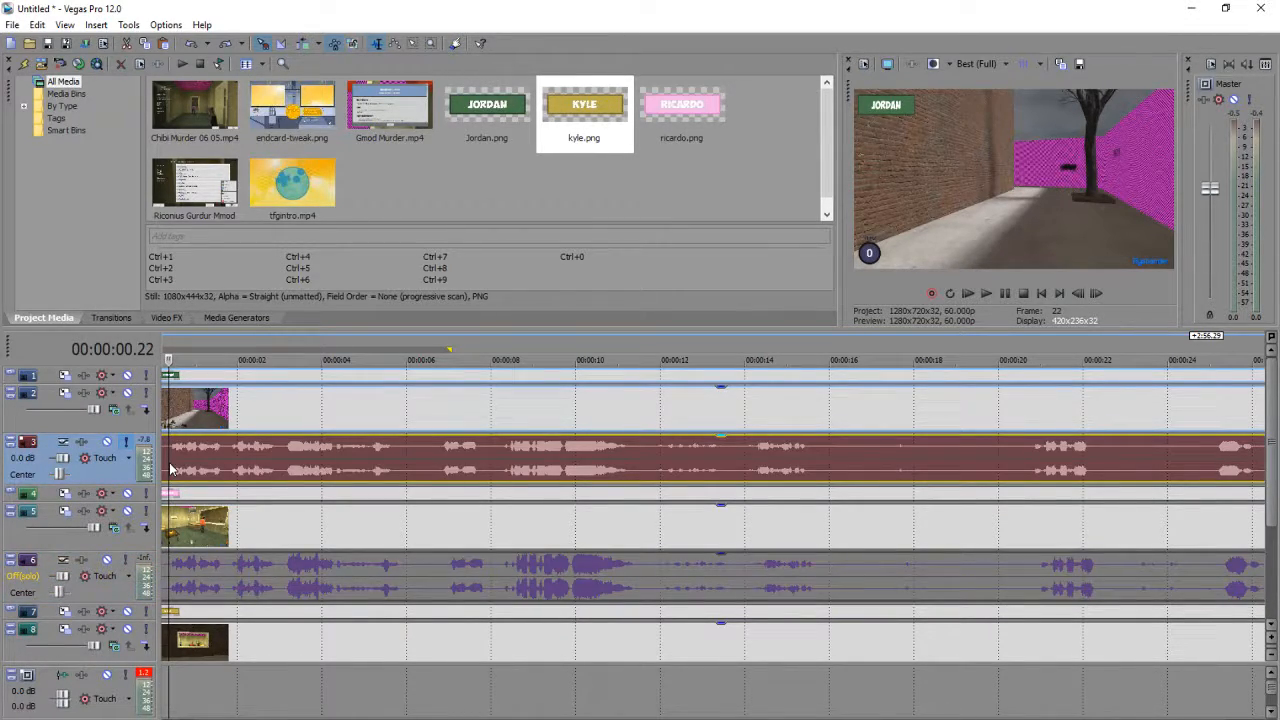
key(space)
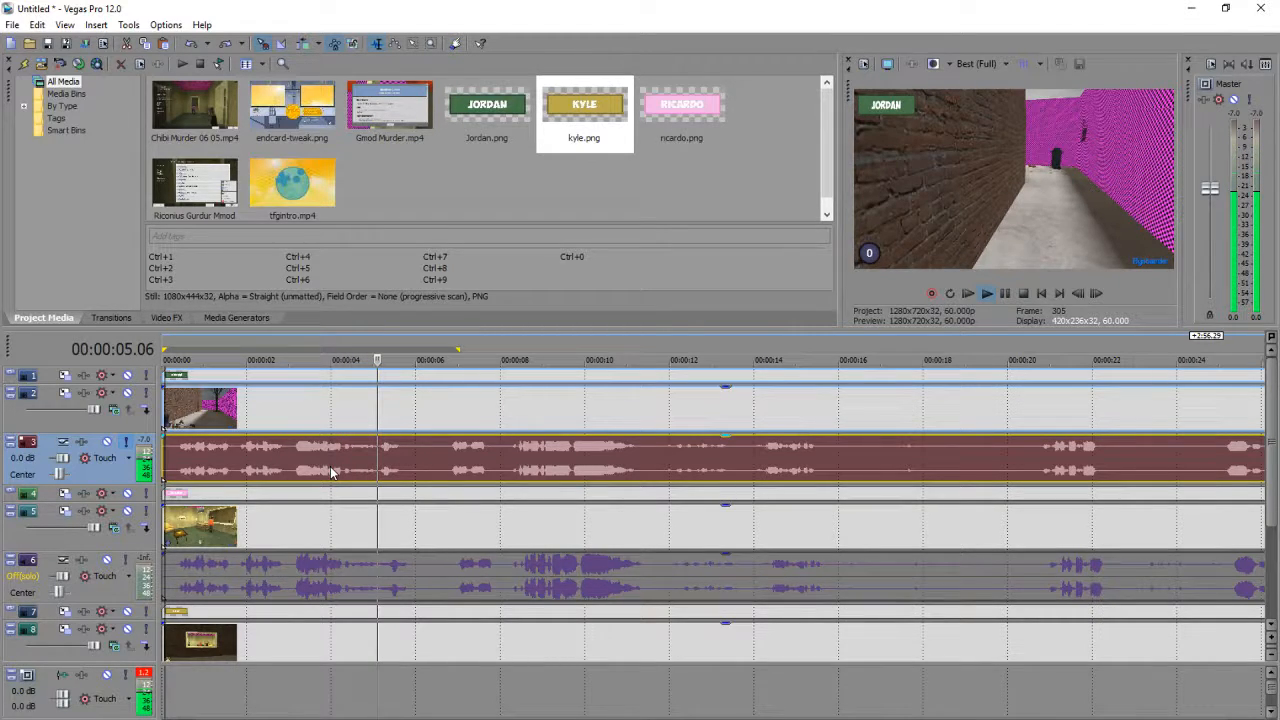
key(space)
Step: Trim the start of the first player's grouped label, video and audio to about 00:00:07.42, and play from the timeline start
drag(160, 411, 525, 418)
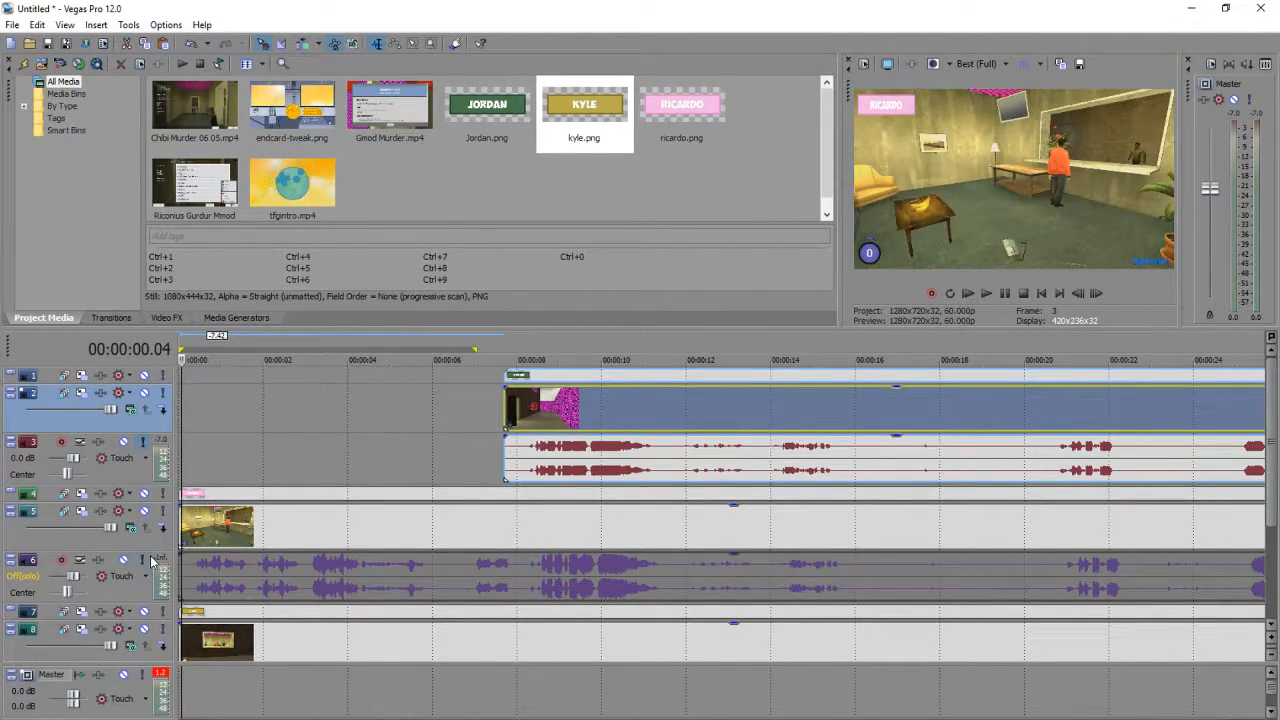
key(space)
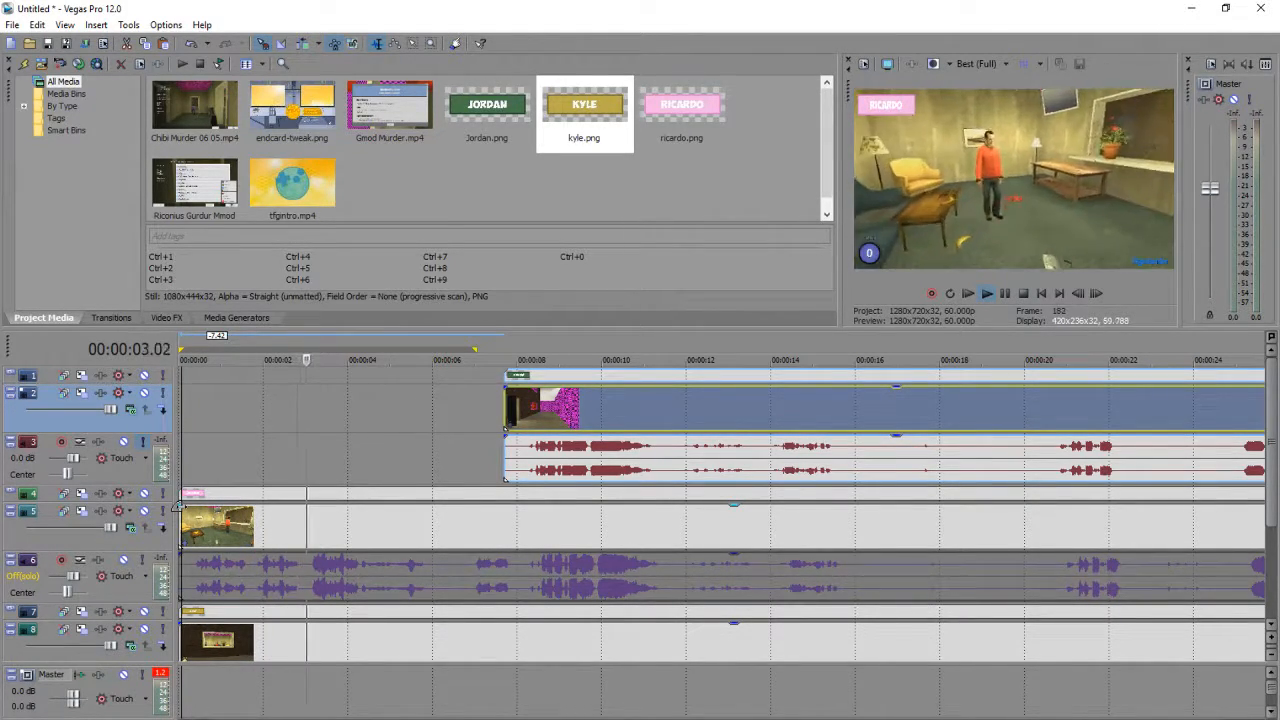
Step: Mute the second player's video track and play the first few seconds of the timeline
key(space)
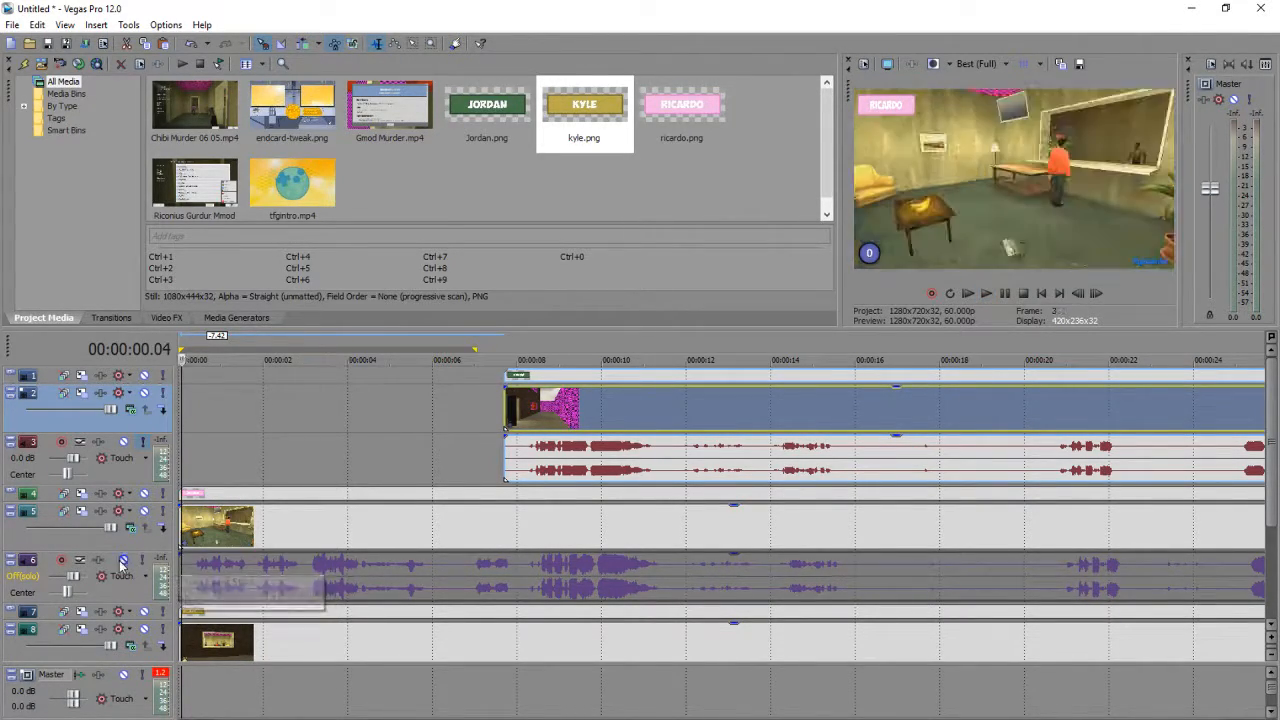
click(143, 512)
key(space)
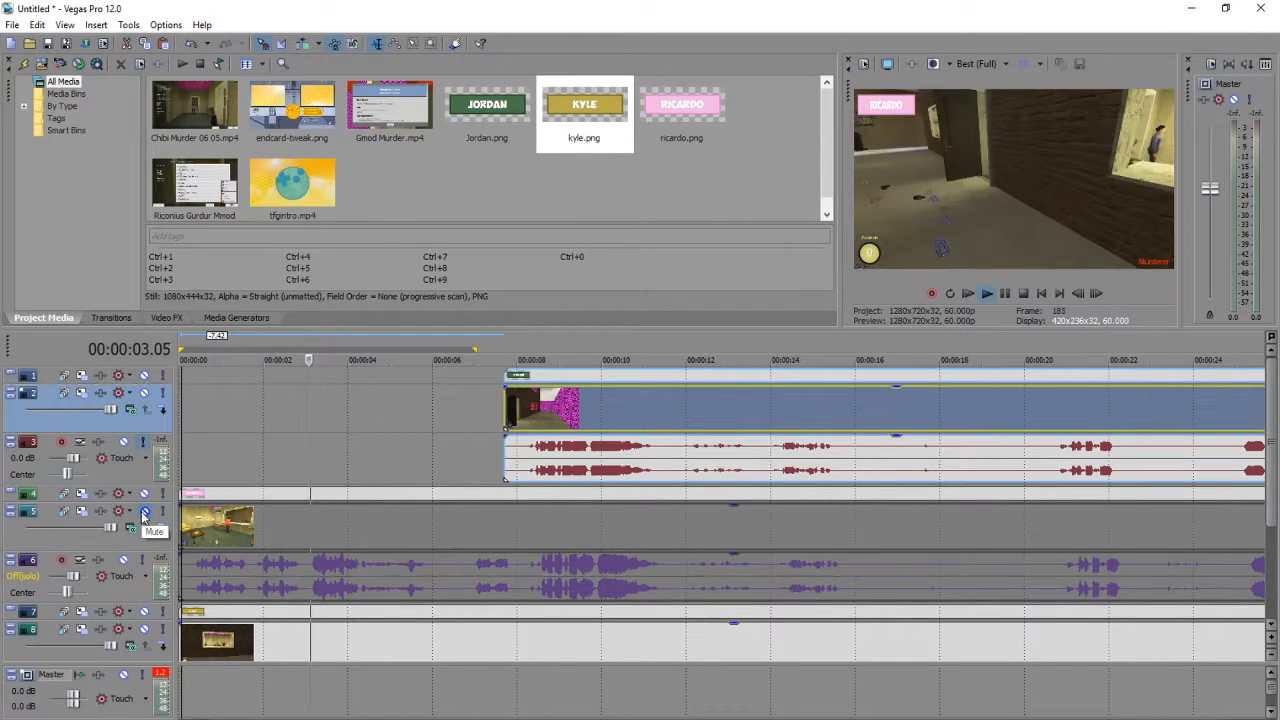
key(space)
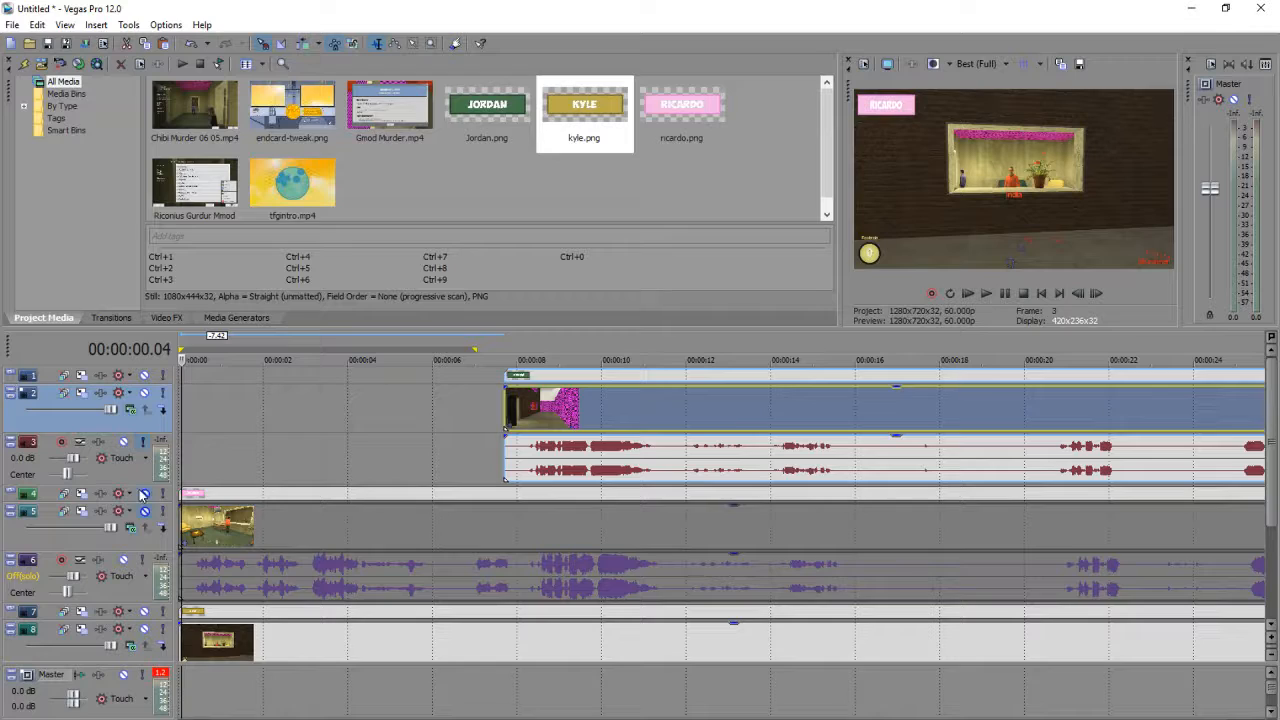
Step: Mute the pink label track as well, play the opening seconds, and unmute the second player's label and video tracks
key(space)
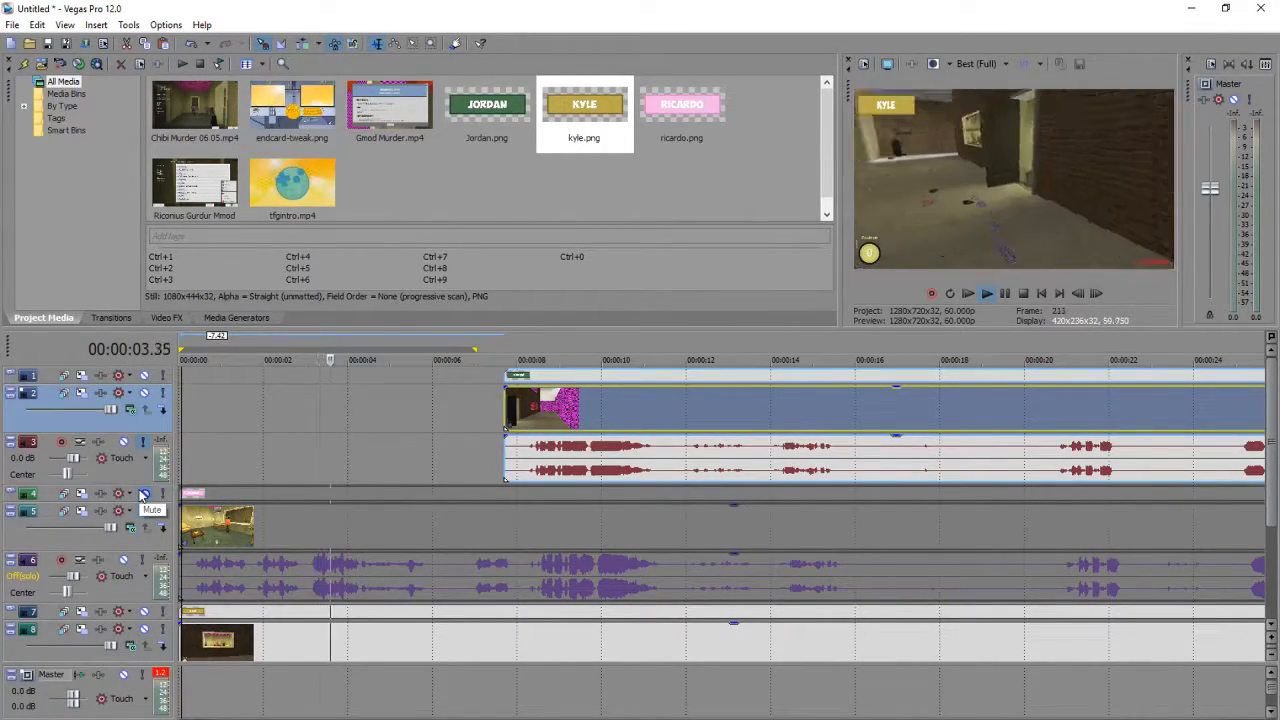
key(space)
click(143, 493)
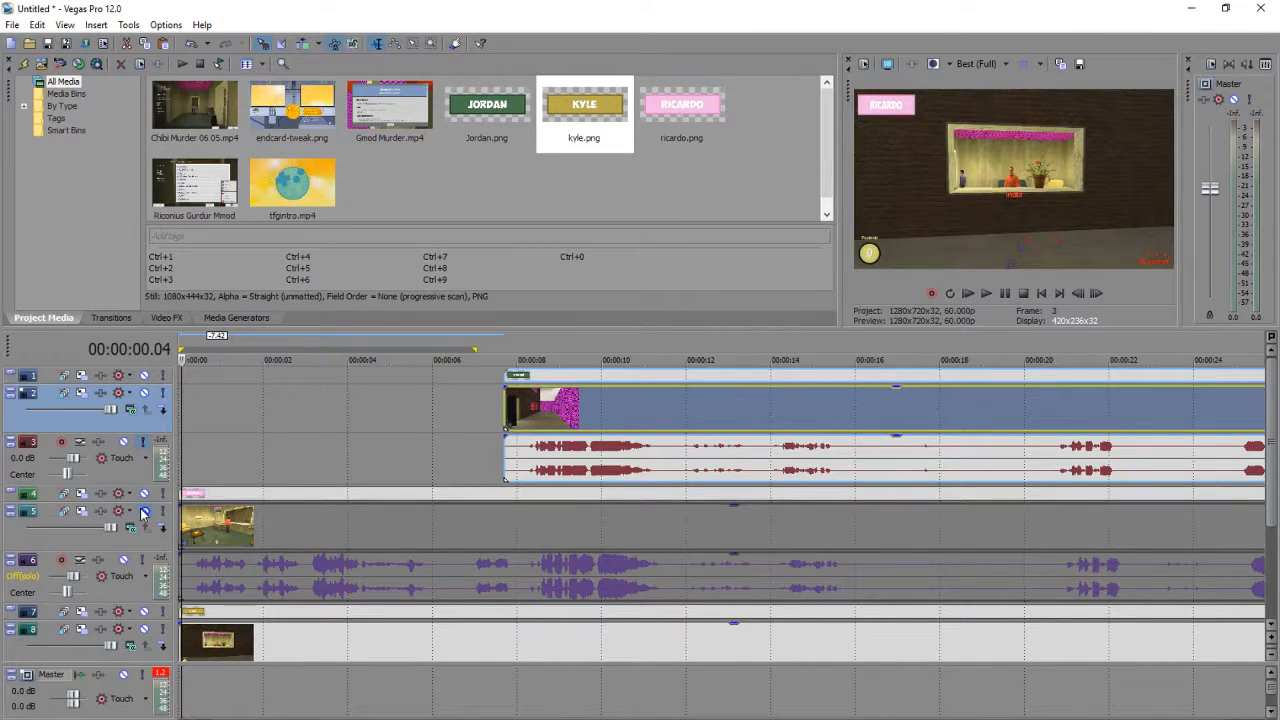
click(143, 511)
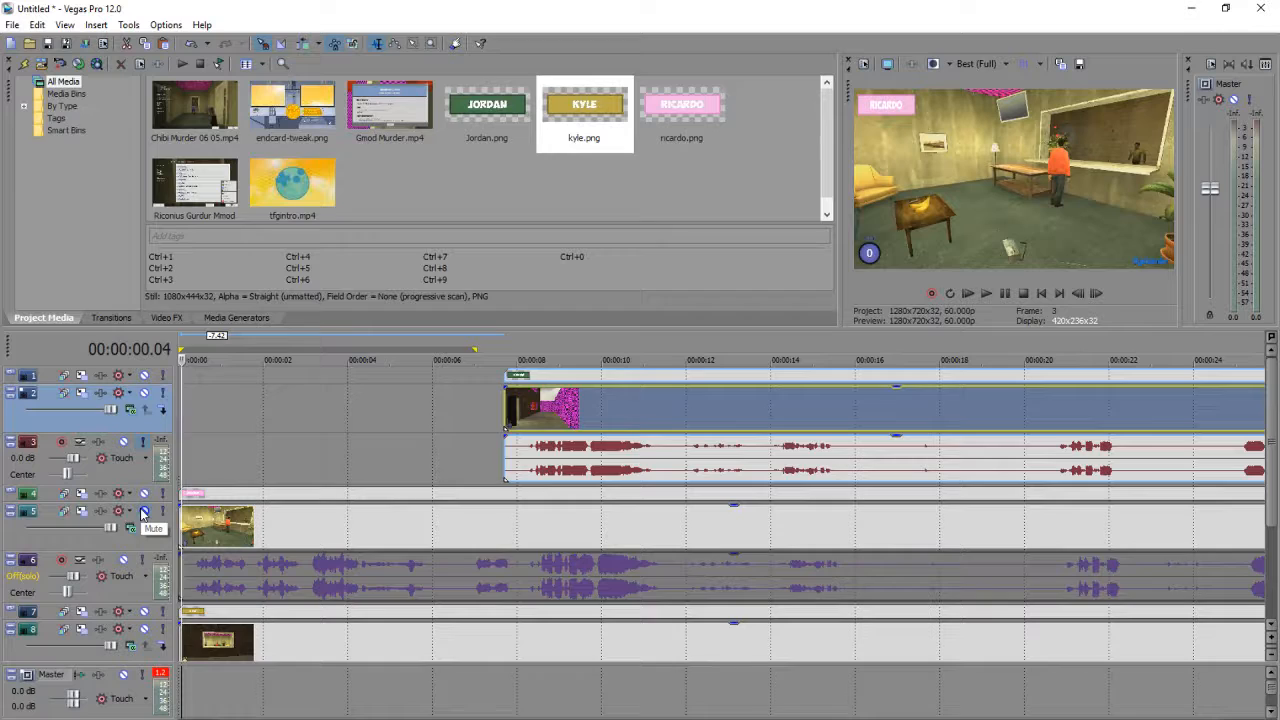
Step: Trim the start of the second player's grouped label, video and audio to about 00:00:11.05 and play the opening
click(318, 526)
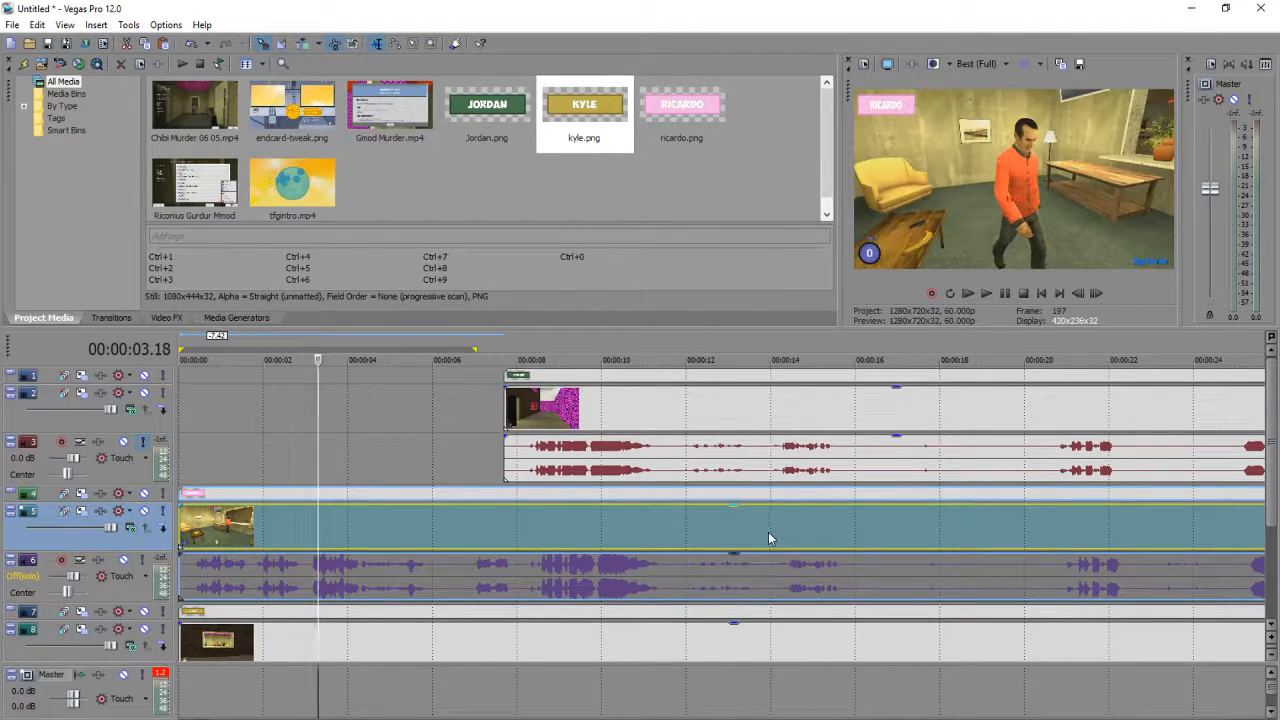
scroll(1274, 510, down, 2)
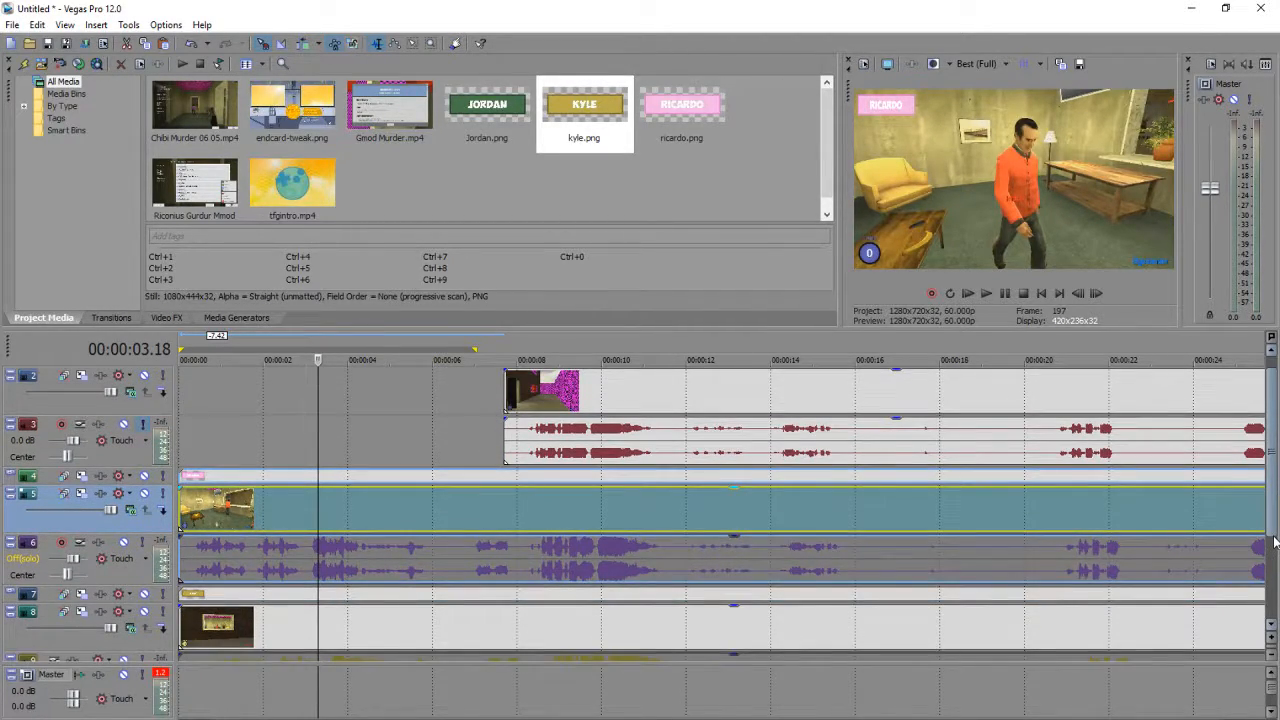
click(215, 525)
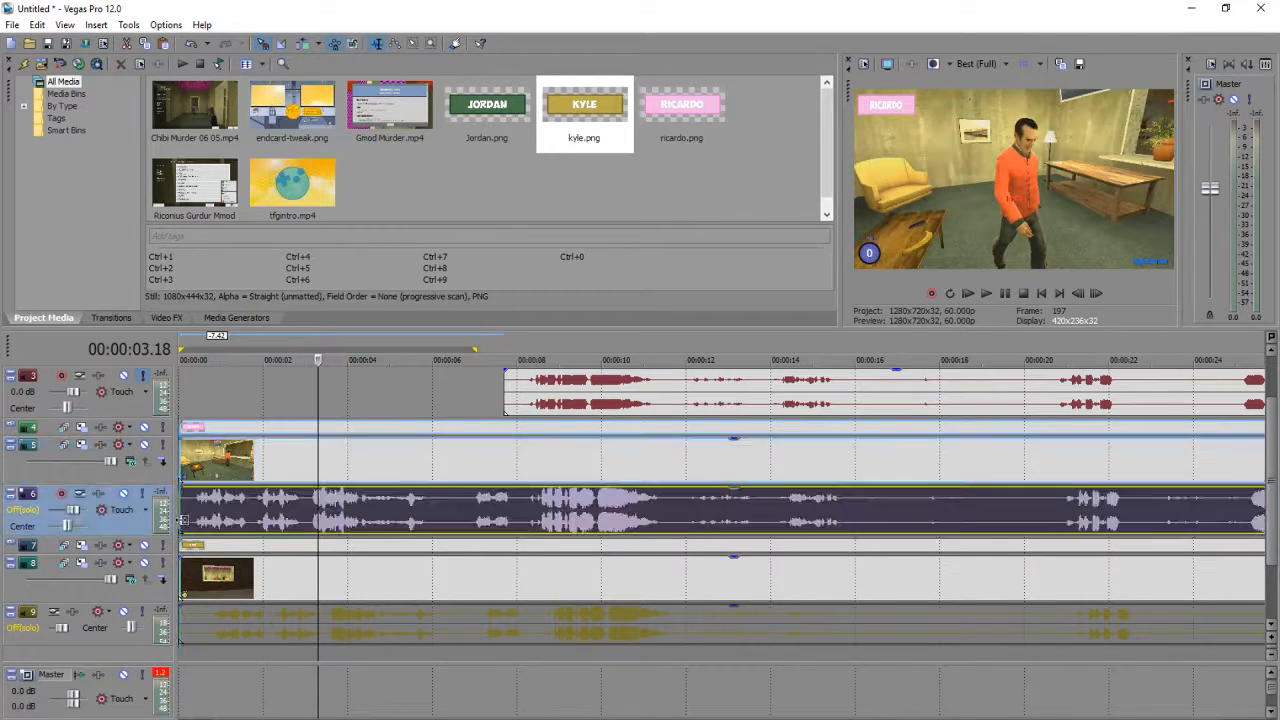
key(Delete)
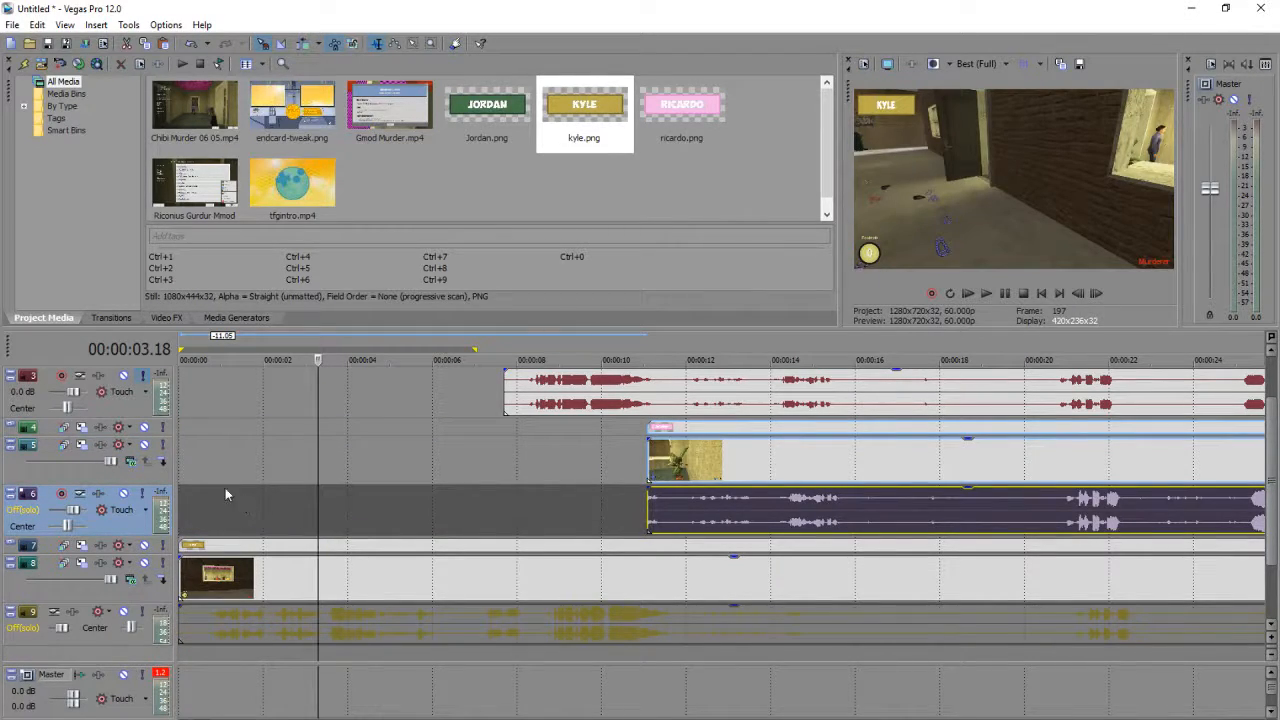
click(196, 485)
key(space)
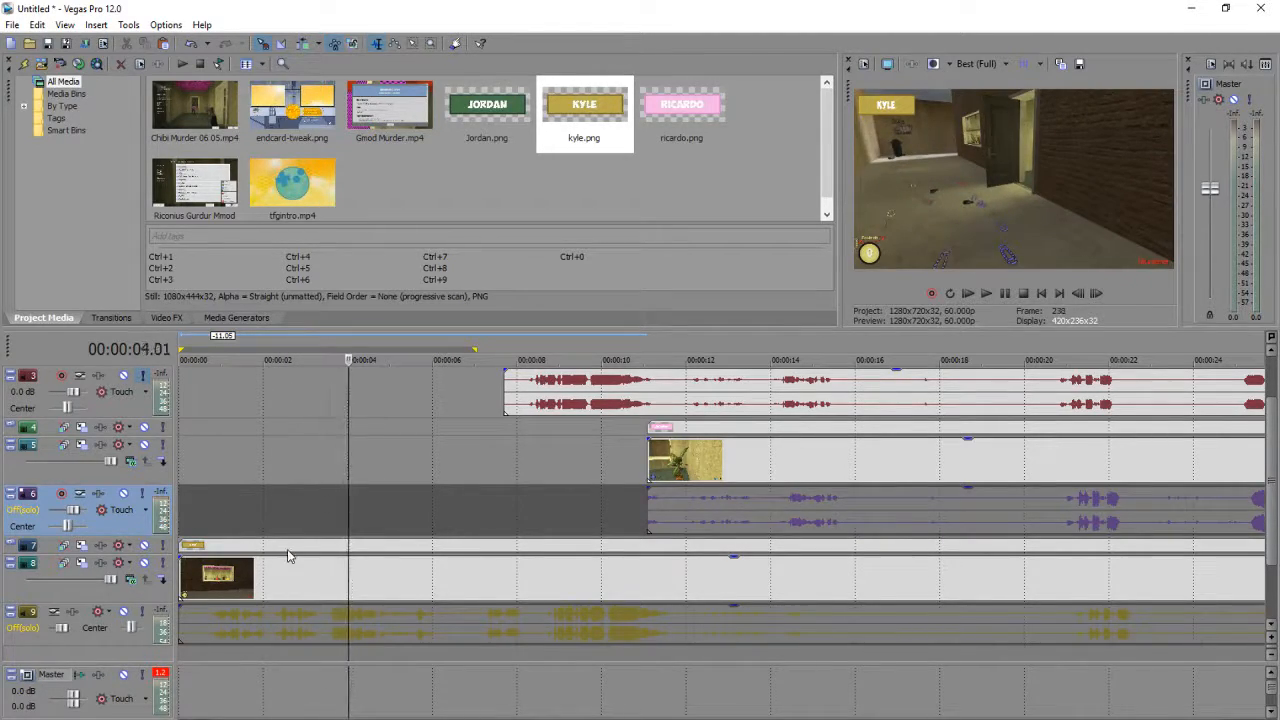
click(134, 23)
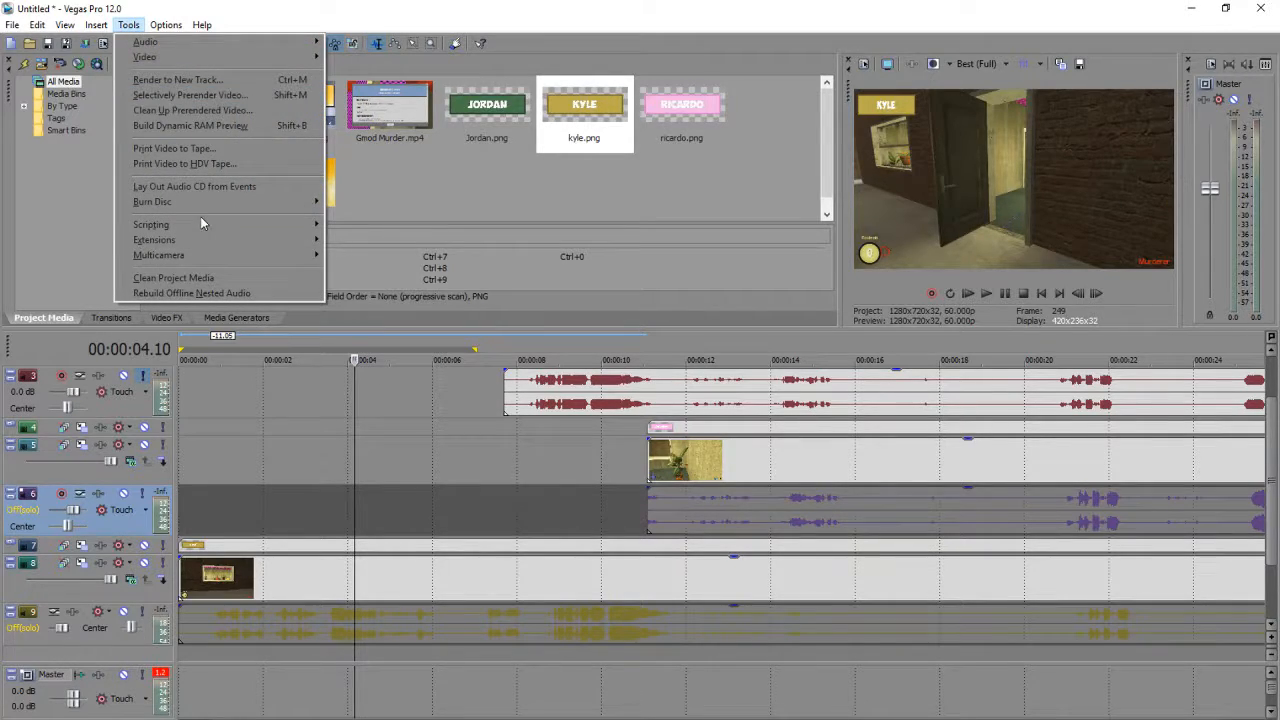
mouse_move(200, 254)
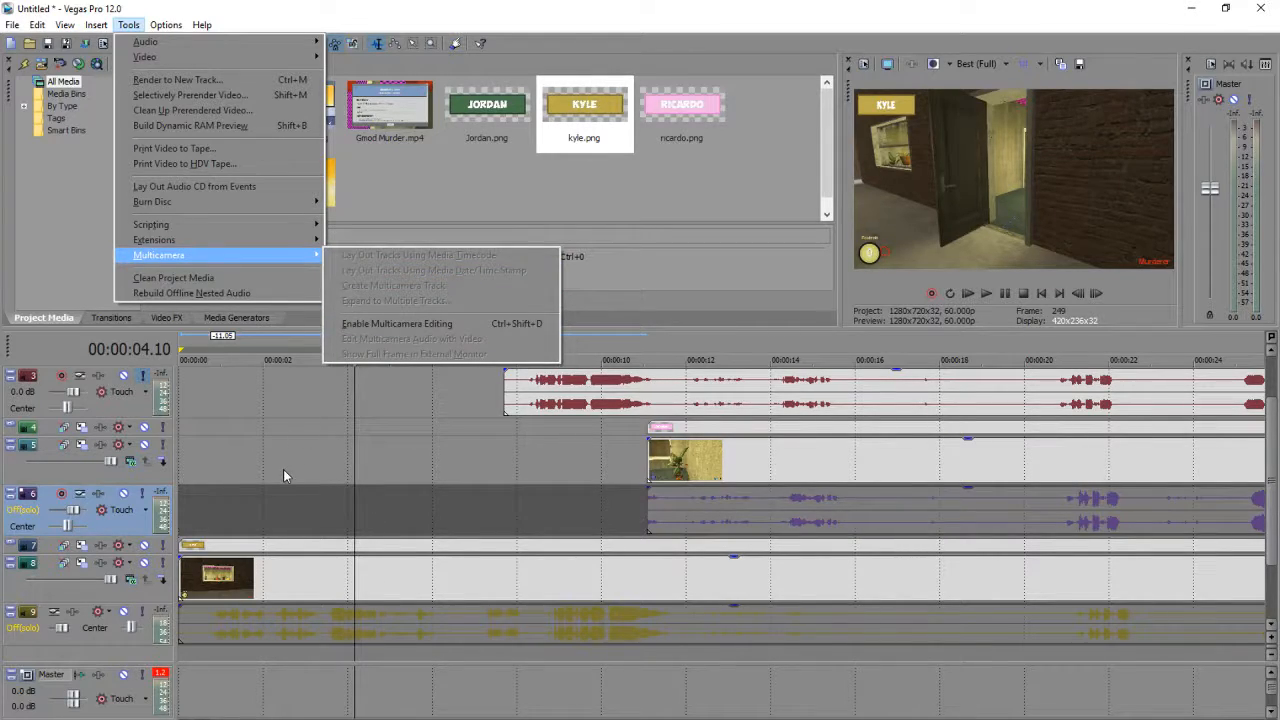
click(354, 505)
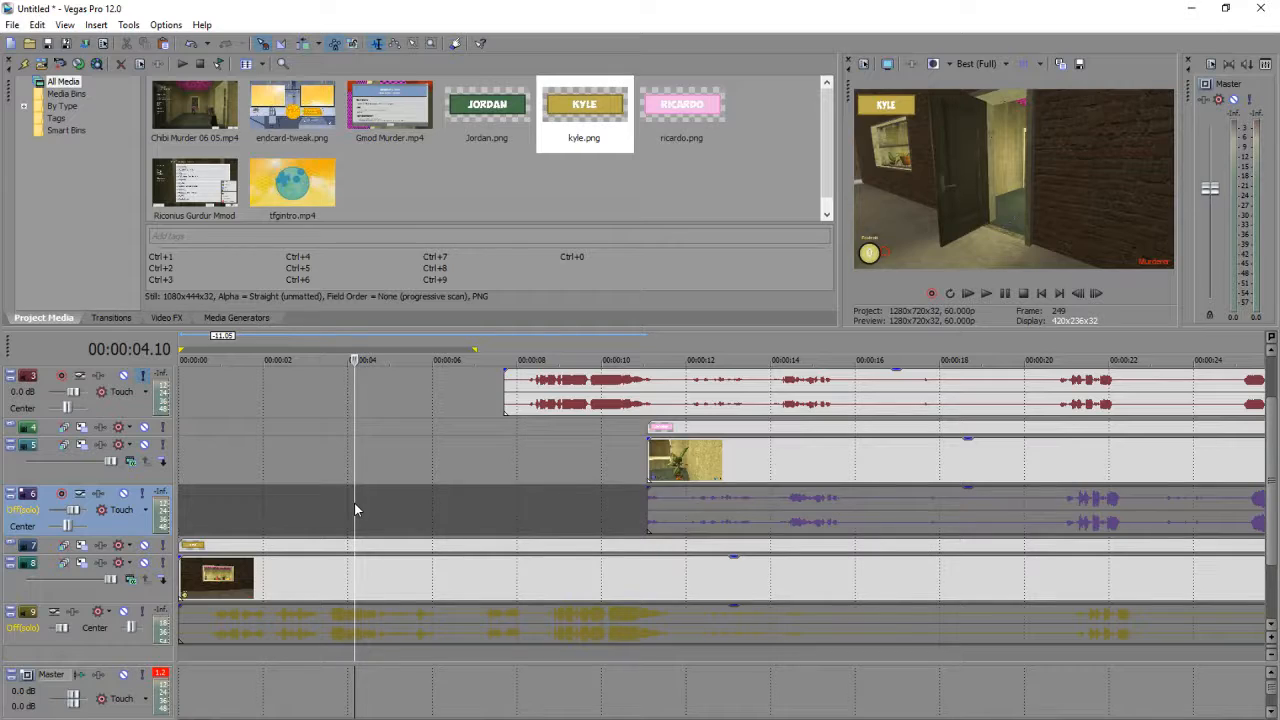
Step: Trim the third player's group to start at about 13 seconds and extend the second player's group back to the timeline start
key(space)
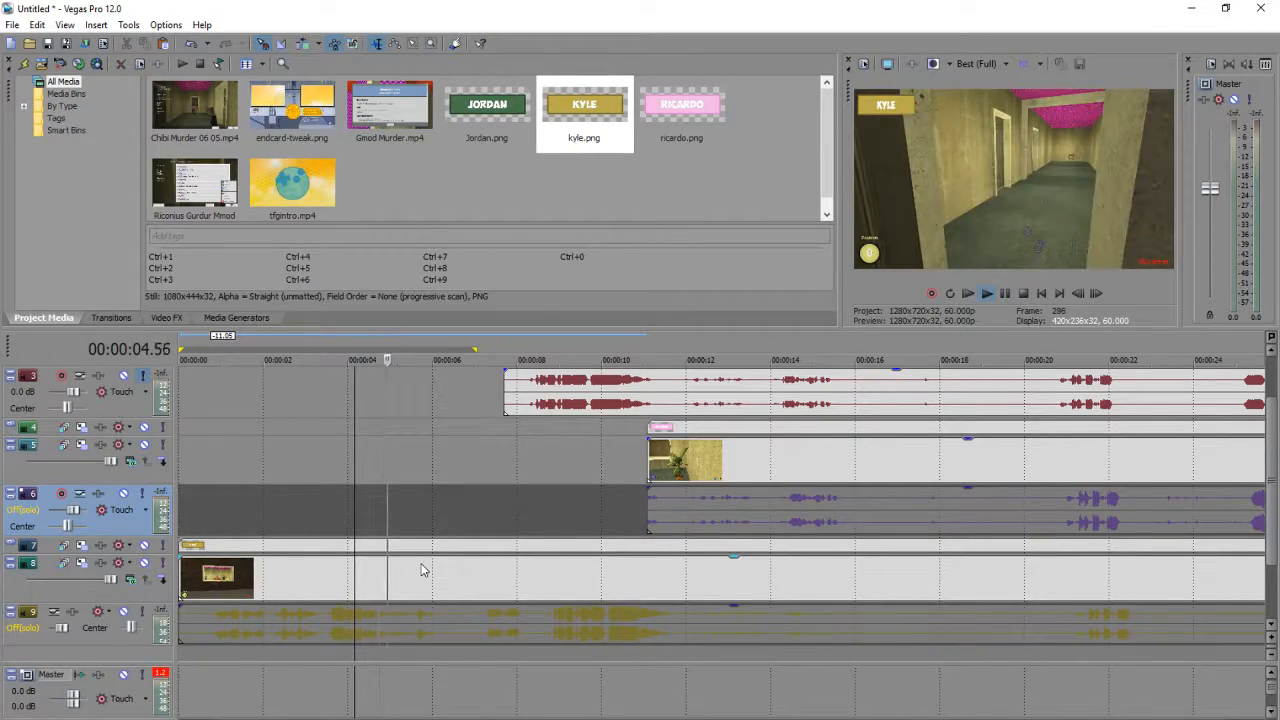
key(space)
click(363, 508)
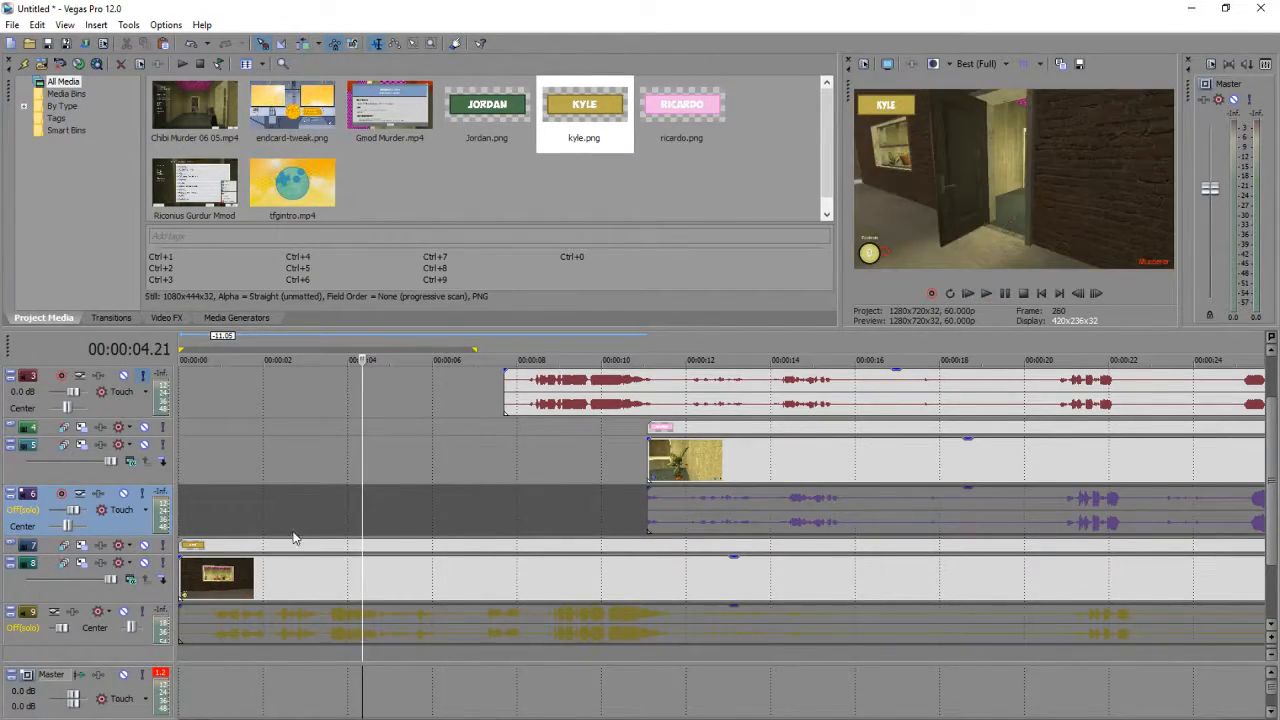
drag(378, 585, 740, 586)
drag(649, 463, 164, 459)
Step: Split the clips at 00:00:00.22 and delete the second player's short opening piece
click(194, 460)
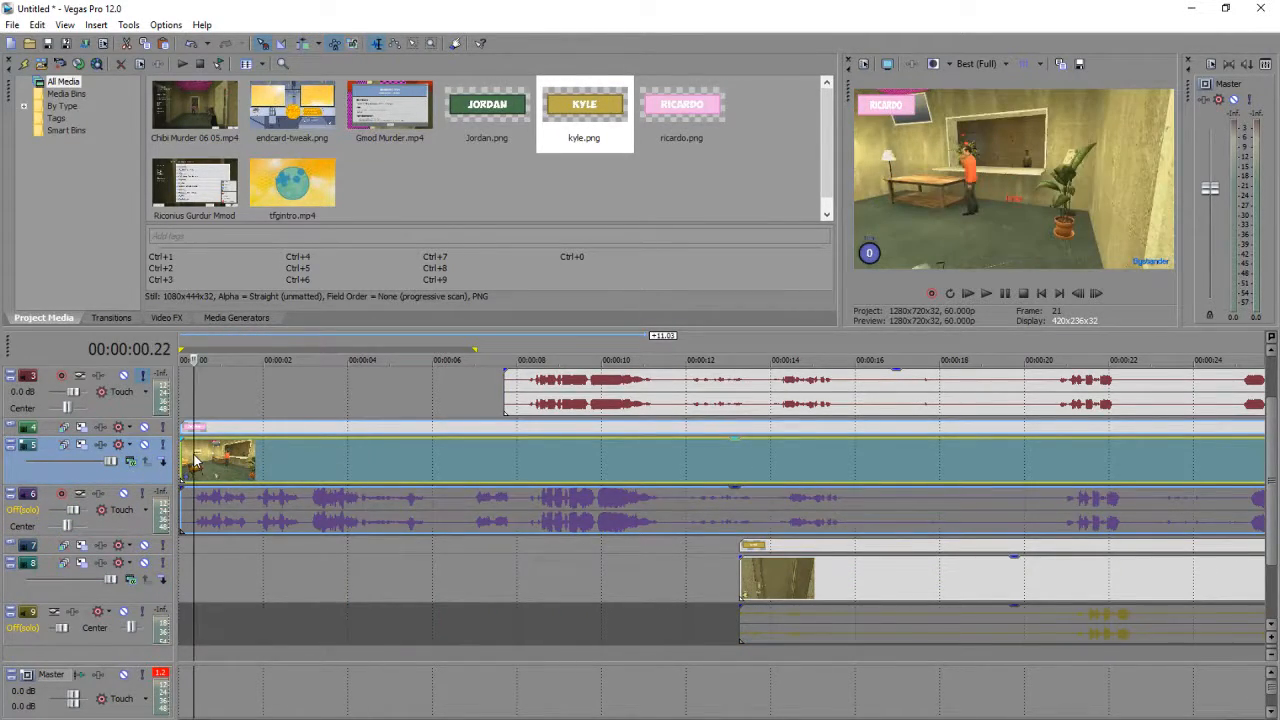
scroll(195, 460, up, 3)
key(ctrl+a)
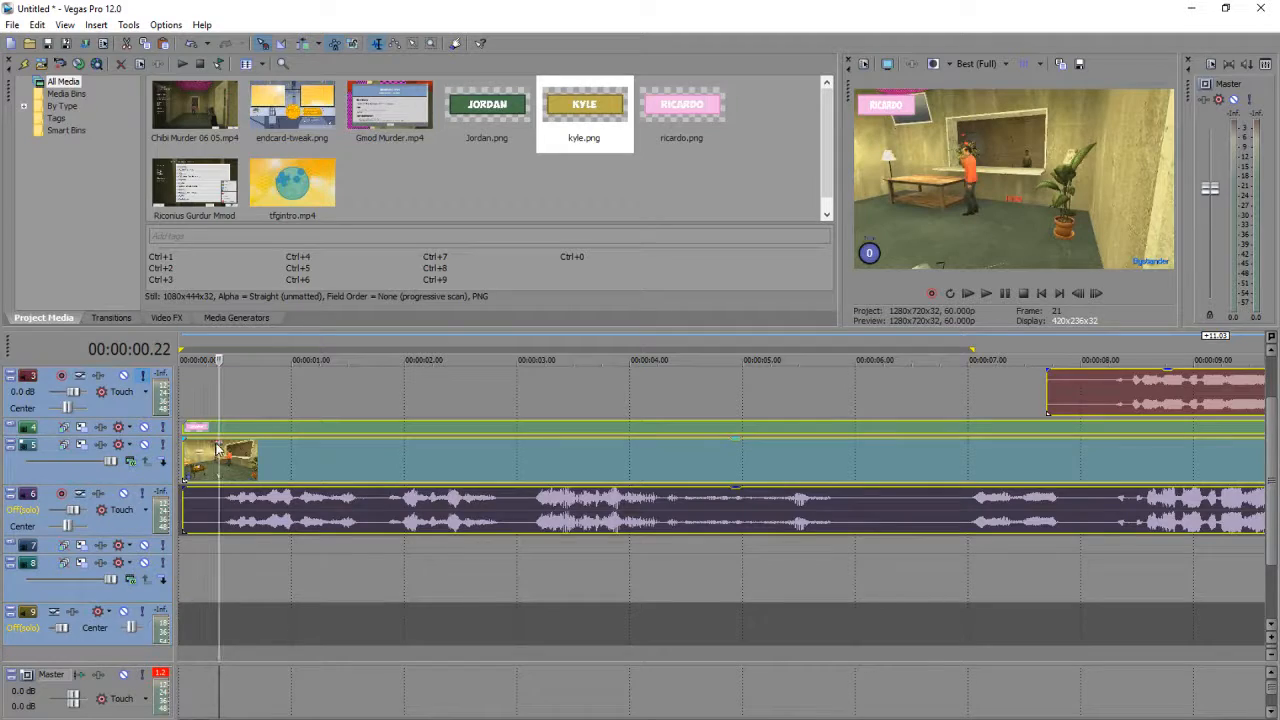
key(s)
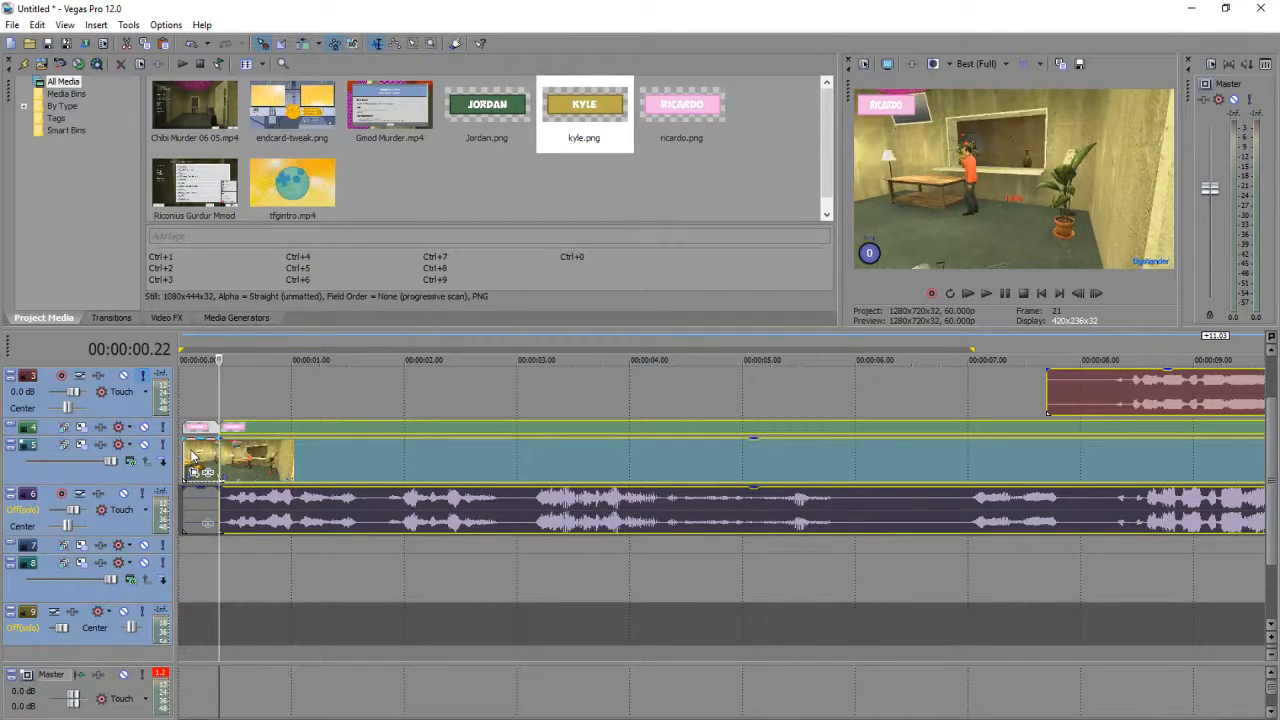
click(193, 458)
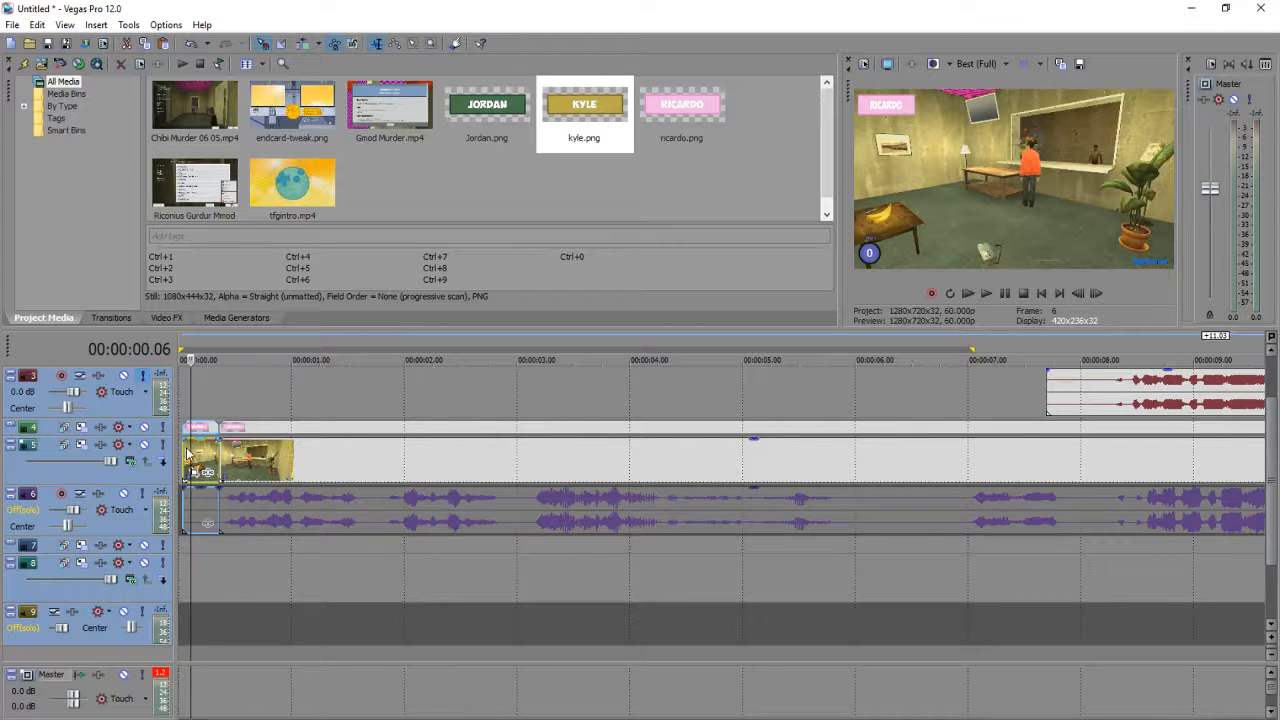
key(Delete)
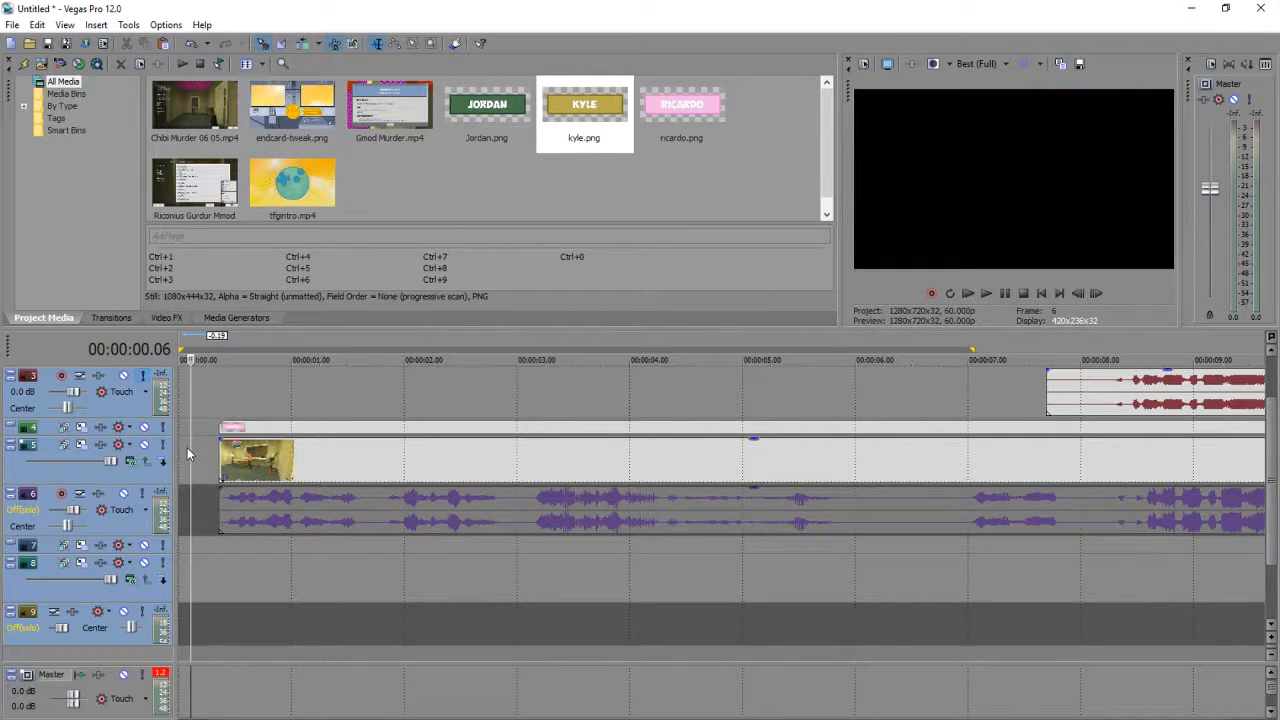
Step: Move all clips together about 22 frames earlier so the second player's footage begins at the timeline start
key(ctrl+a)
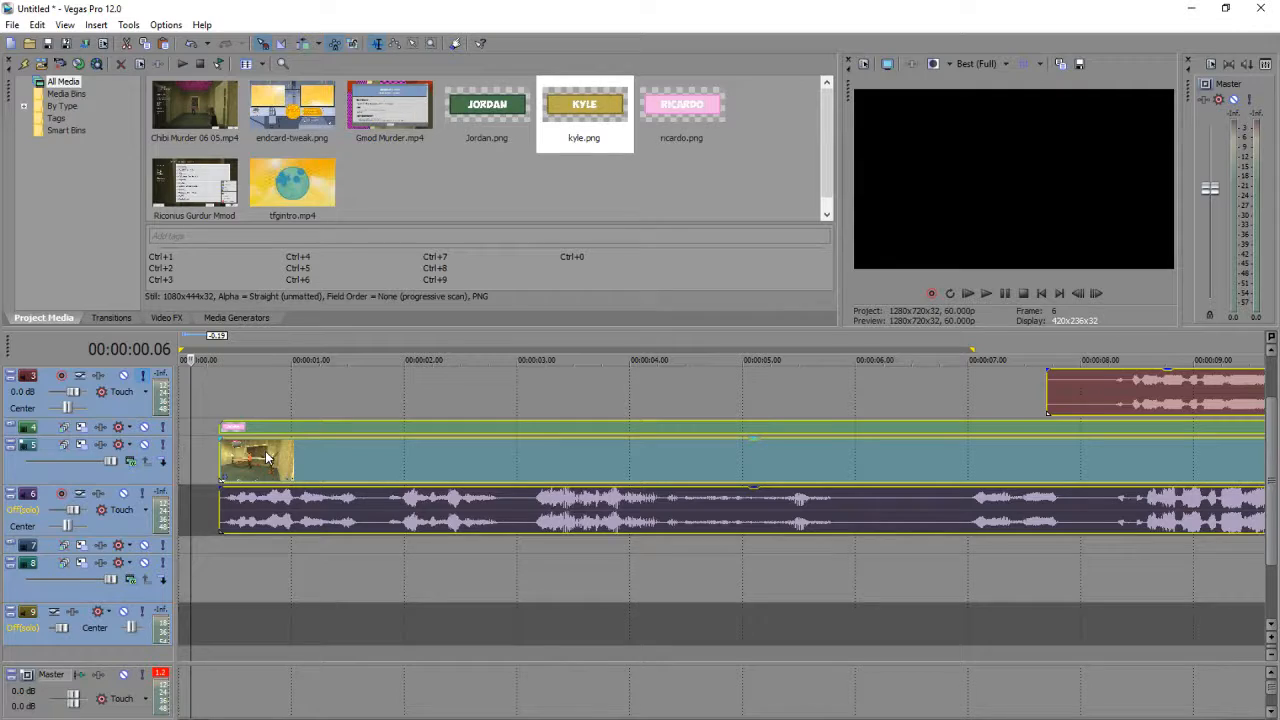
drag(267, 458, 203, 453)
scroll(675, 510, down, 10)
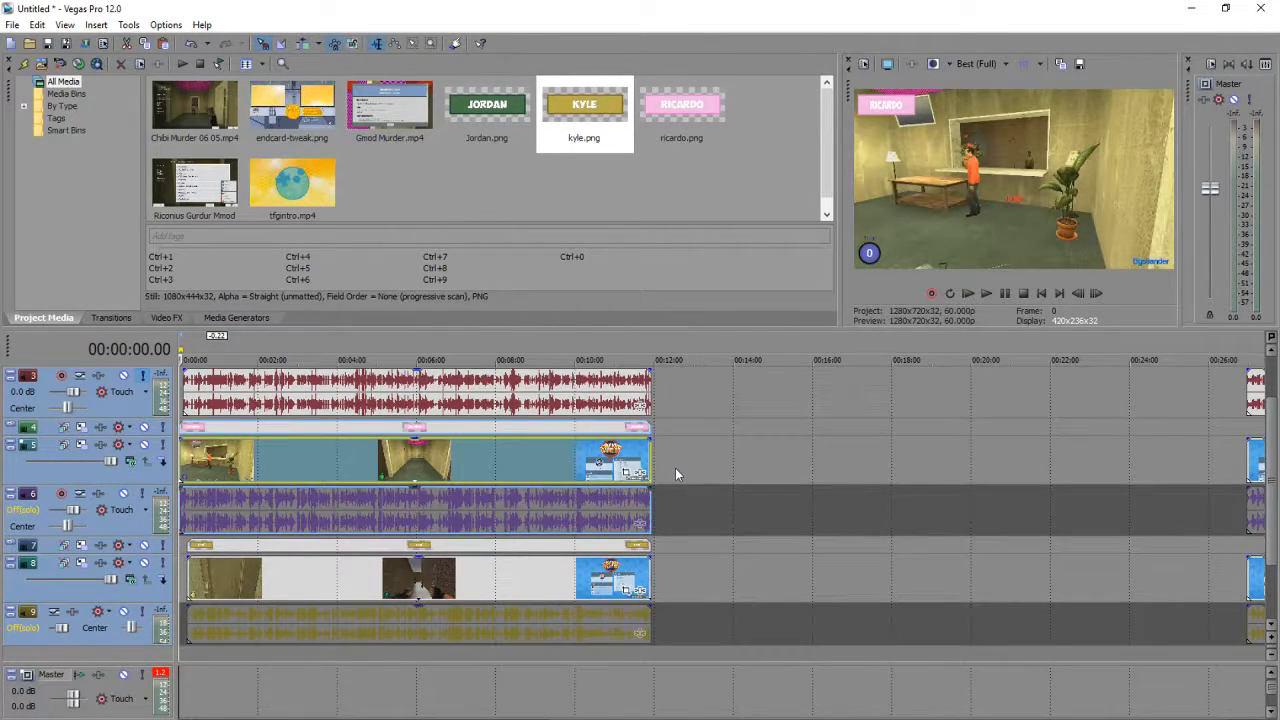
Step: Turn off solo on the first player's audio track and play the timeline from the start
scroll(677, 459, up, 12)
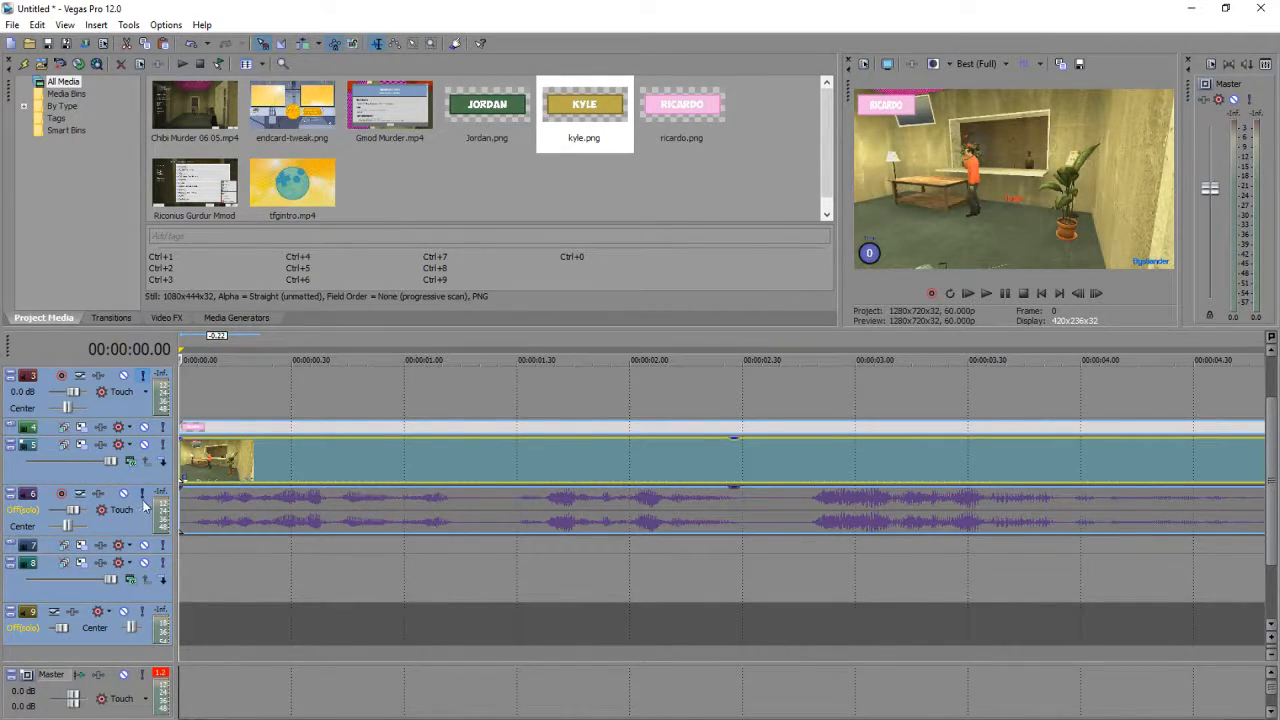
click(140, 376)
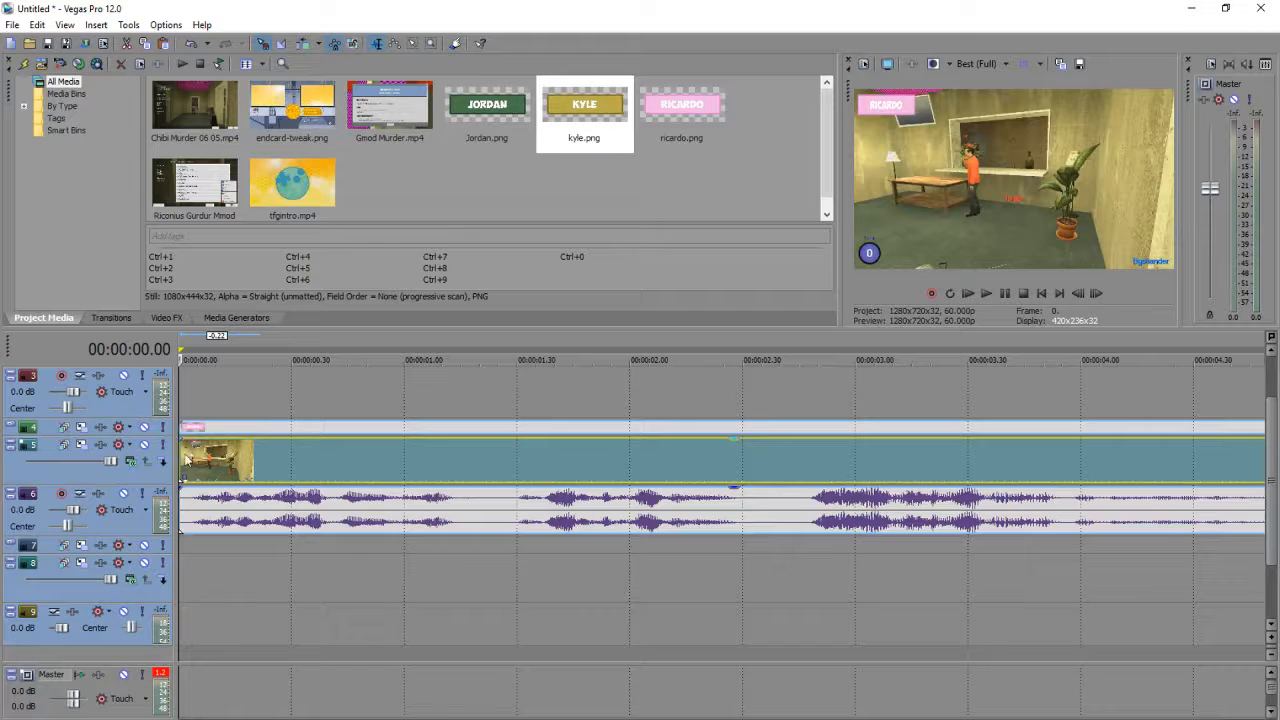
key(space)
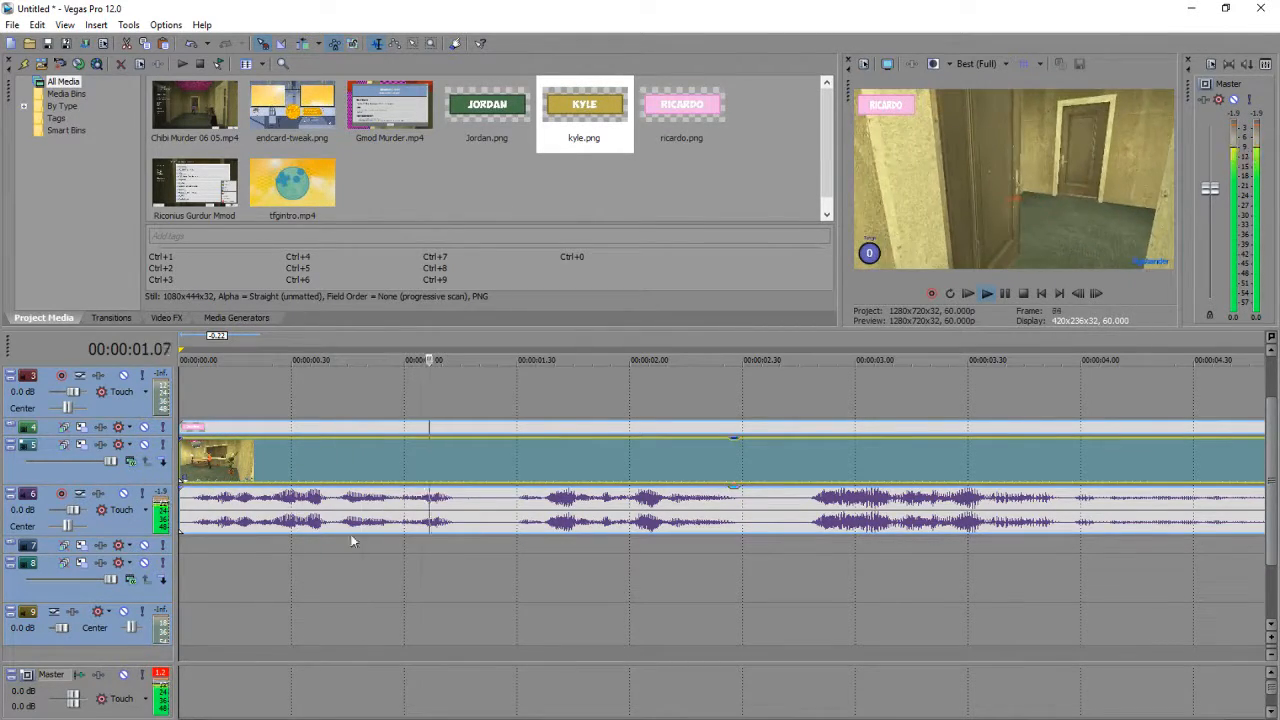
scroll(450, 561, down, 5)
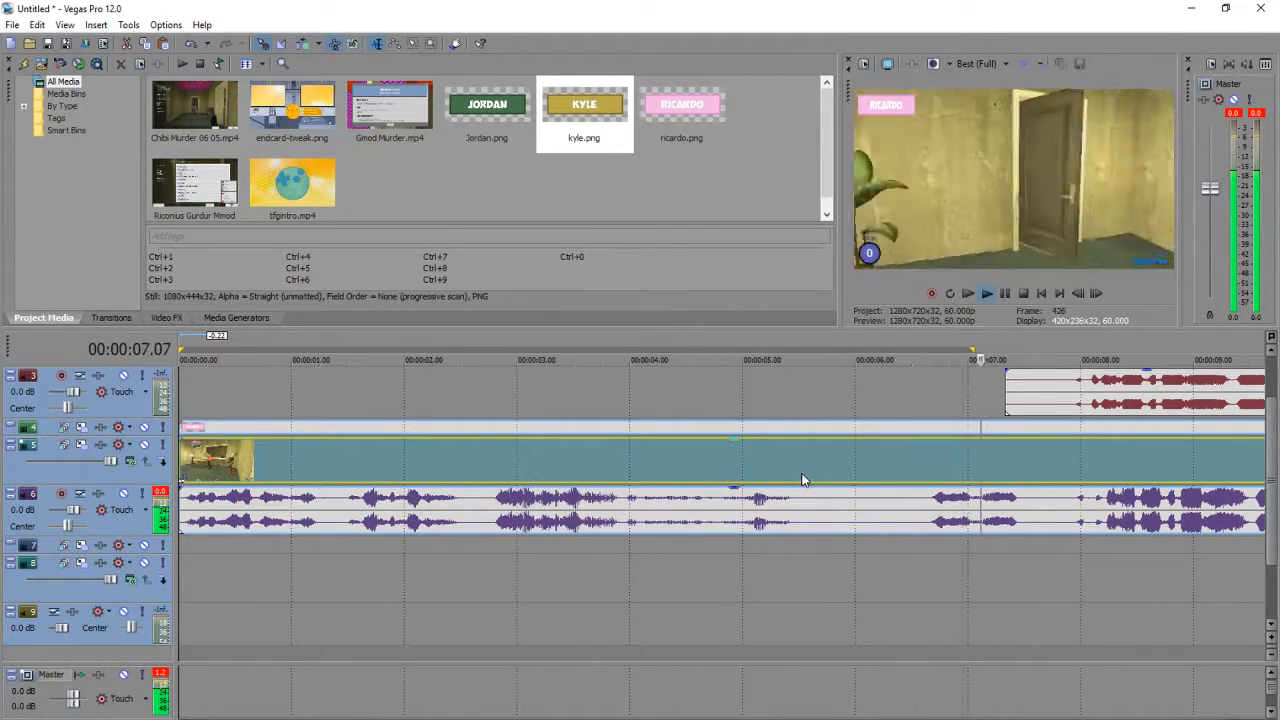
key(space)
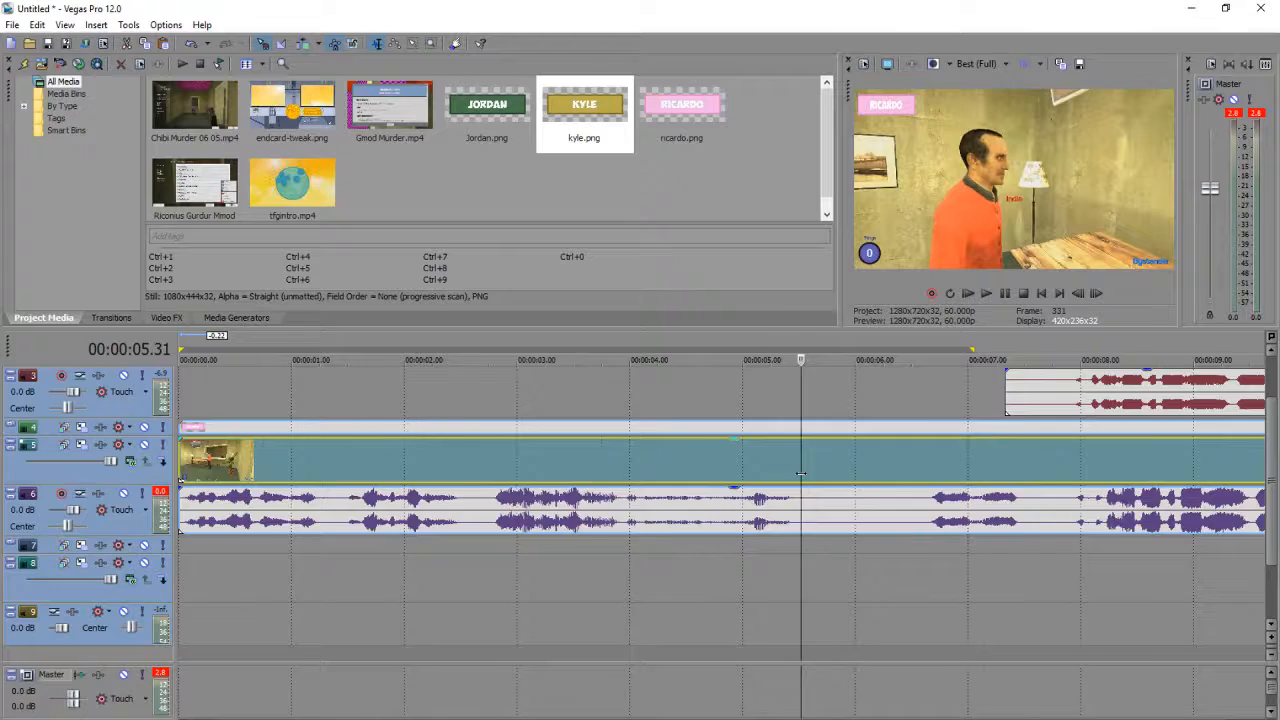
Step: Trim the starts of the first and third players' grouped clips to about 15.5 seconds and play from 00:00:05.31
drag(606, 391, 1052, 410)
drag(907, 567, 1052, 567)
key(space)
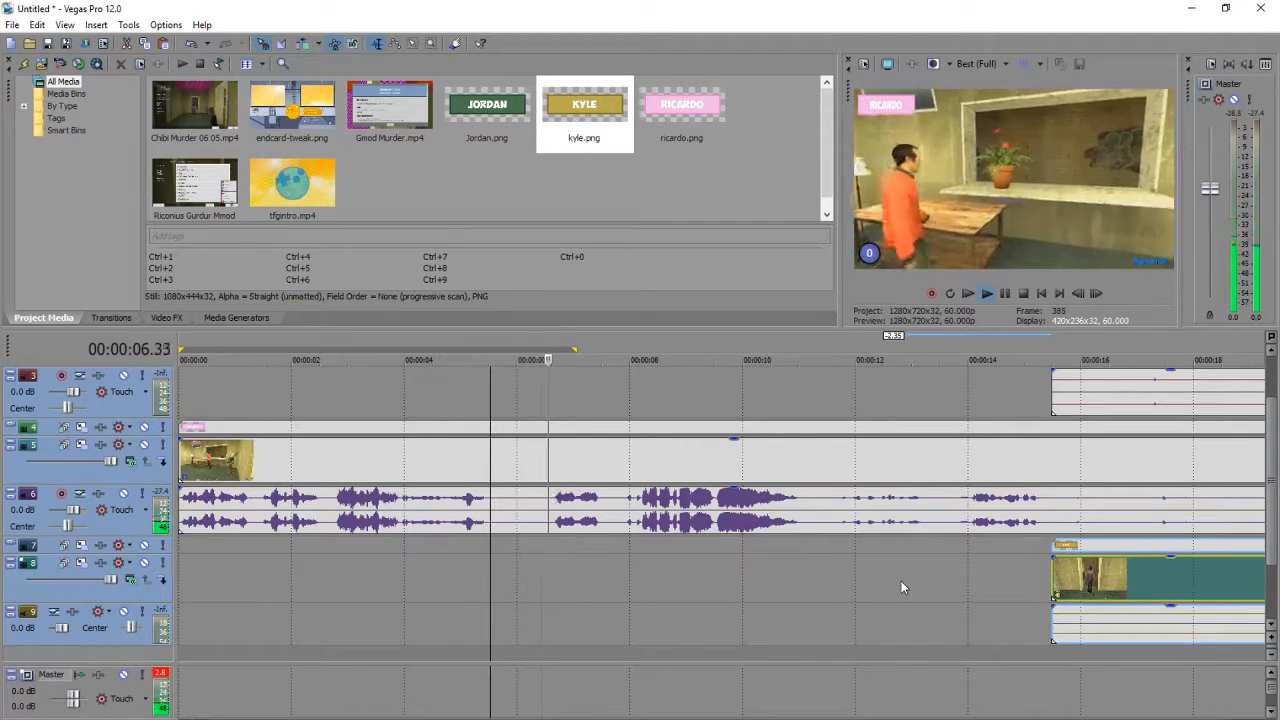
scroll(633, 481, up, 1)
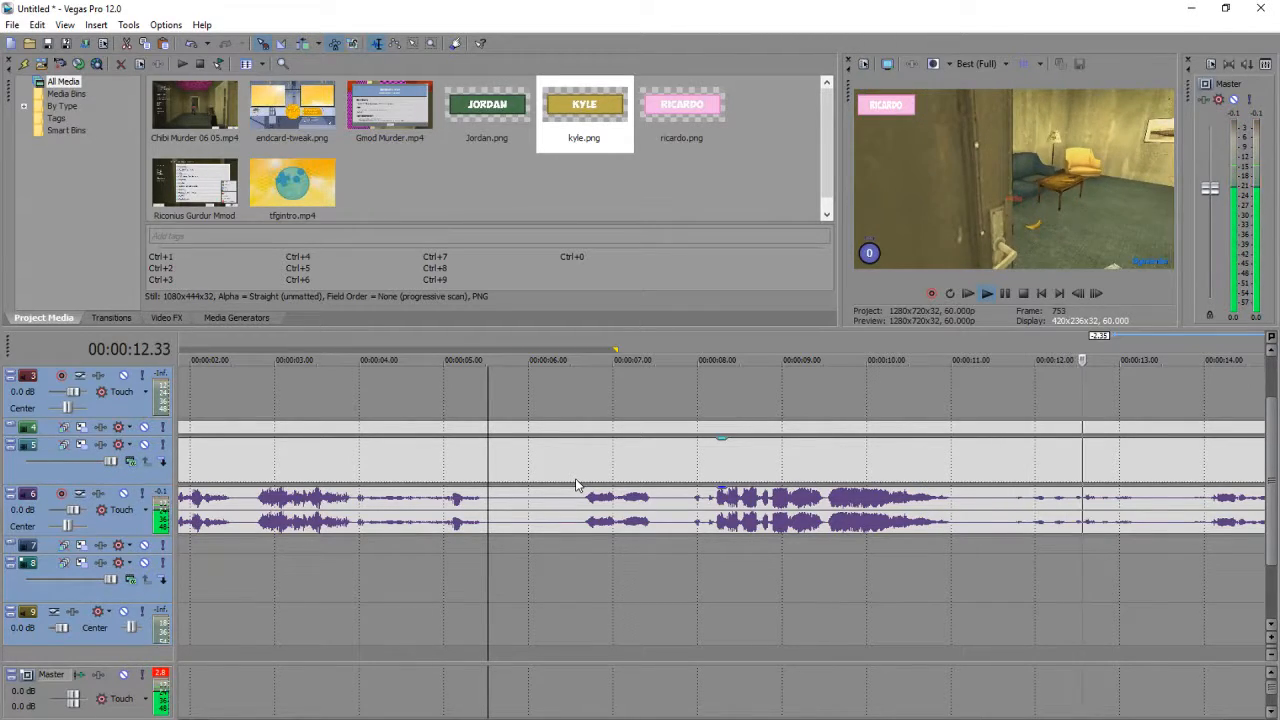
key(space)
key(ctrl+a)
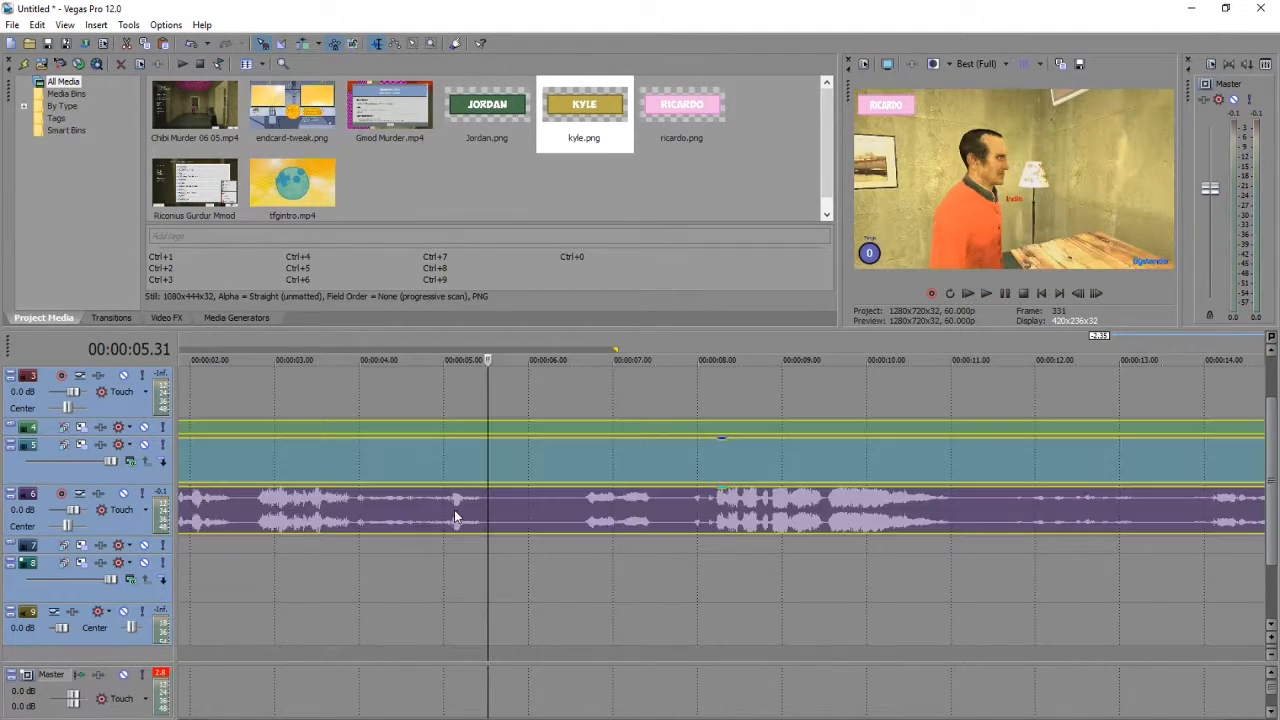
scroll(517, 520, down, 2)
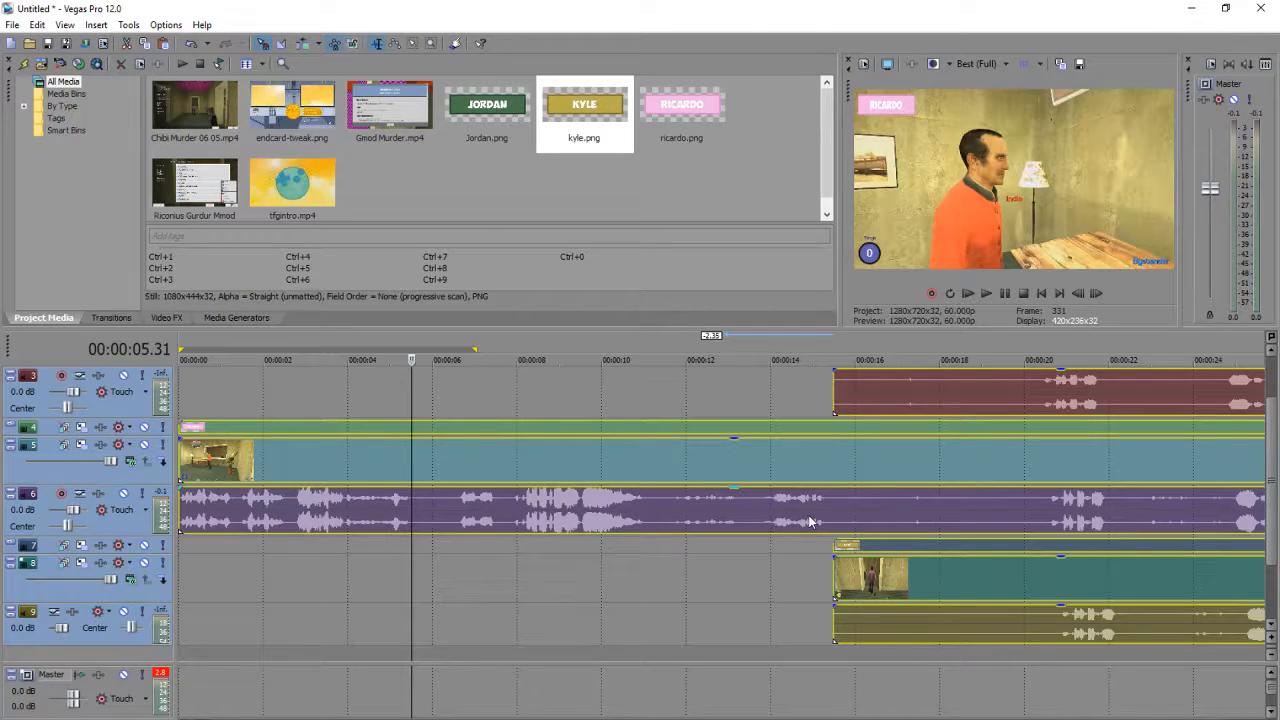
scroll(720, 573, down, 2)
scroll(568, 546, up, 1)
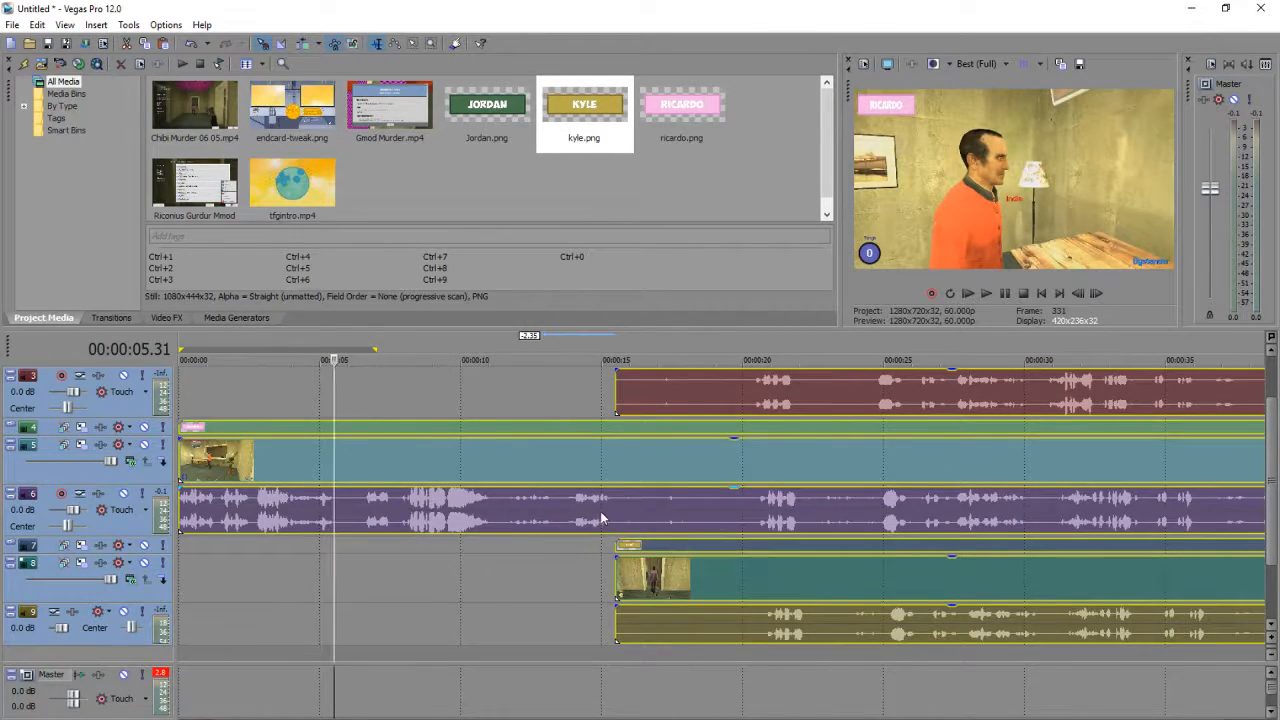
scroll(446, 531, up, 4)
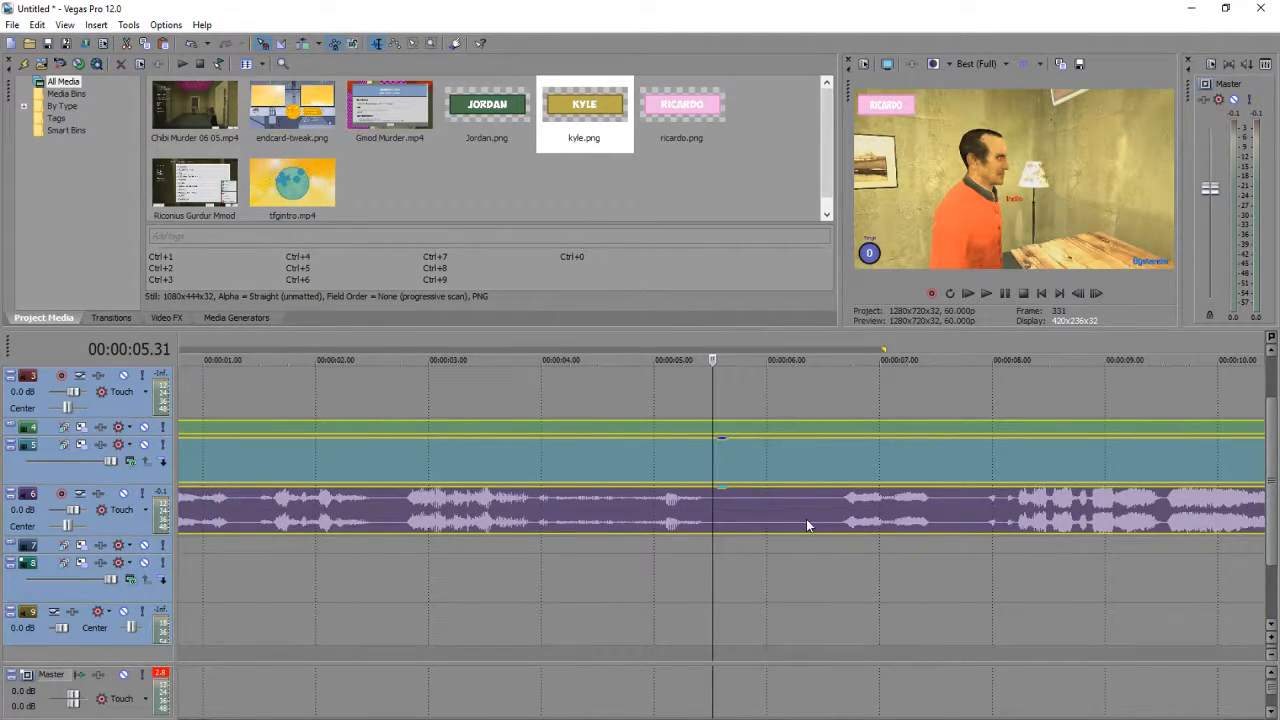
scroll(808, 524, down, 3)
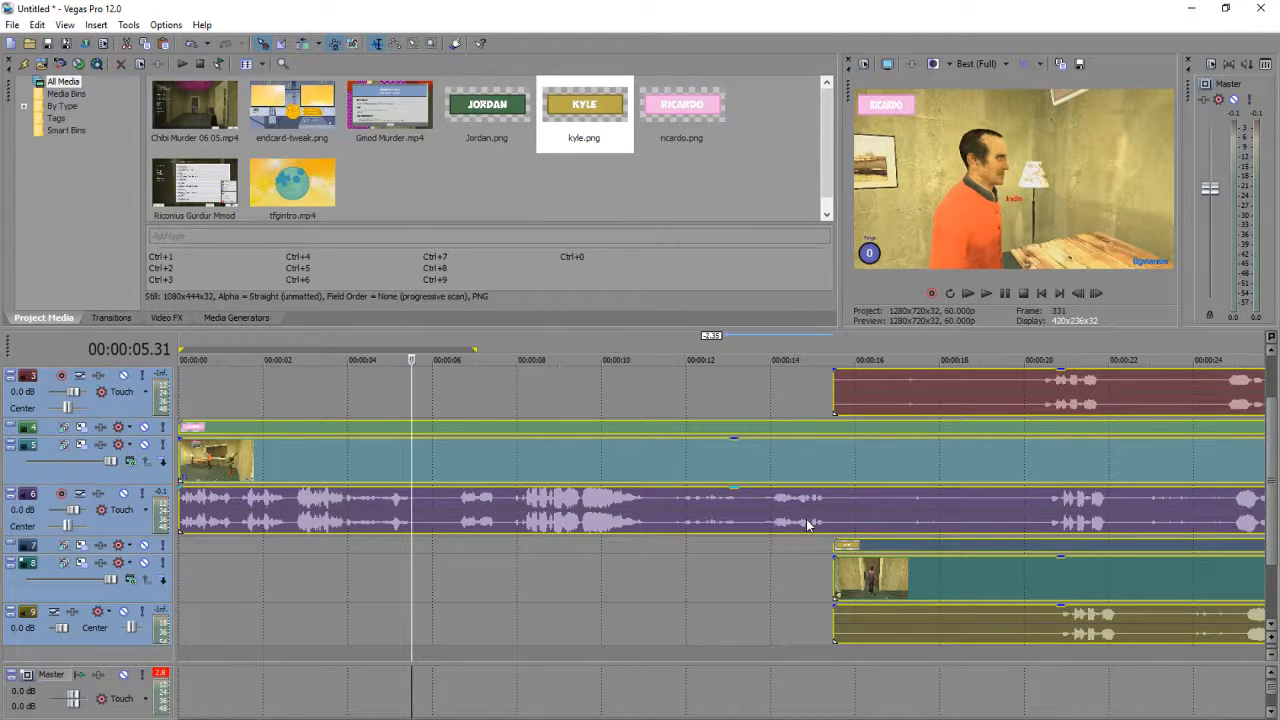
scroll(808, 524, down, 3)
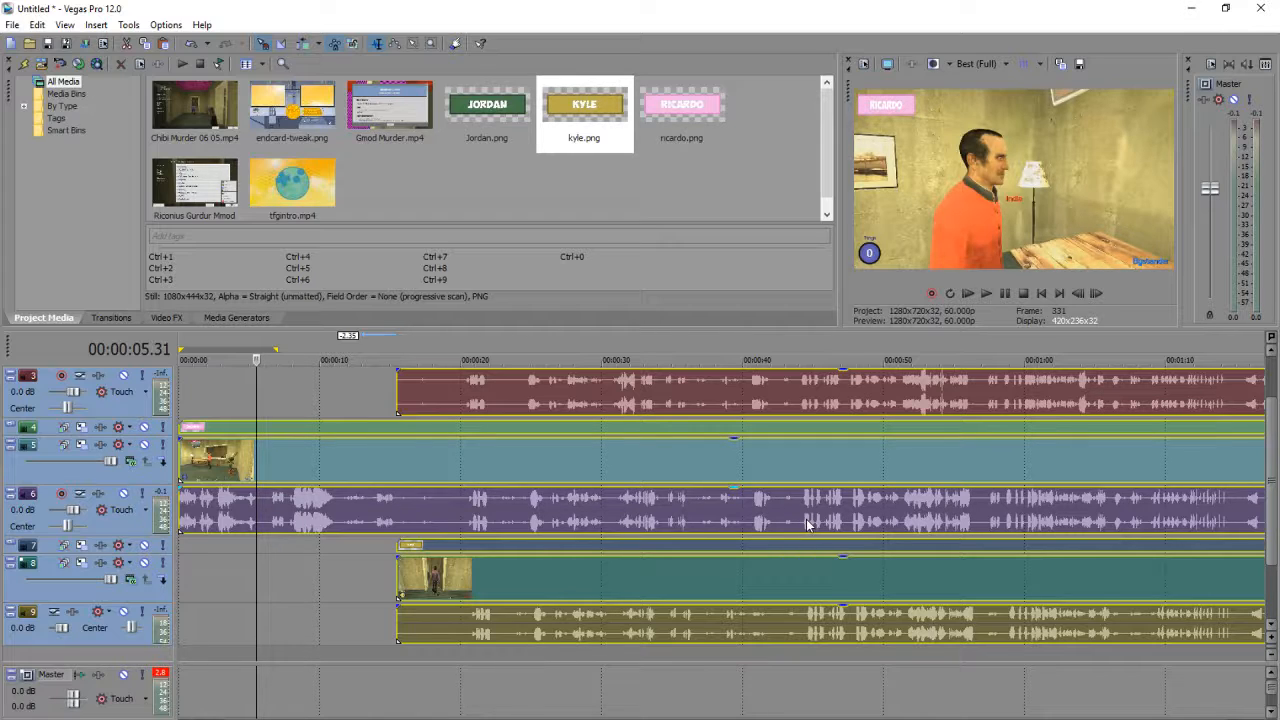
scroll(807, 522, up, 5)
scroll(919, 526, down, 1)
scroll(919, 526, up, 2)
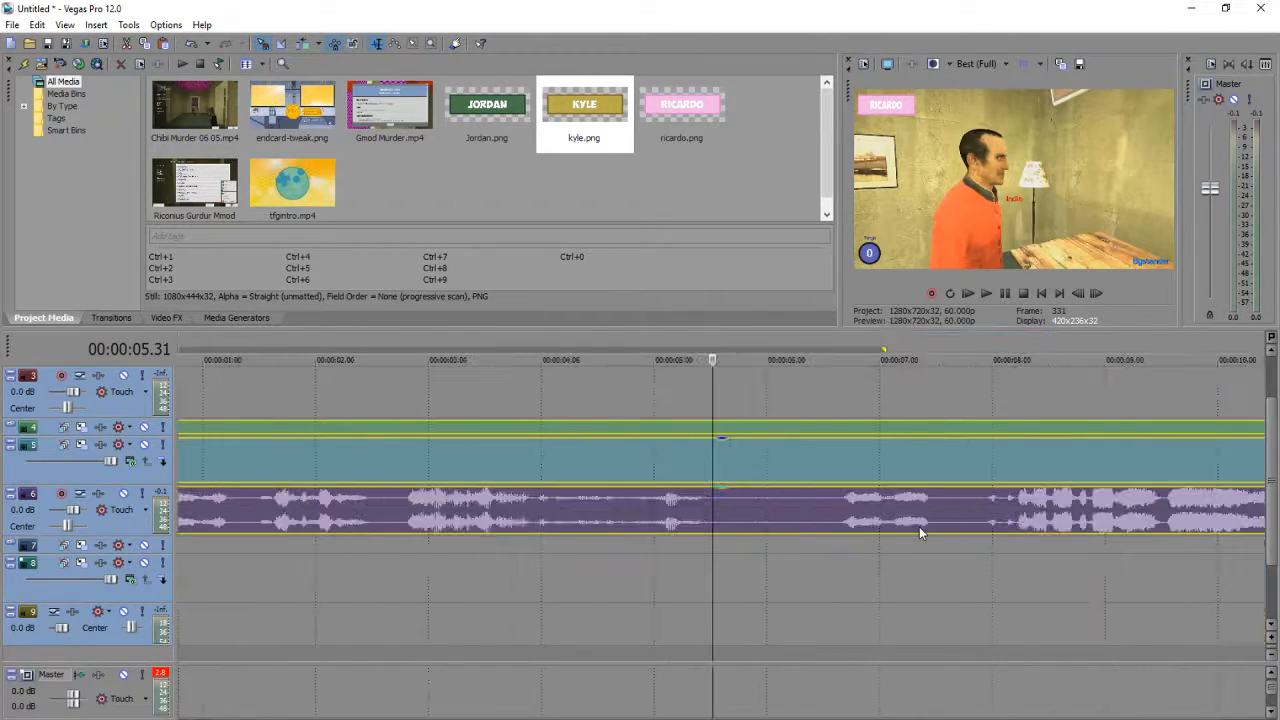
scroll(930, 562, down, 4)
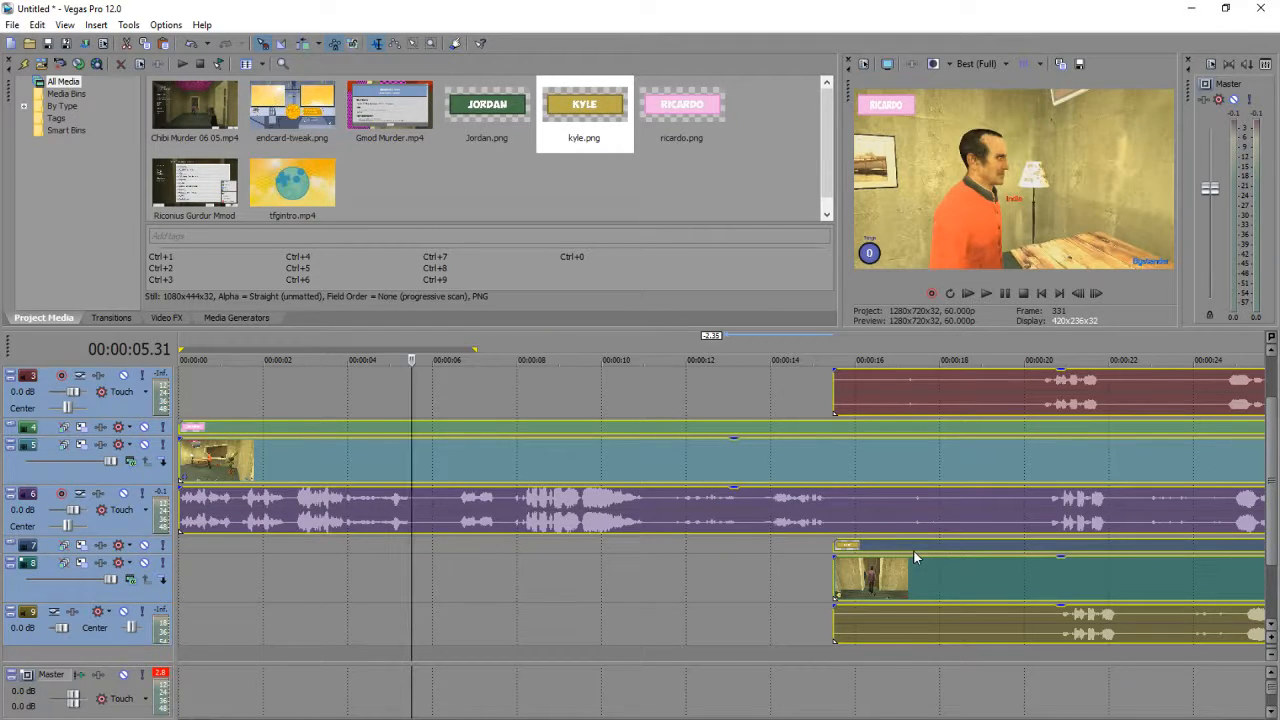
scroll(914, 557, down, 4)
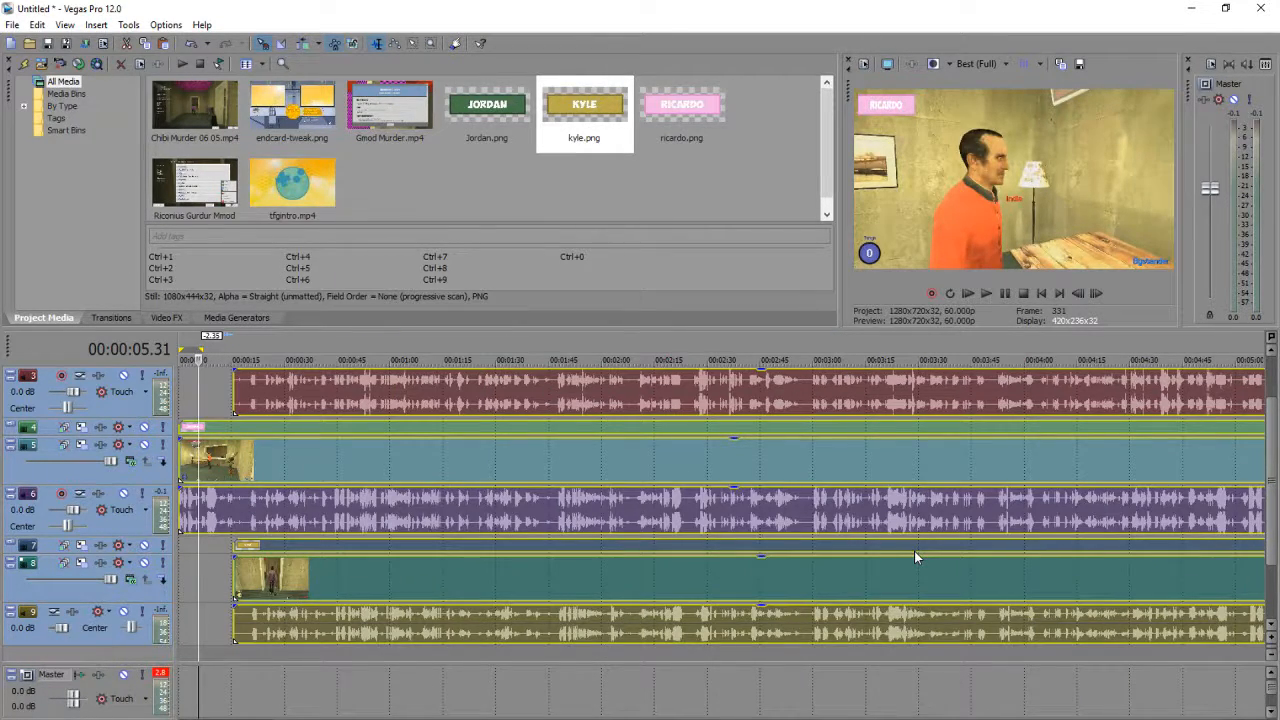
scroll(916, 557, down, 4)
scroll(315, 526, up, 7)
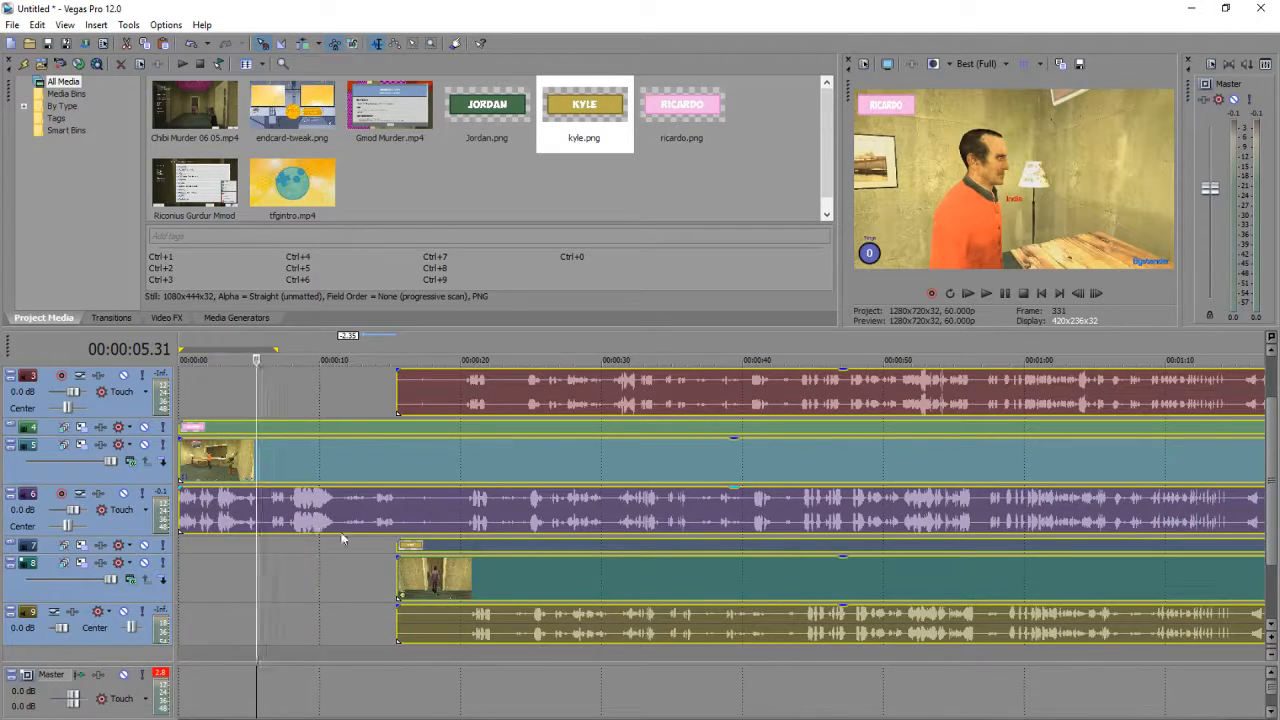
scroll(542, 543, up, 4)
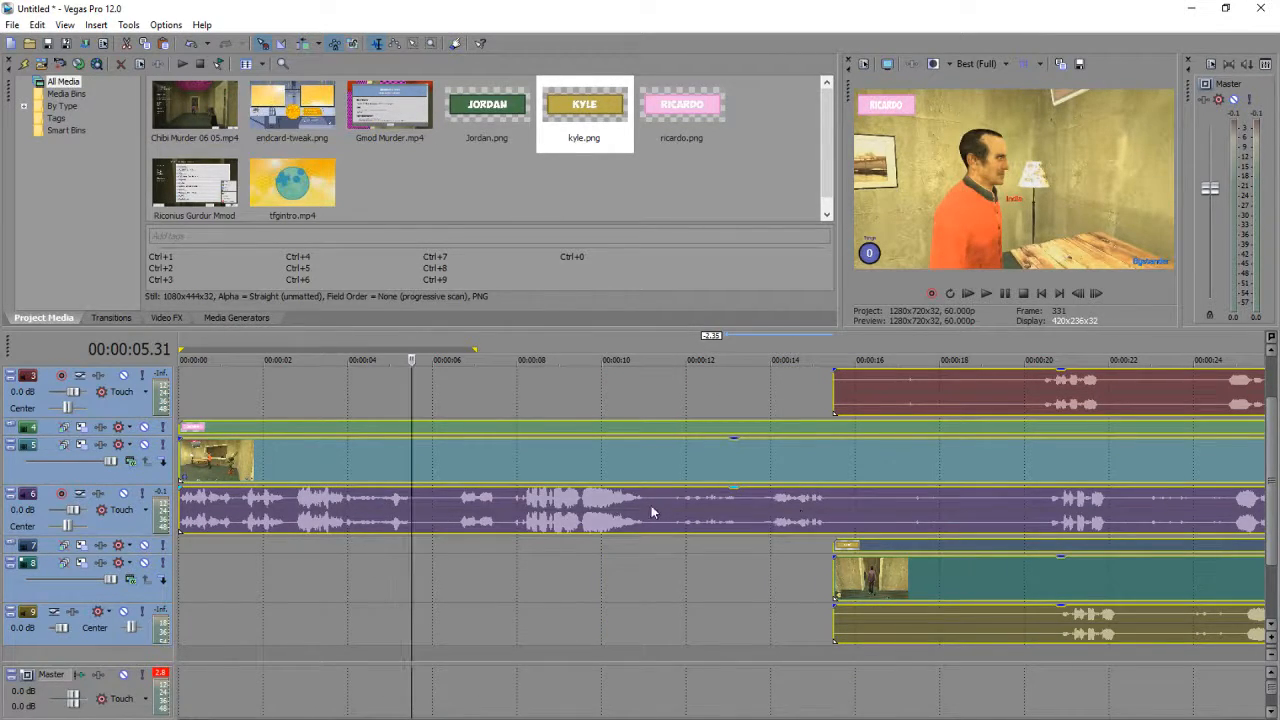
scroll(480, 545, up, 3)
scroll(640, 538, up, 3)
Step: Play from just before the five-second mark, then split all clips at 00:00:05.31
click(640, 538)
key(space)
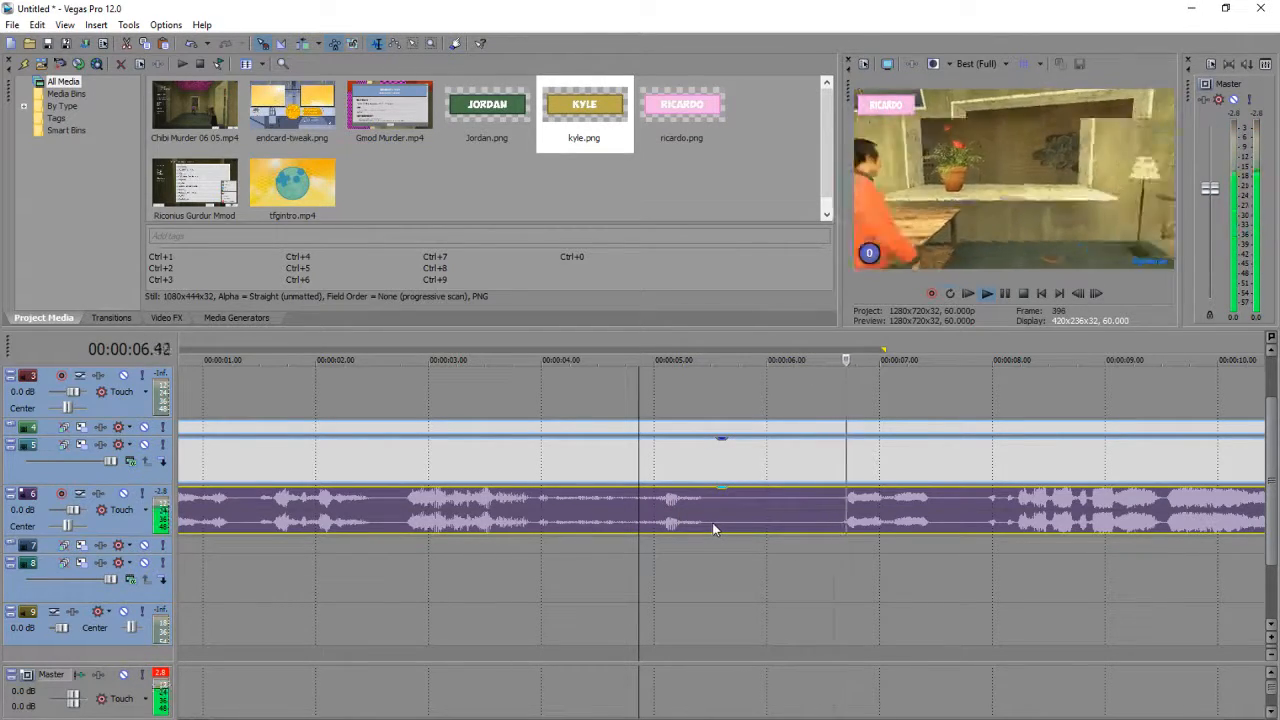
click(713, 529)
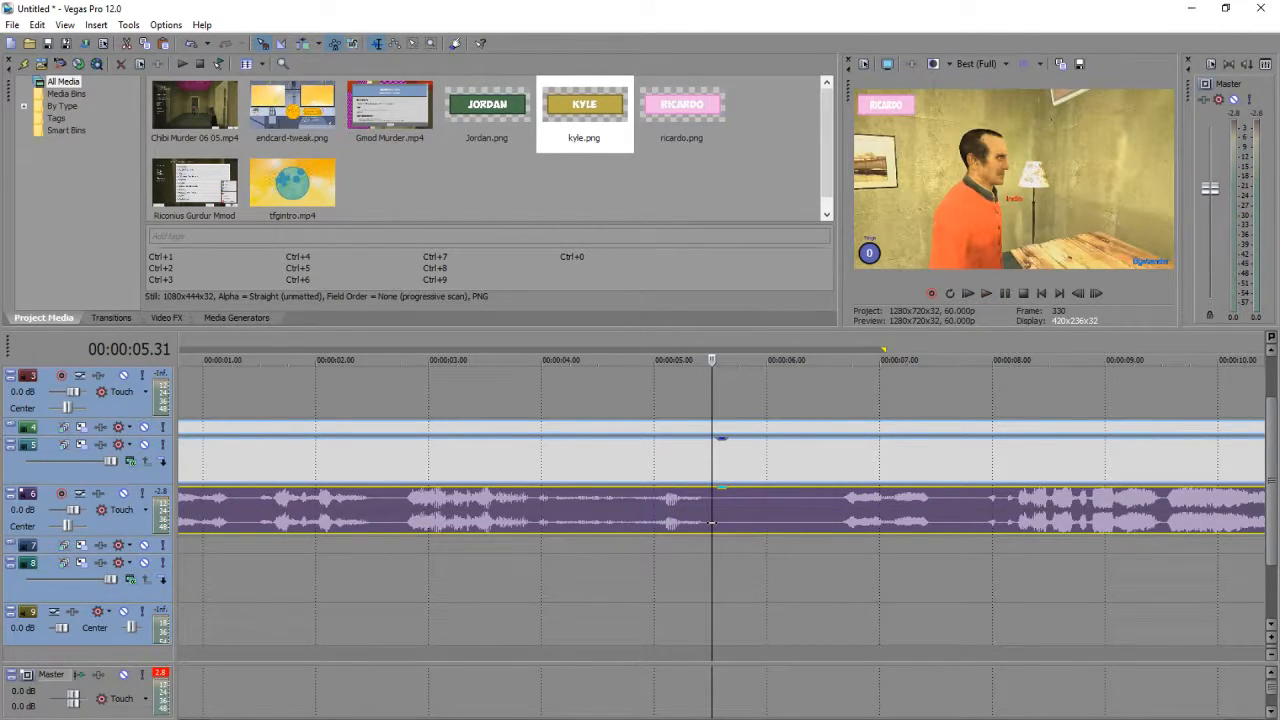
scroll(710, 535, down, 5)
key(ctrl+a)
key(s)
Step: Split the clips at 00:00:06.36 and delete the second player's piece between the two cuts
scroll(707, 533, up, 3)
click(834, 516)
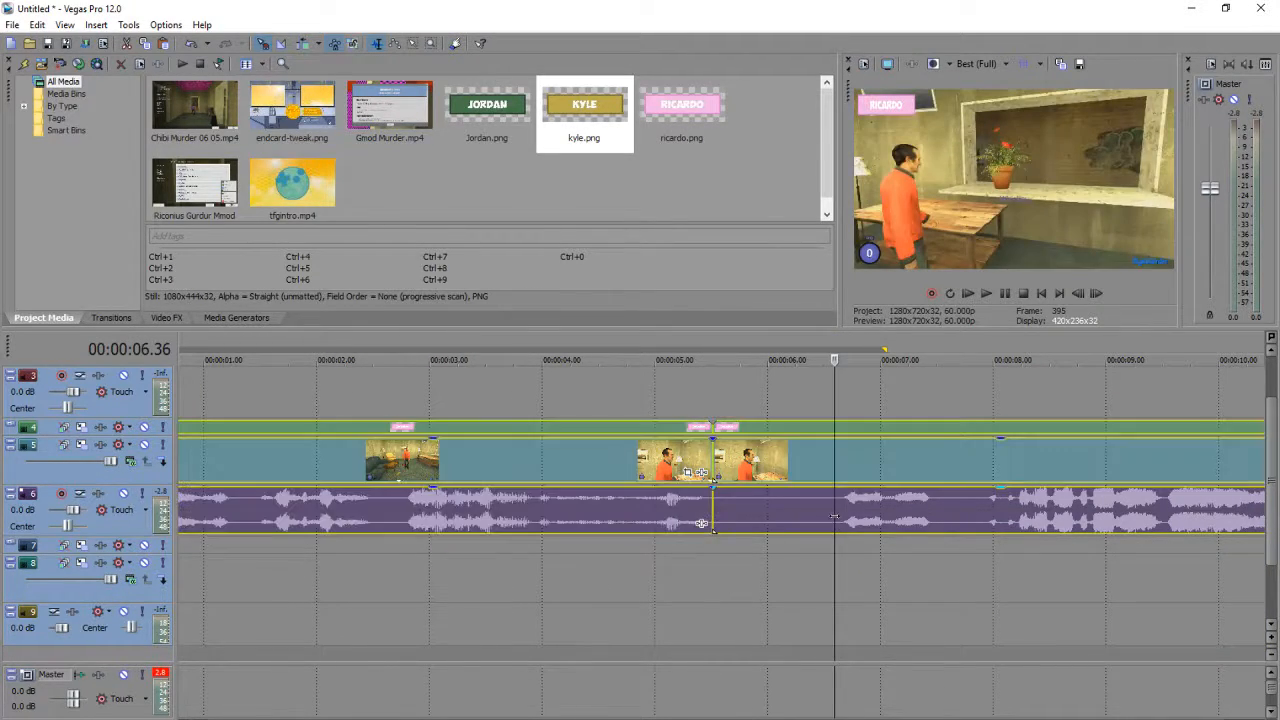
key(s)
click(792, 515)
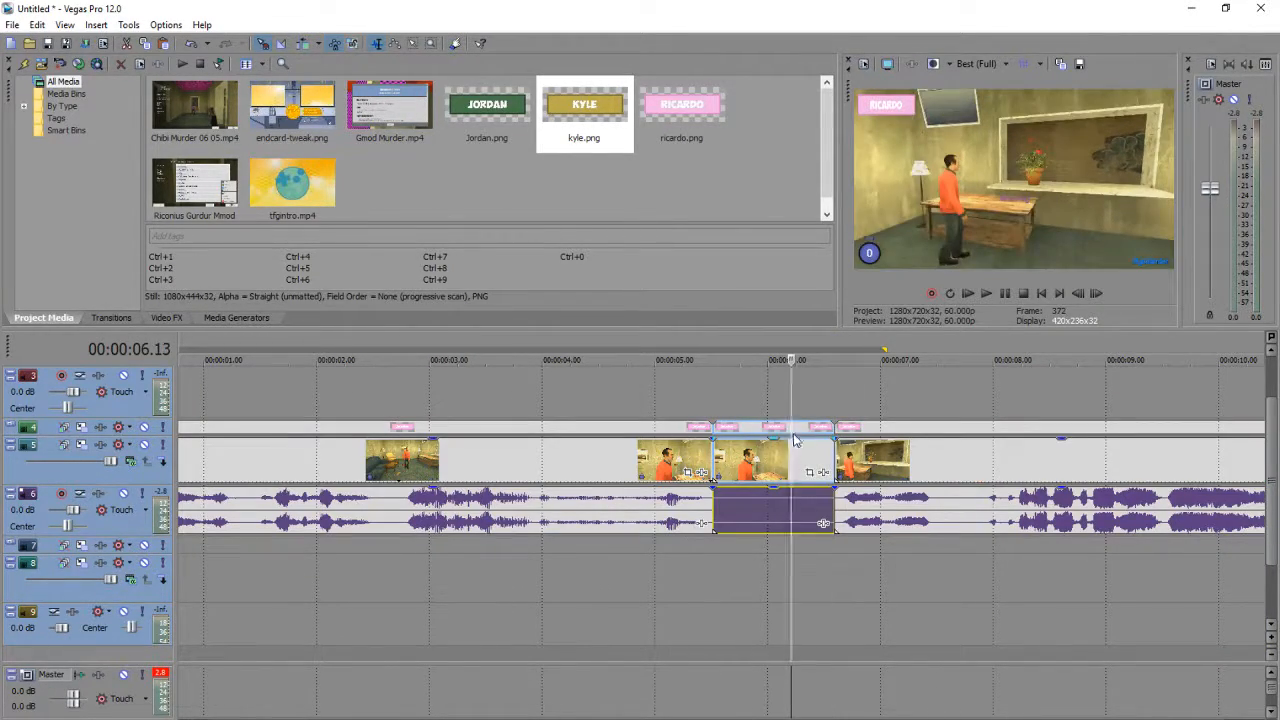
key(Delete)
Step: Extend the start of the first player's grouped clips back to about 00:00:06.28, just ahead of the second player's remaining footage
scroll(797, 430, down, 3)
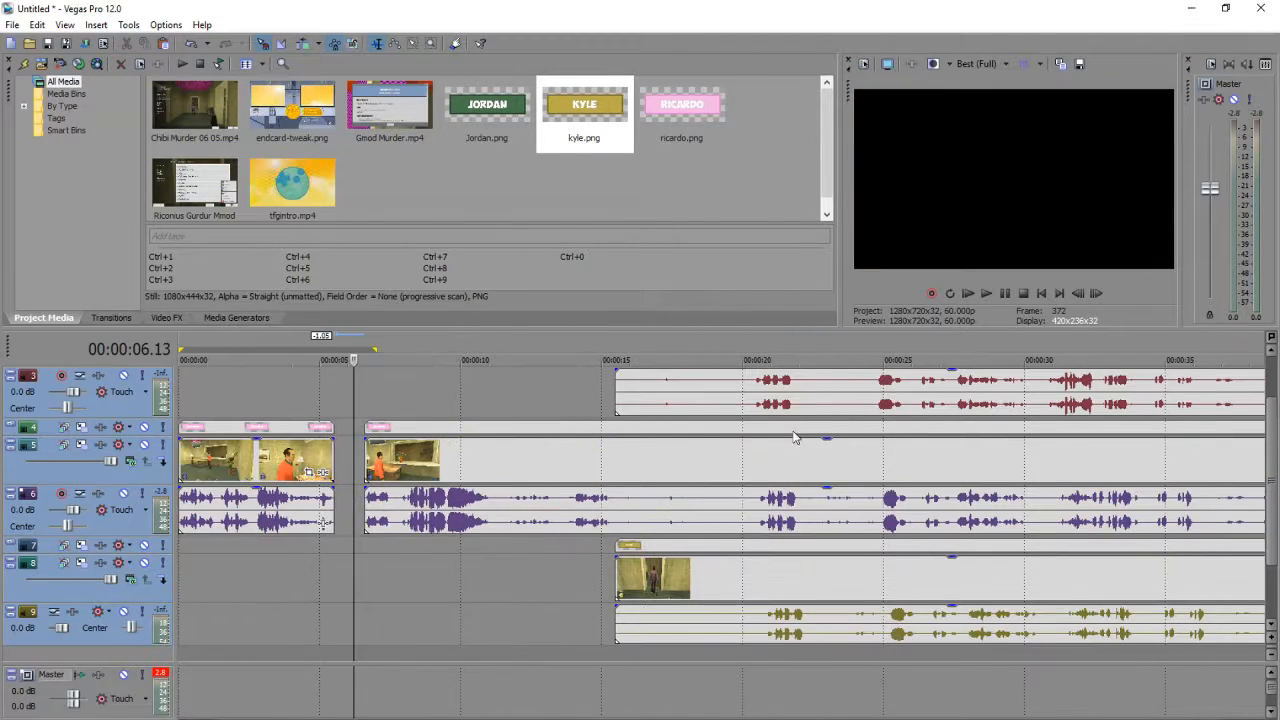
drag(616, 394, 366, 401)
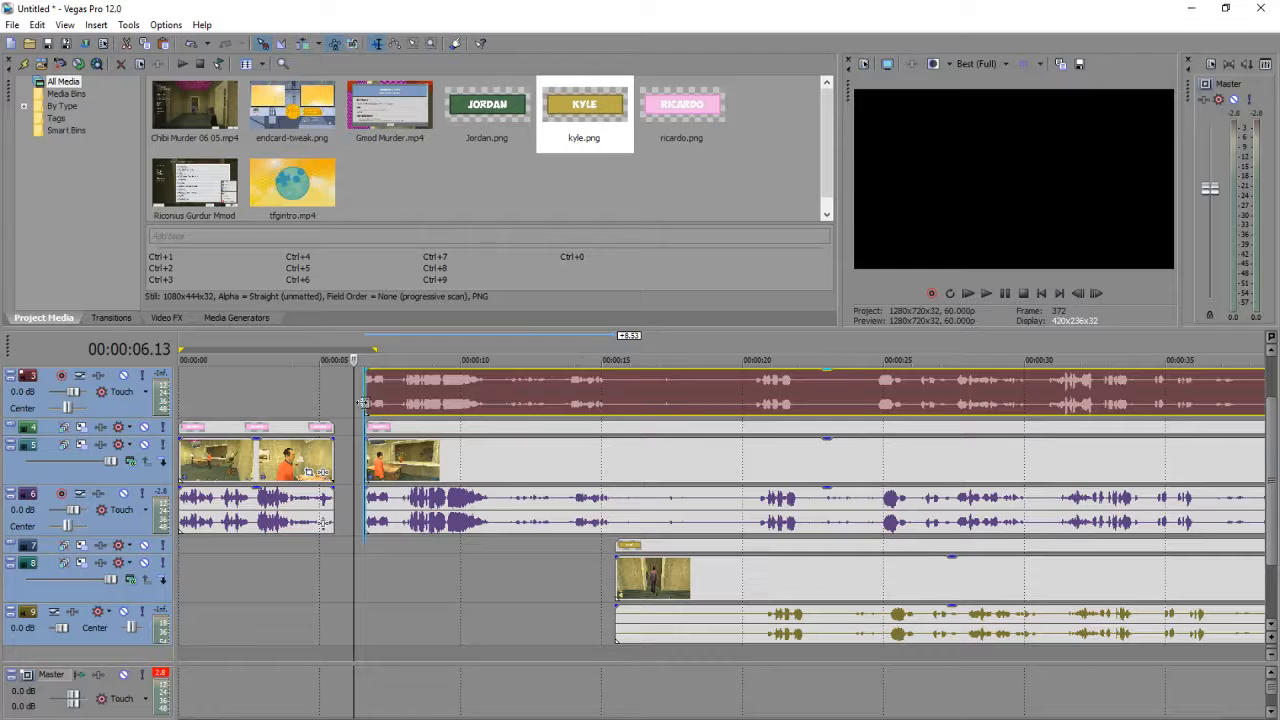
scroll(756, 428, up, 6)
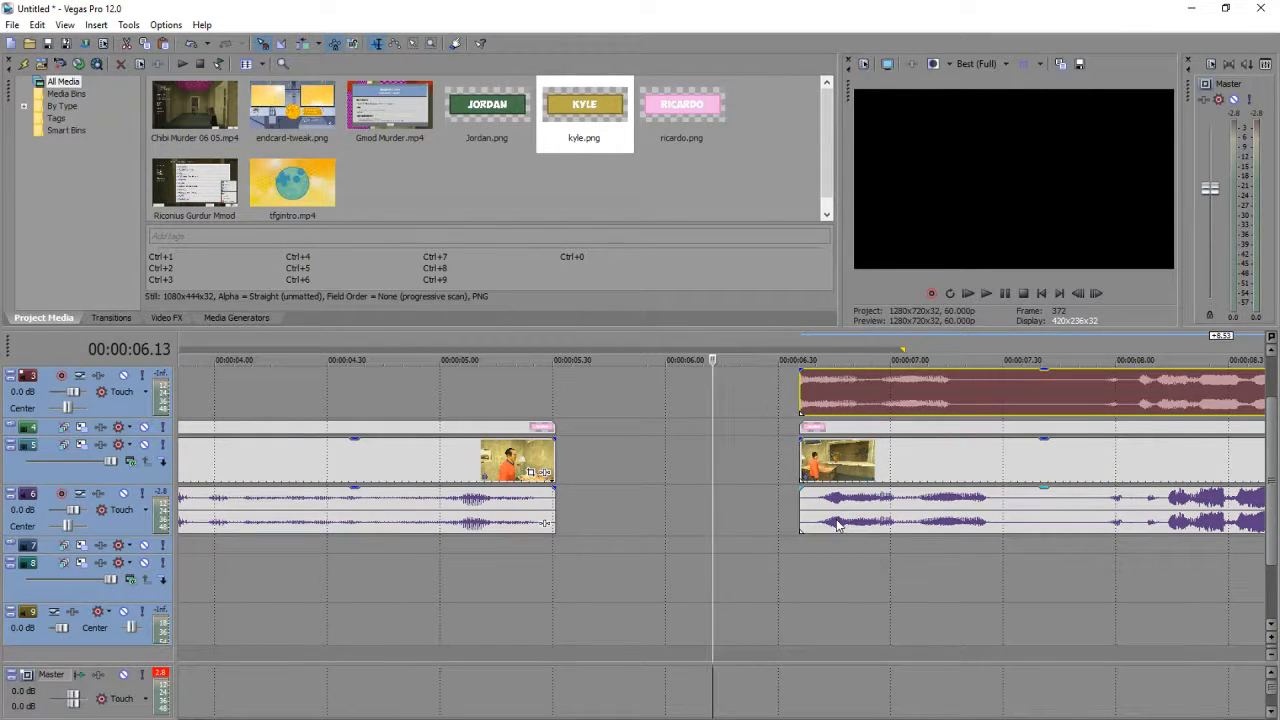
drag(795, 405, 794, 405)
drag(762, 406, 772, 404)
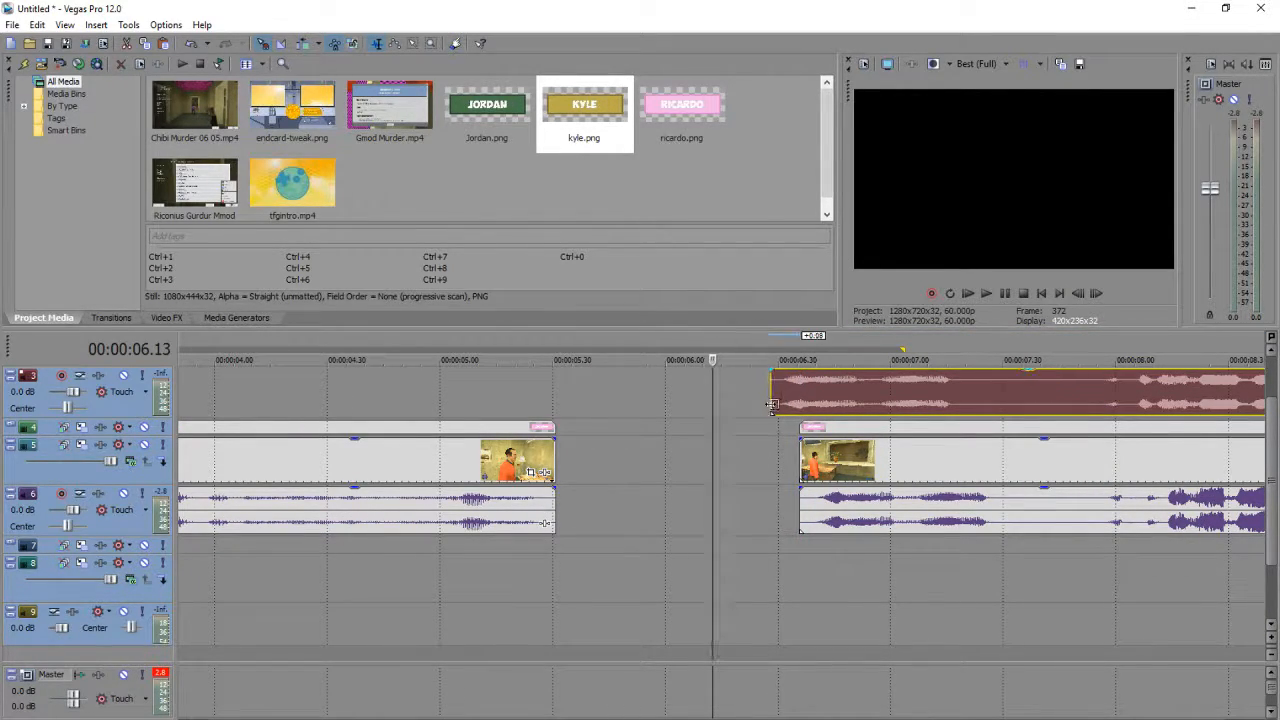
scroll(788, 395, down, 4)
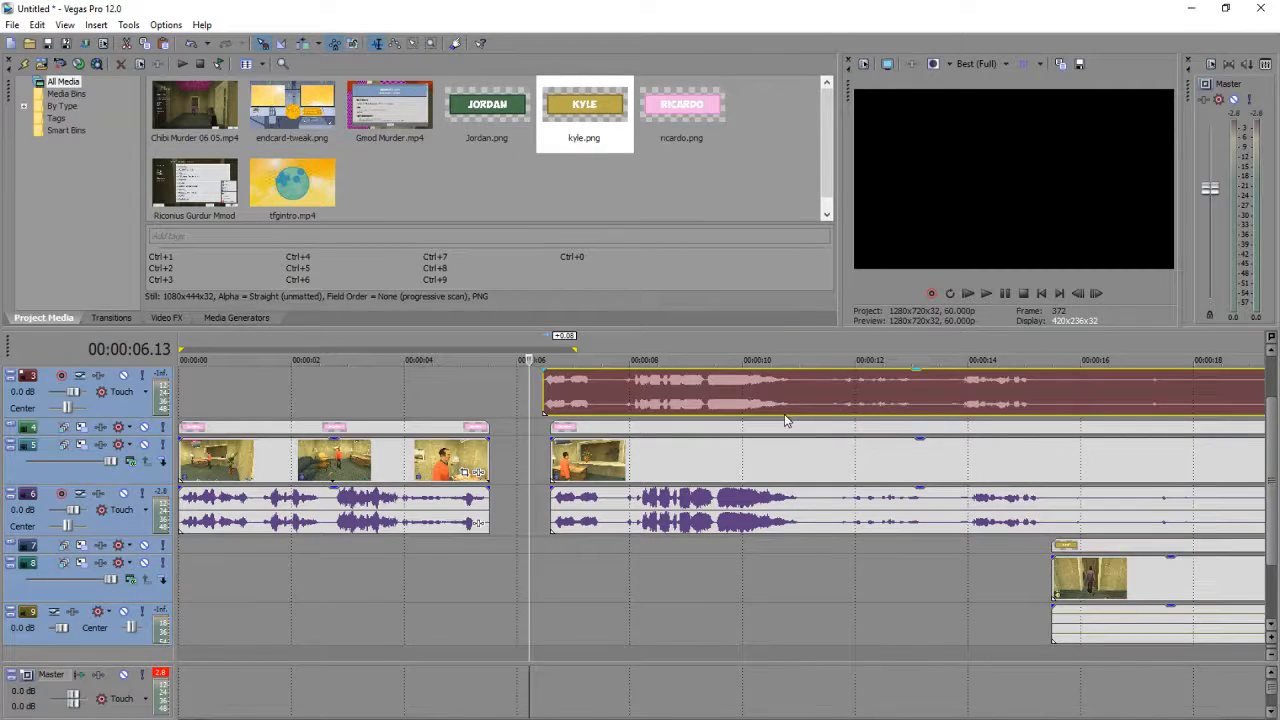
scroll(690, 404, down, 2)
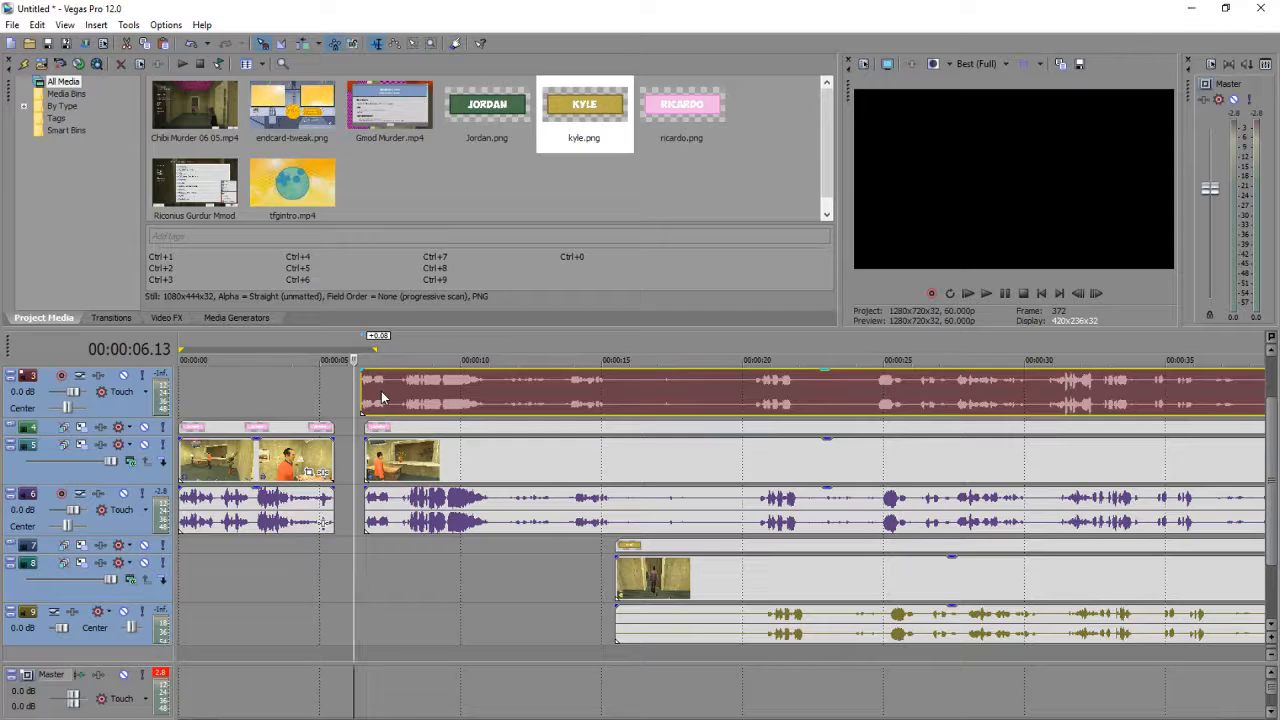
Step: Select all clips after the gap and move them earlier until the first player's clips meet the end of the second player's opening piece
drag(1268, 483, 1269, 428)
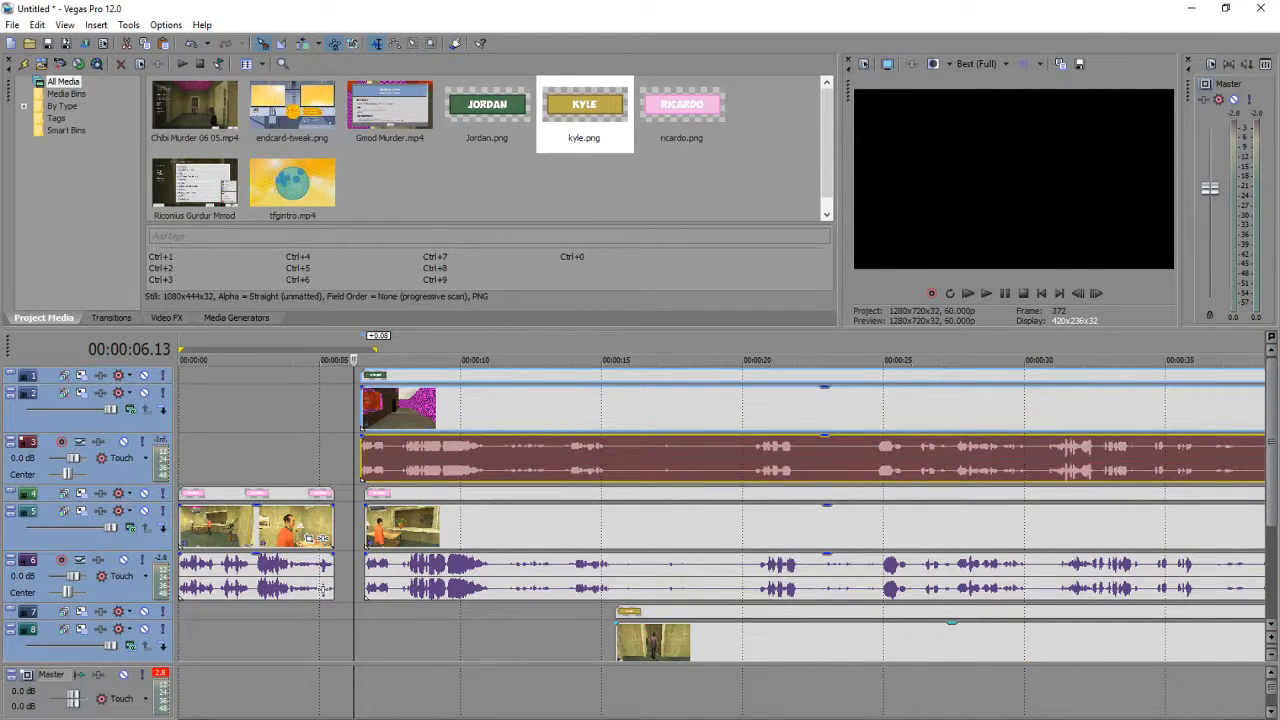
shift+click(625, 645)
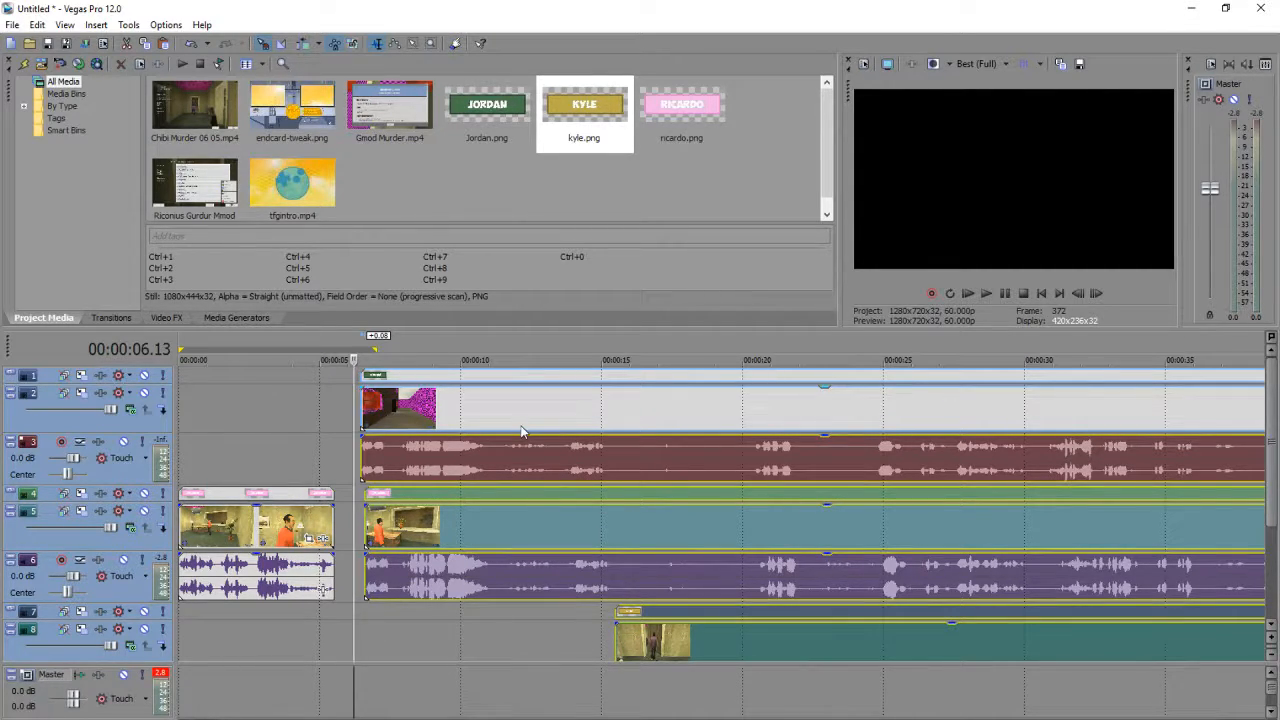
mouse_move(378, 531)
mouse_down()
mouse_move(460, 531)
mouse_move(395, 531)
mouse_up()
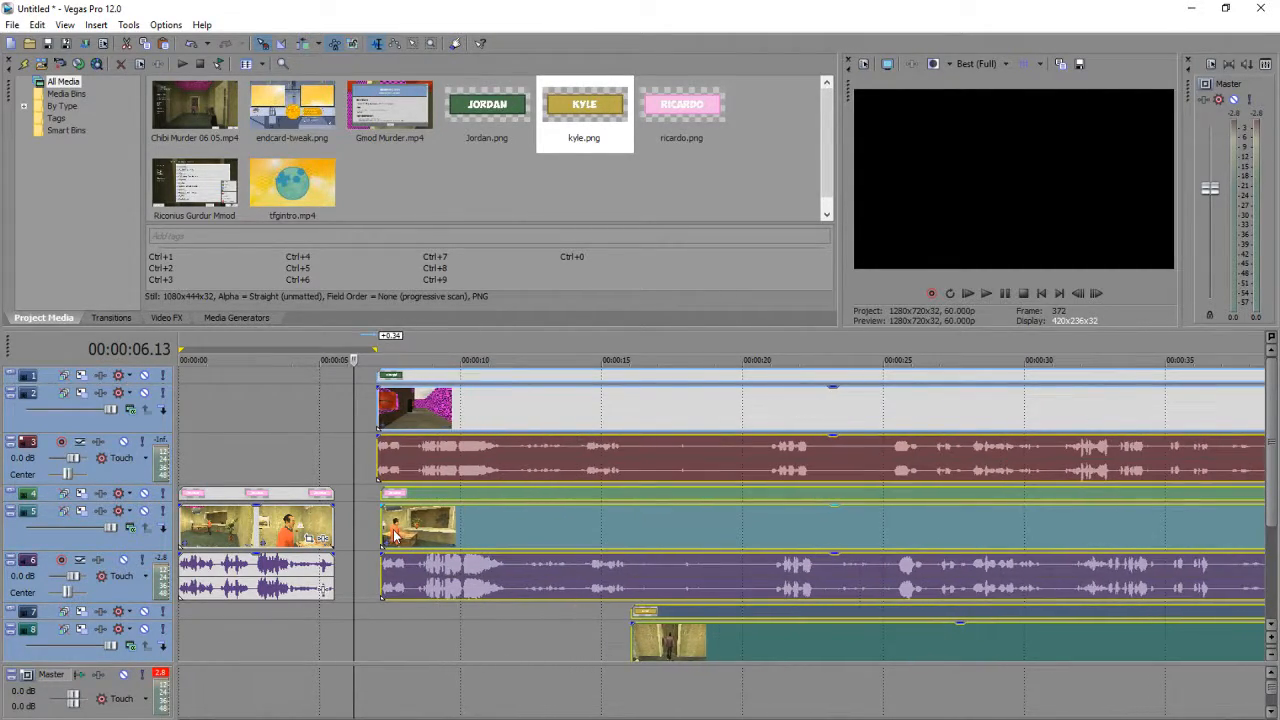
drag(422, 465, 380, 471)
Step: Trim the start of the second player's remaining grouped clips to about 11.9 seconds, leaving the first player's perspective in between
click(301, 523)
scroll(301, 523, up, 3)
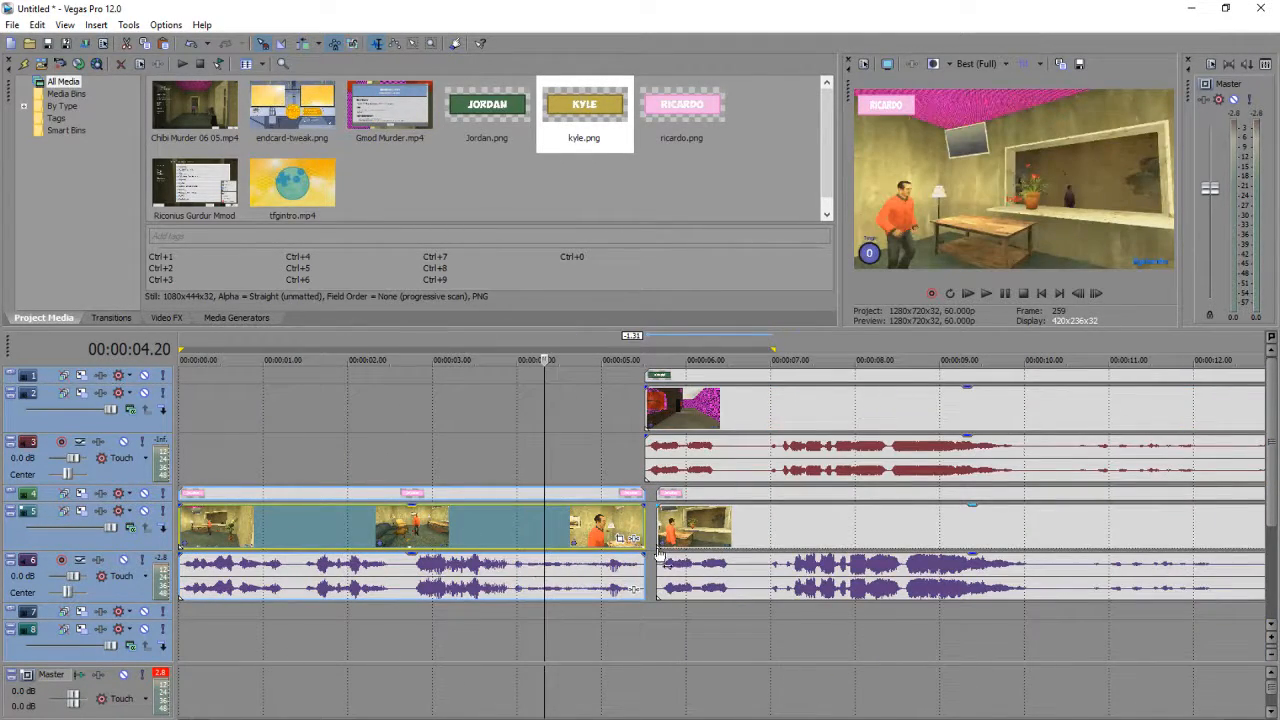
drag(655, 524, 1186, 524)
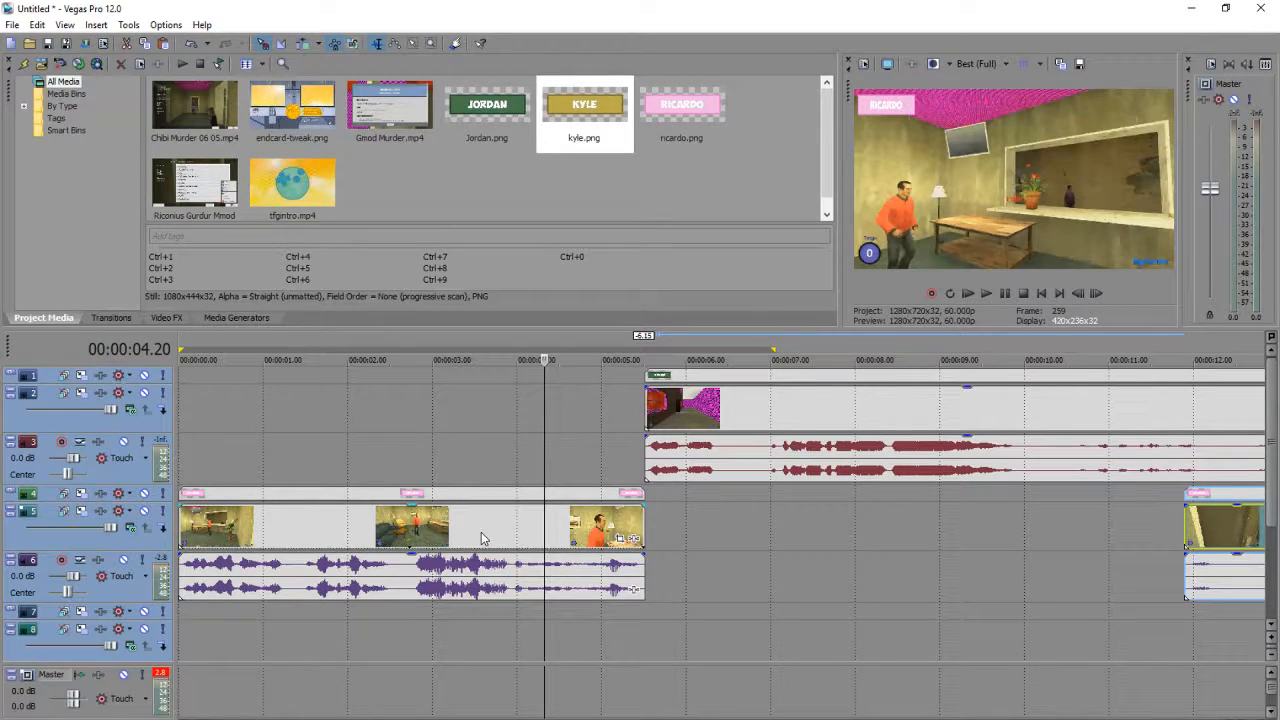
Step: Play the timeline from 00:00:04.20 and place the cursor at 00:00:04.44 in the second player's opening piece
key(space)
key(space)
click(580, 527)
scroll(584, 522, up, 4)
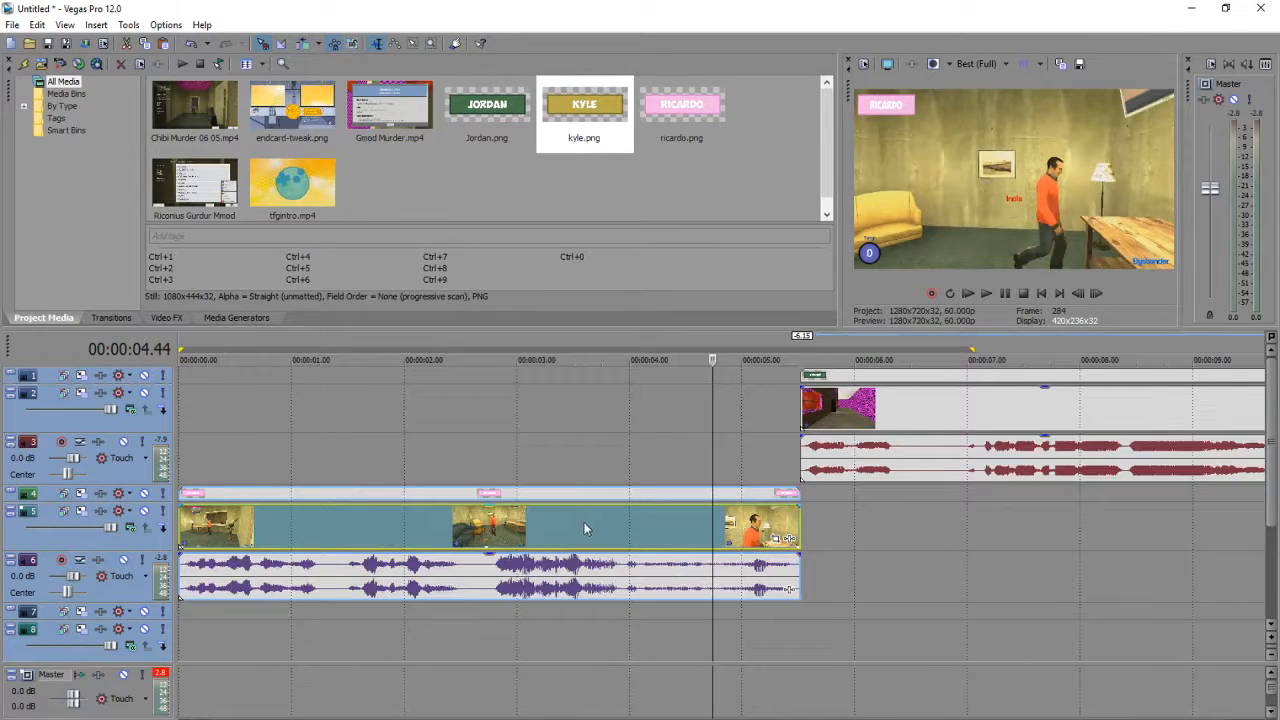
scroll(828, 538, down, 4)
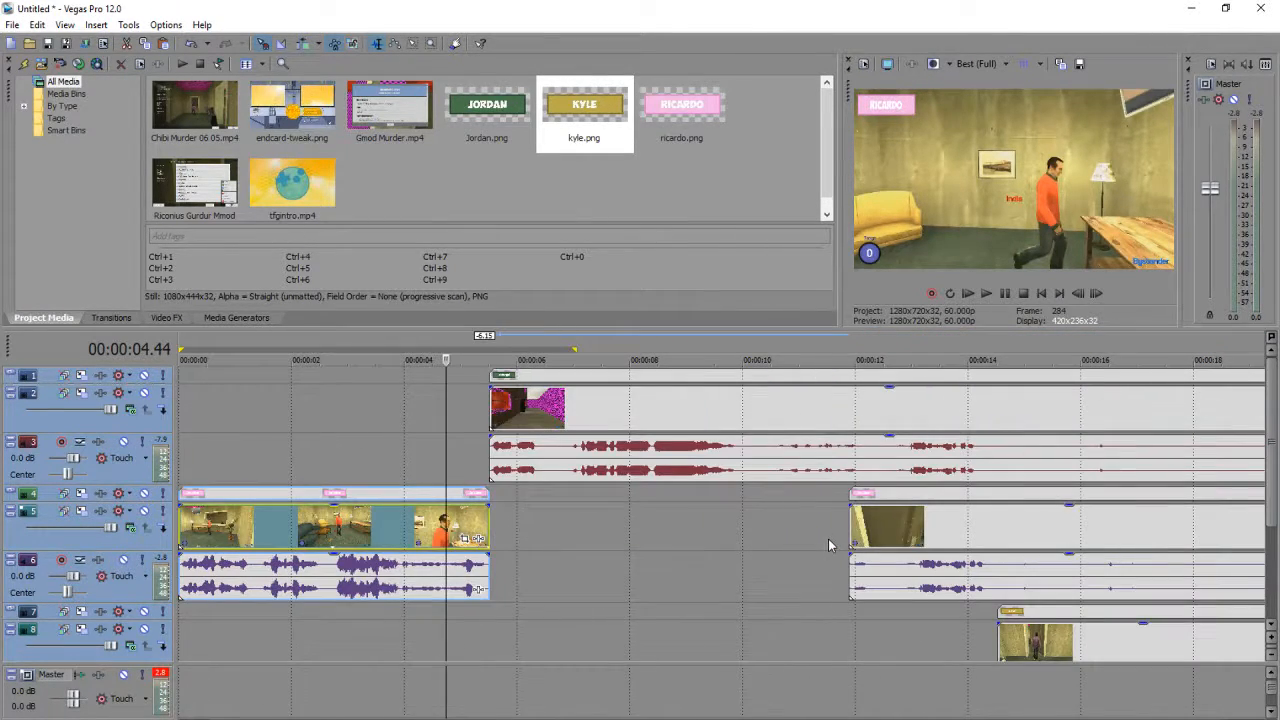
Step: Select all clips after the second player's opening piece and shift them about 11 frames later
click(778, 458)
scroll(739, 612, down, 2)
shift+click(649, 646)
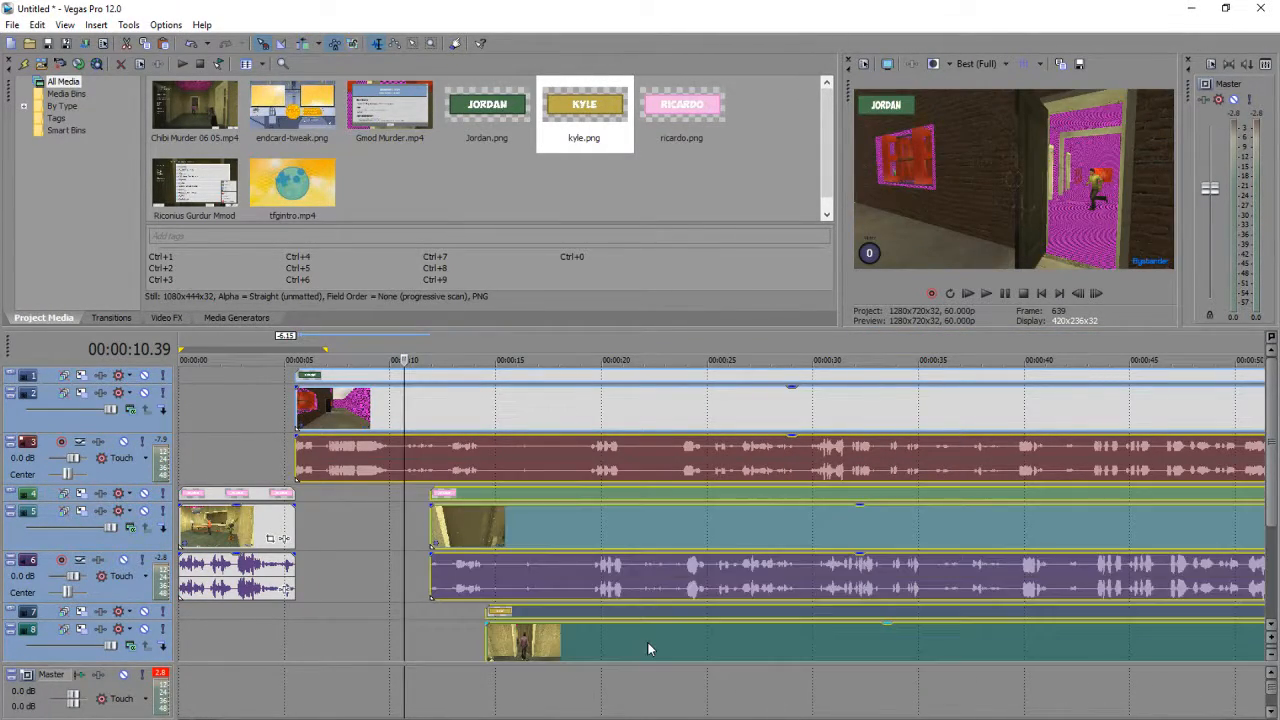
scroll(407, 593, up, 4)
scroll(412, 548, down, 2)
scroll(406, 543, up, 3)
scroll(408, 542, down, 3)
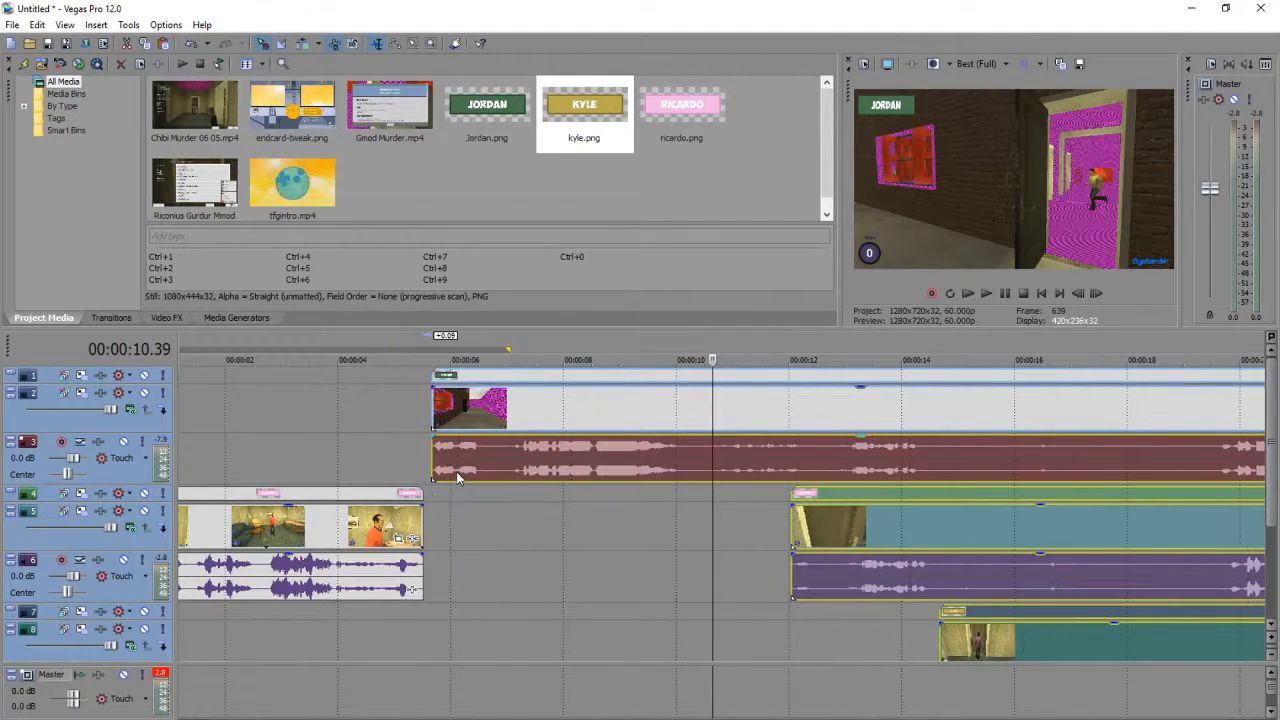
Step: Extend the start of the first player's grouped clips back to the end of the second player's opening piece
click(443, 520)
scroll(441, 520, up, 3)
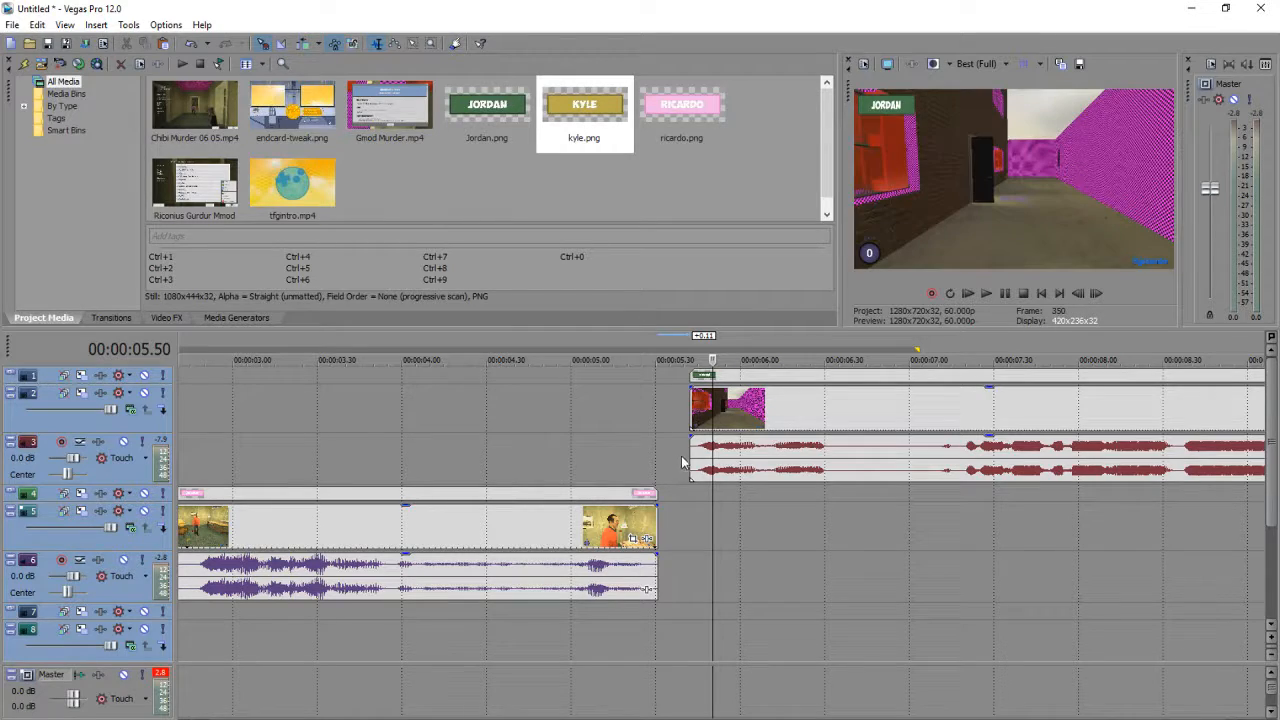
drag(693, 458, 660, 458)
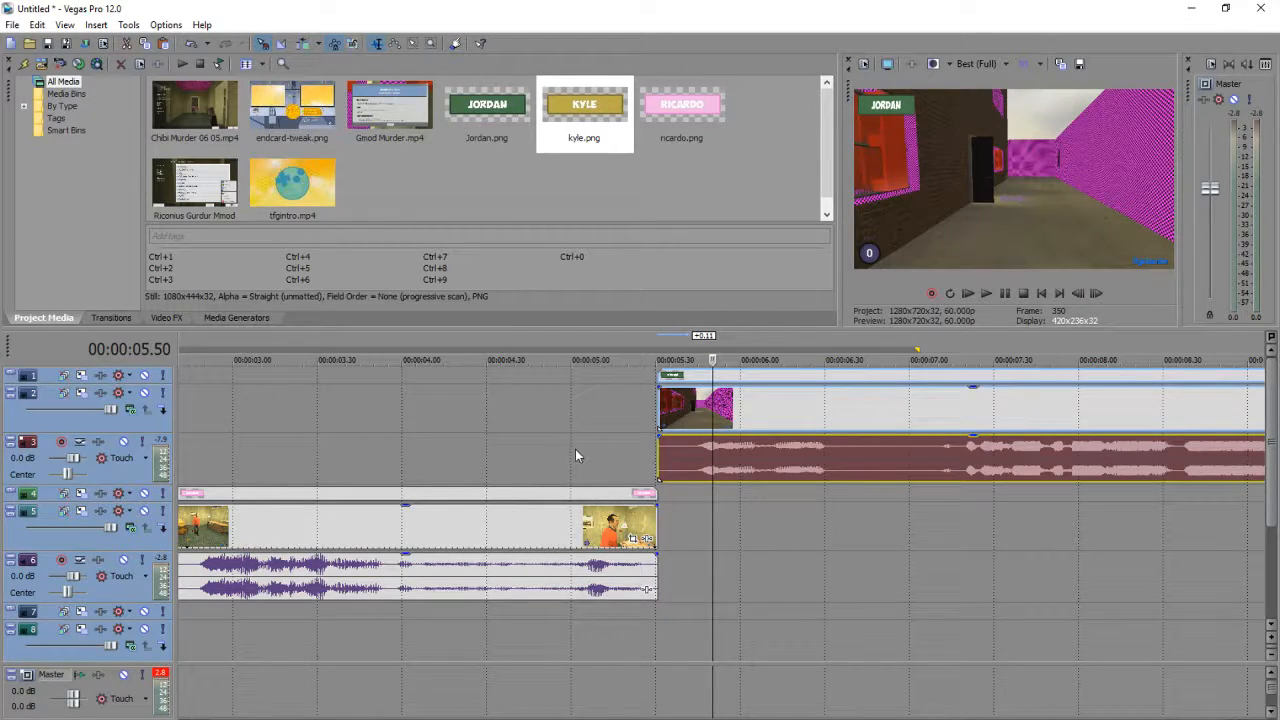
Step: Play across the cut into the first player's footage, then stop with the cursor at 00:00:10.21
click(476, 472)
key(space)
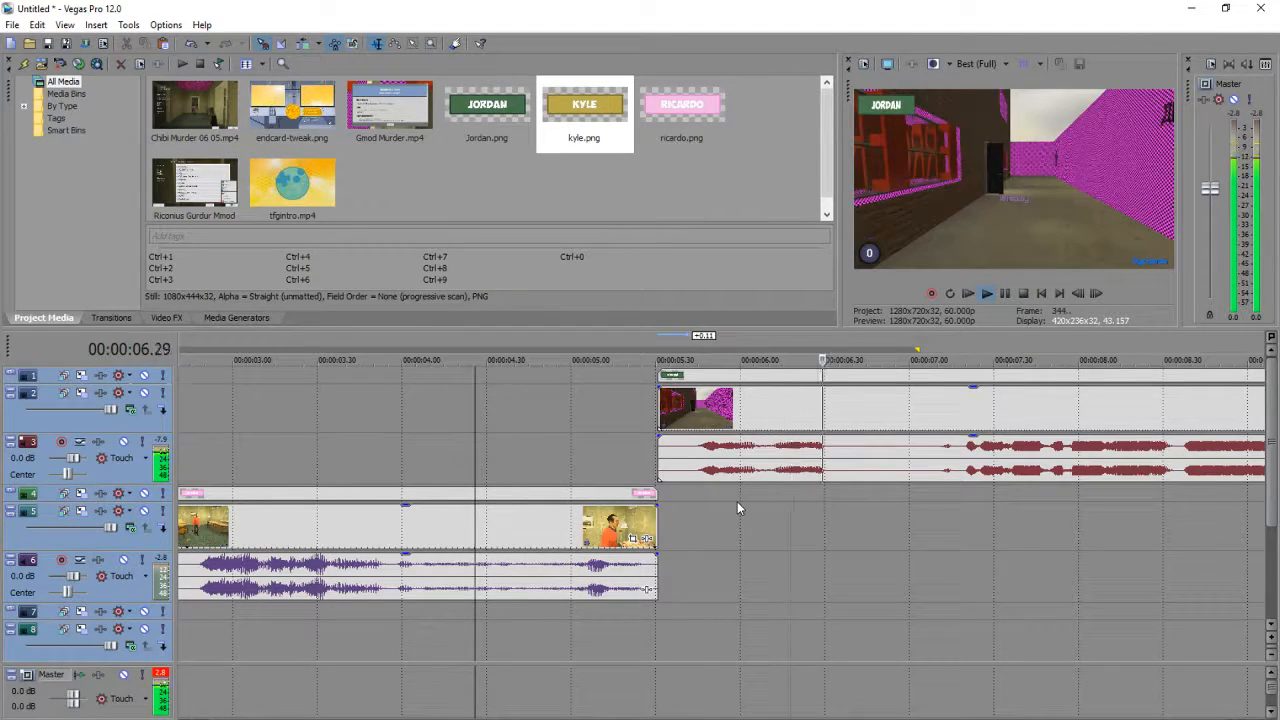
scroll(737, 501, down, 2)
scroll(737, 501, down, 2)
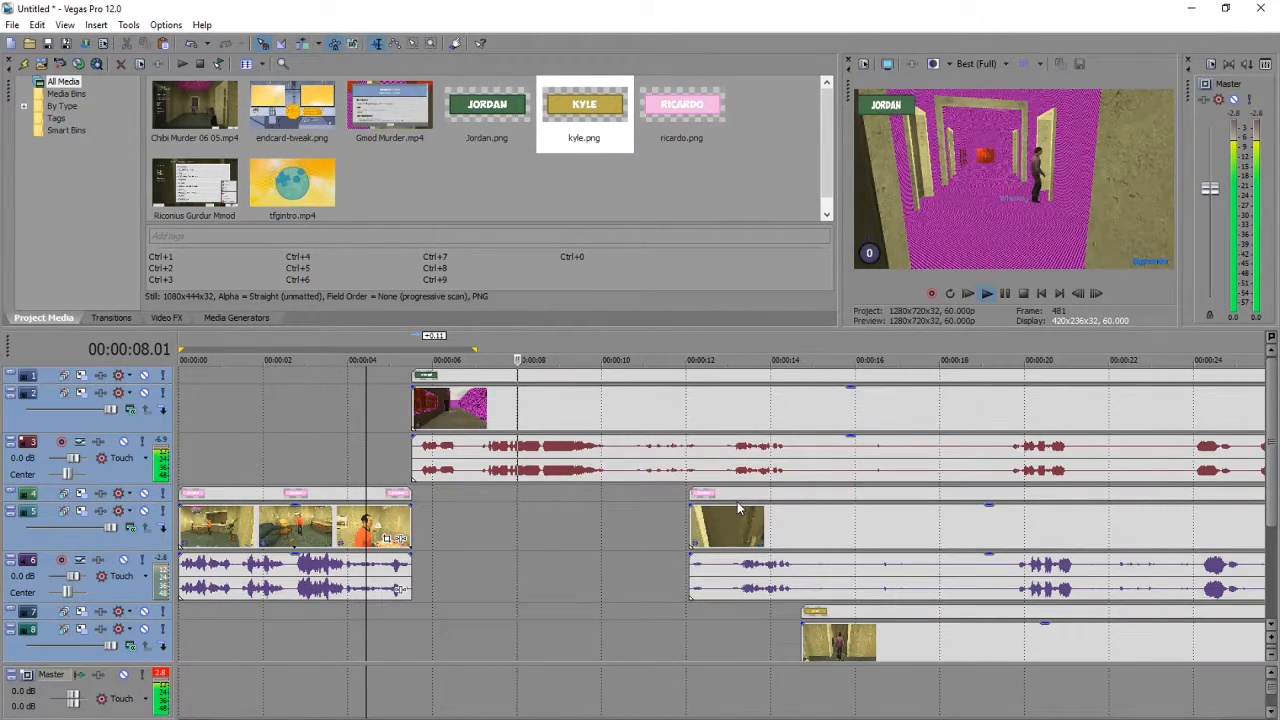
click(618, 463)
key(space)
scroll(618, 463, up, 3)
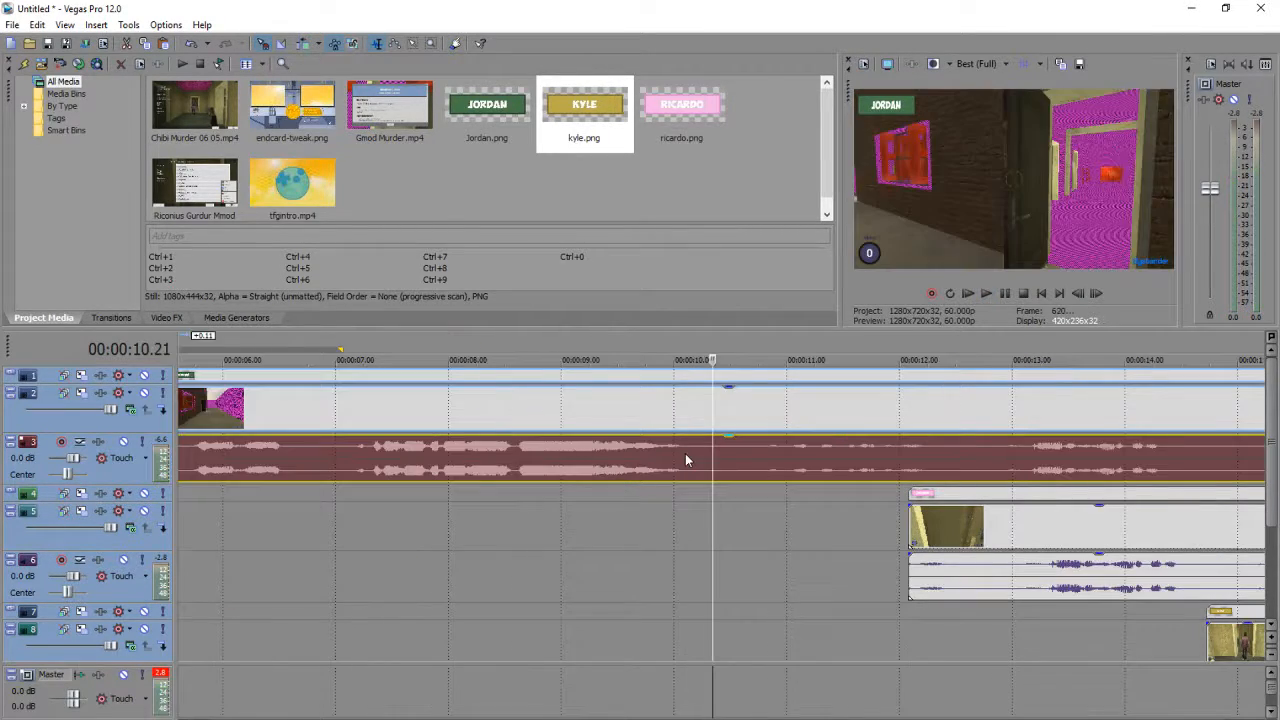
scroll(896, 573, down, 4)
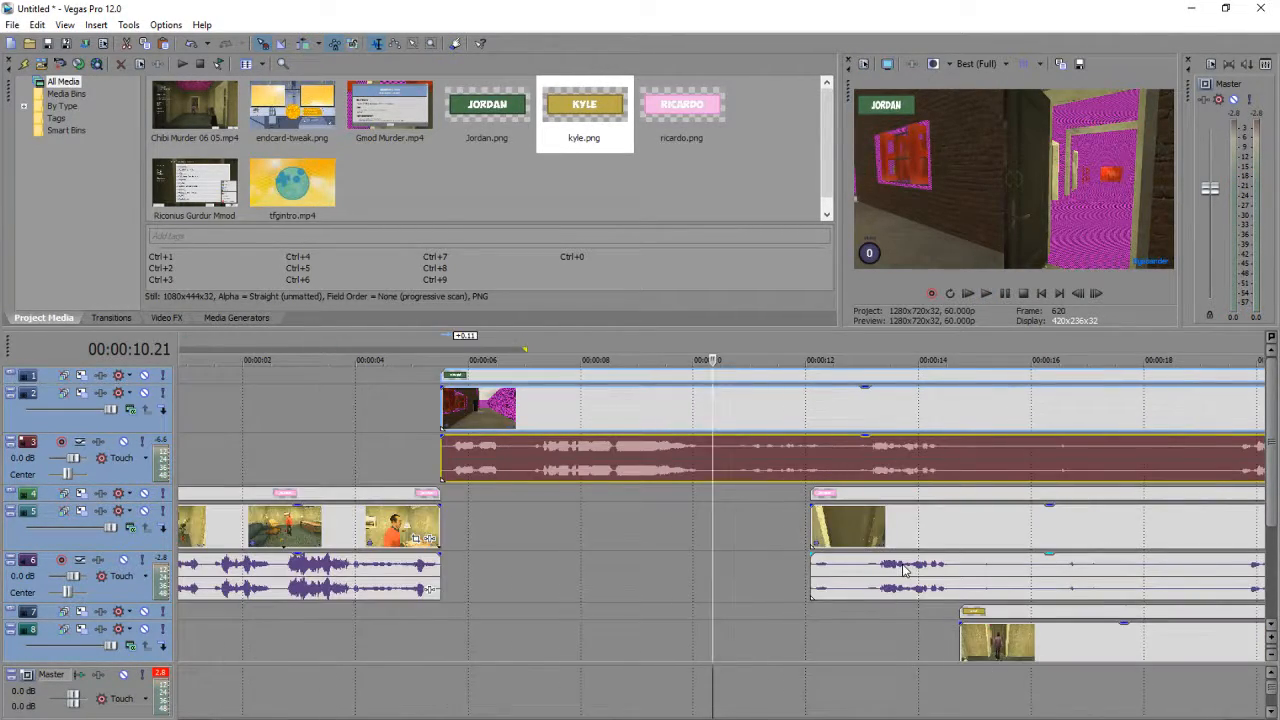
scroll(903, 569, down, 2)
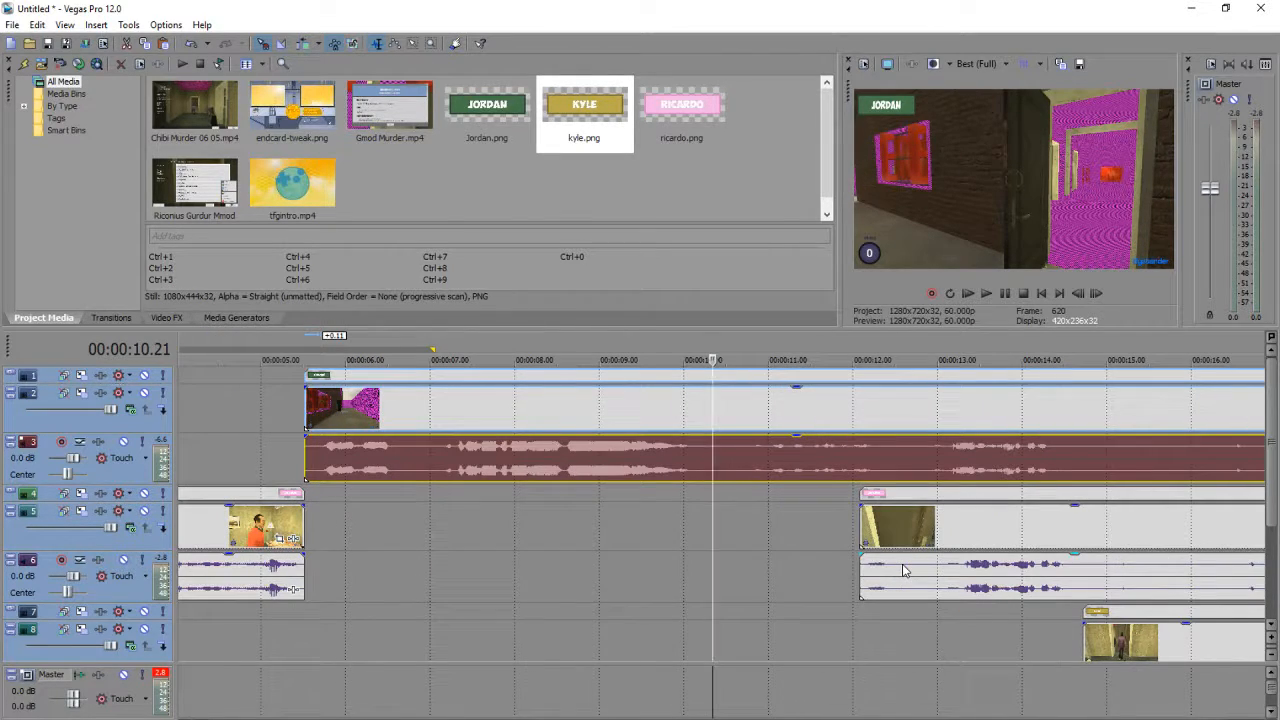
scroll(903, 583, up, 3)
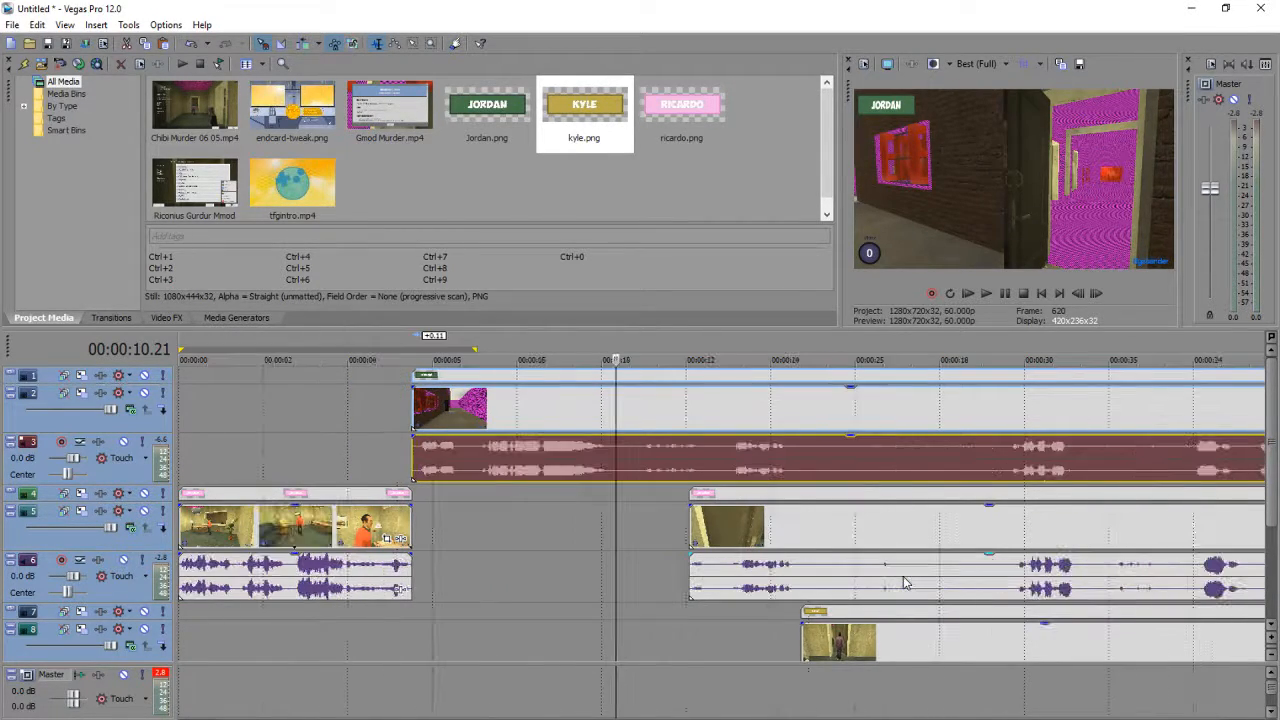
scroll(543, 474, down, 2)
scroll(560, 500, up, 2)
scroll(391, 460, down, 2)
scroll(390, 453, up, 2)
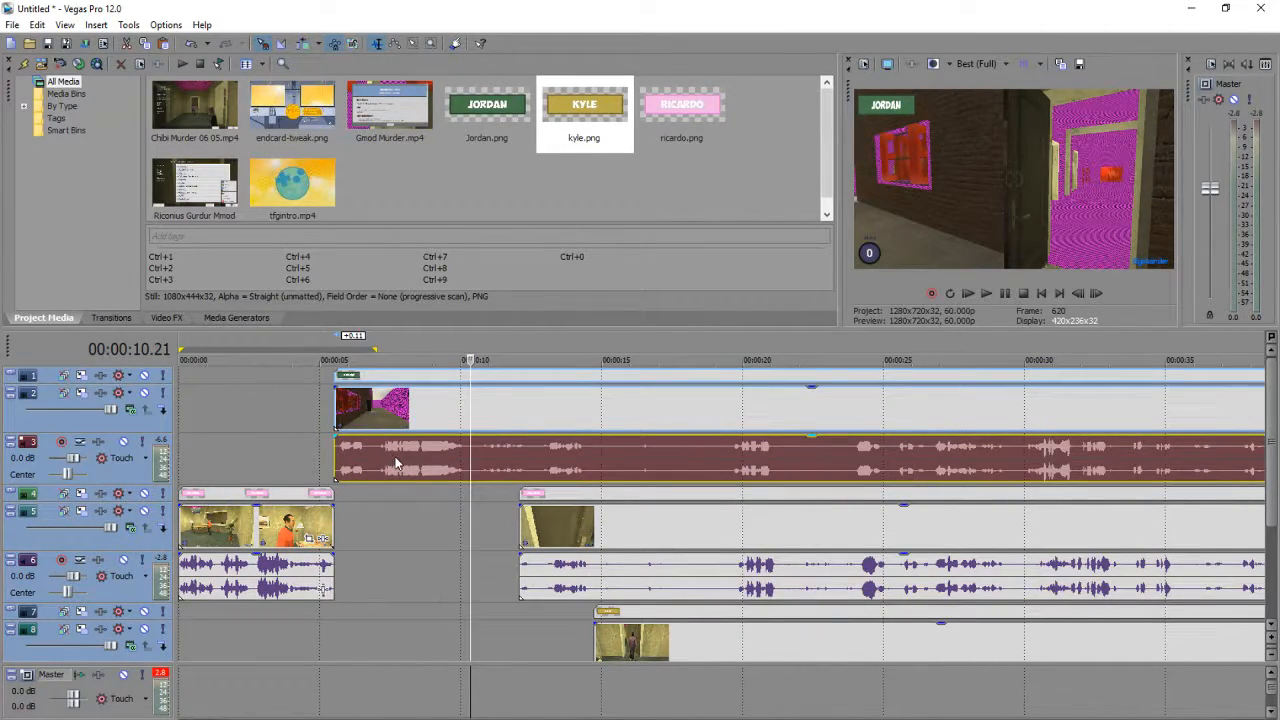
Step: Play the first player's footage from its start at 00:00:05.31 to find where the intro fits
click(341, 468)
click(334, 461)
key(space)
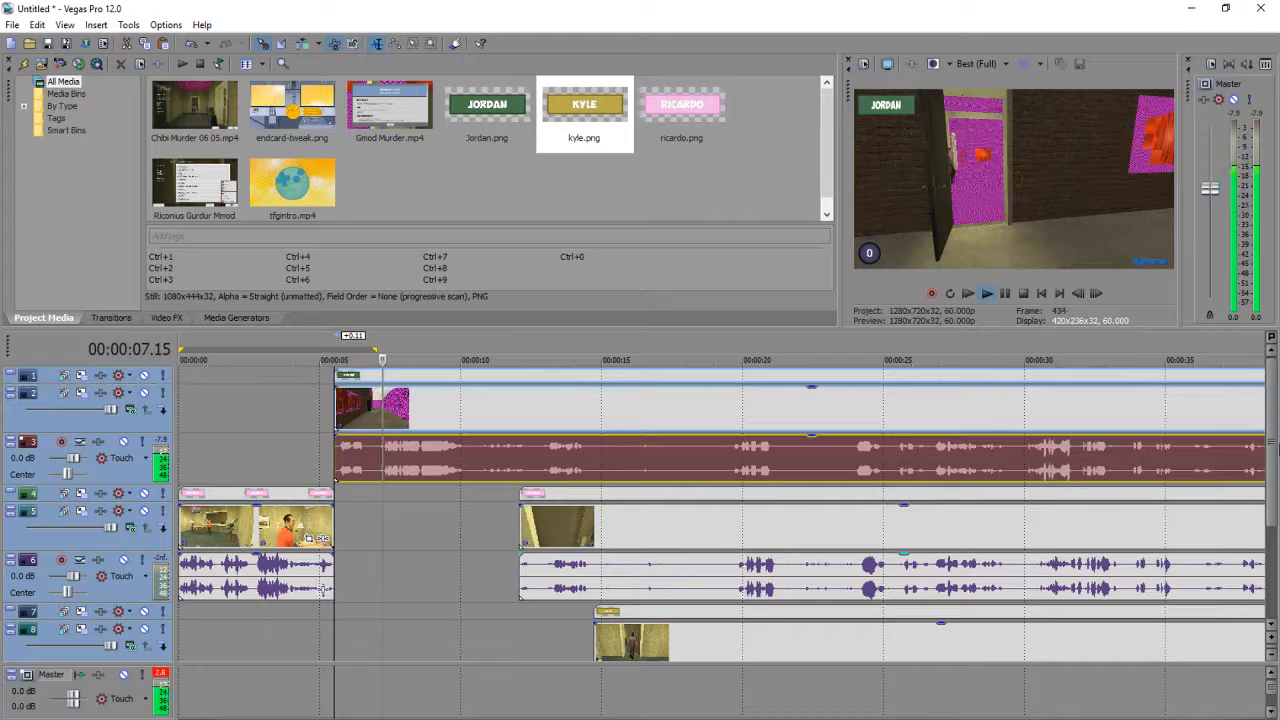
scroll(686, 423, up, 3)
key(space)
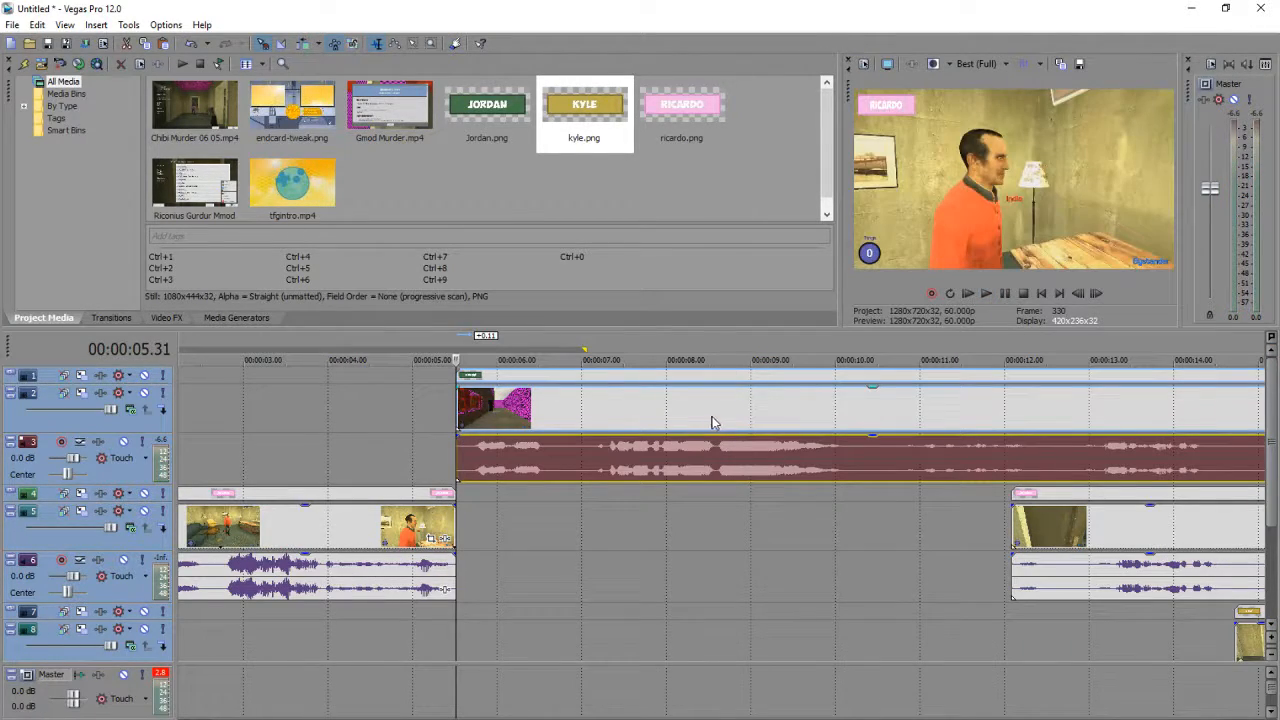
Step: Split the first player's clips at 00:00:08.36 and trim the later video's start to about 00:00:13, leaving its audio in place
click(716, 414)
key(s)
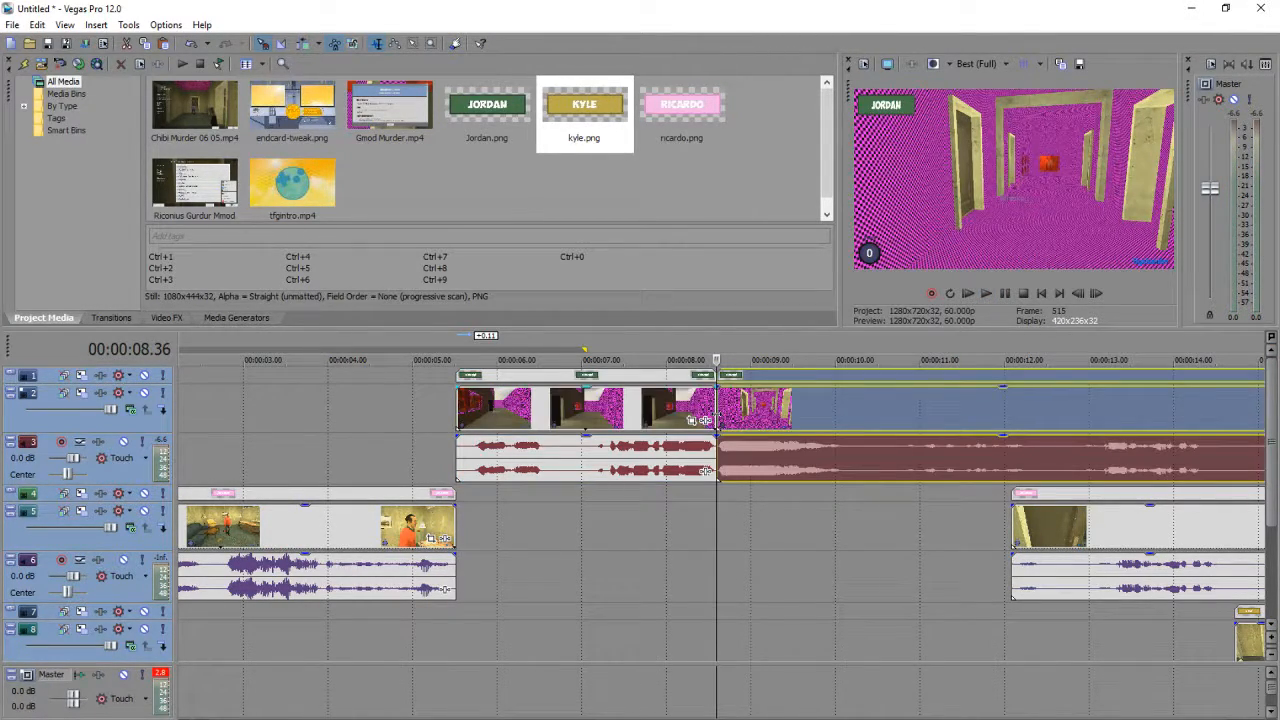
click(730, 448)
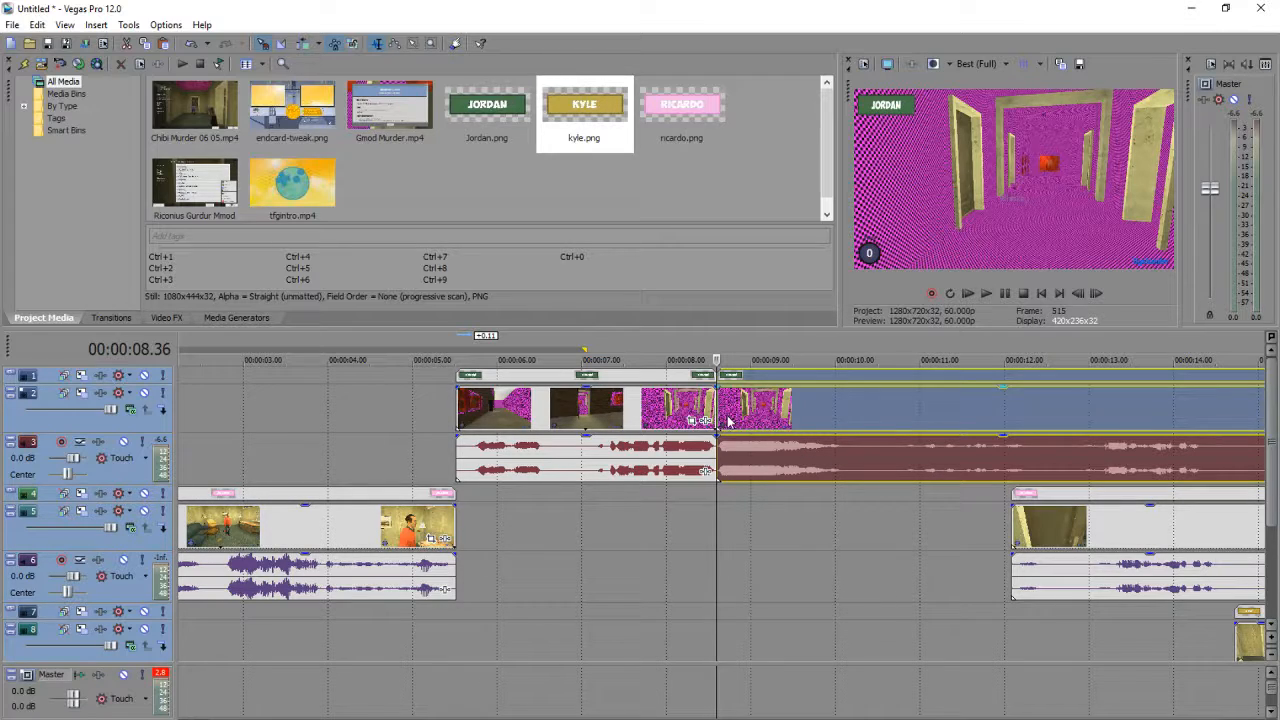
click(743, 446)
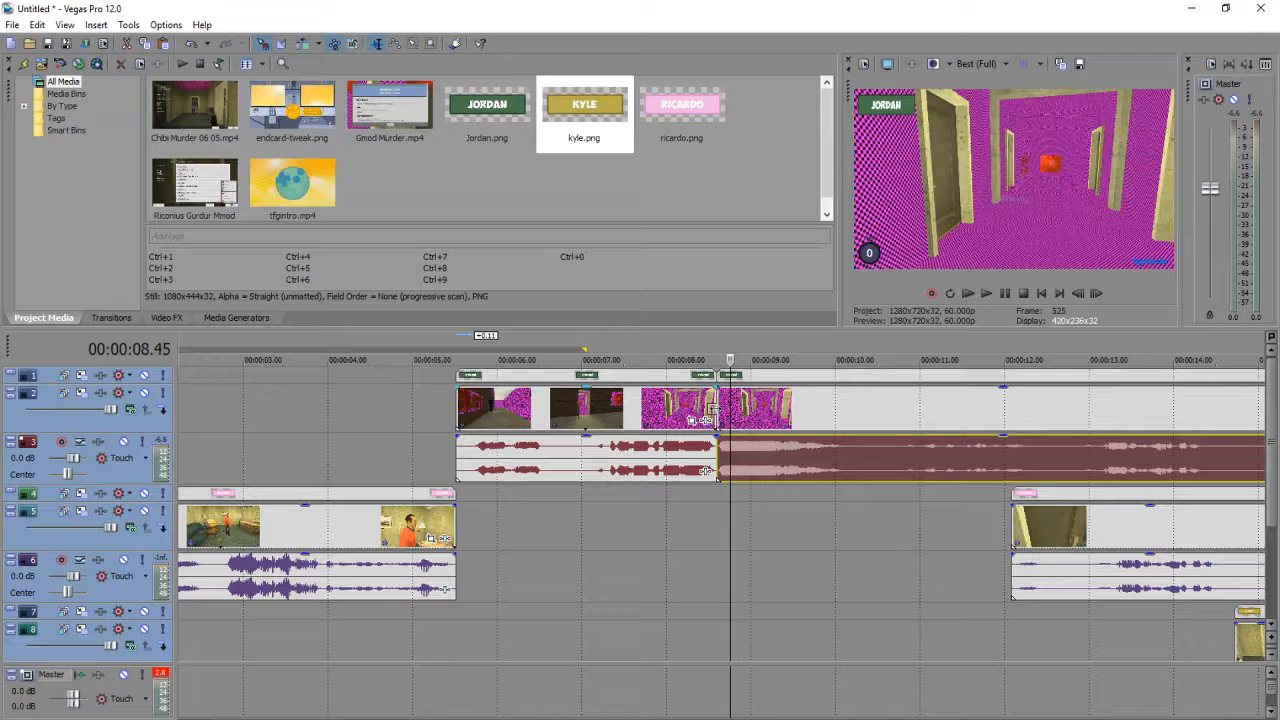
click(718, 410)
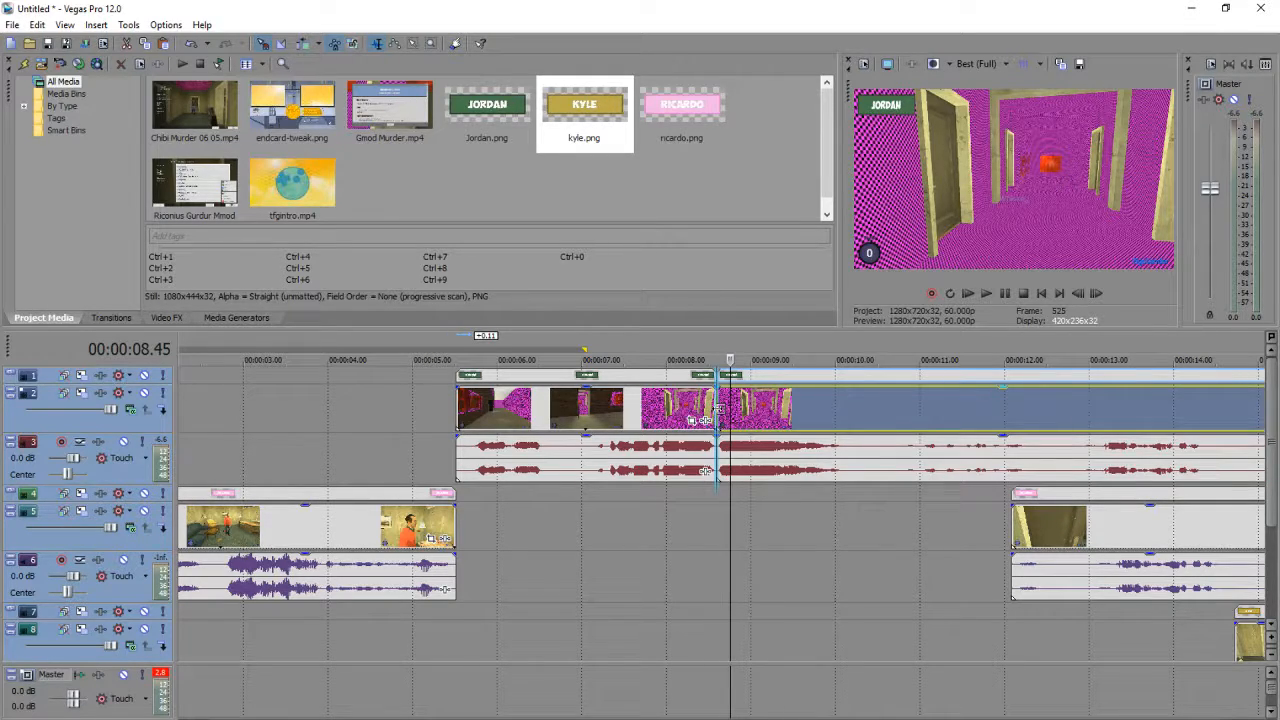
drag(719, 410, 1126, 418)
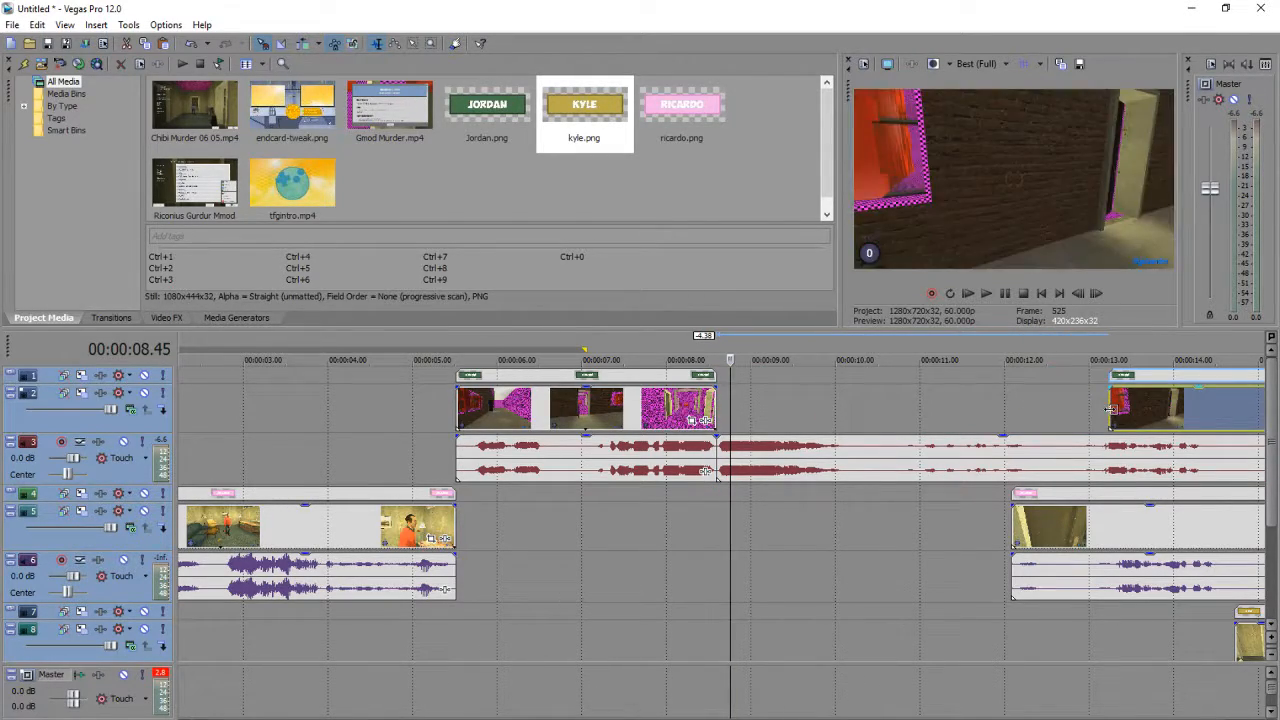
Step: Insert the tfgintro.mp4 video into the gap on the first player's video track, directly after the split
click(296, 160)
drag(451, 255, 756, 414)
scroll(906, 414, down, 2)
right_click(650, 417)
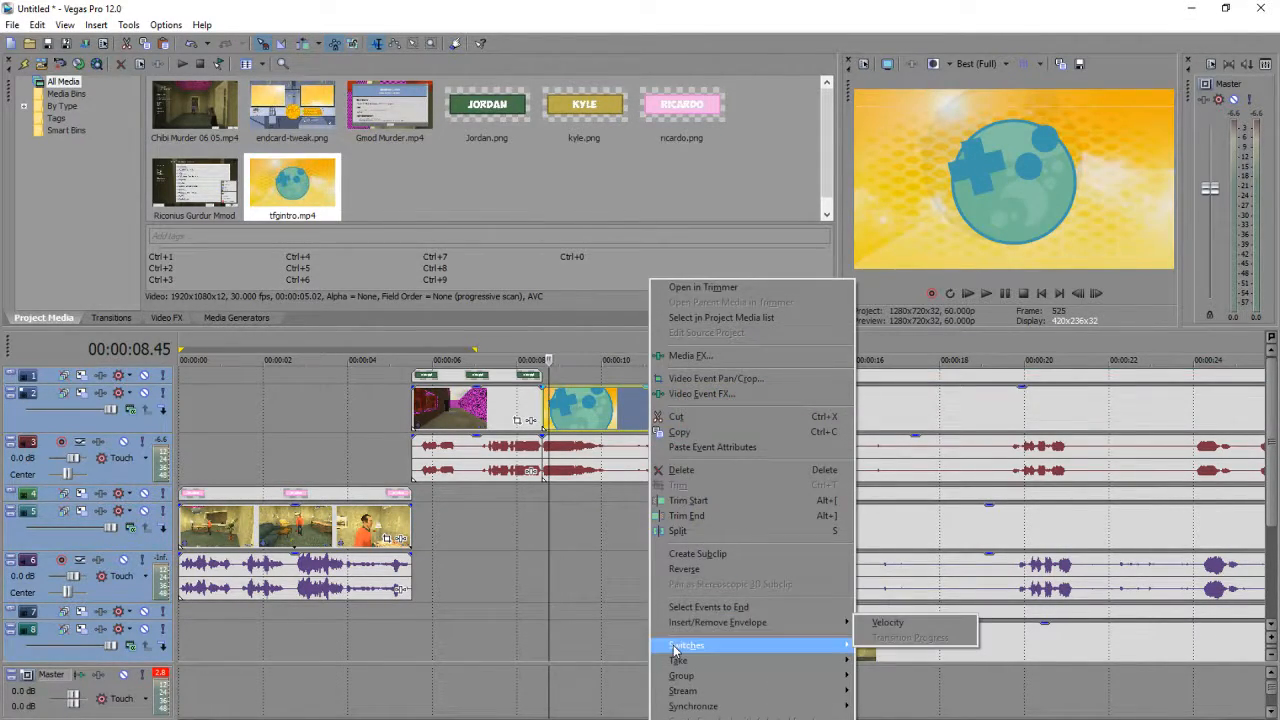
mouse_move(733, 647)
key(Escape)
key(Escape)
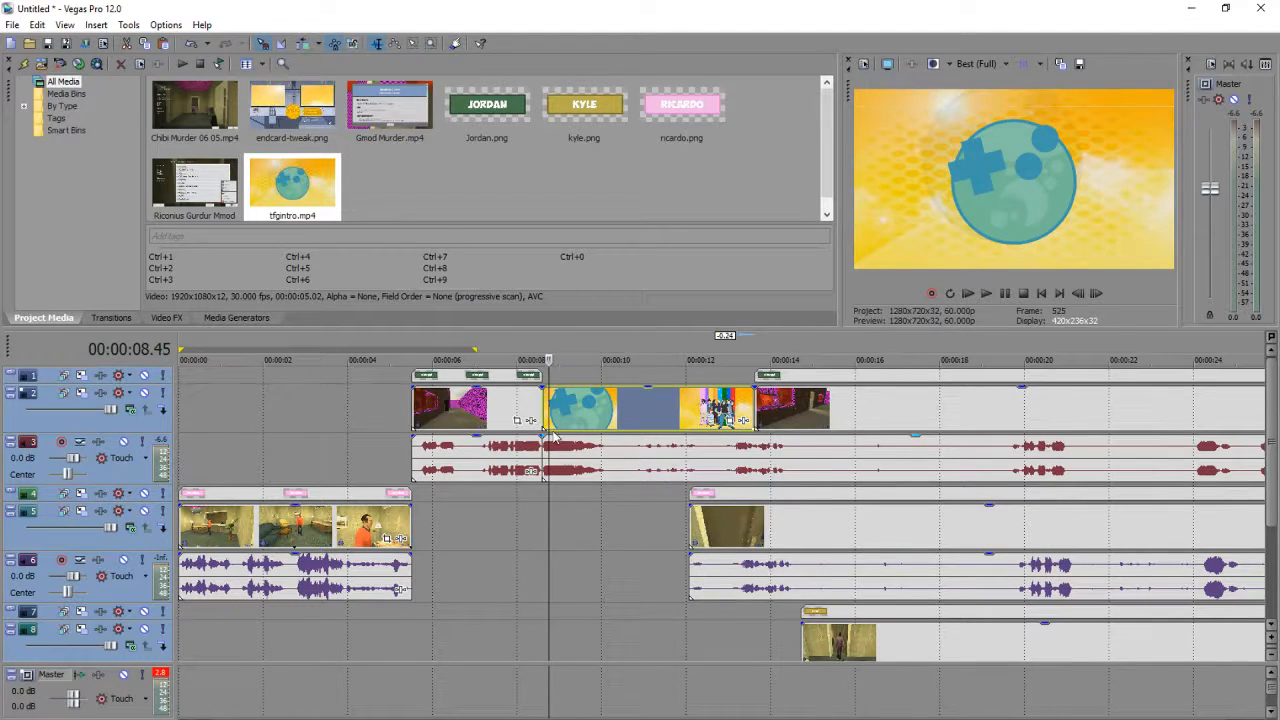
Step: Play the timeline from 00:00:07.45 across the cut into the intro
click(519, 407)
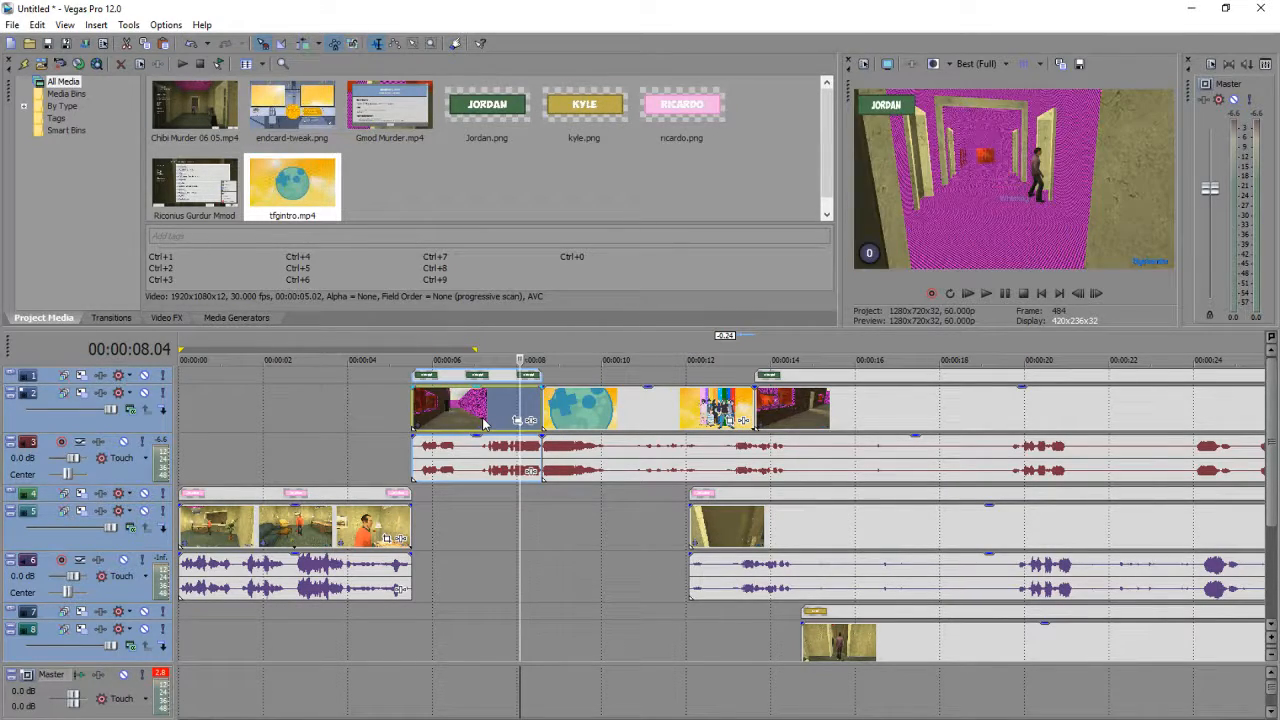
click(507, 412)
key(space)
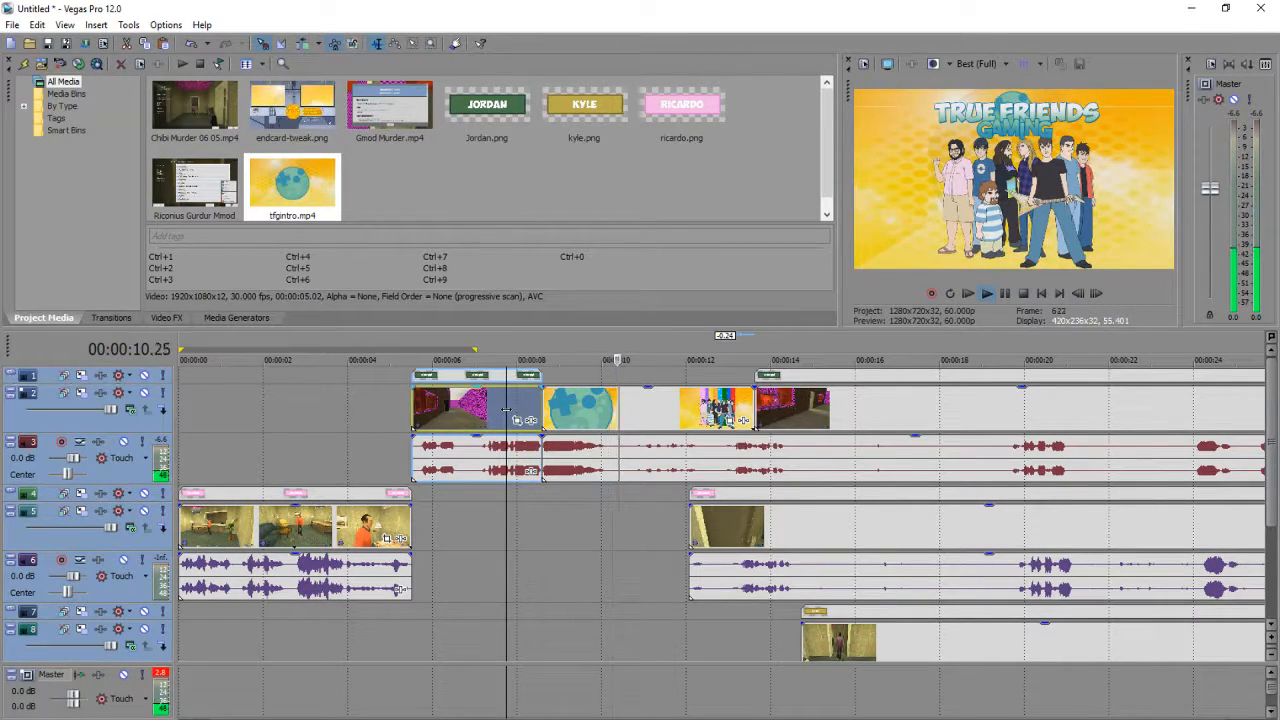
key(space)
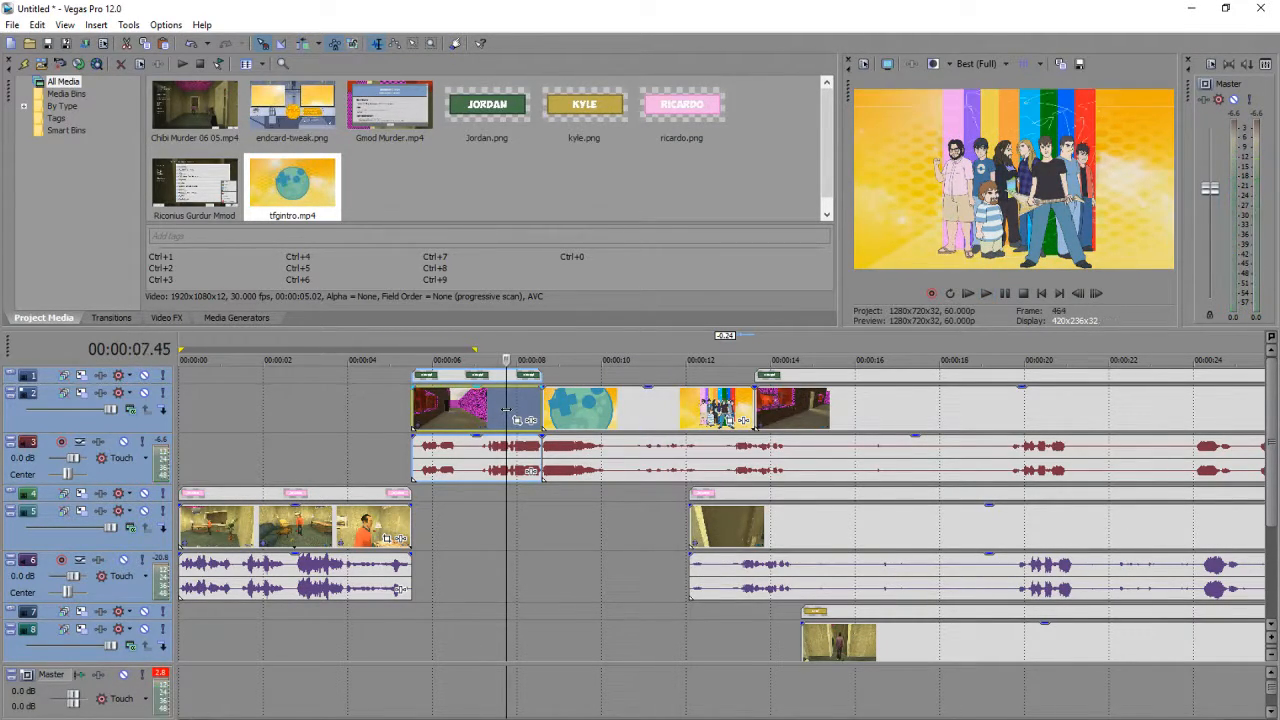
scroll(647, 569, down, 5)
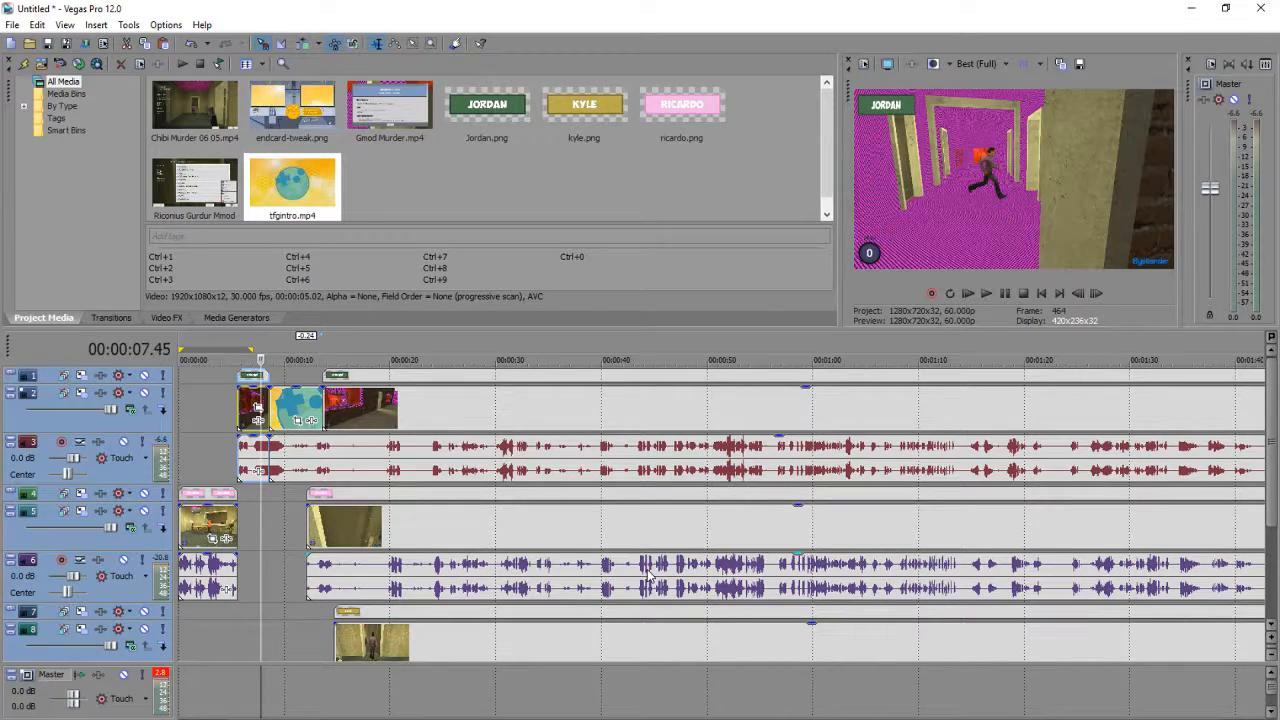
scroll(647, 575, down, 5)
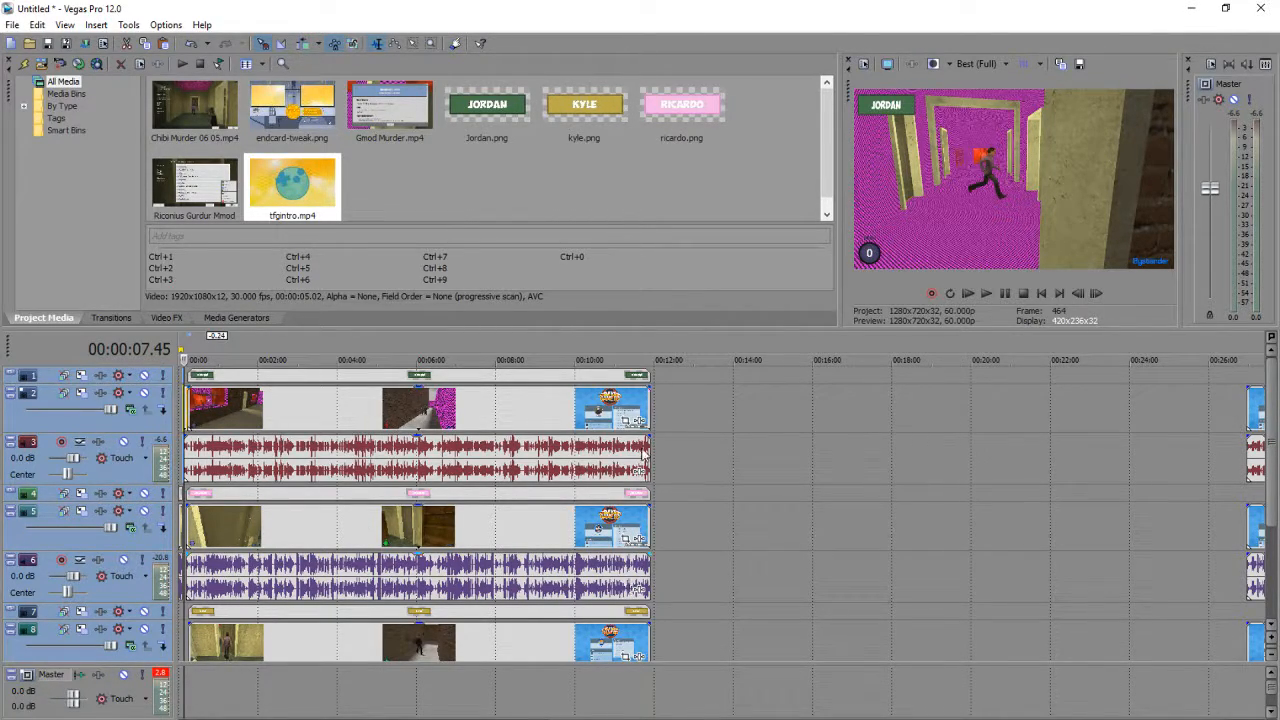
scroll(437, 588, down, 5)
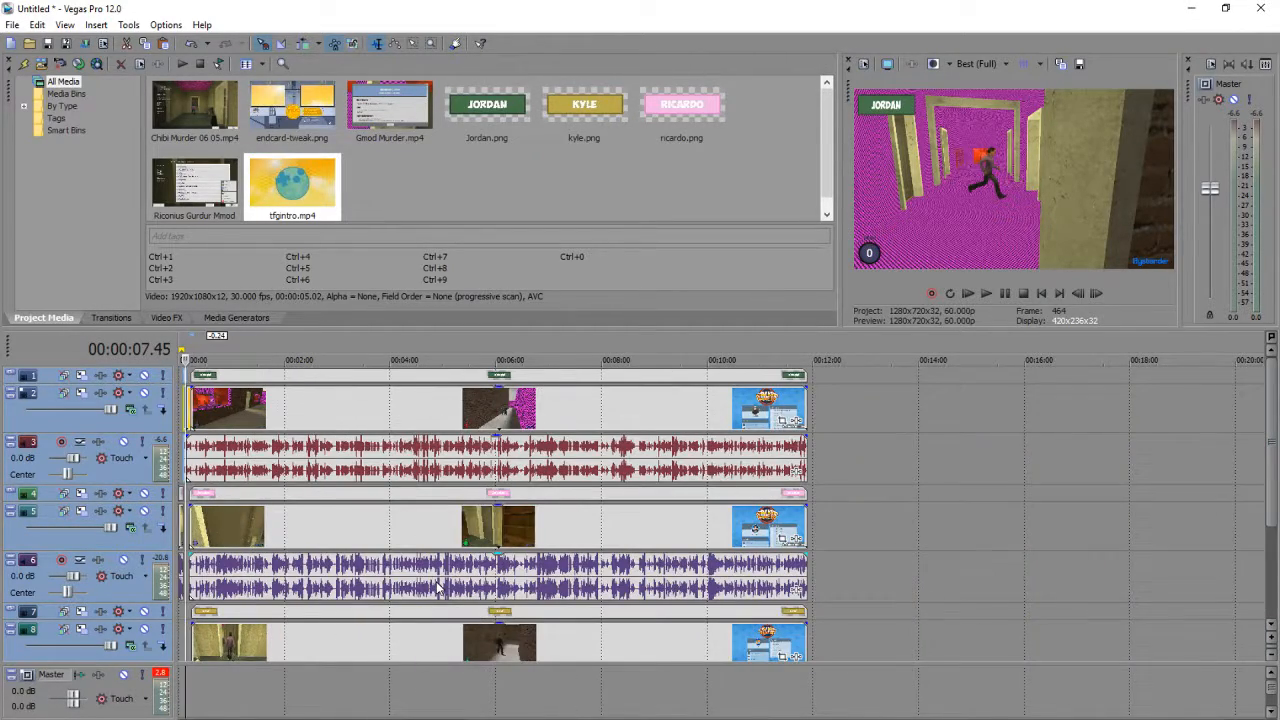
scroll(437, 588, up, 8)
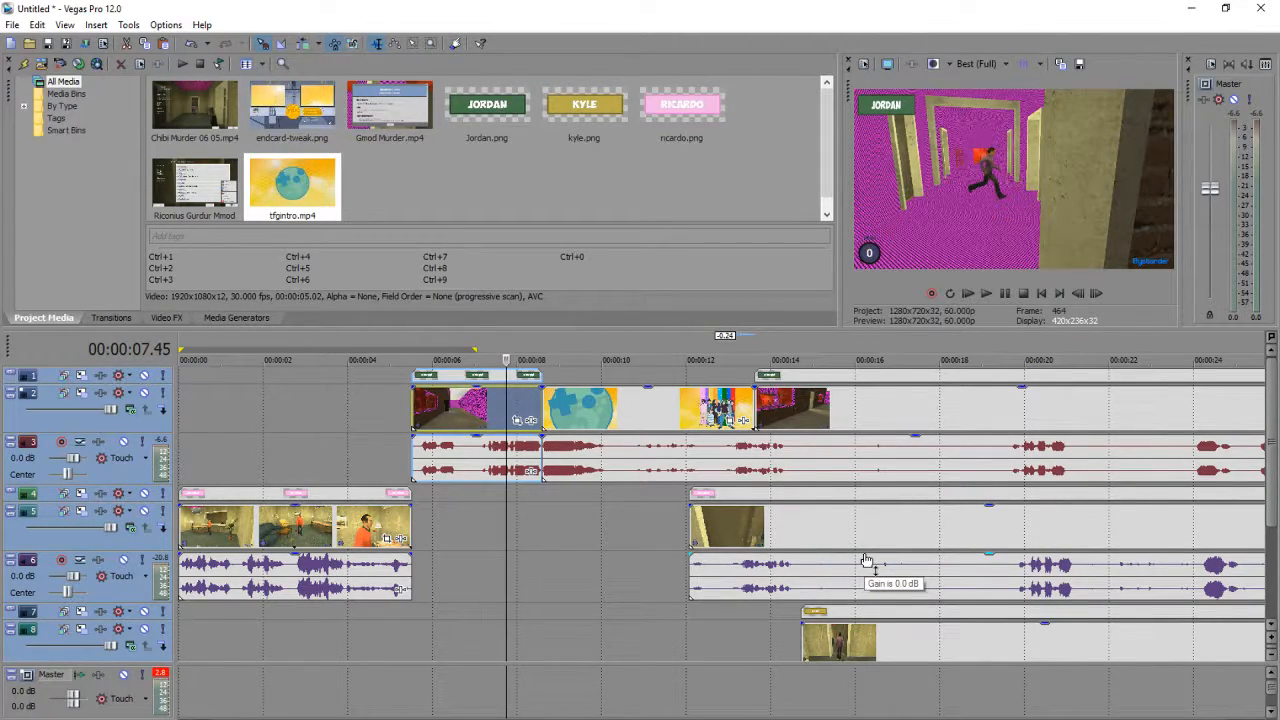
scroll(867, 560, down, 6)
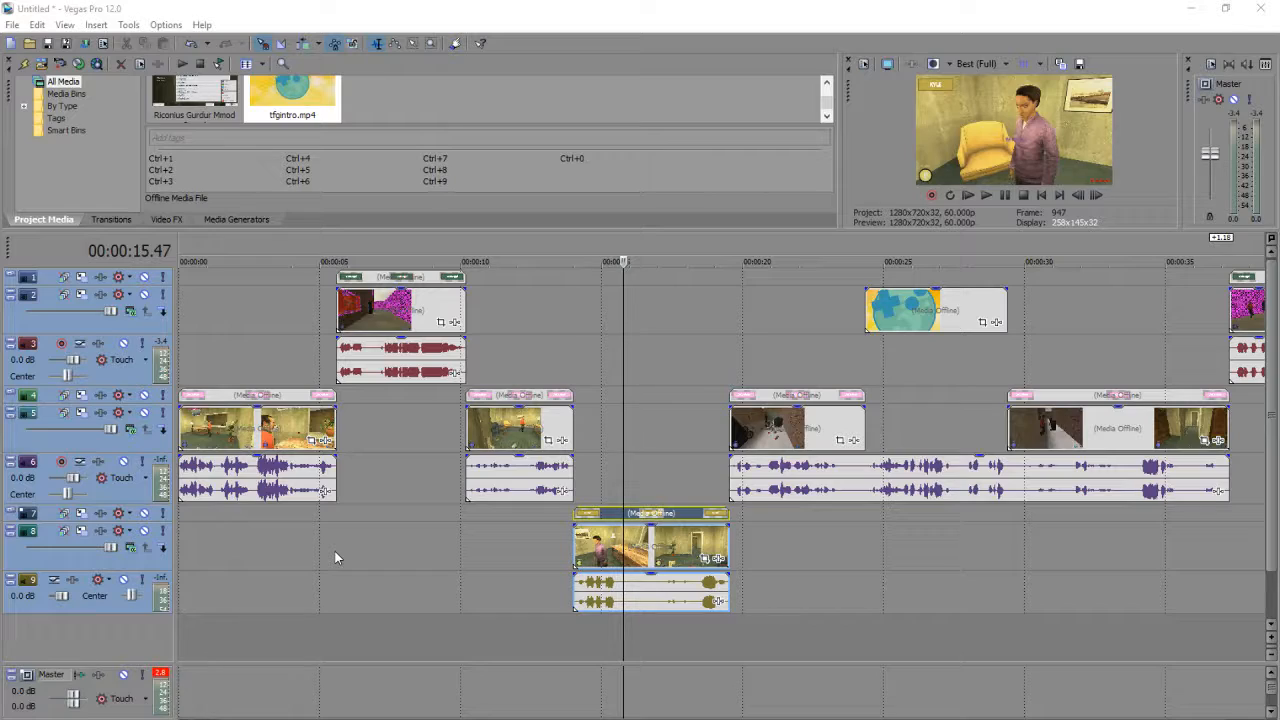
Step: Examine the perspective switches across the whole edited timeline and the unedited recordings left further along
click(335, 557)
scroll(418, 590, down, 5)
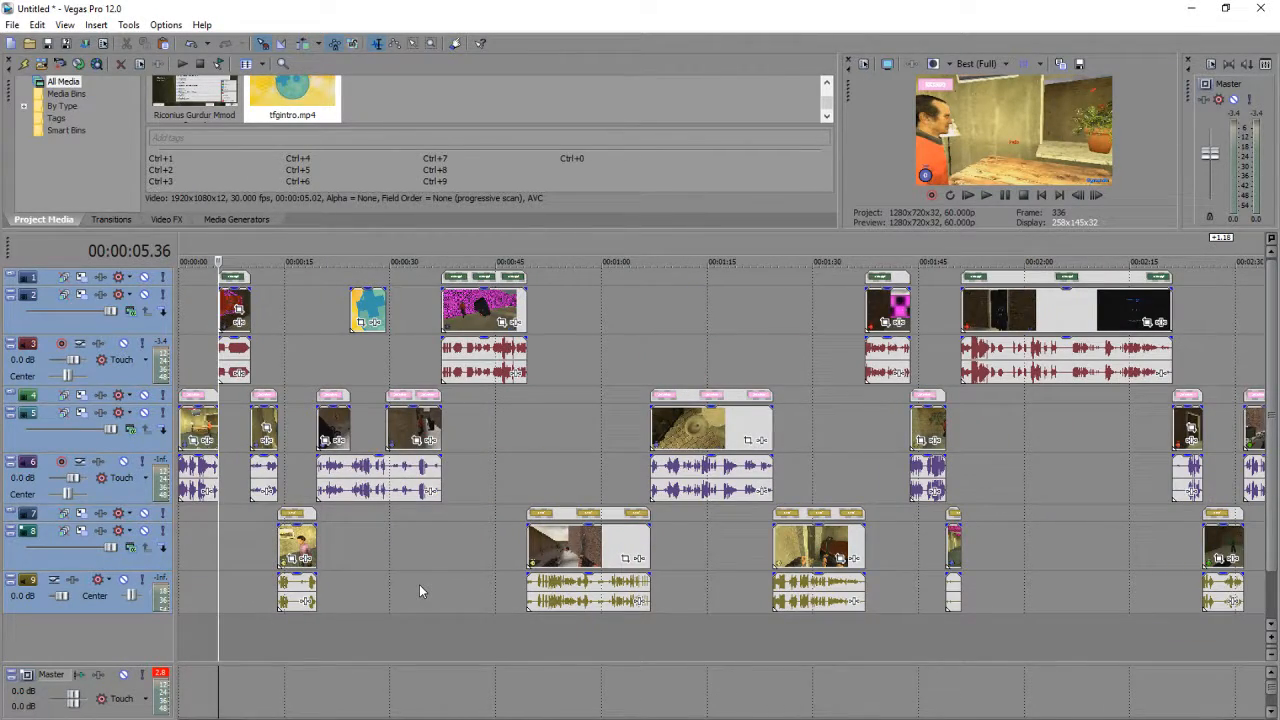
scroll(419, 590, down, 8)
scroll(419, 584, down, 3)
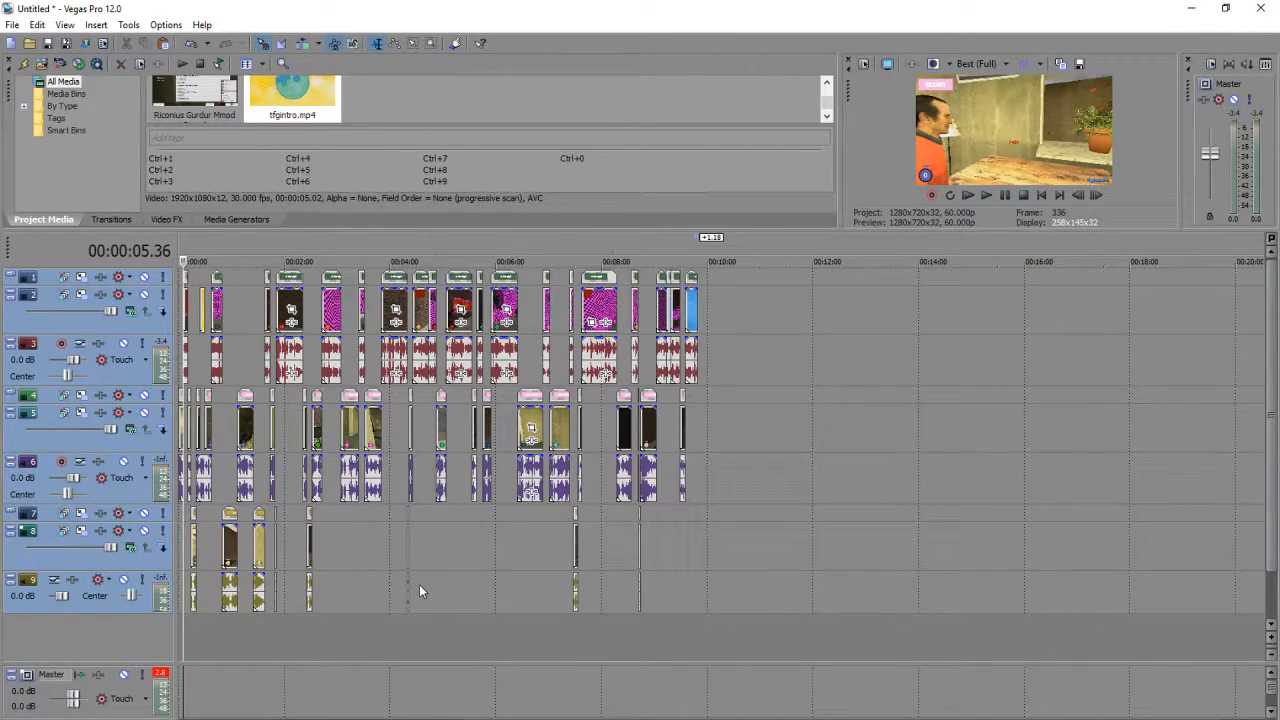
scroll(423, 590, up, 5)
scroll(472, 580, down, 4)
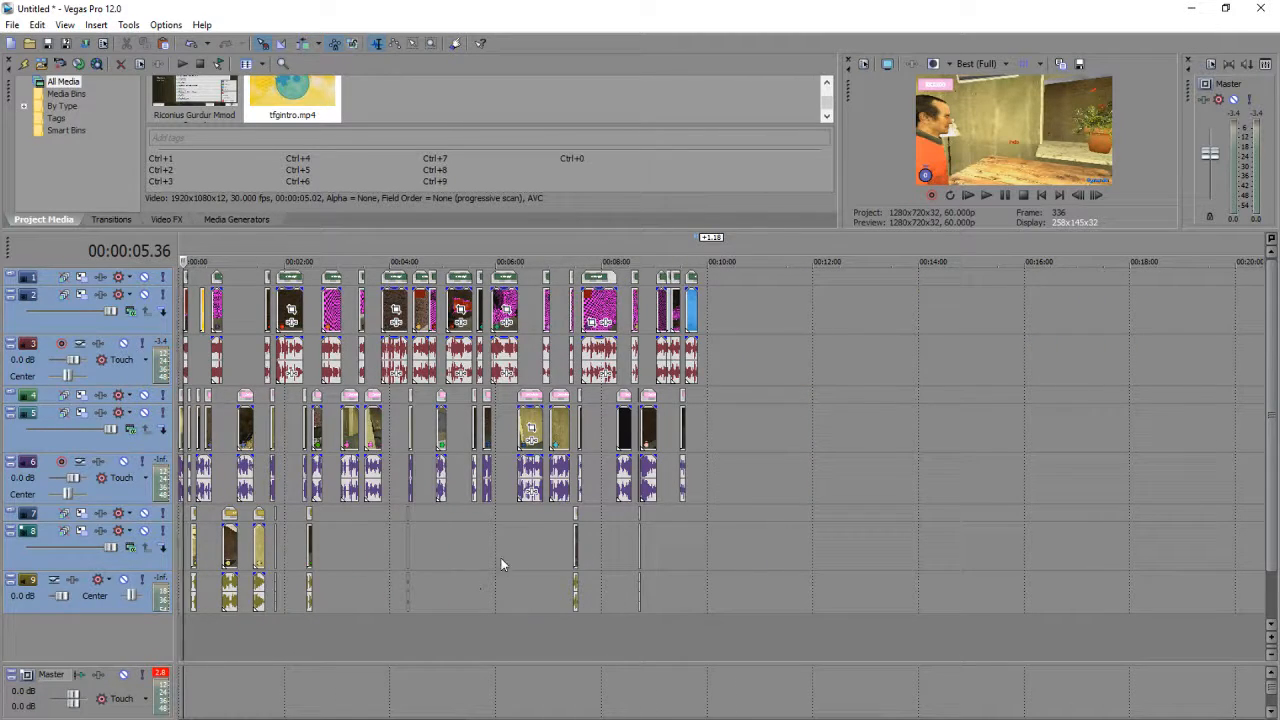
scroll(498, 560, down, 2)
scroll(511, 567, down, 3)
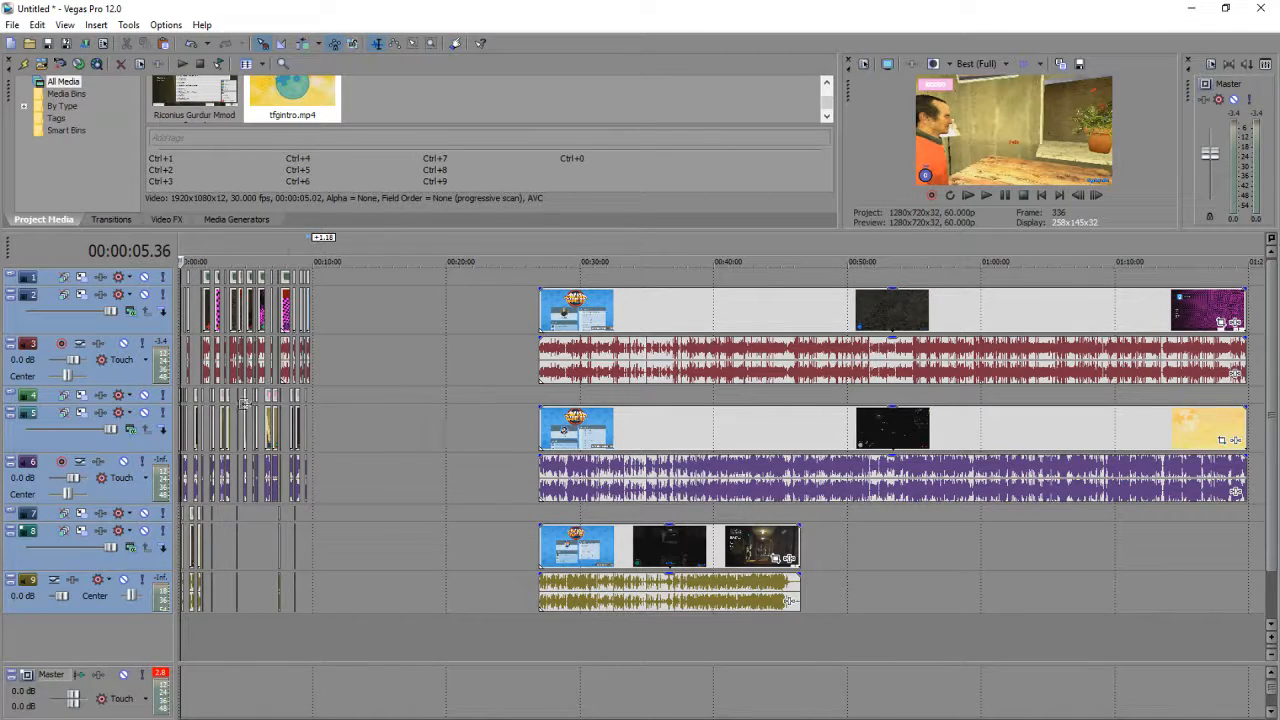
click(290, 421)
scroll(292, 420, up, 2)
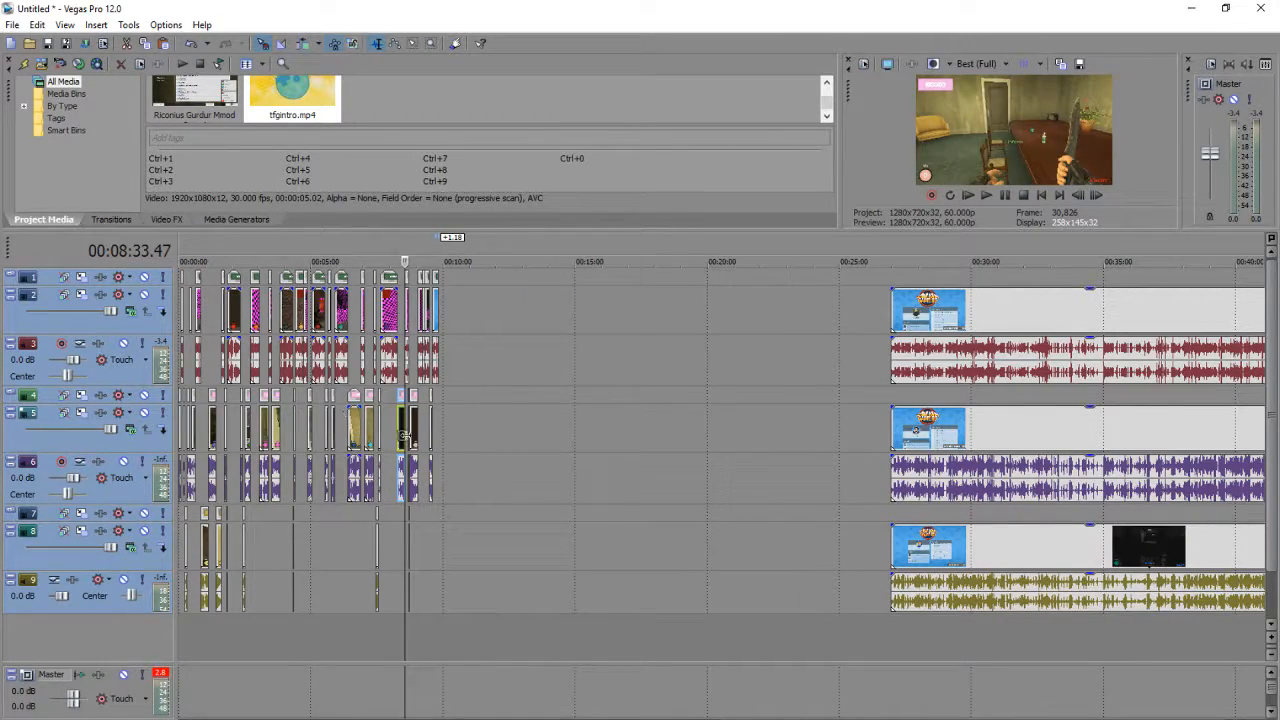
scroll(824, 399, down, 2)
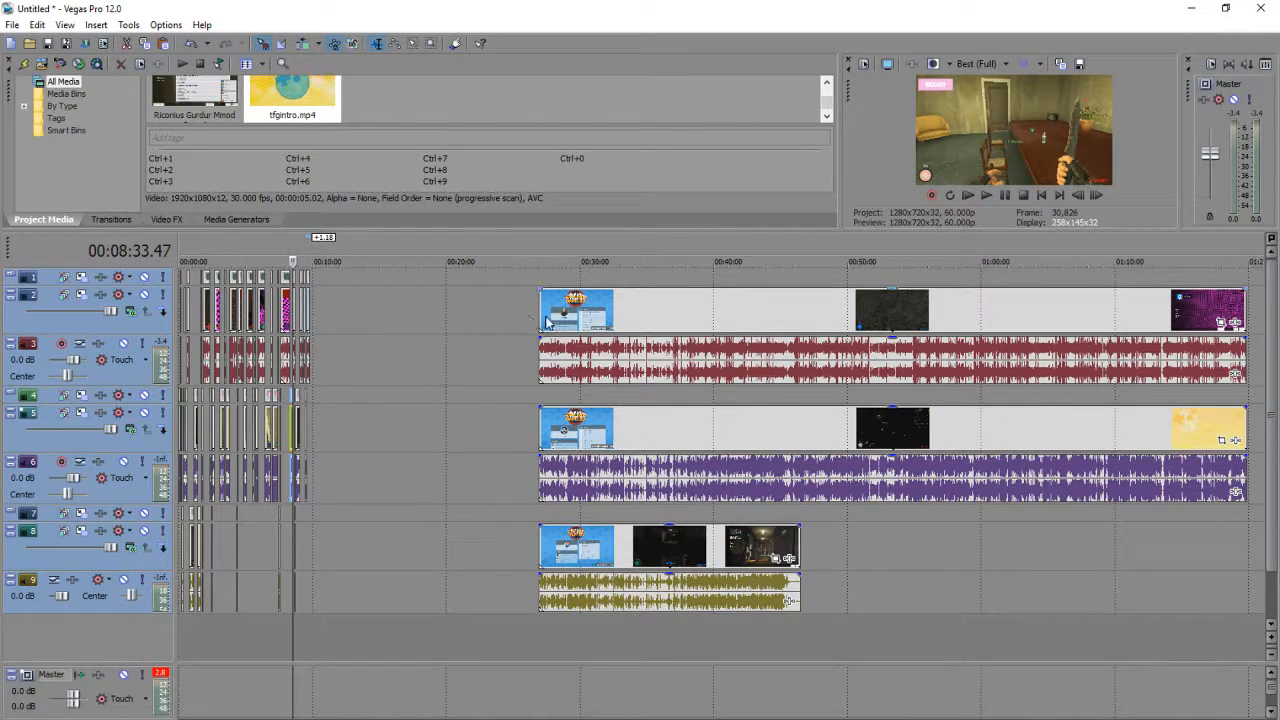
click(283, 462)
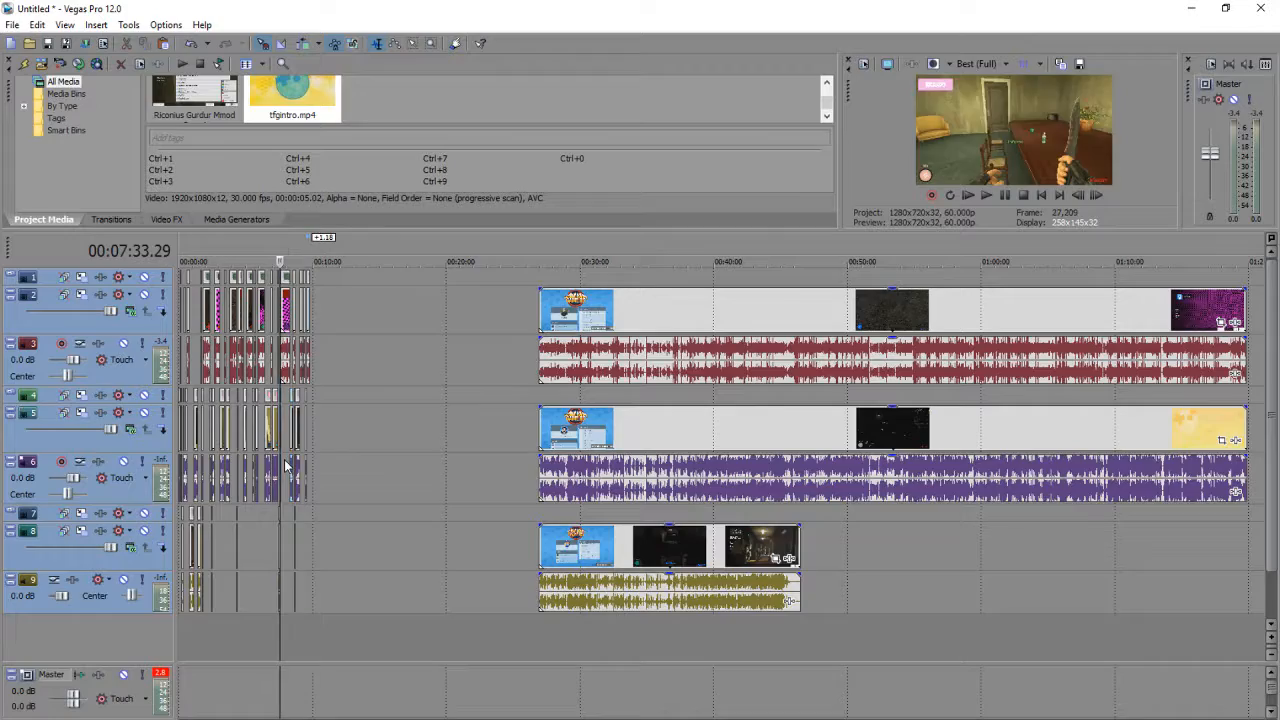
Step: Inspect the third player's short clips, including the one at 00:08:43.36, and return to the start of the timeline
scroll(285, 465, up, 6)
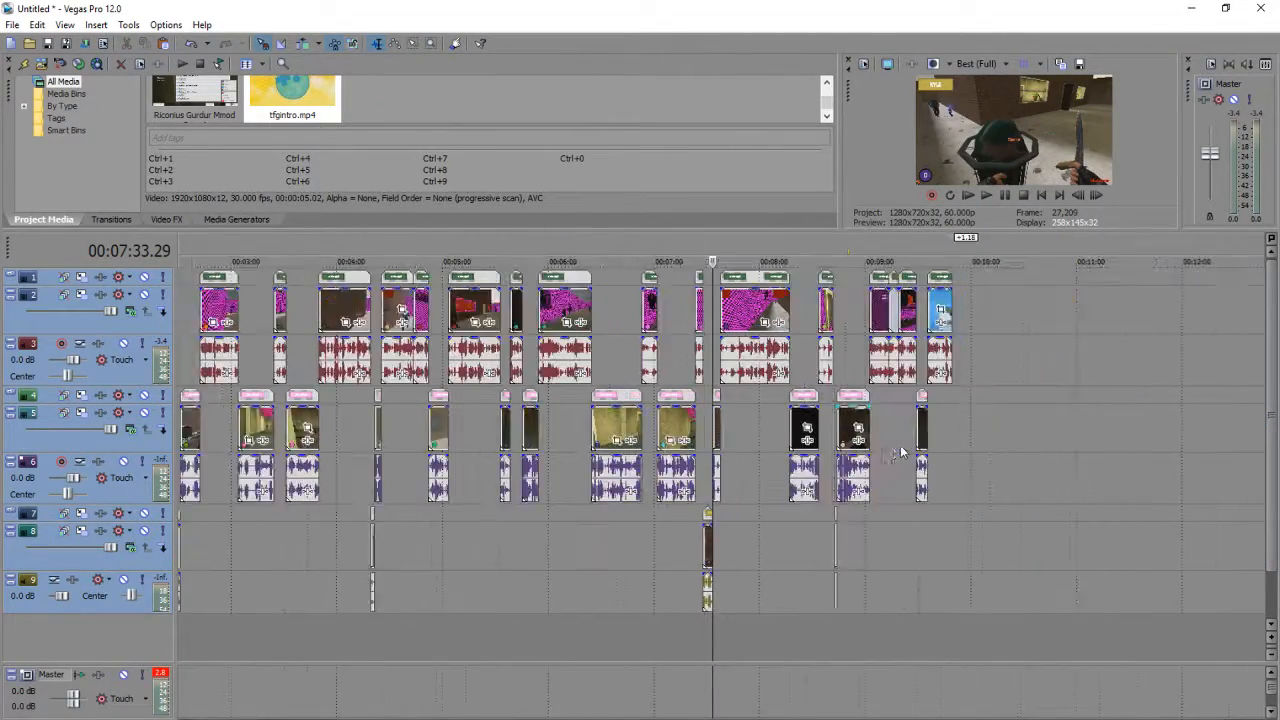
scroll(547, 522, down, 3)
click(203, 558)
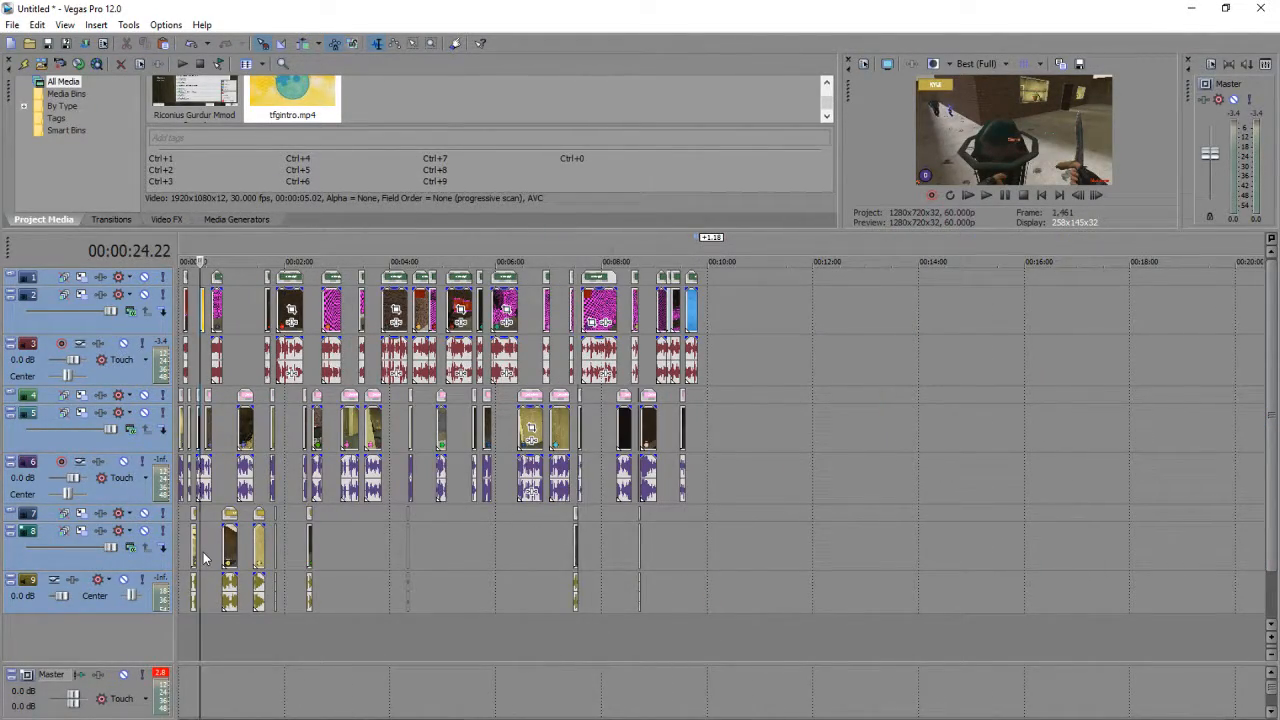
scroll(205, 558, up, 2)
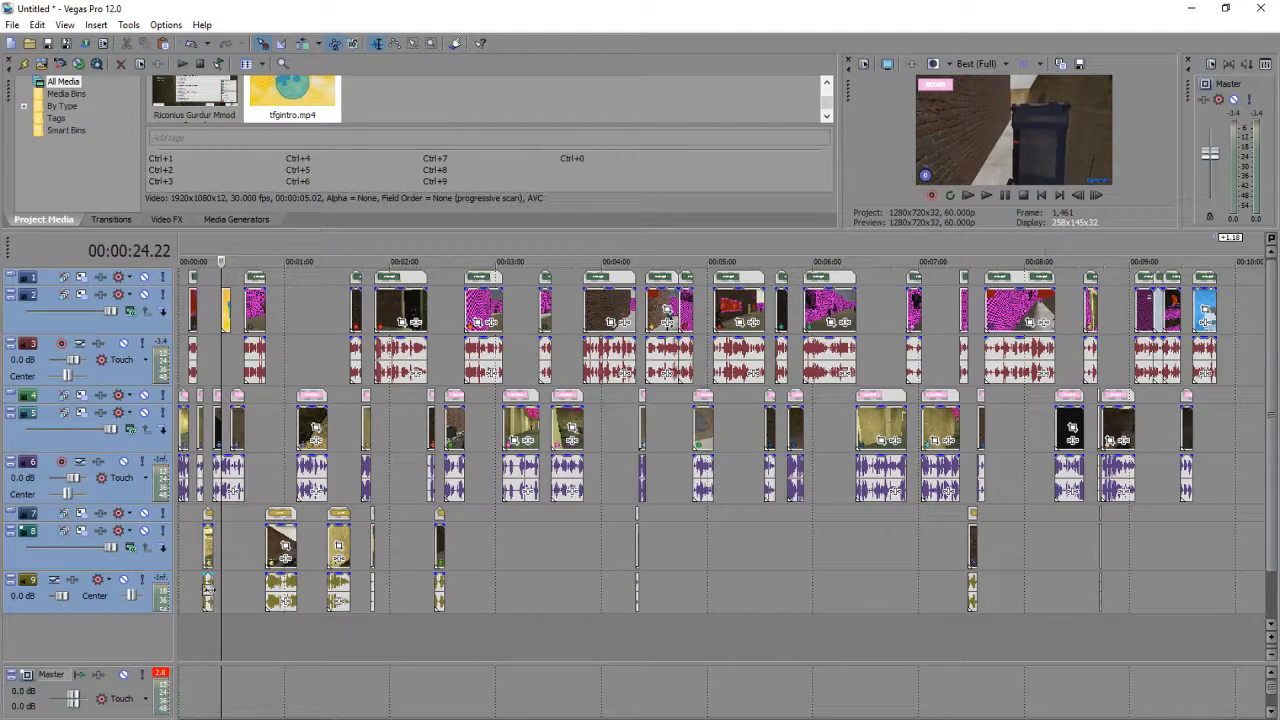
click(211, 590)
click(1100, 527)
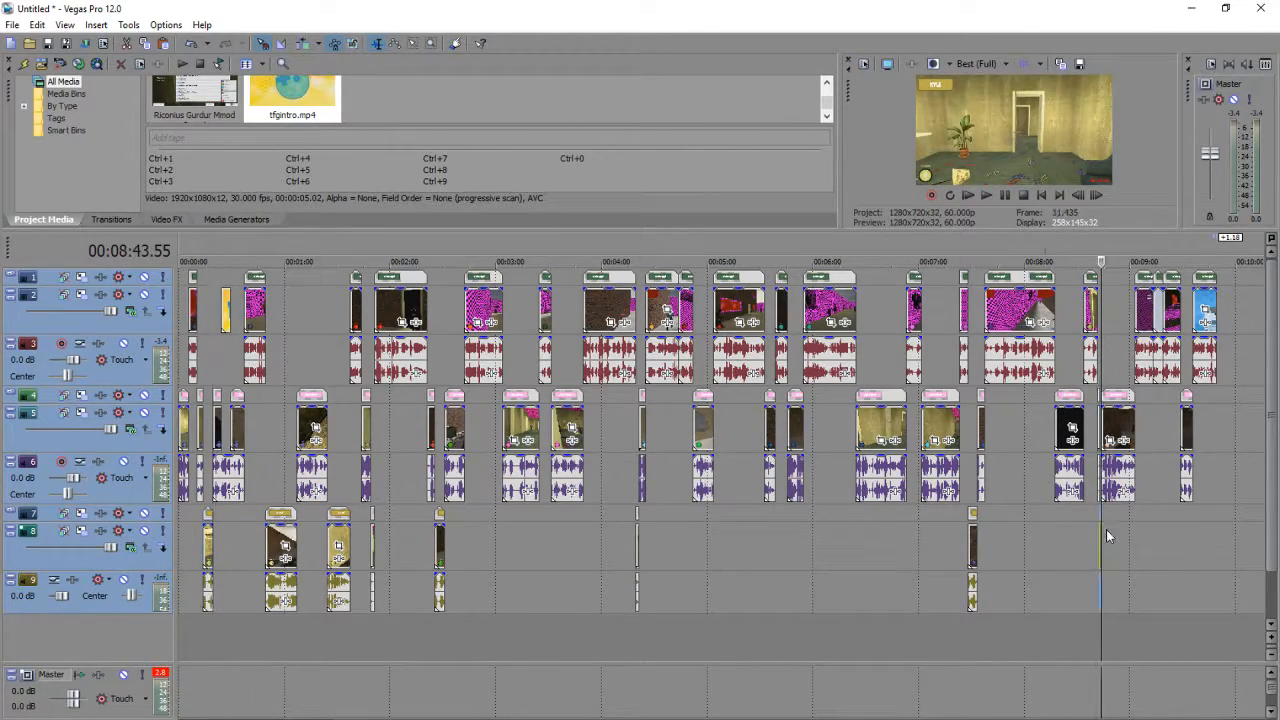
scroll(914, 565, up, 8)
click(700, 515)
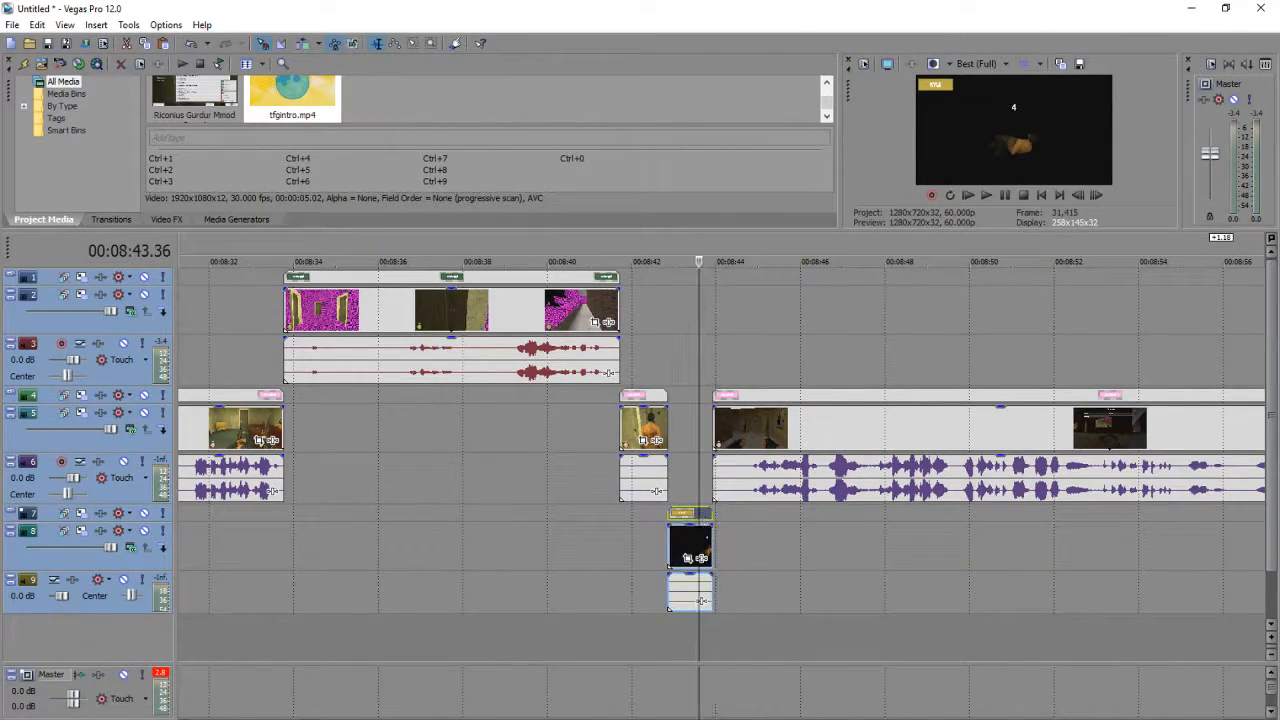
scroll(721, 440, left, 15)
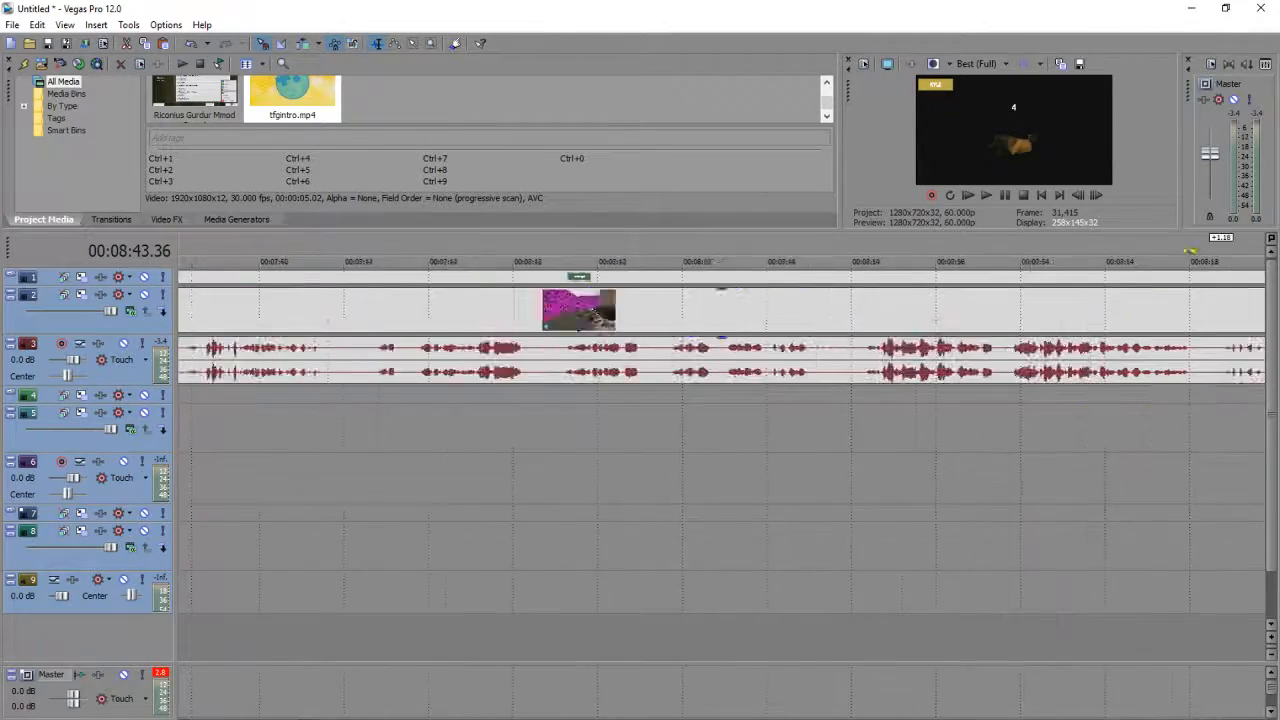
scroll(724, 440, left, 15)
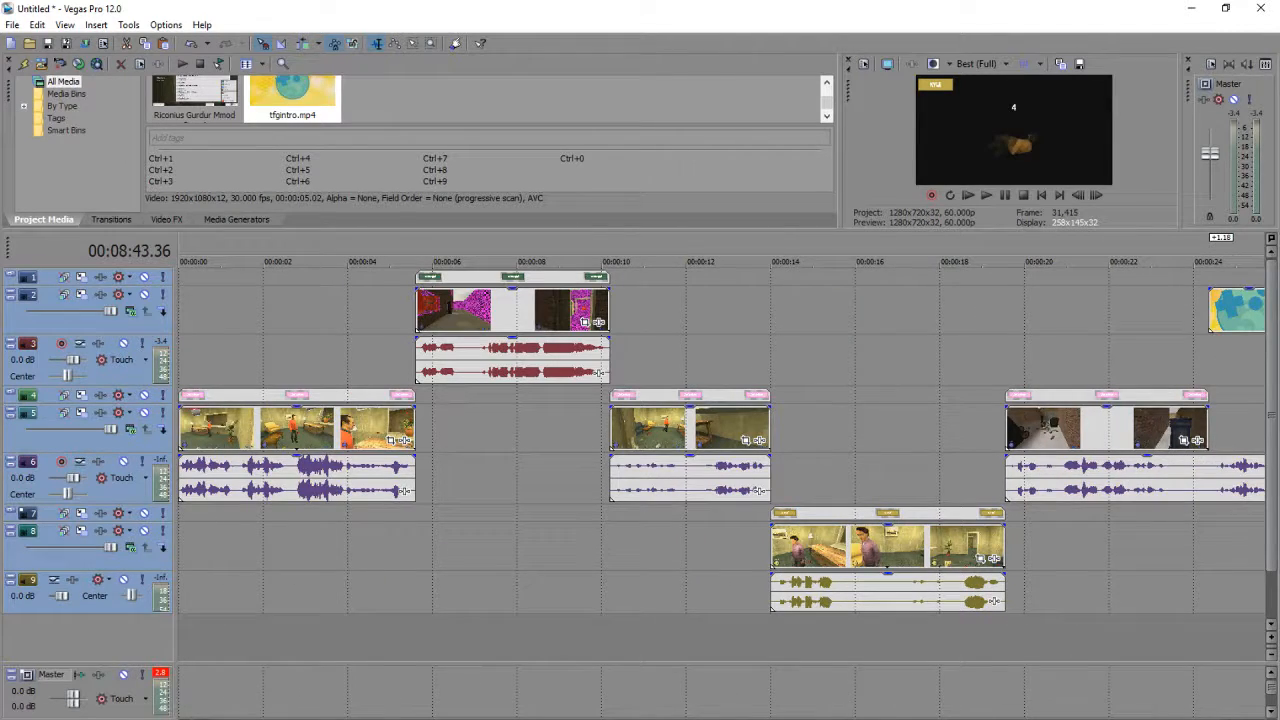
Step: Move all of the third player's label, video and audio clips up onto the first player's tracks at their existing times
scroll(721, 440, right, 5)
scroll(721, 440, left, 5)
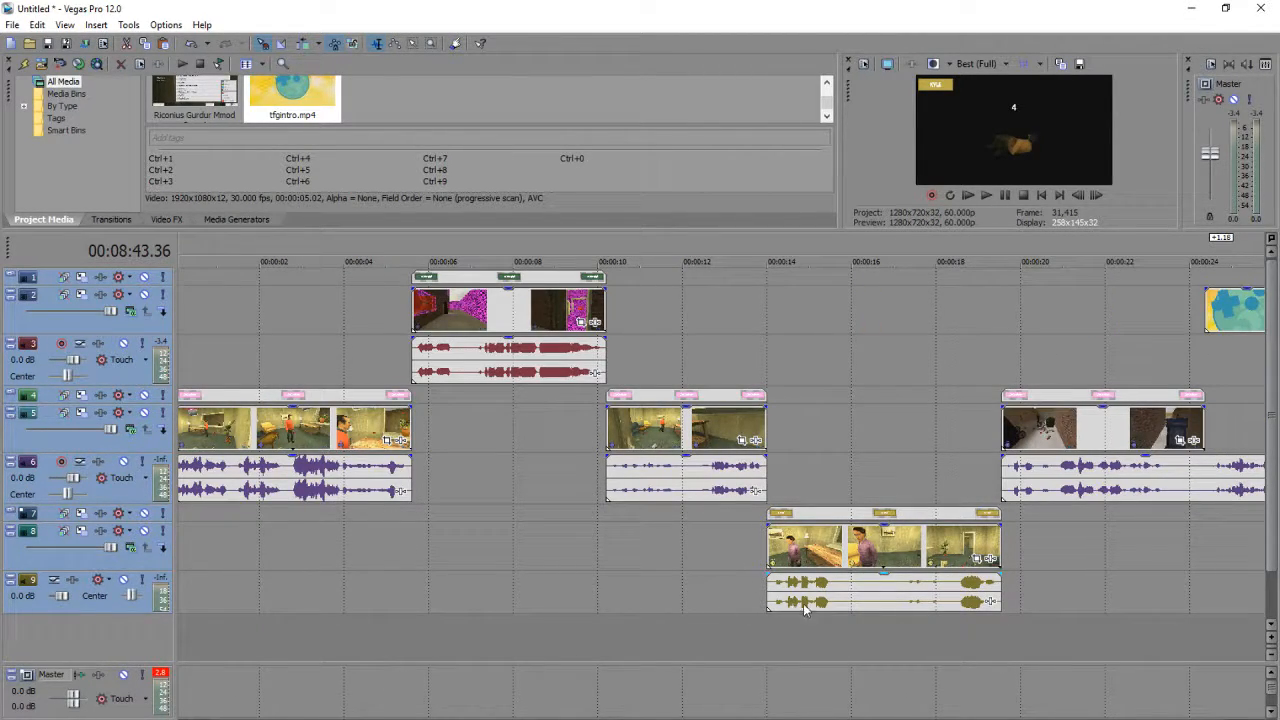
scroll(810, 605, down, 10)
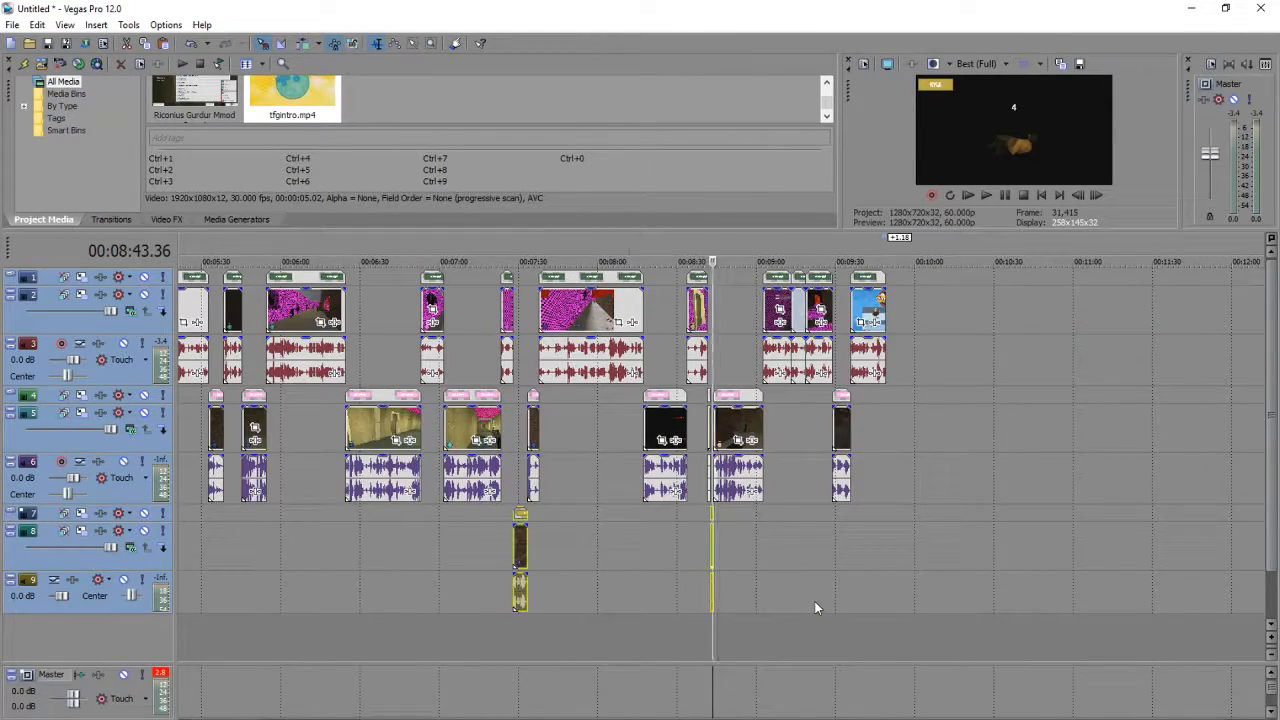
scroll(815, 607, down, 4)
scroll(304, 550, up, 8)
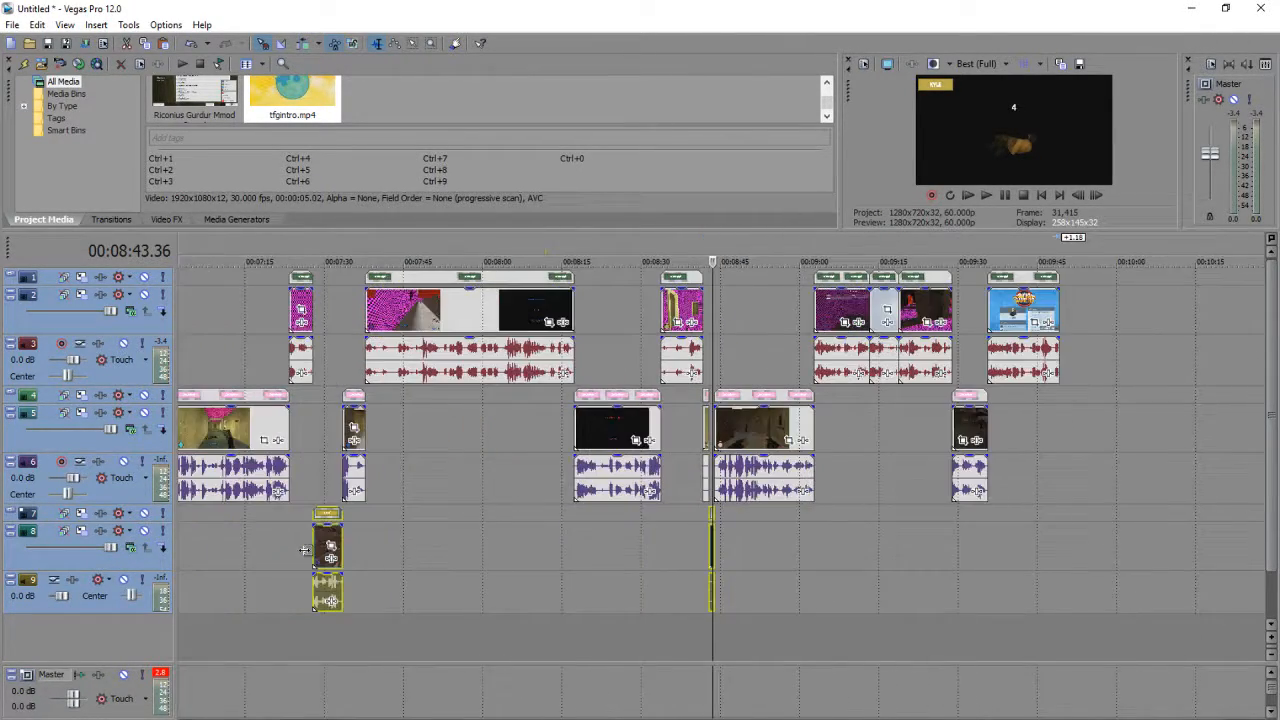
scroll(304, 550, up, 4)
scroll(720, 440, left, 15)
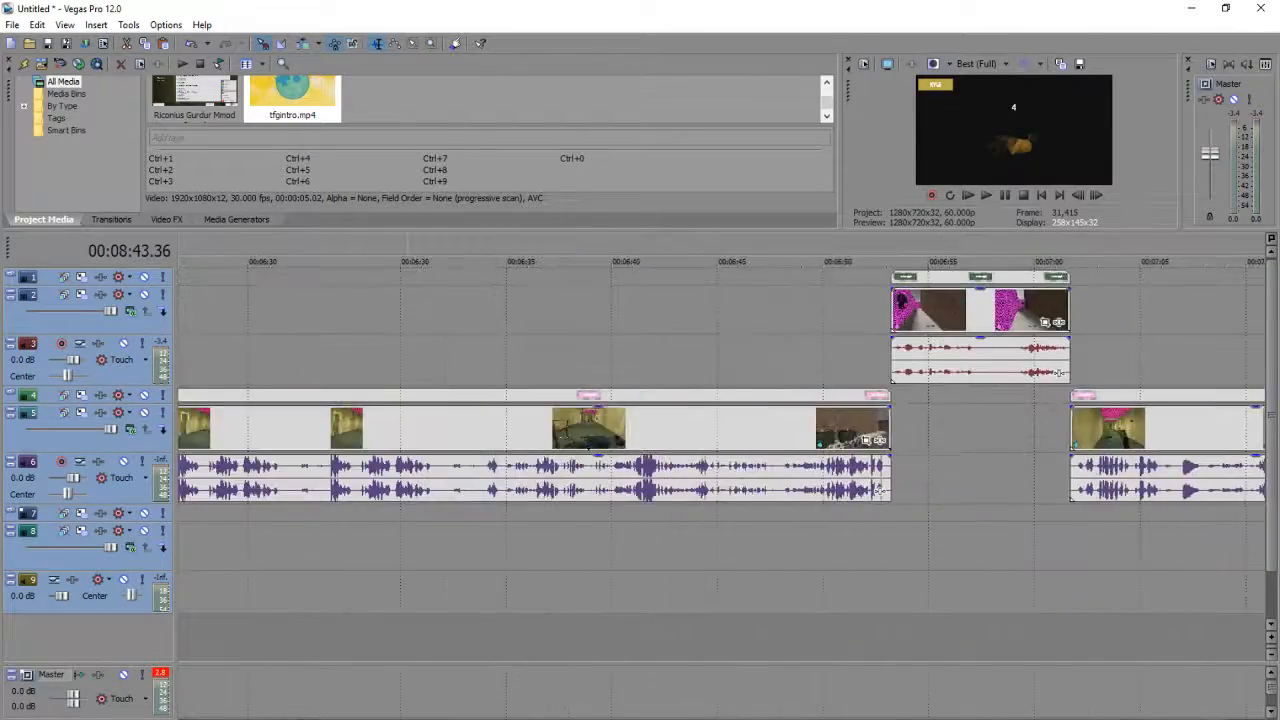
scroll(720, 440, left, 8)
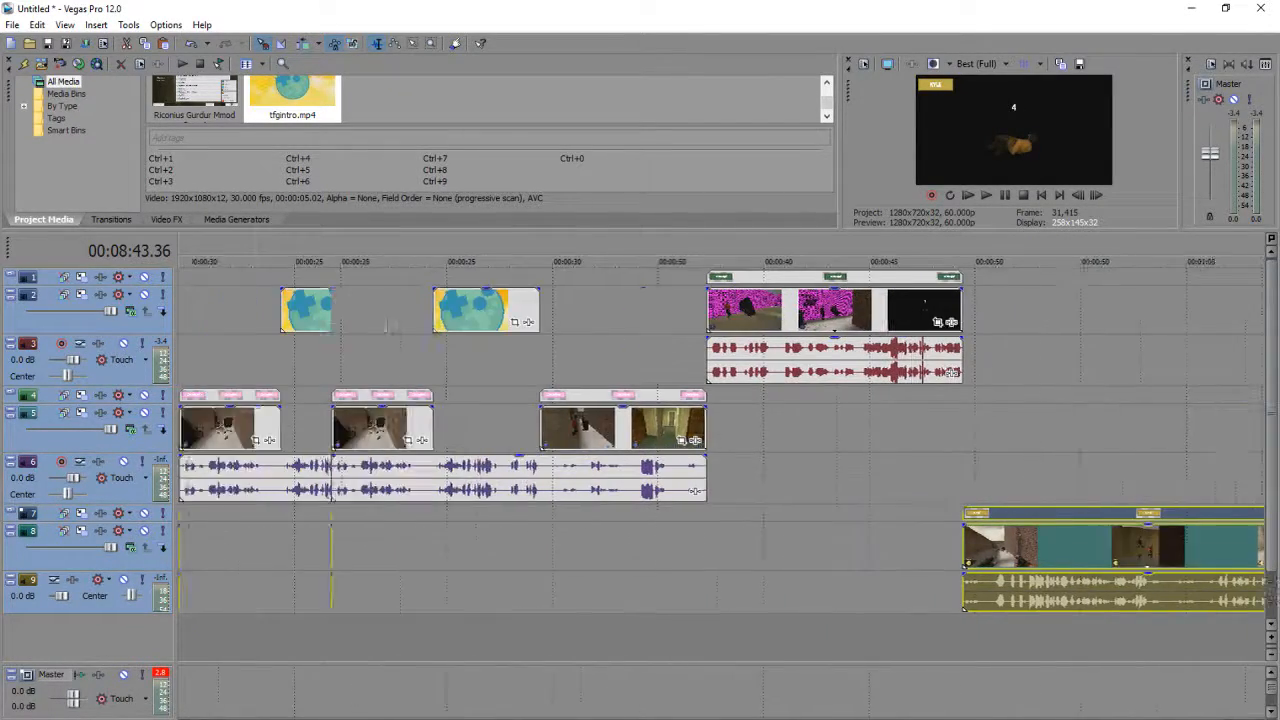
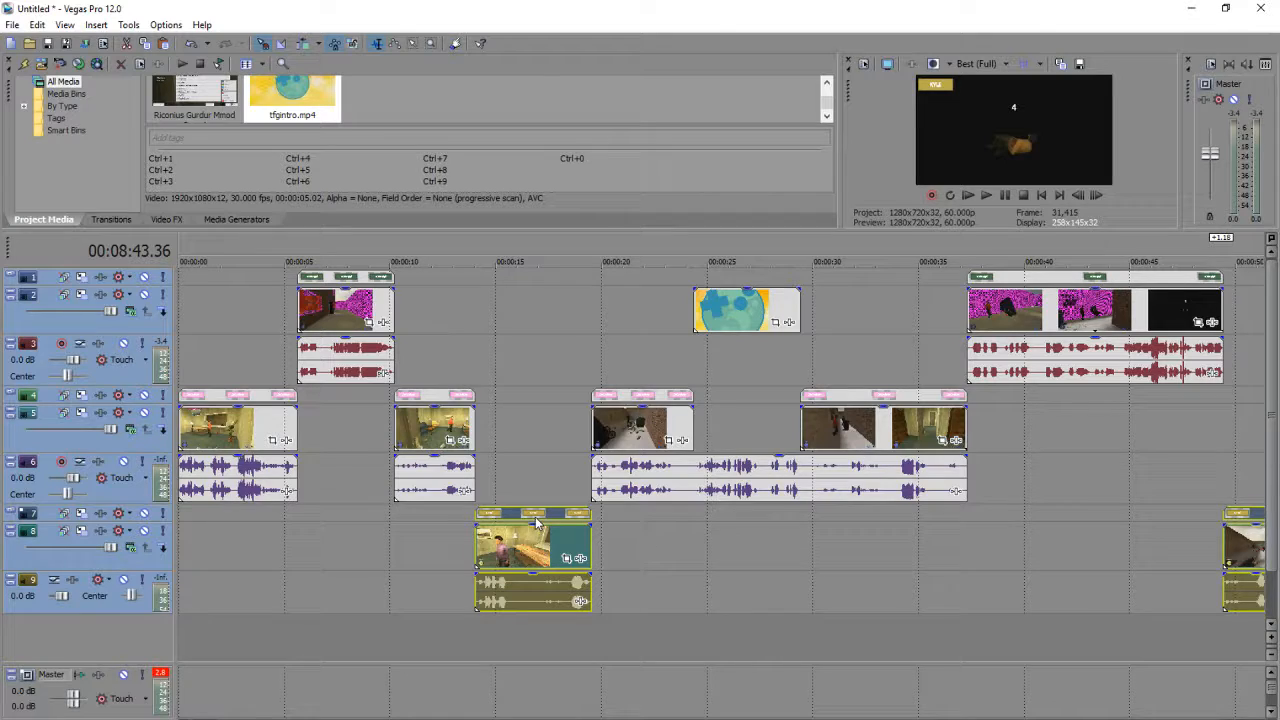
drag(537, 445, 534, 286)
Step: Select all of the second player's label, video and audio clips and move them up onto the first player's tracks
scroll(482, 391, down, 6)
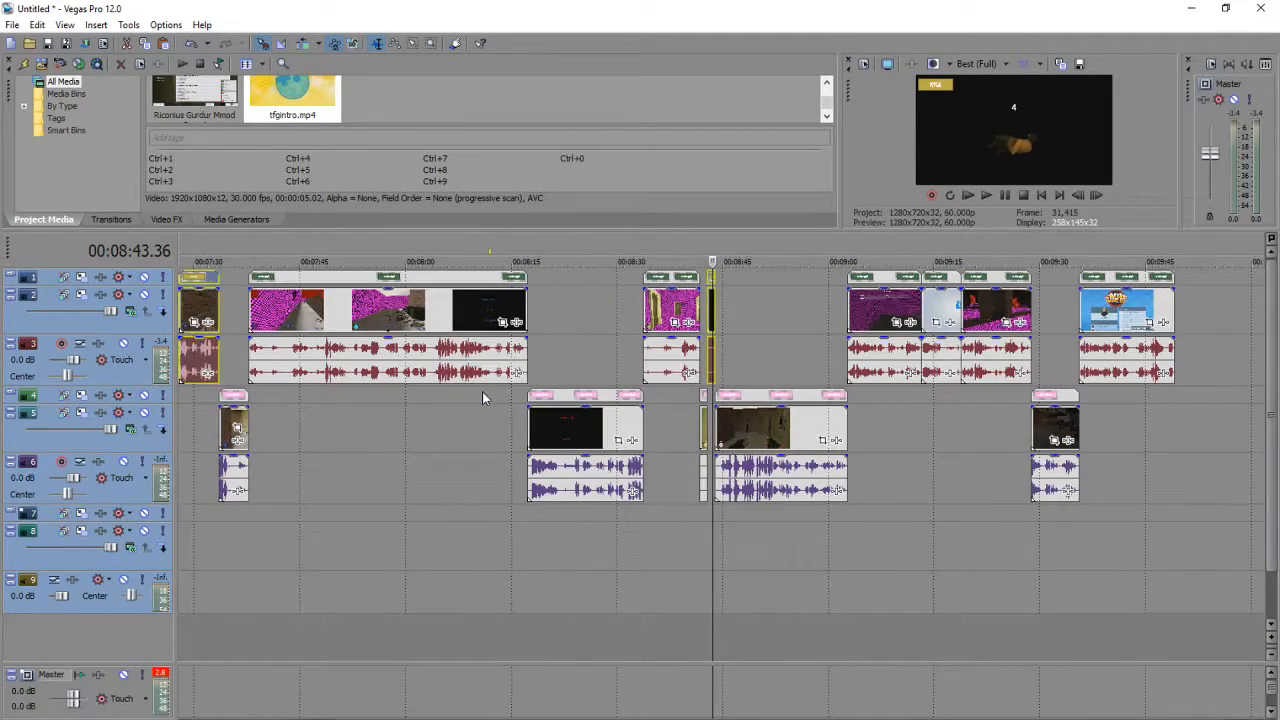
scroll(318, 449, down, 3)
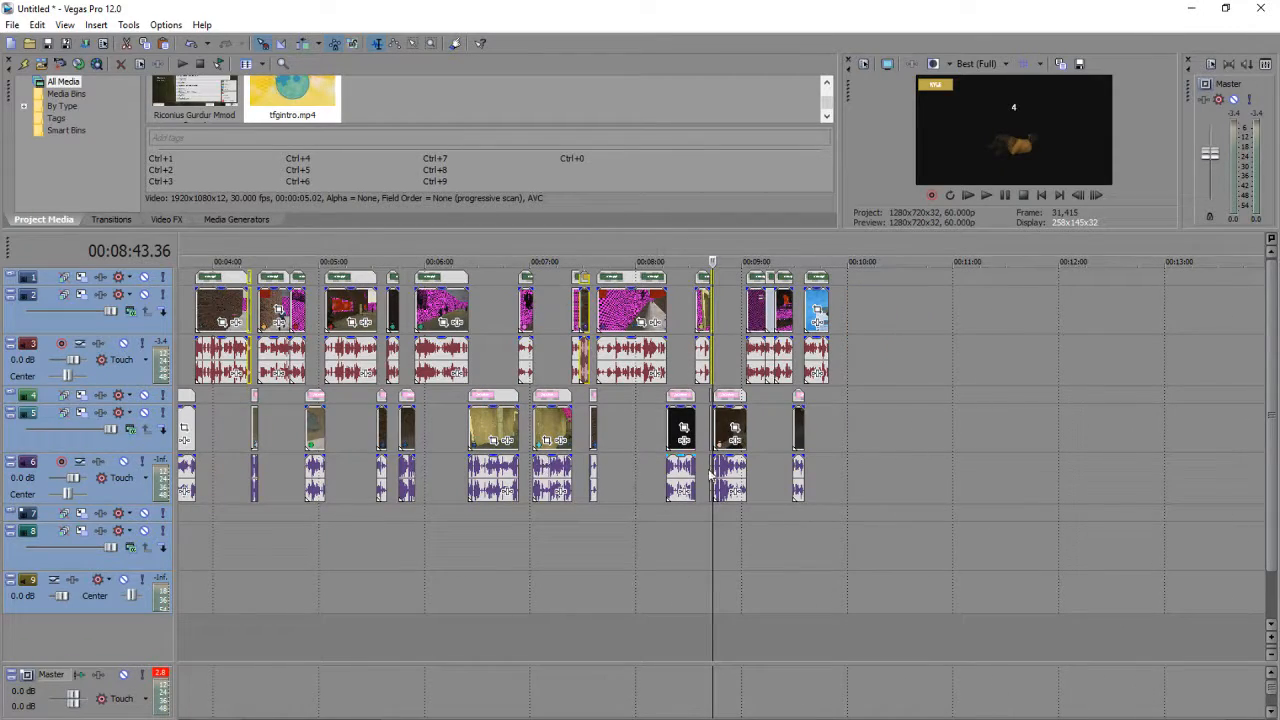
click(803, 485)
scroll(715, 571, up, 5)
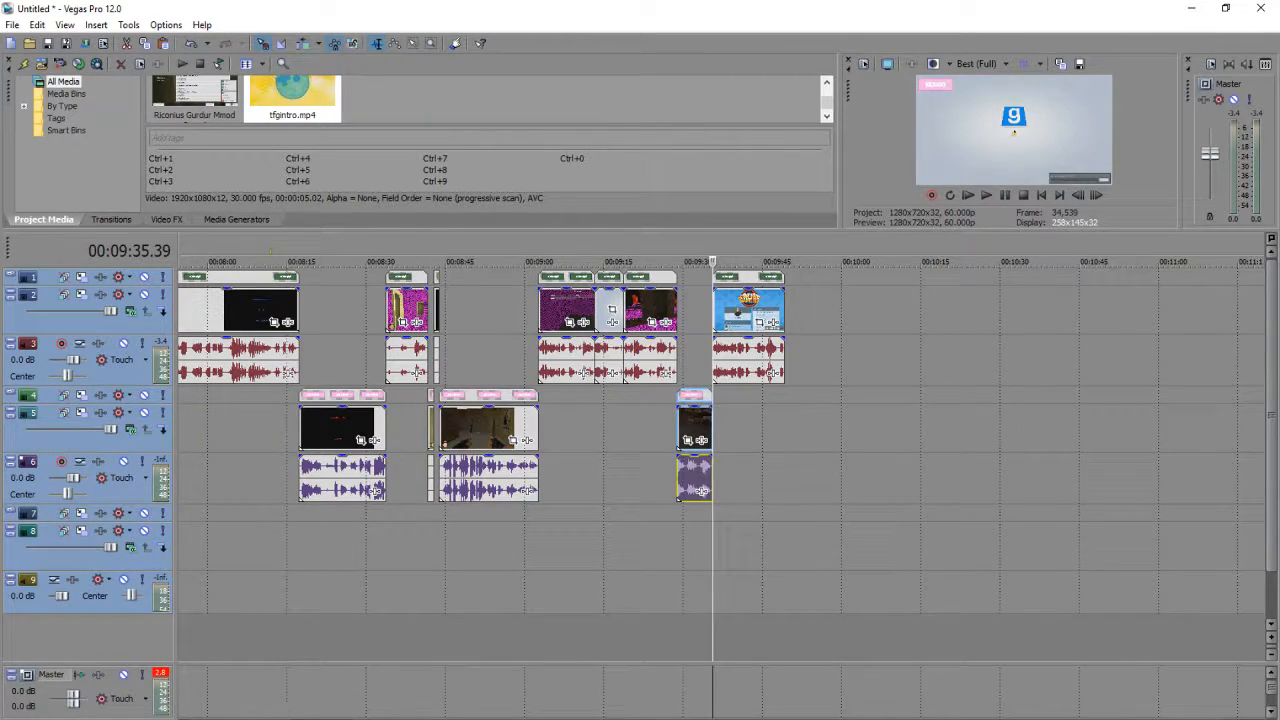
scroll(719, 440, left, 10)
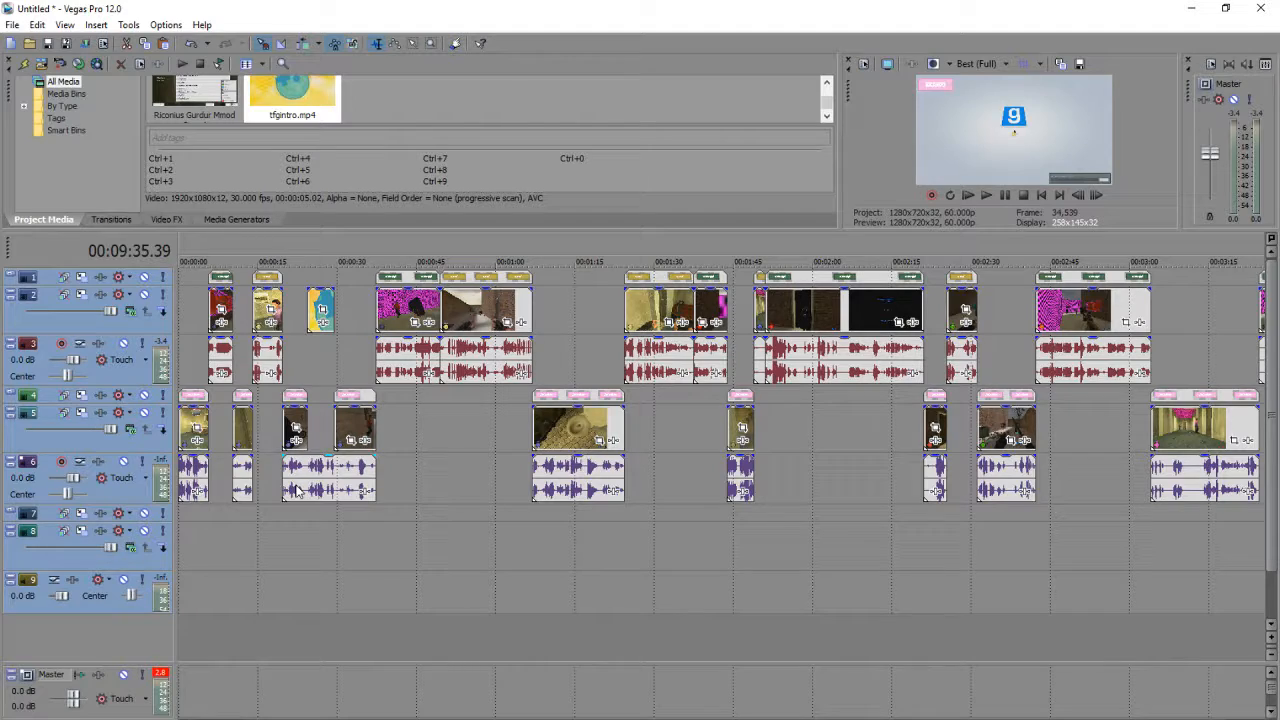
shift+click(200, 398)
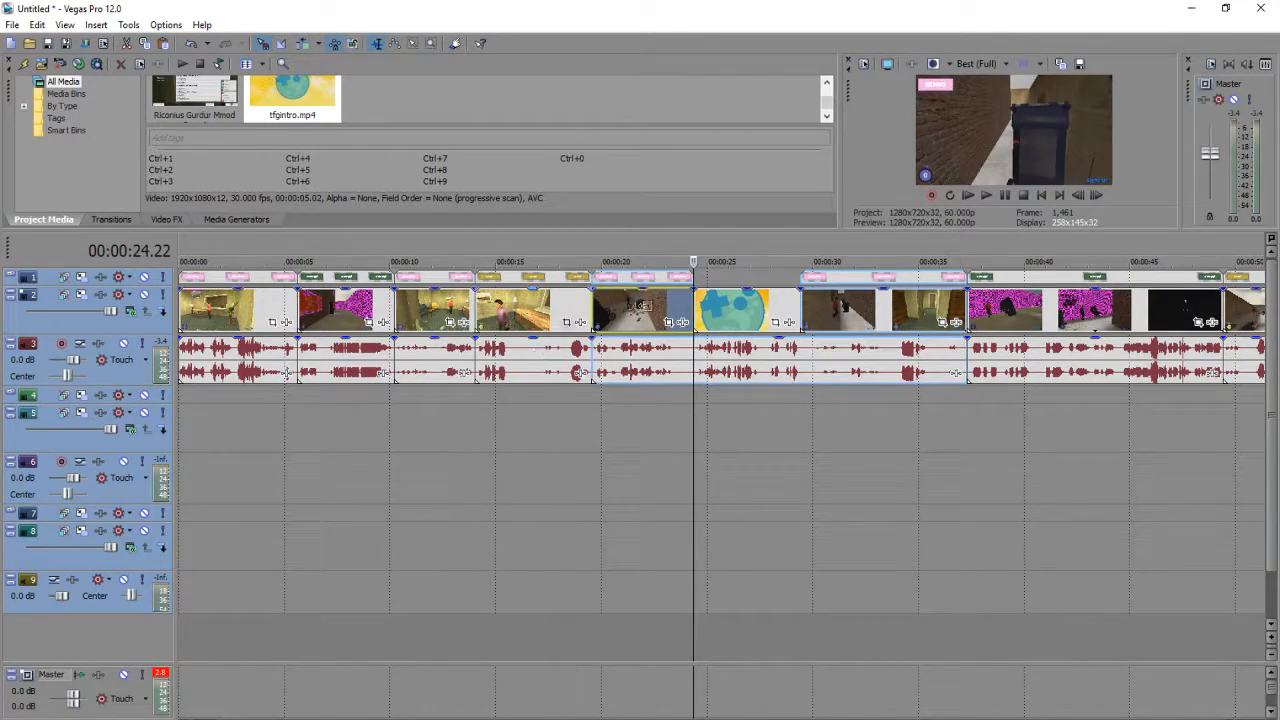
Step: Examine the merged timeline up to its final clip and find the end card image in the project media
scroll(684, 396, down, 10)
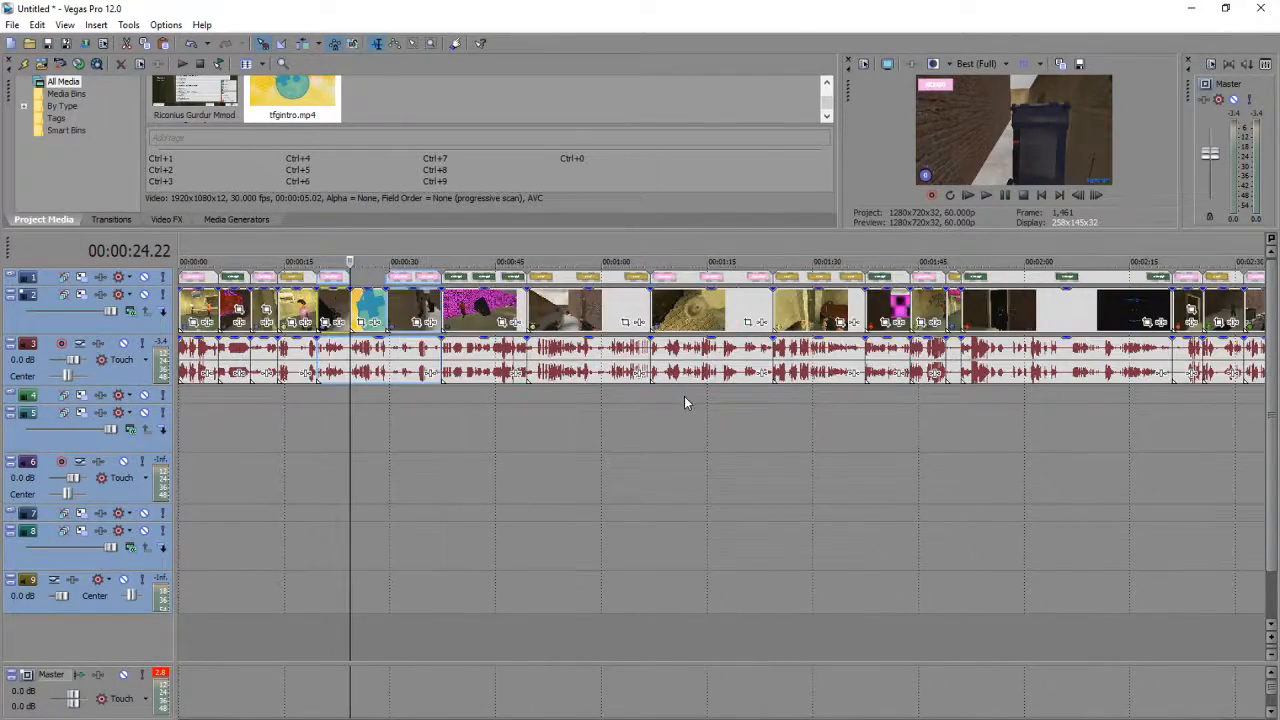
click(945, 378)
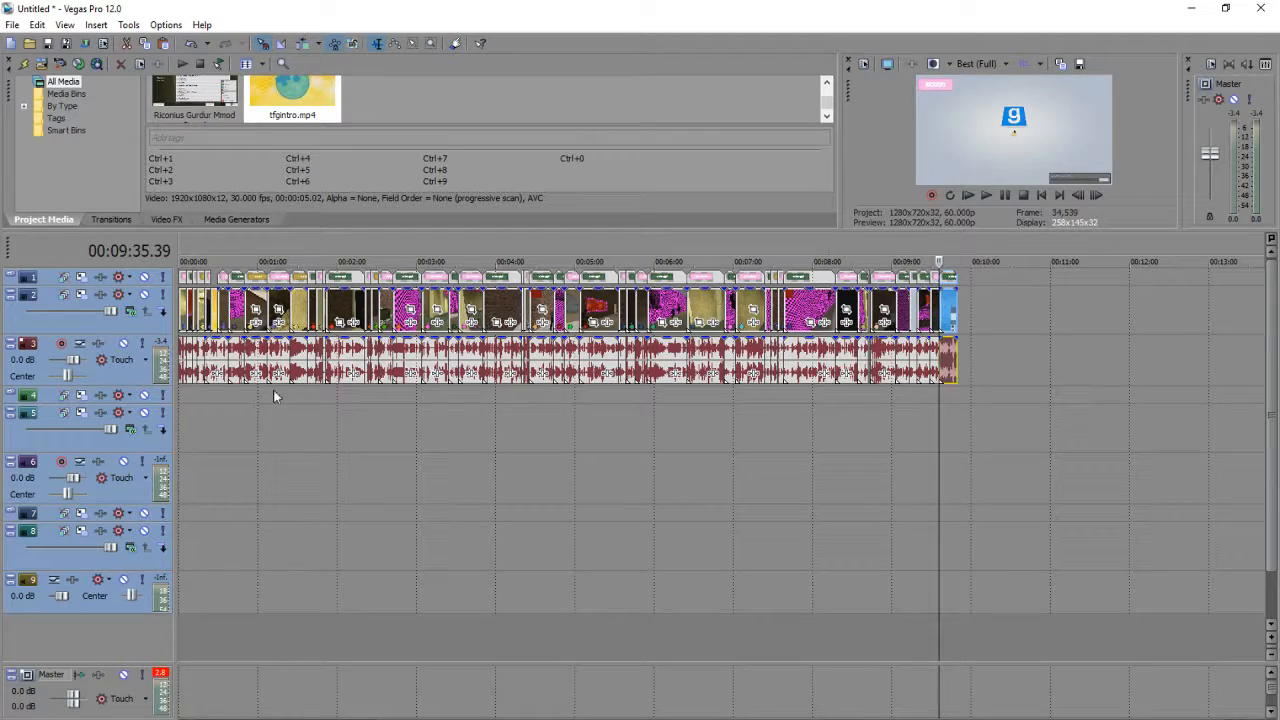
scroll(904, 446, up, 8)
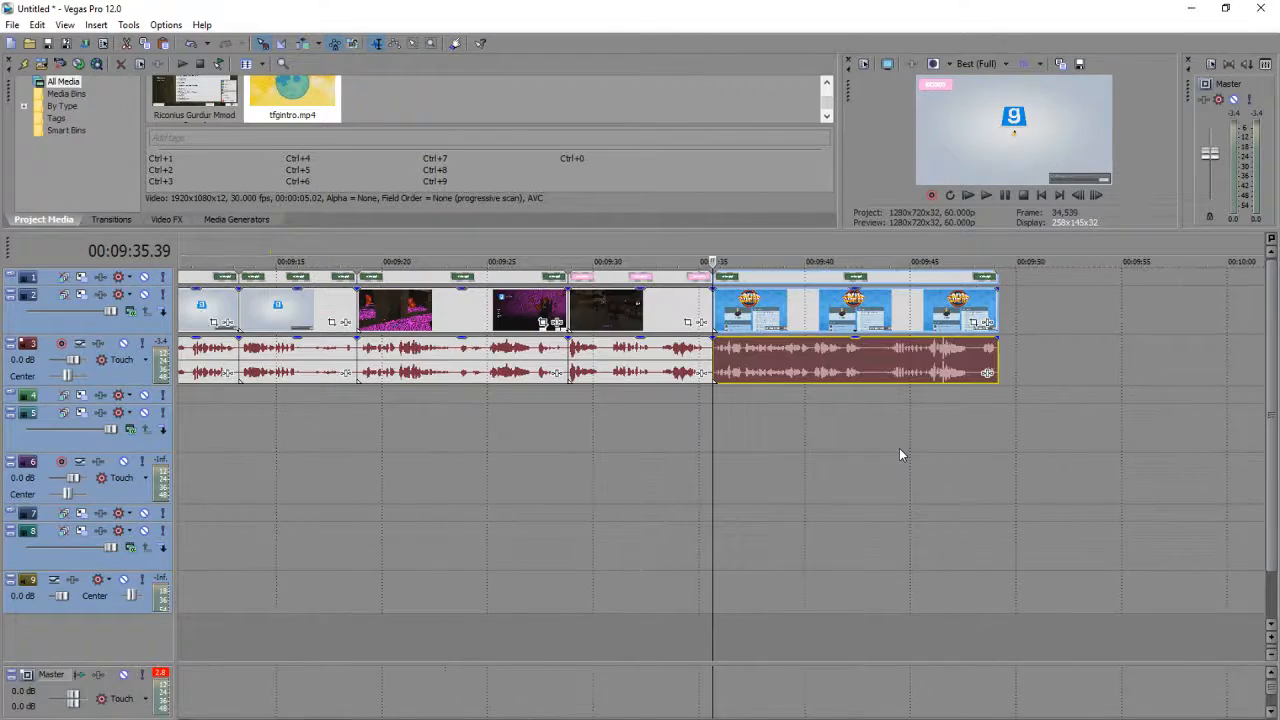
click(983, 405)
scroll(986, 408, up, 3)
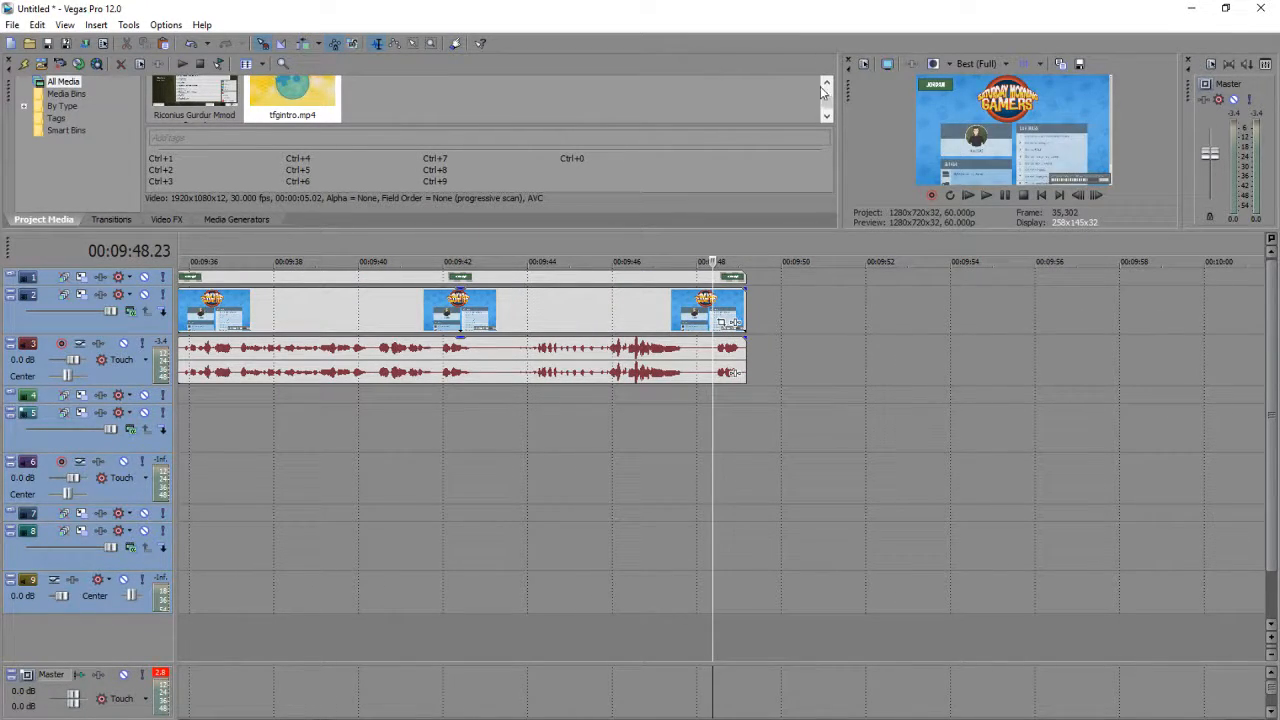
scroll(812, 85, up, 2)
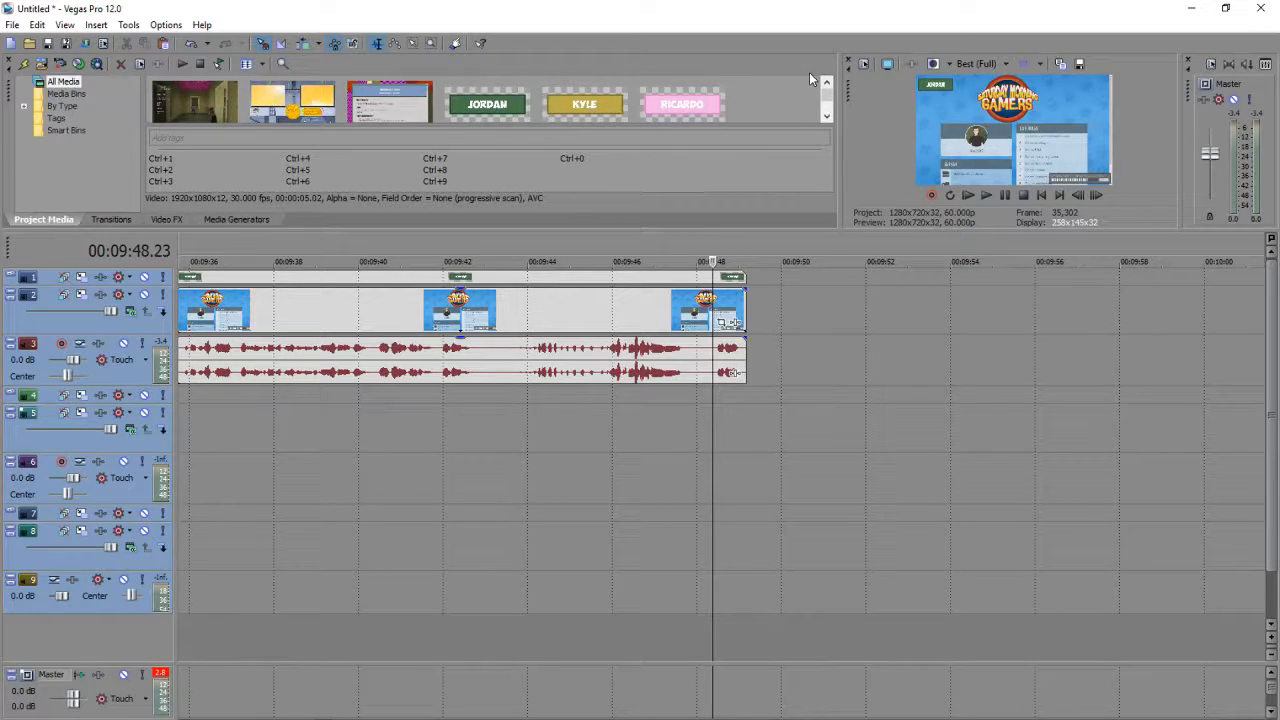
scroll(768, 310, up, 3)
Step: Trim the end of the final video clip back by about 5.19 seconds without shortening its audio, and trim its label to match
drag(778, 316, 704, 287)
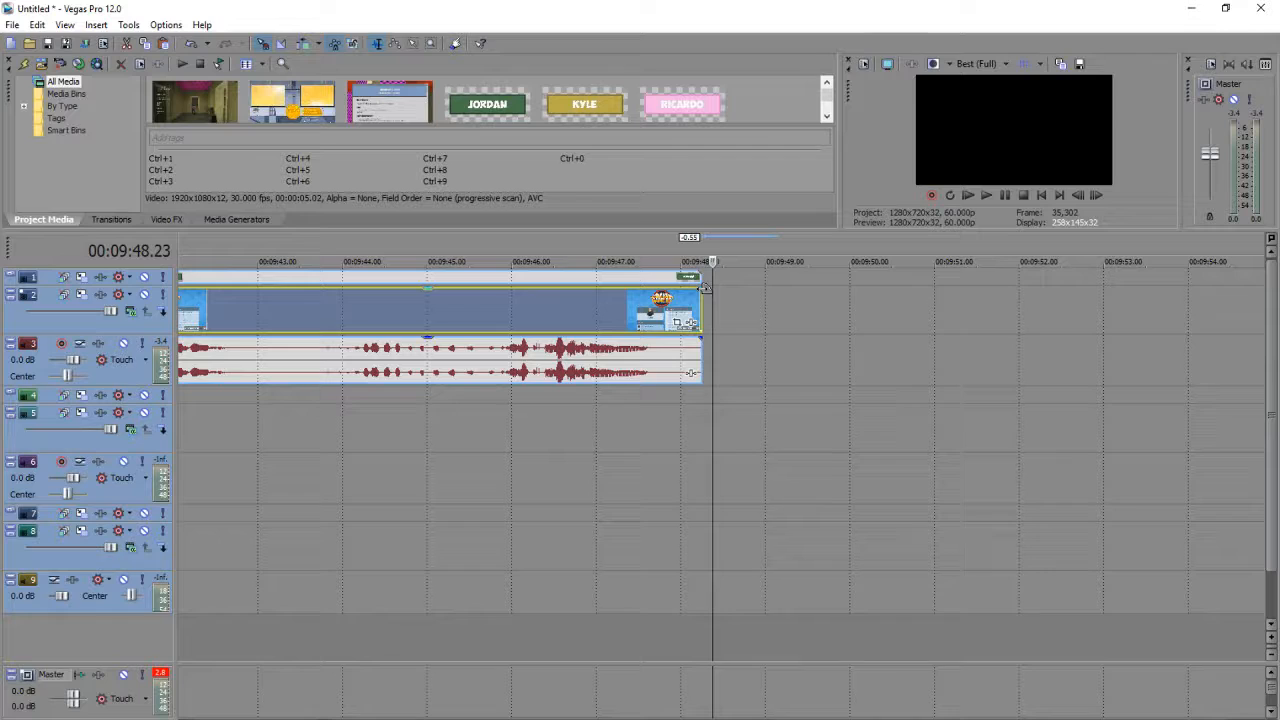
key(ctrl+z)
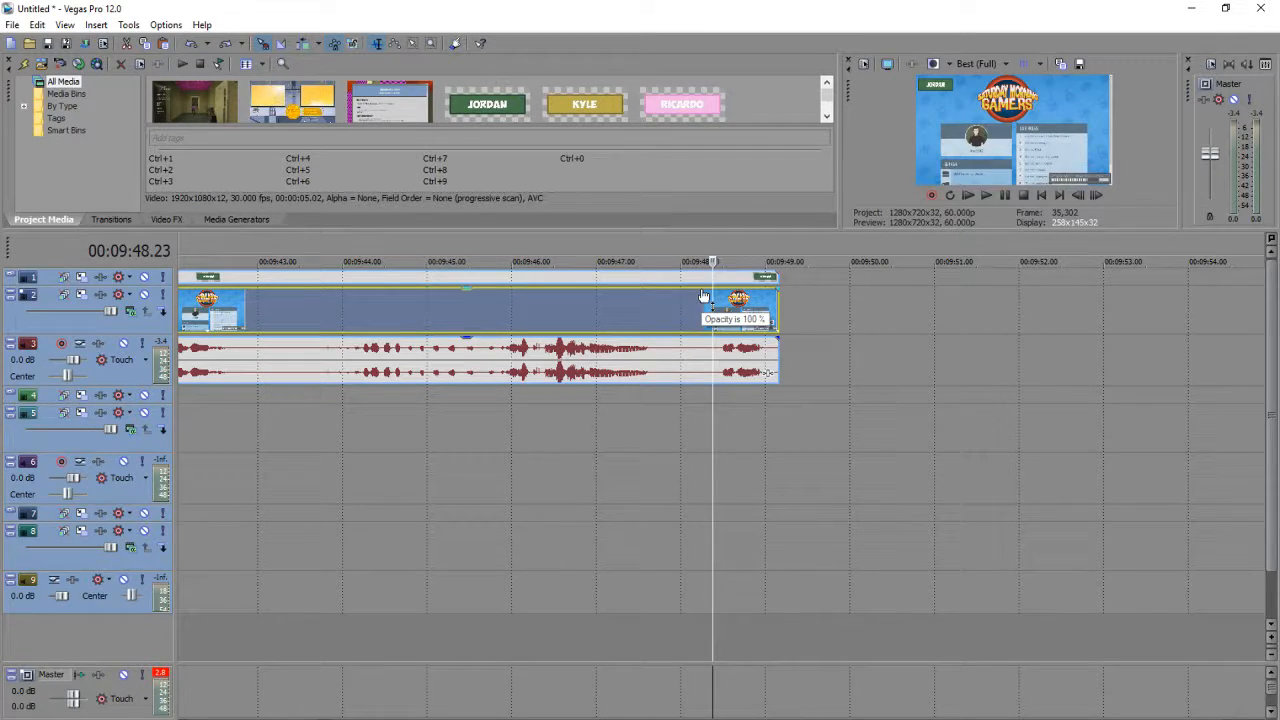
click(768, 293)
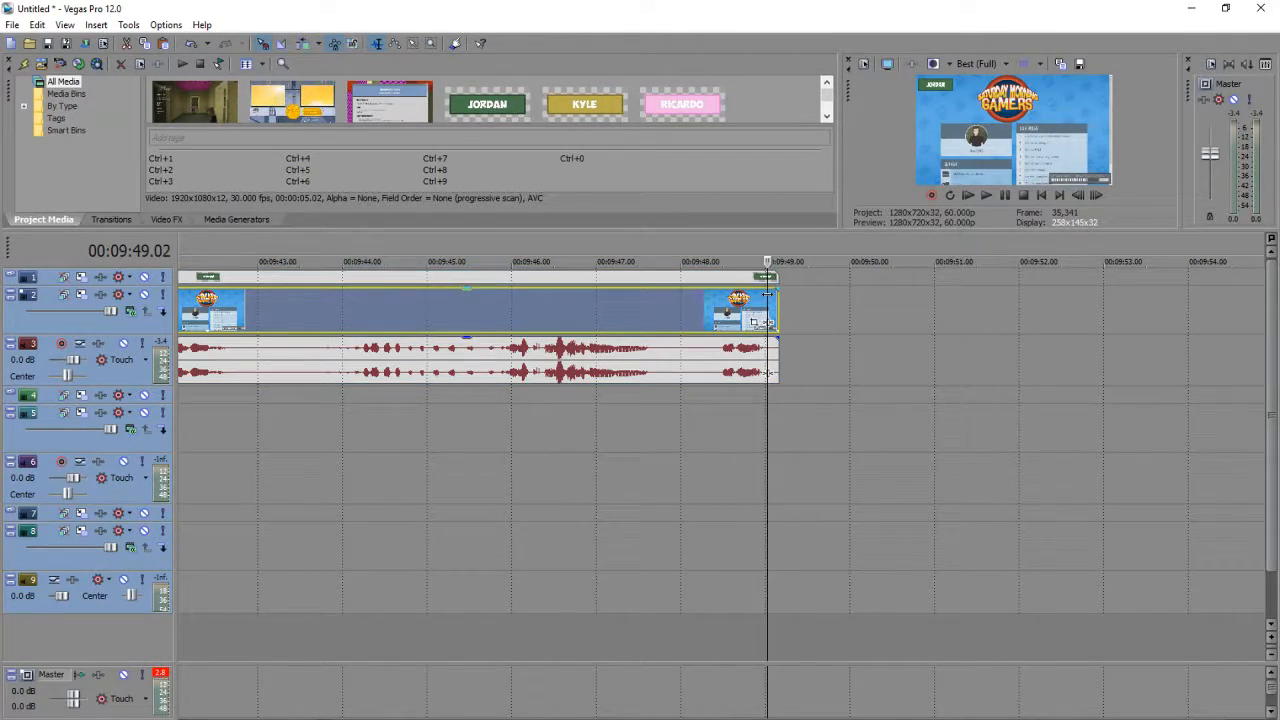
drag(768, 294, 330, 304)
click(453, 282)
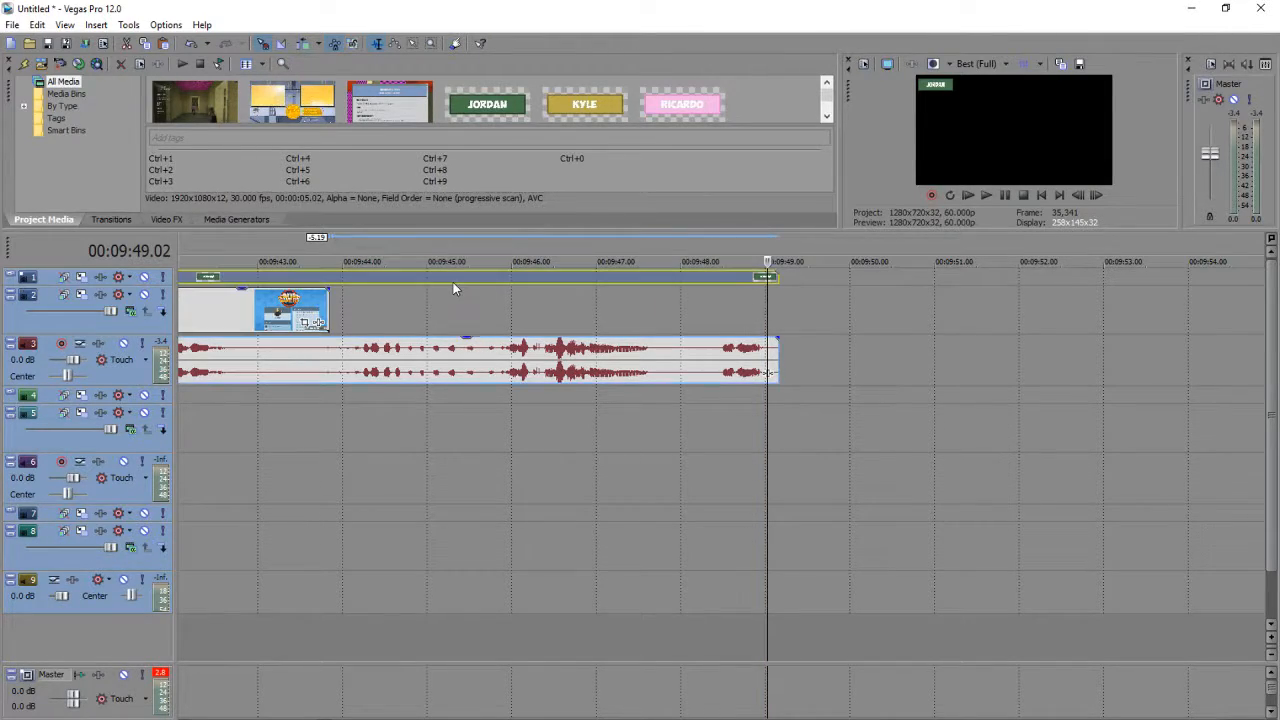
drag(768, 278, 330, 280)
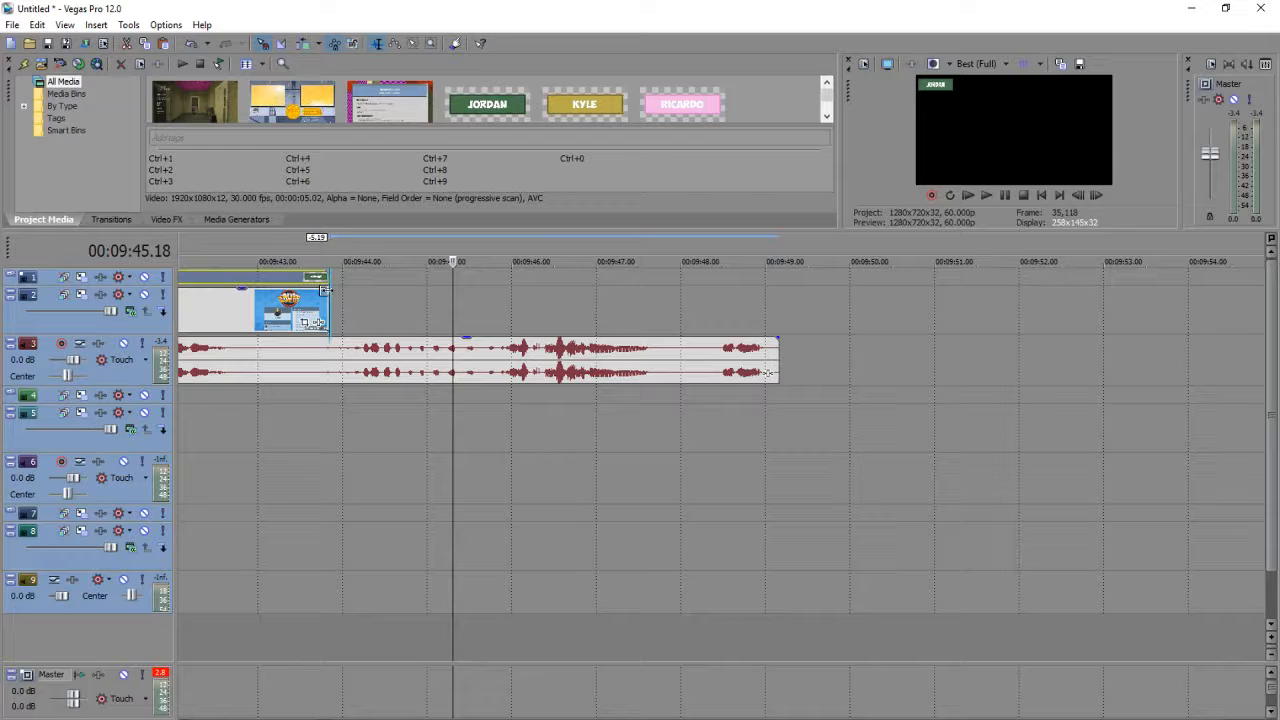
Step: Place endcard-tweak.png on the first player's video track after the final clip, starting at 00:09:45.18
click(242, 98)
drag(256, 100, 465, 308)
scroll(467, 312, down, 2)
Step: Trim the final gameplay clip and its label together back to about 00:09:38, keeping the audio full length
click(534, 299)
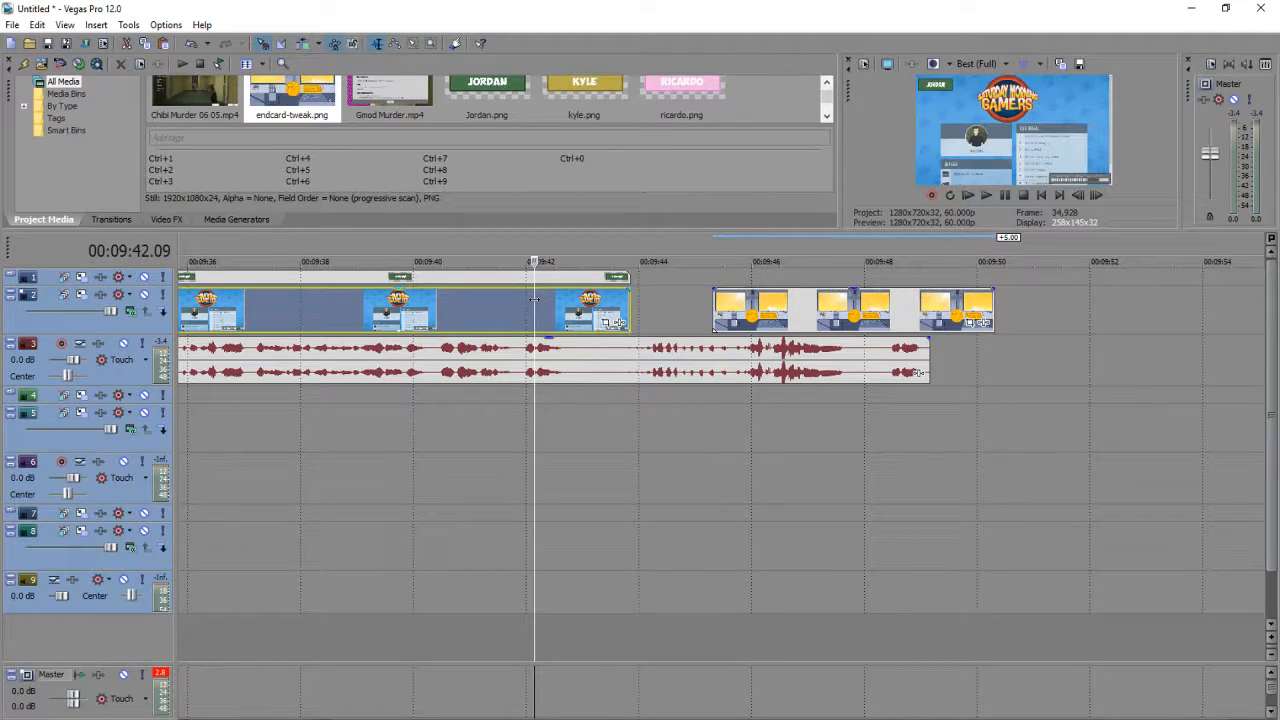
click(419, 284)
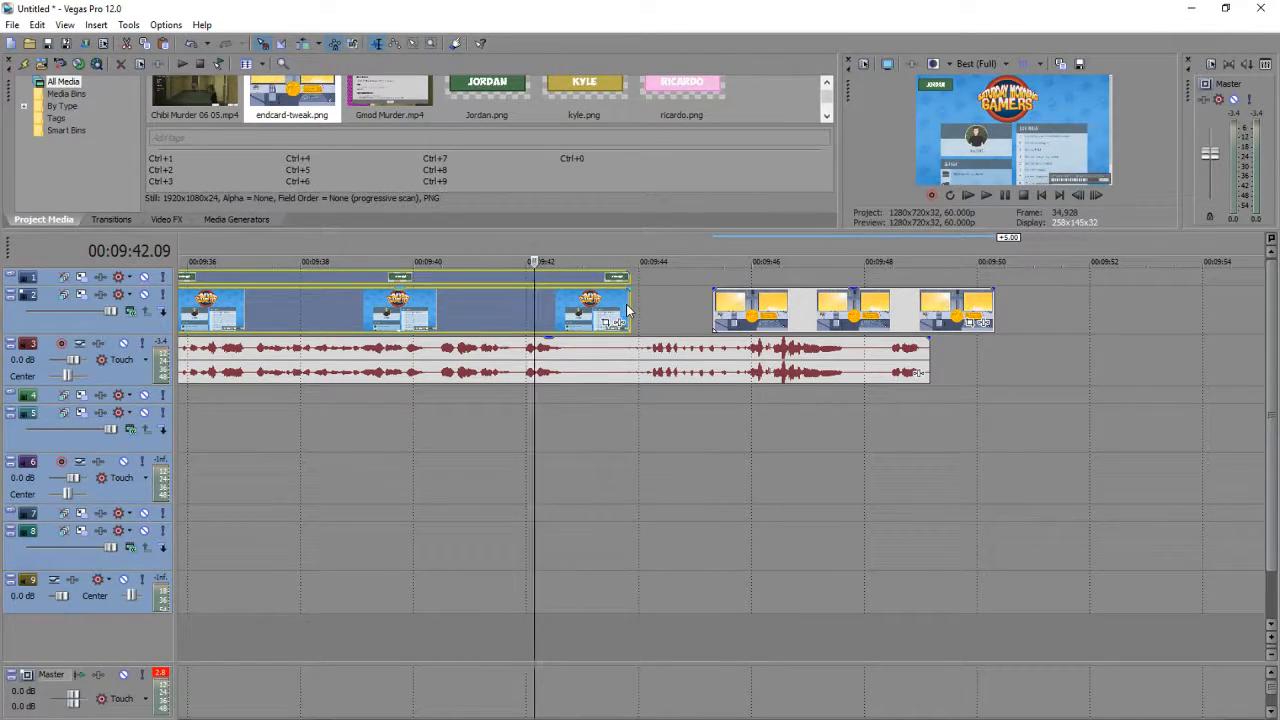
drag(629, 310, 293, 322)
Step: Align the end card with the end of the audio and add a second copy of endcard-tweak.png directly before it
drag(903, 320, 839, 320)
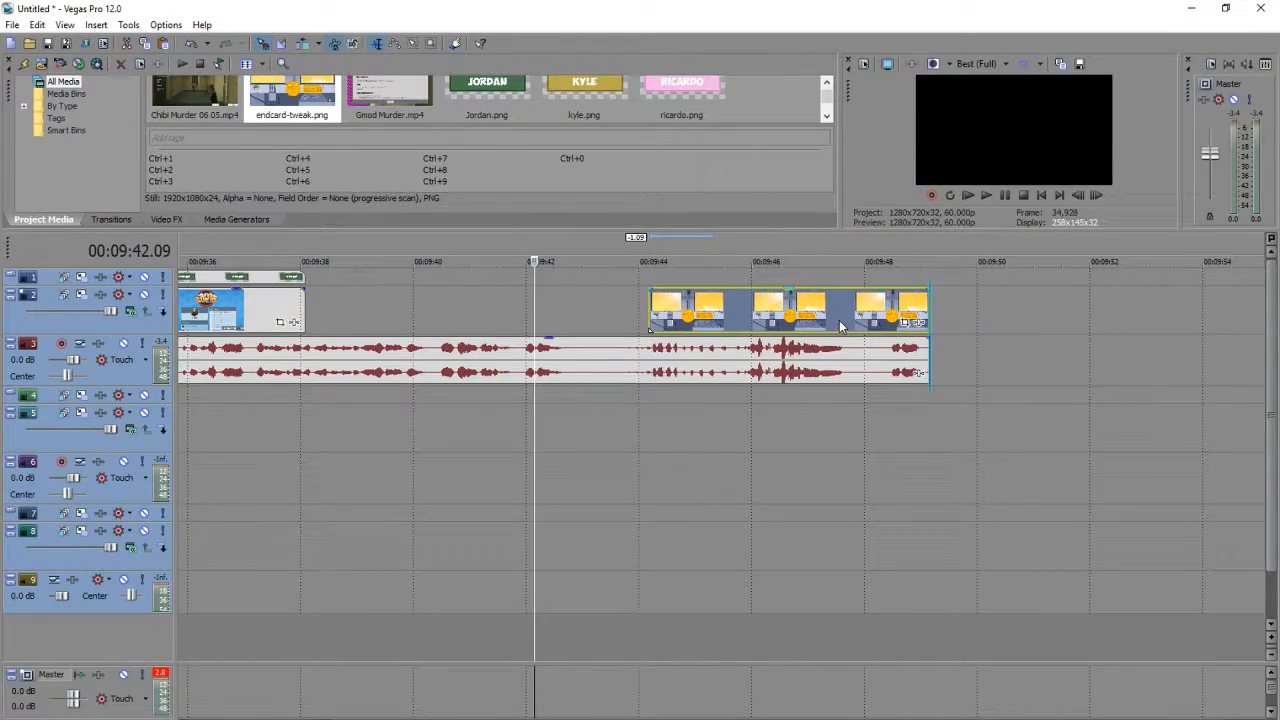
click(358, 108)
drag(325, 92, 312, 311)
Step: Extend the final gameplay clip and its label by 1.05 to meet the end cards, with a video fade-out from about 00:09:38.10
click(310, 311)
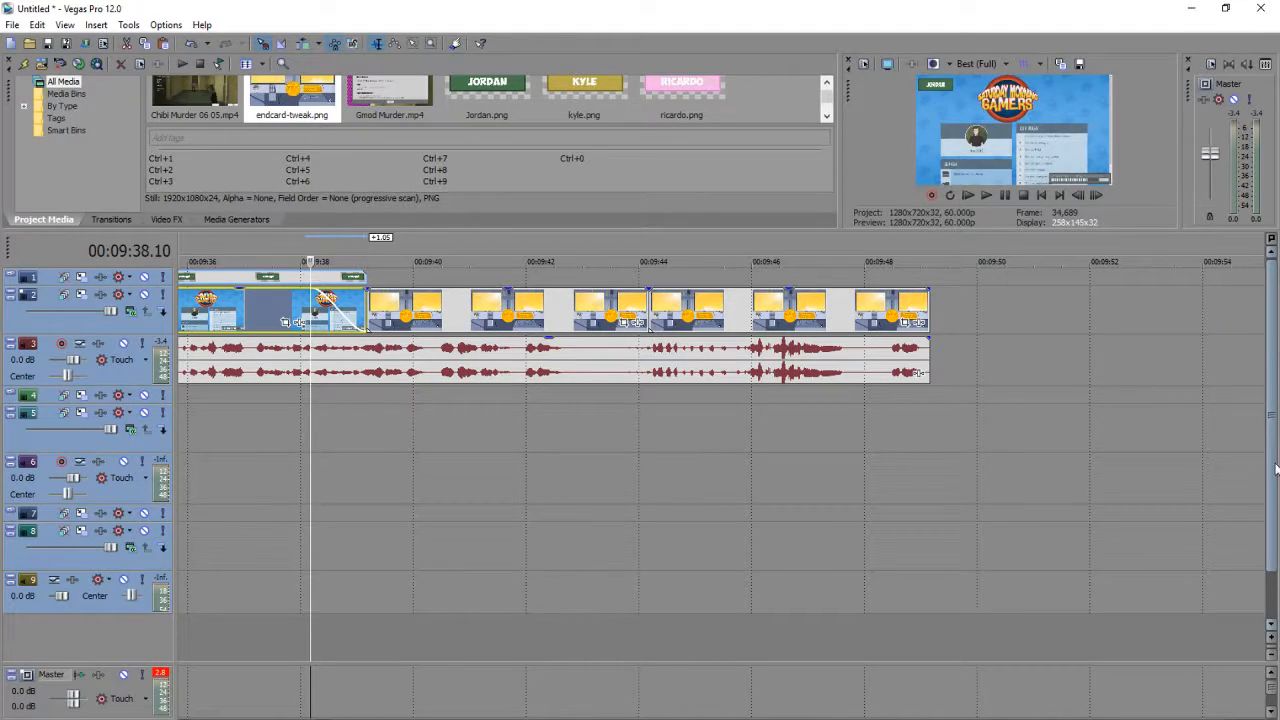
drag(368, 270, 310, 270)
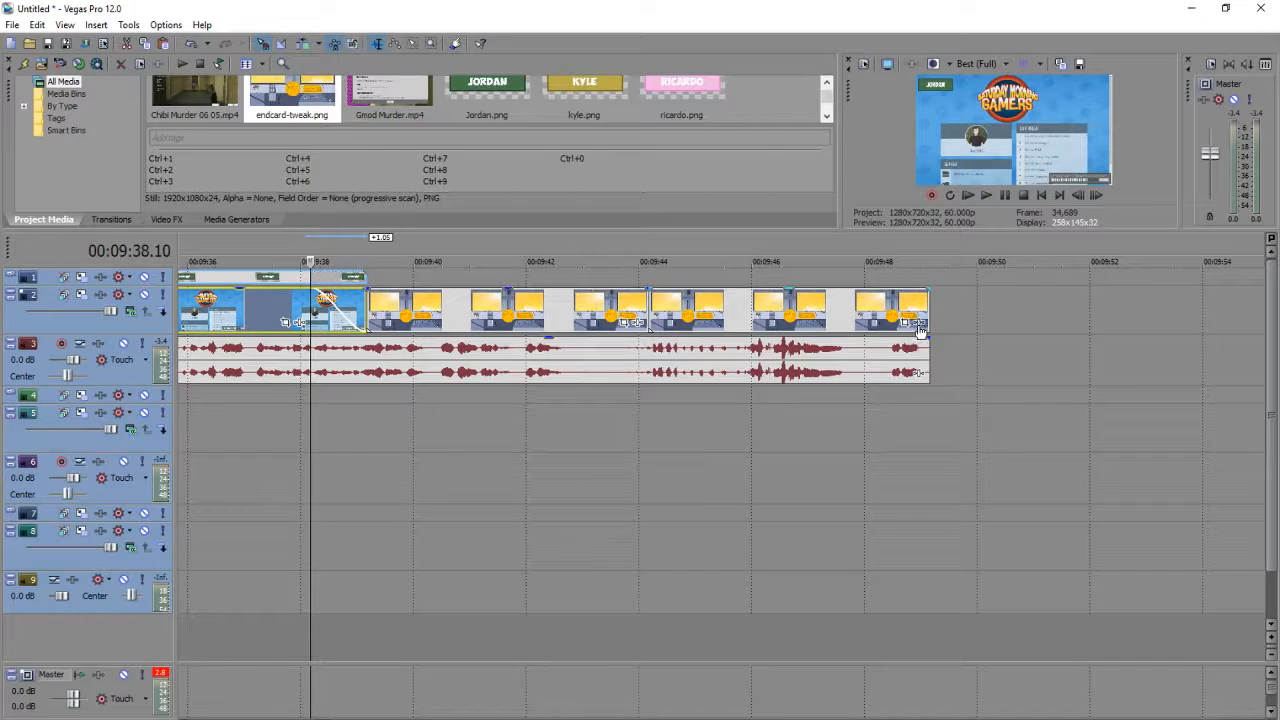
Step: Fade out the final audio clip across the last end card and play back the ending
click(810, 313)
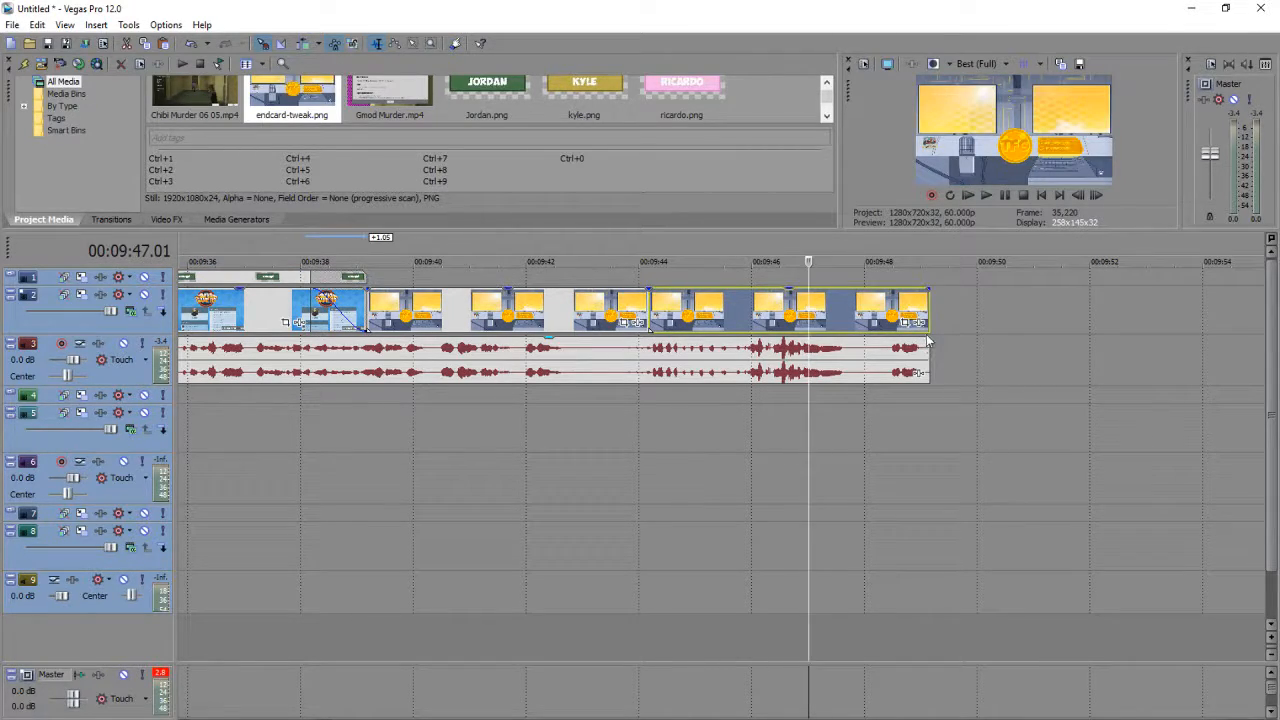
drag(933, 336, 651, 340)
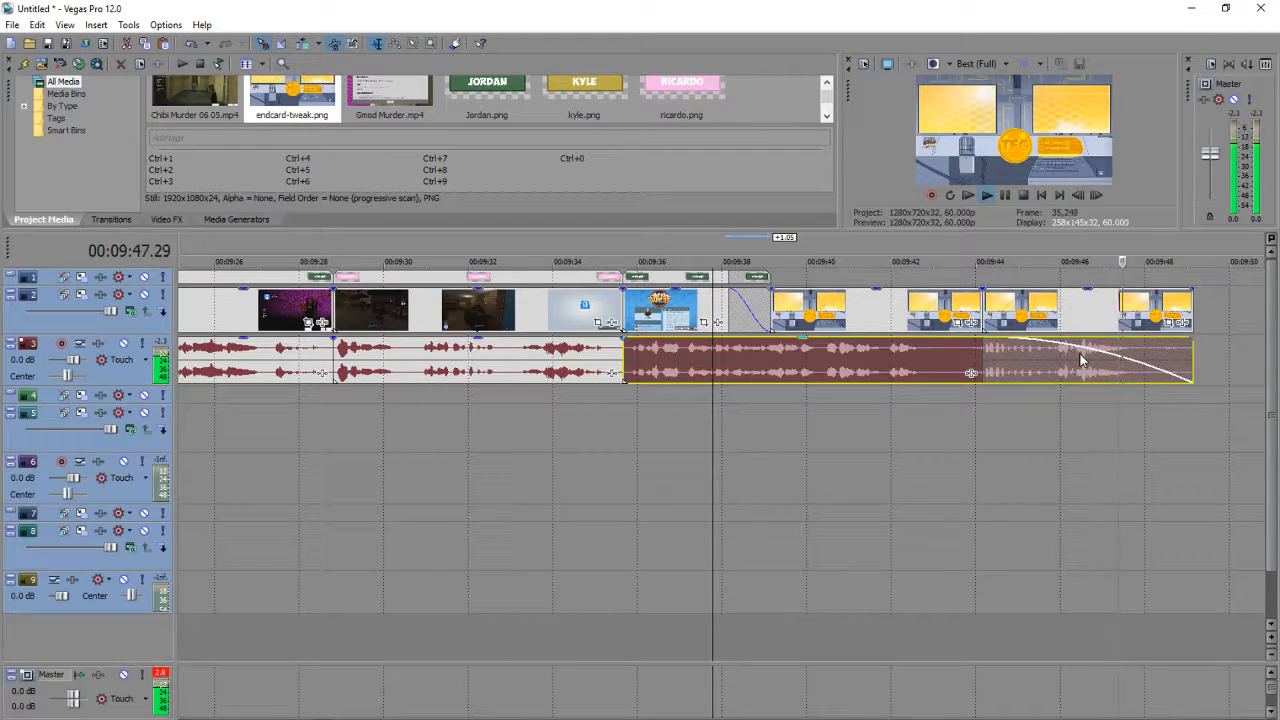
key(space)
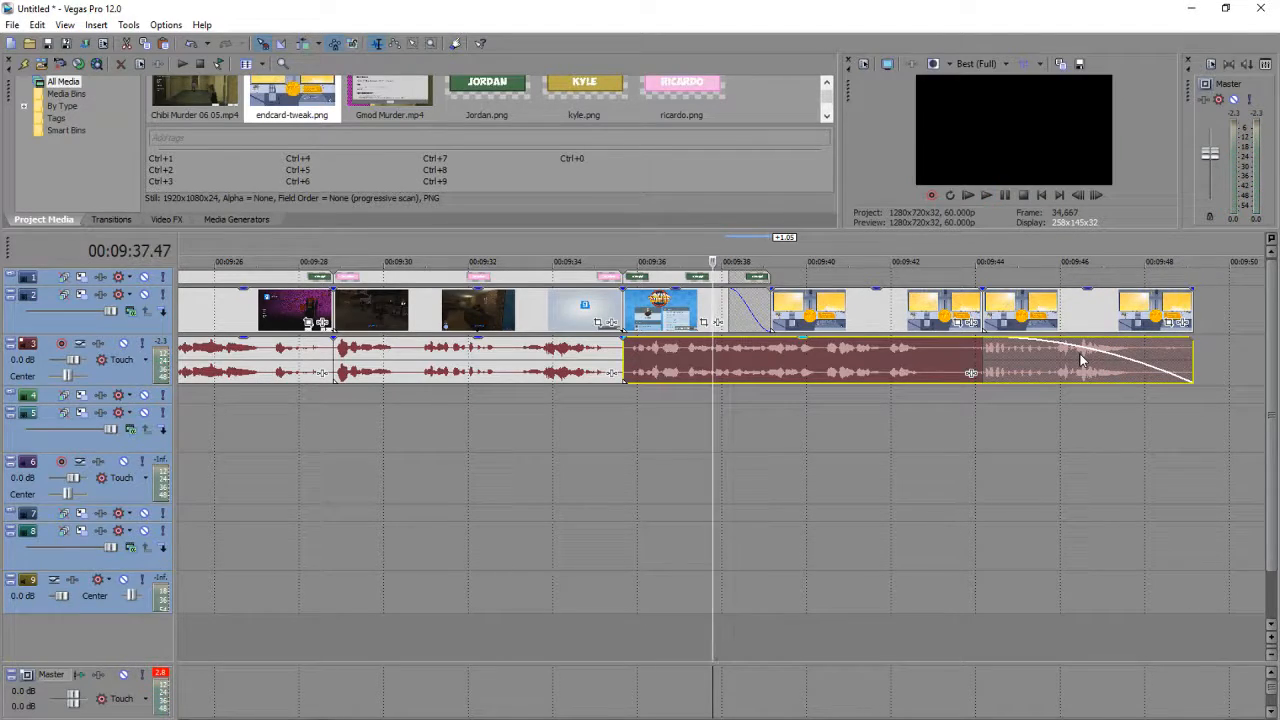
Step: Look over the whole merged timeline from the start to the end cards
scroll(1080, 360, down, 6)
scroll(1059, 355, down, 5)
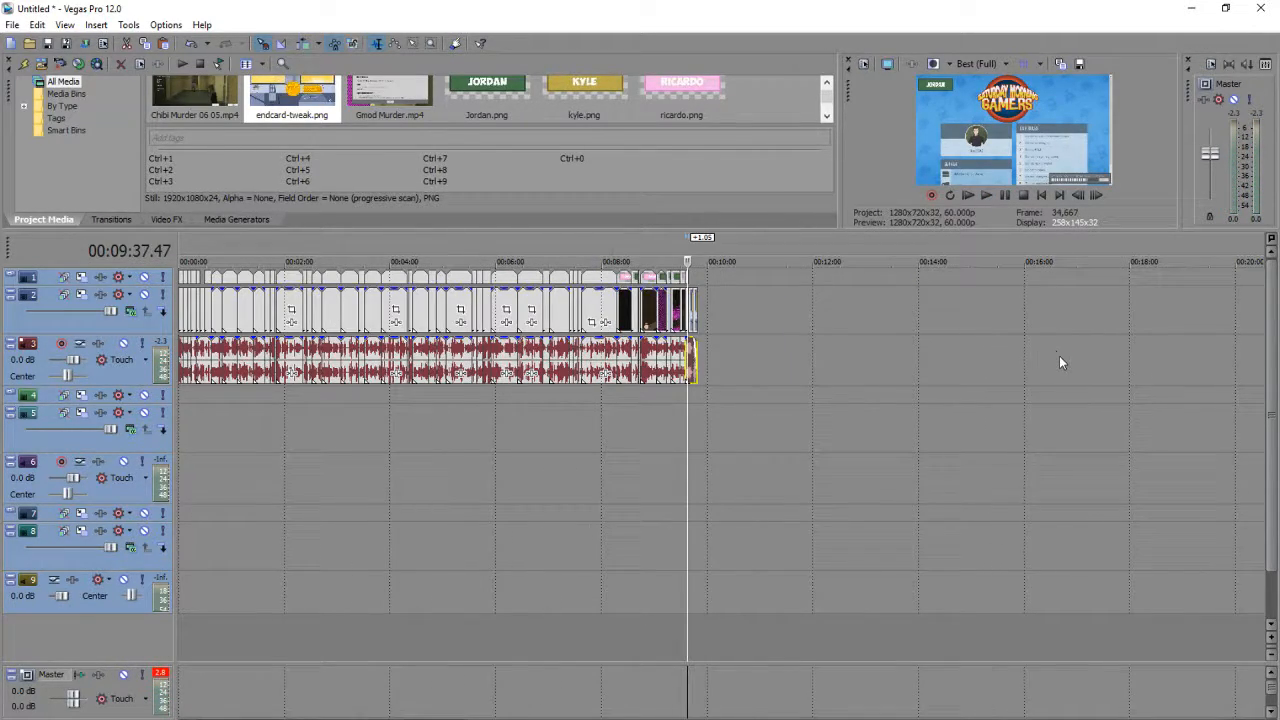
scroll(711, 376, up, 2)
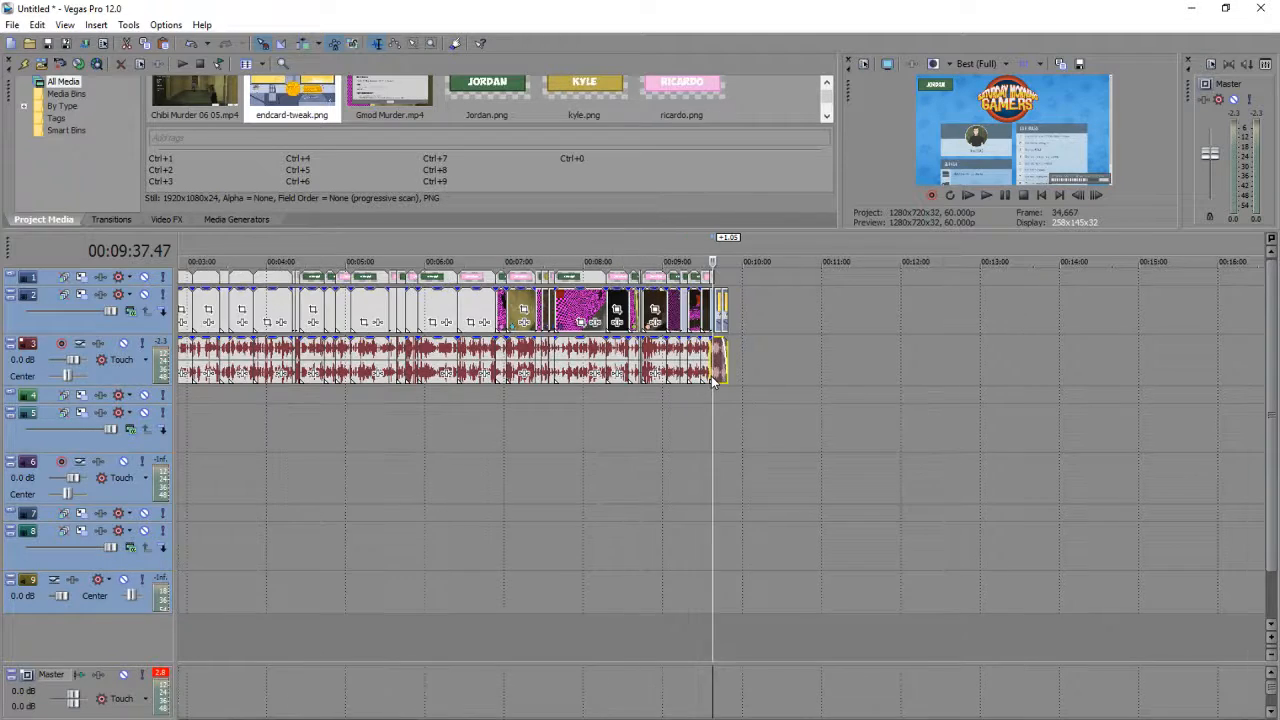
scroll(711, 376, left, 3)
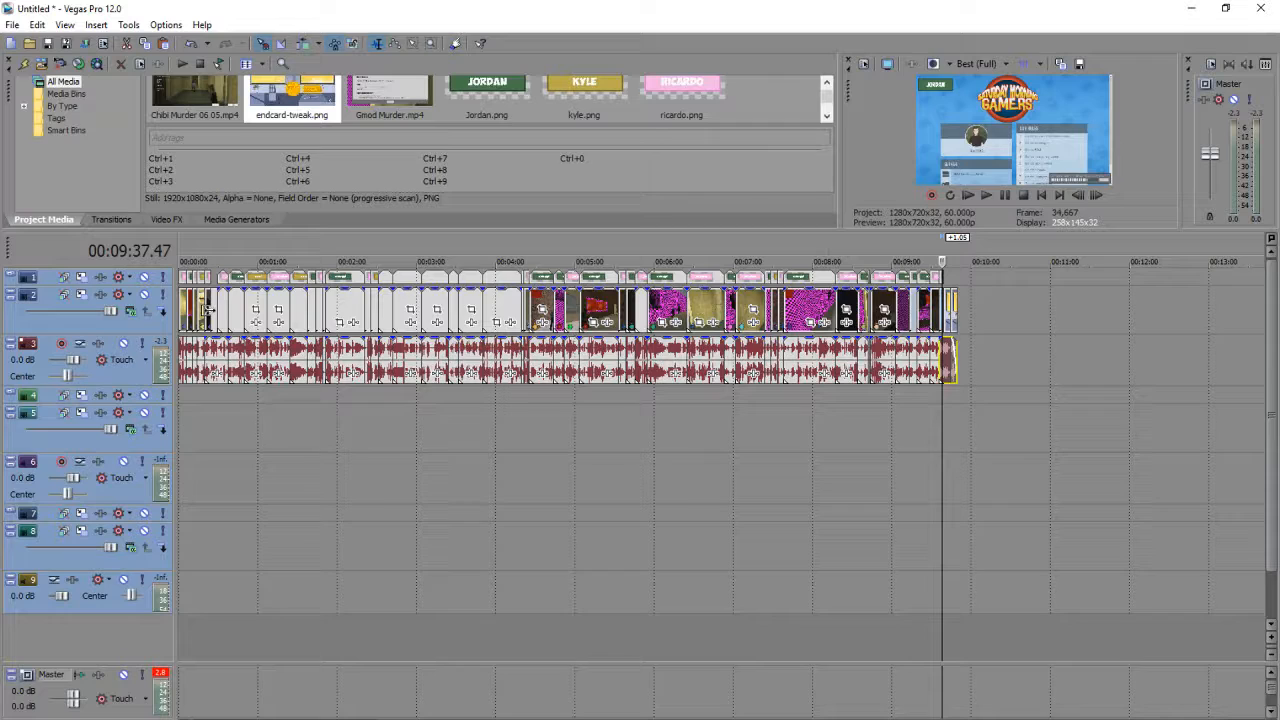
click(209, 310)
scroll(209, 310, up, 2)
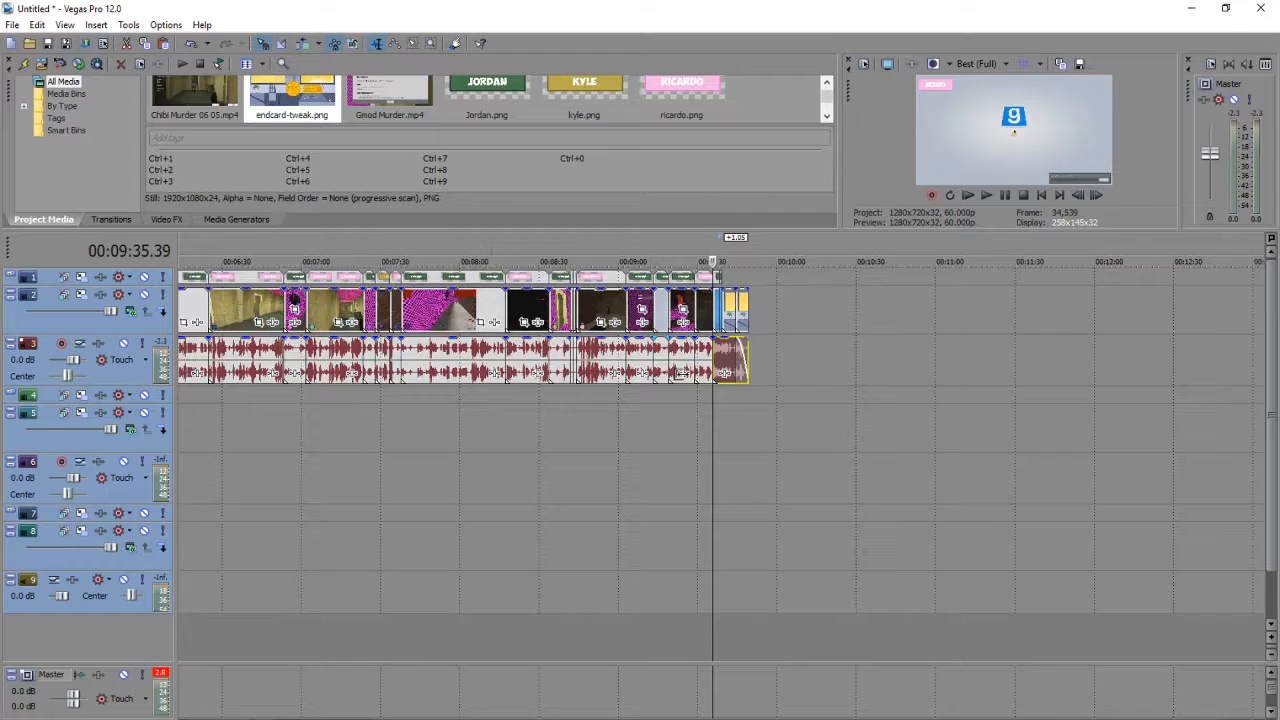
Step: Set a loop region from the final audio clip back to 00:00:00.00, and clear the selection
scroll(733, 360, up, 3)
double_click(732, 353)
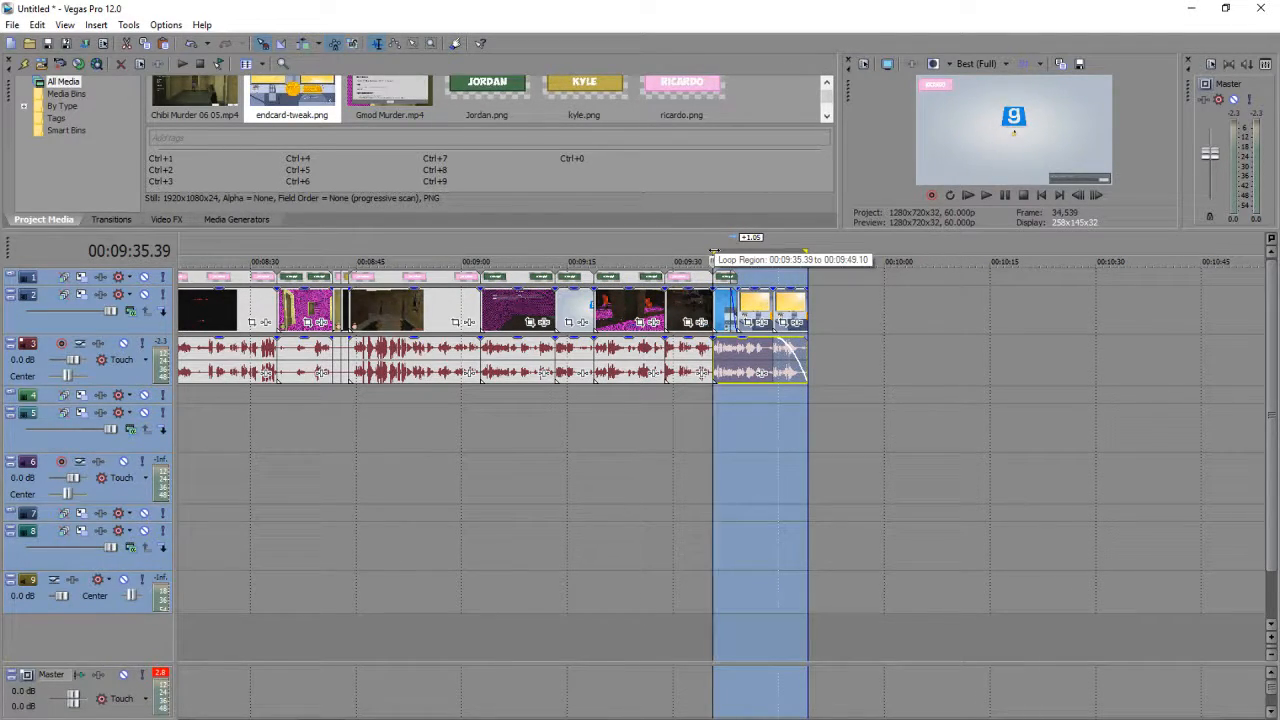
scroll(714, 252, down, 10)
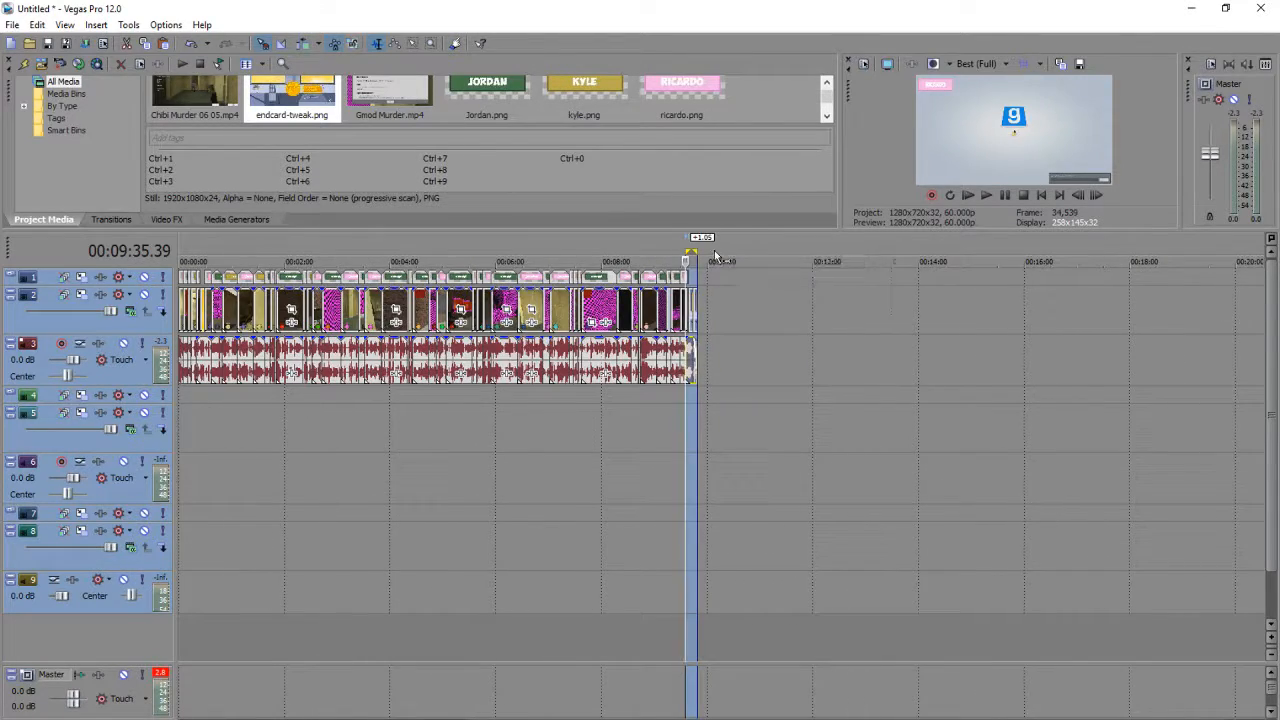
scroll(511, 404, up, 5)
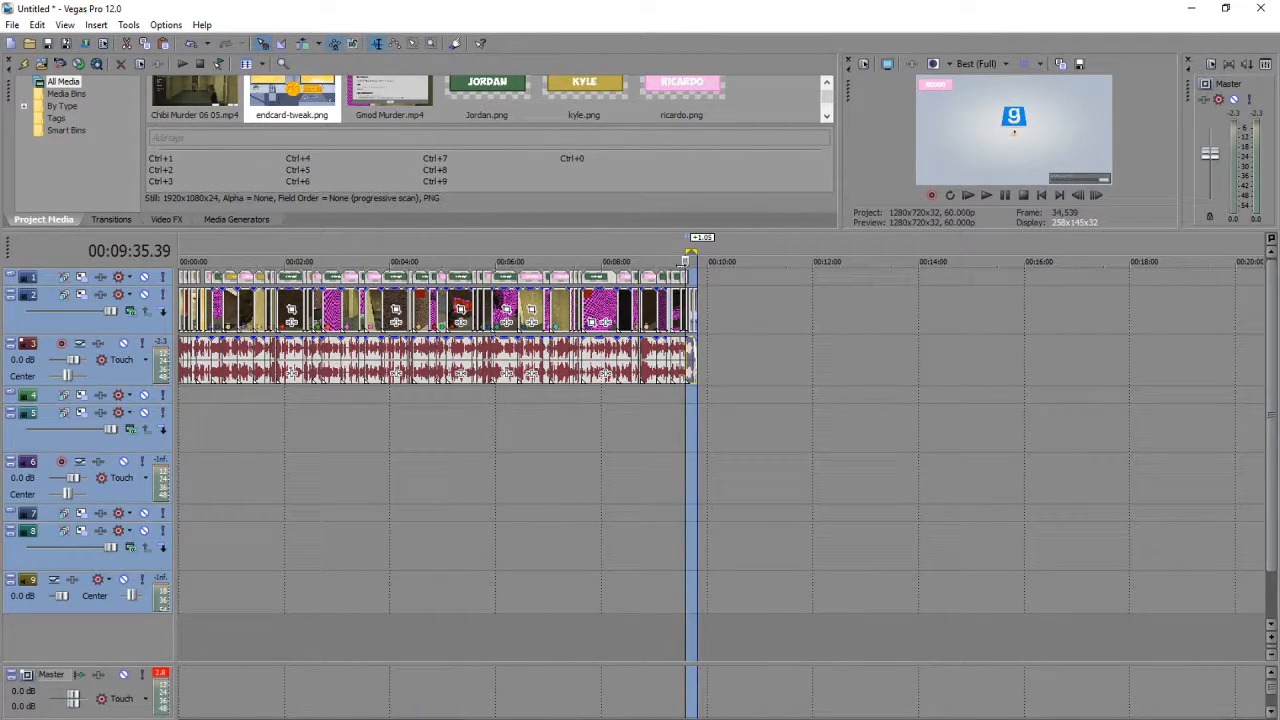
drag(688, 252, 180, 252)
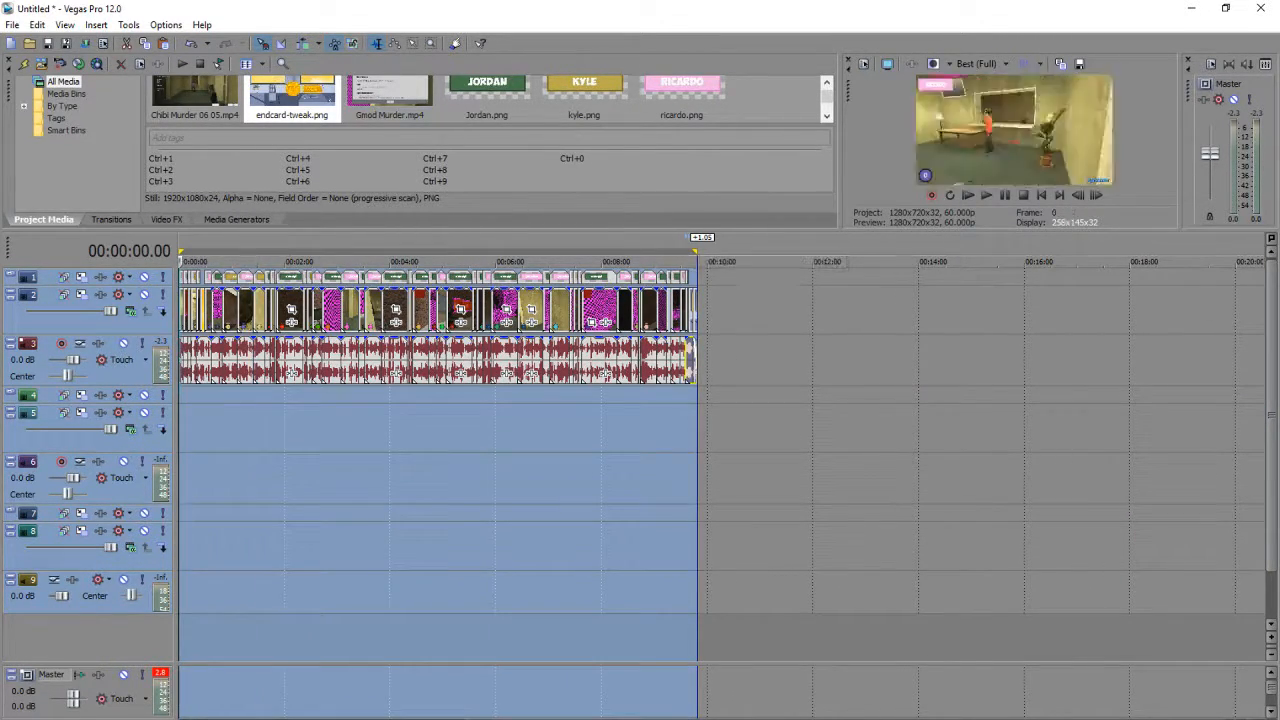
scroll(636, 465, up, 2)
scroll(636, 465, down, 2)
click(630, 421)
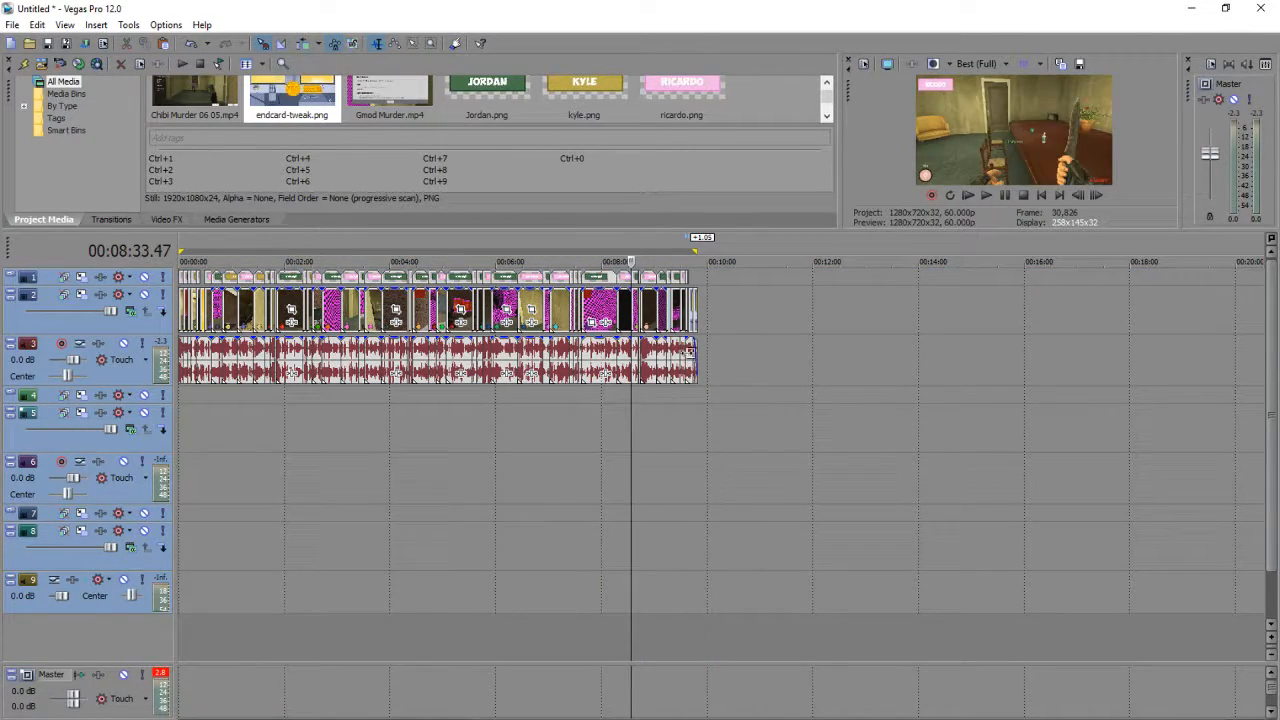
Step: Select the final audio clip's span as the loop region and extend its start back to 00:00:00.00
double_click(689, 356)
scroll(689, 356, up, 6)
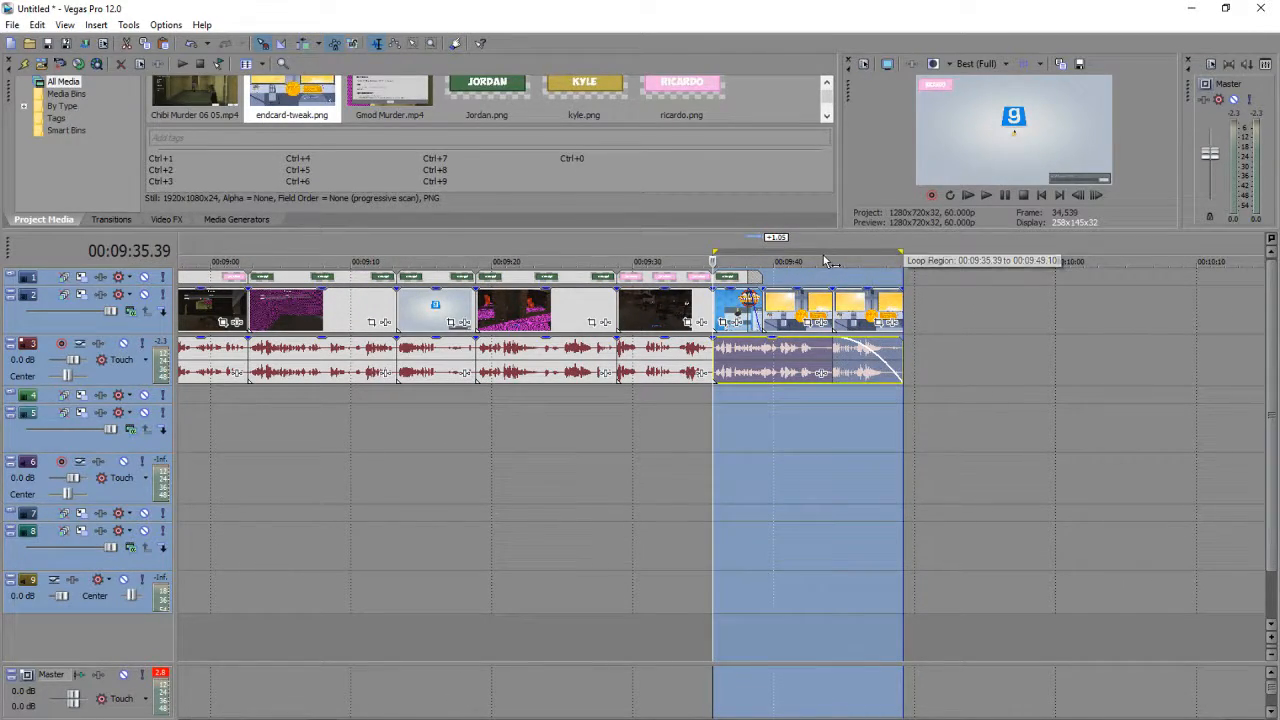
drag(714, 250, 176, 250)
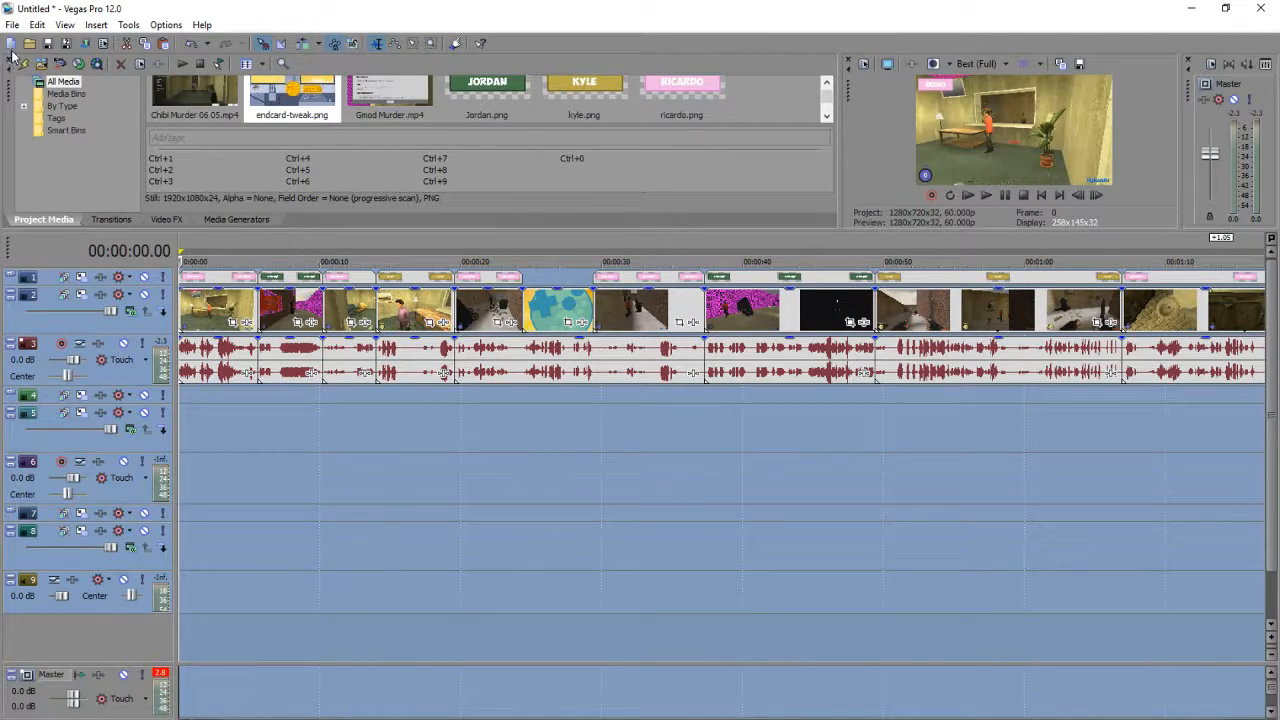
Step: Examine the Render As settings for the output name, format template and loop-region-only option, and close them without rendering
click(14, 27)
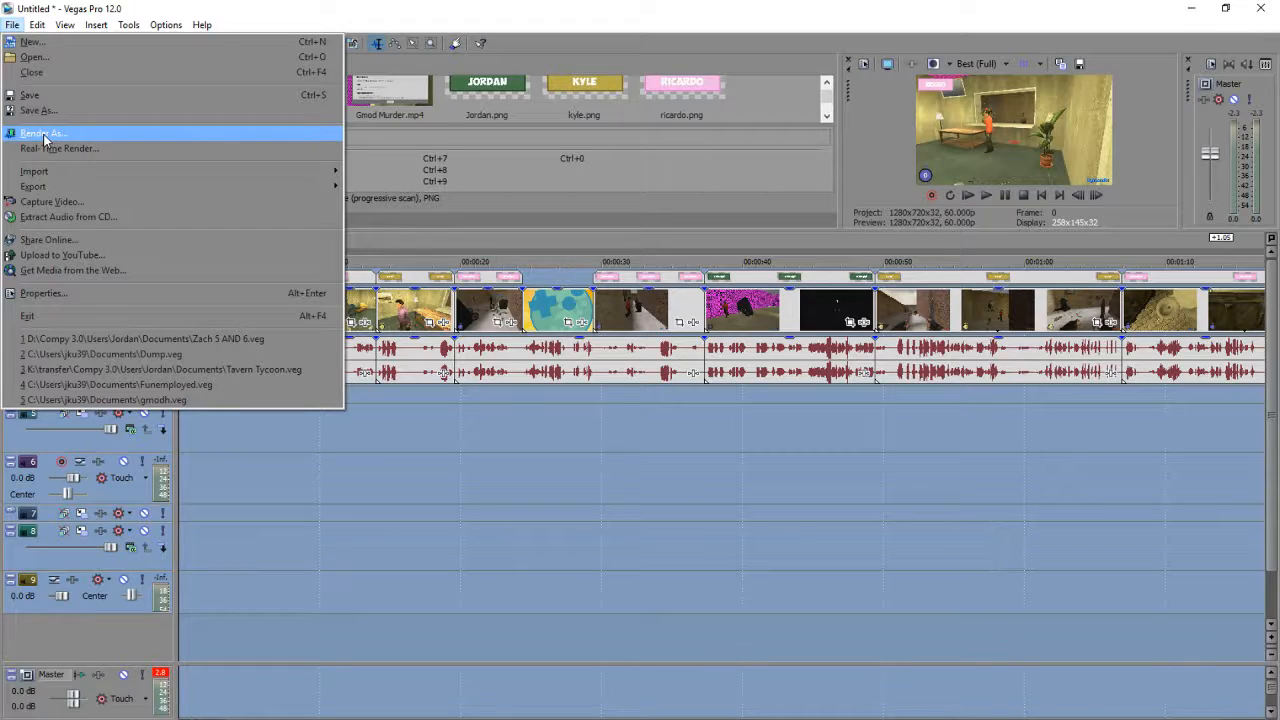
click(43, 134)
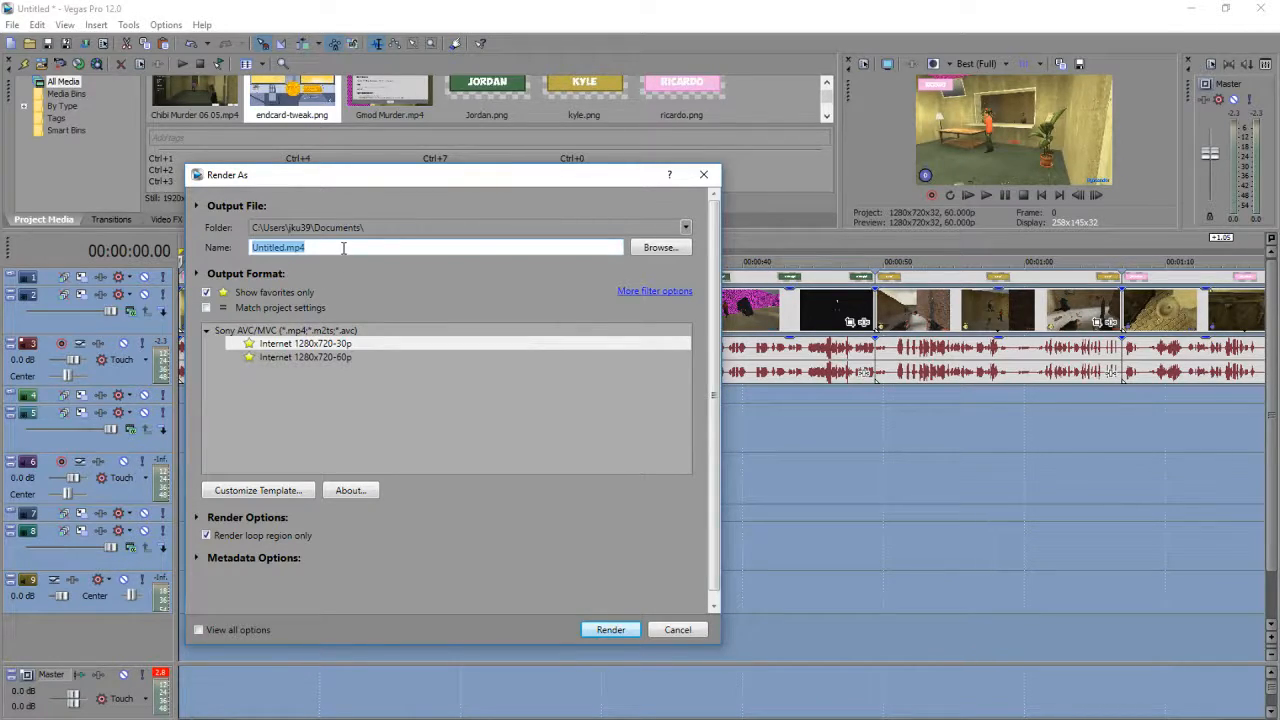
click(276, 247)
click(661, 628)
Step: Create a region named 1 spanning the whole edited video from the start to the end cards
scroll(688, 492, down, 3)
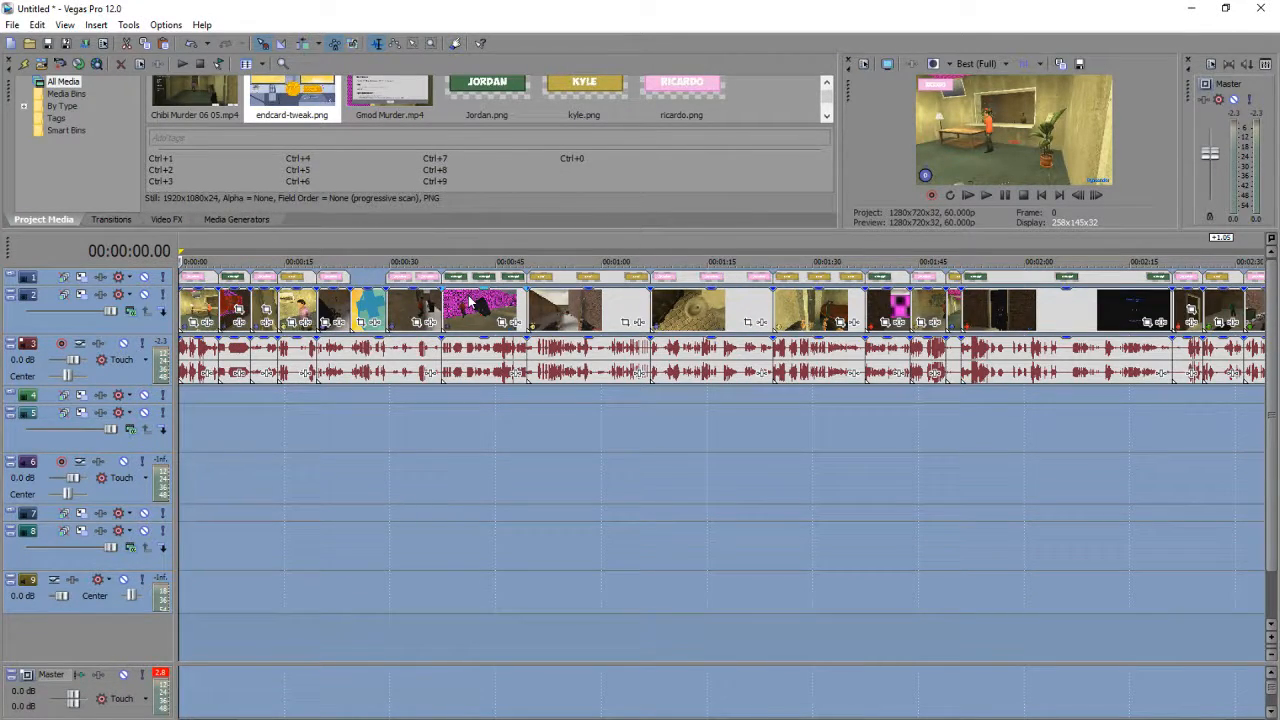
scroll(470, 302, down, 6)
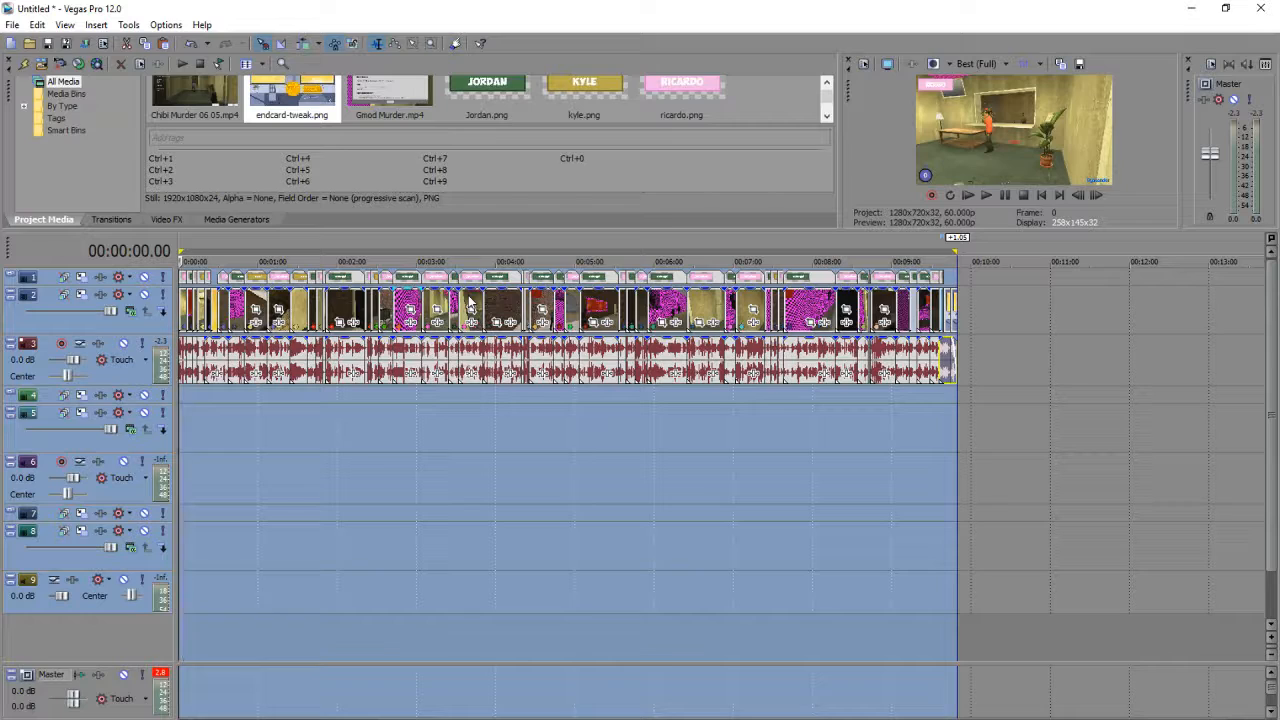
key(r)
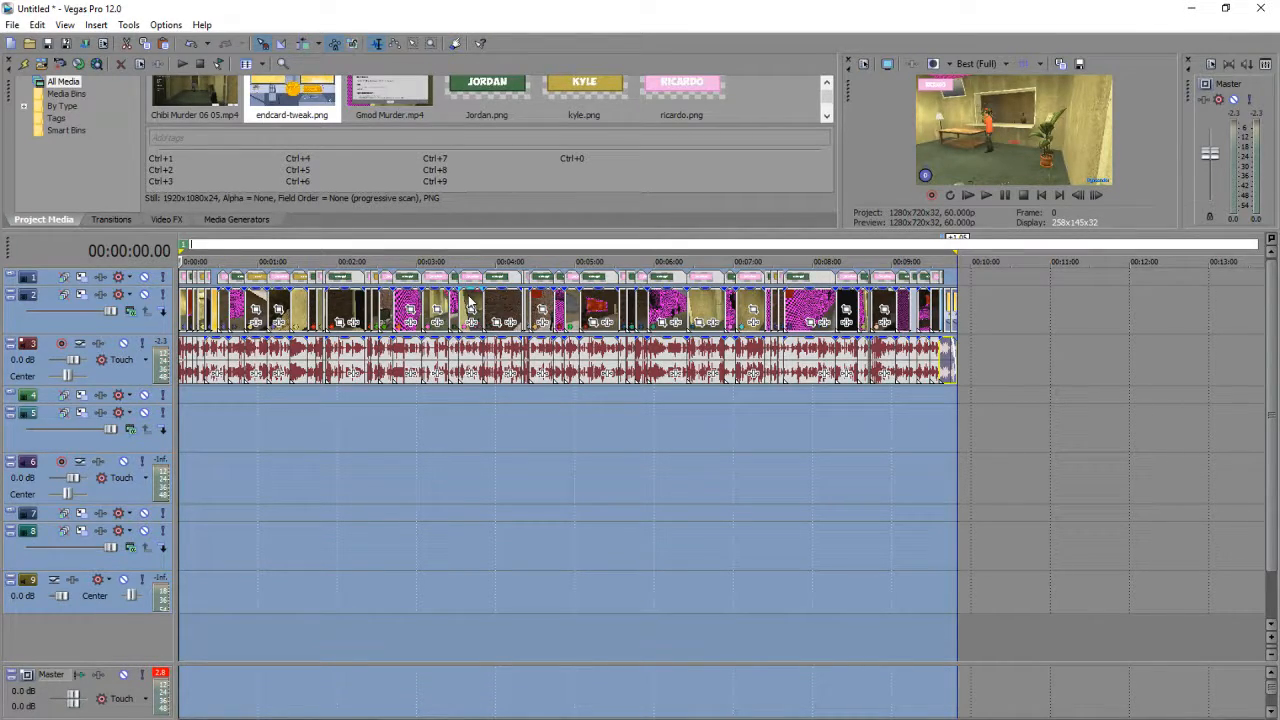
text(1)
key(Return)
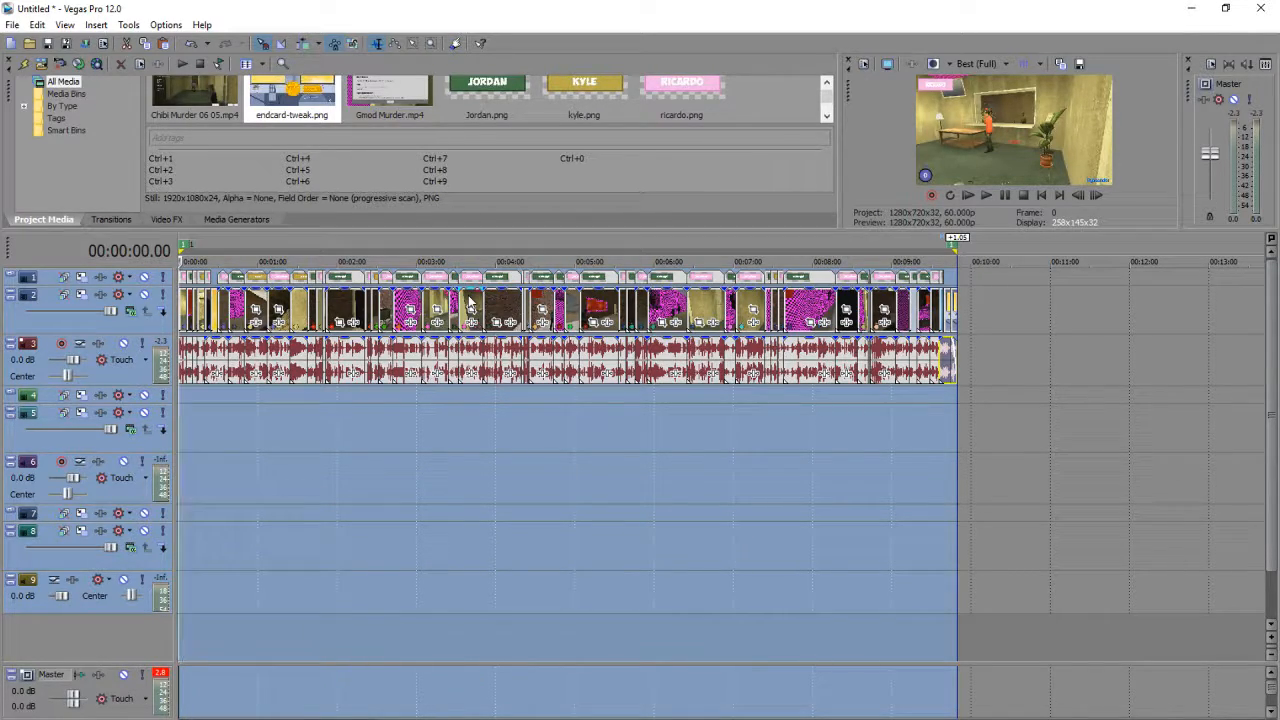
Step: Create a second region named 2 over the full length of the remaining unedited recordings, starting at 00:26:57.17
scroll(735, 320, down, 5)
double_click(735, 320)
scroll(733, 320, down, 2)
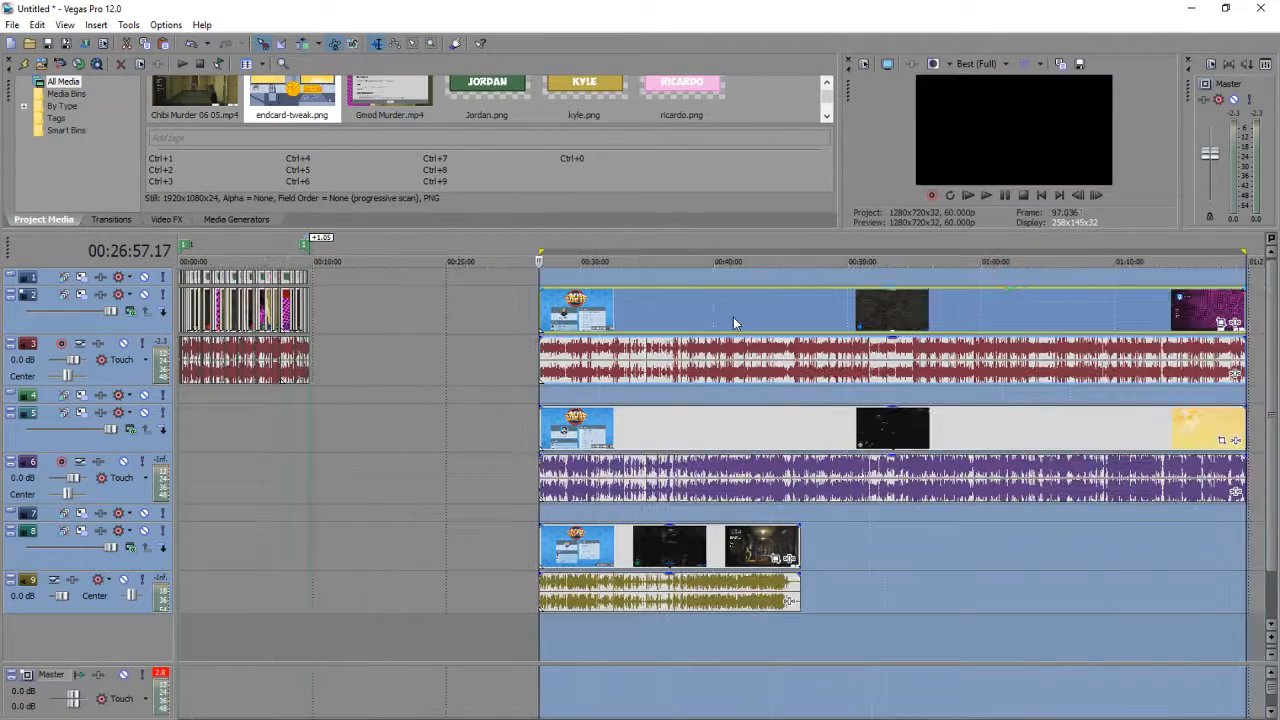
key(r)
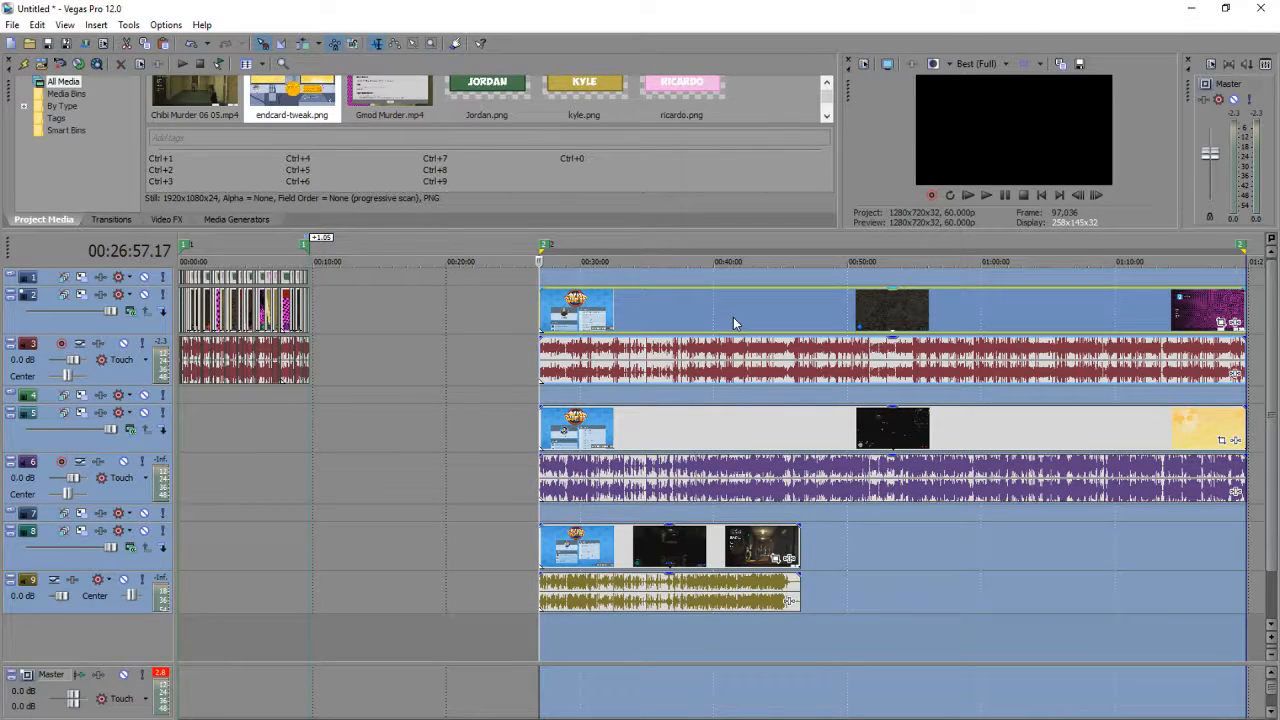
Step: Set up a Batch Render using the Sony AVC/MVC Internet 1280x720-60p template with the Render Regions option
click(164, 25)
mouse_move(138, 27)
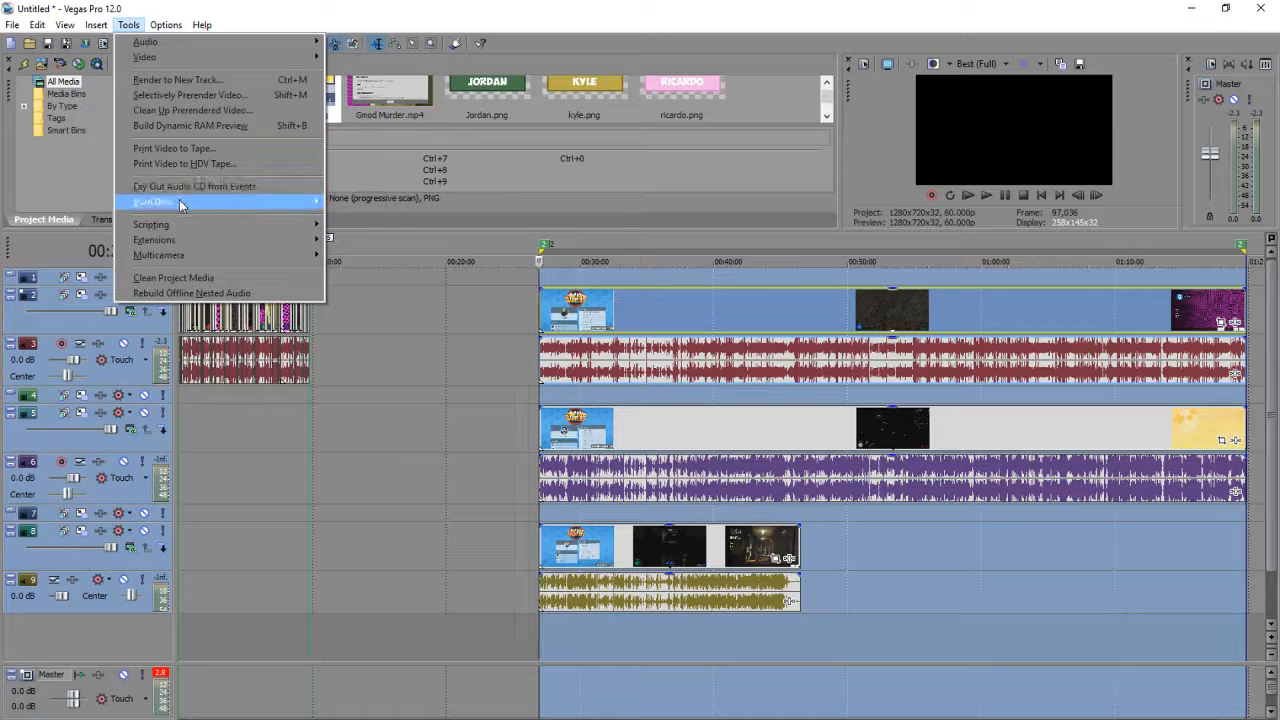
mouse_move(176, 224)
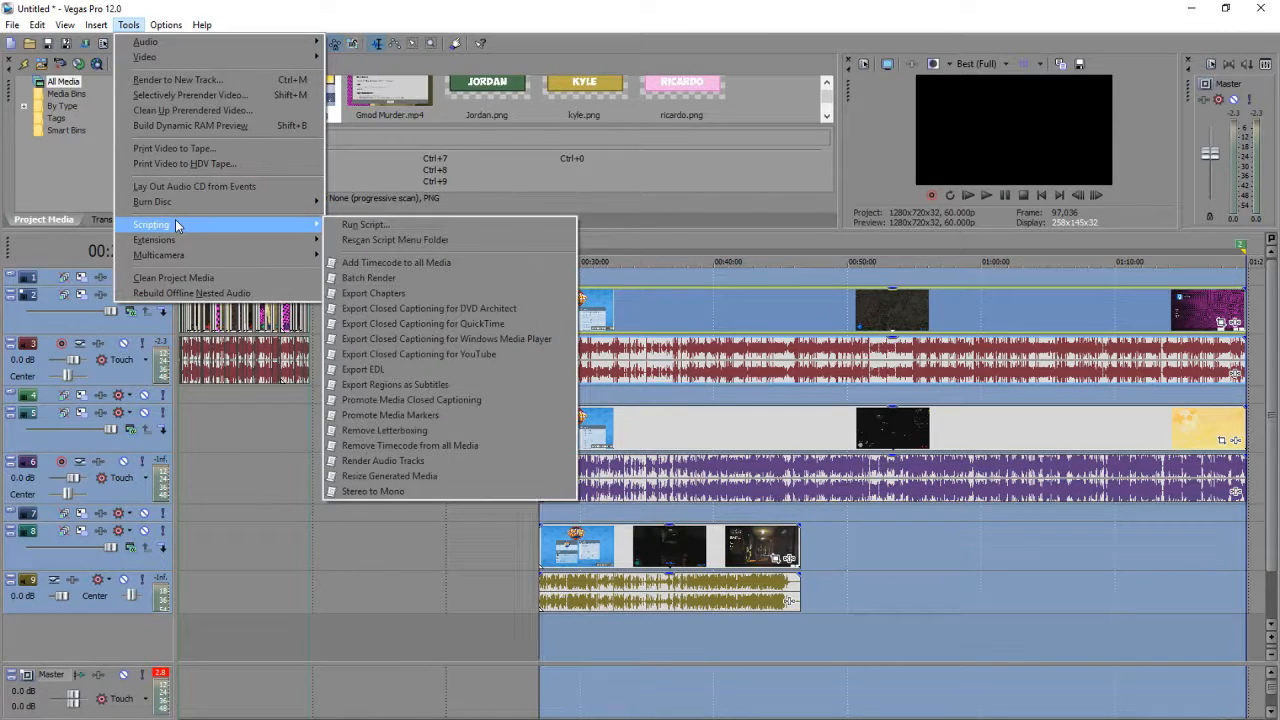
click(403, 280)
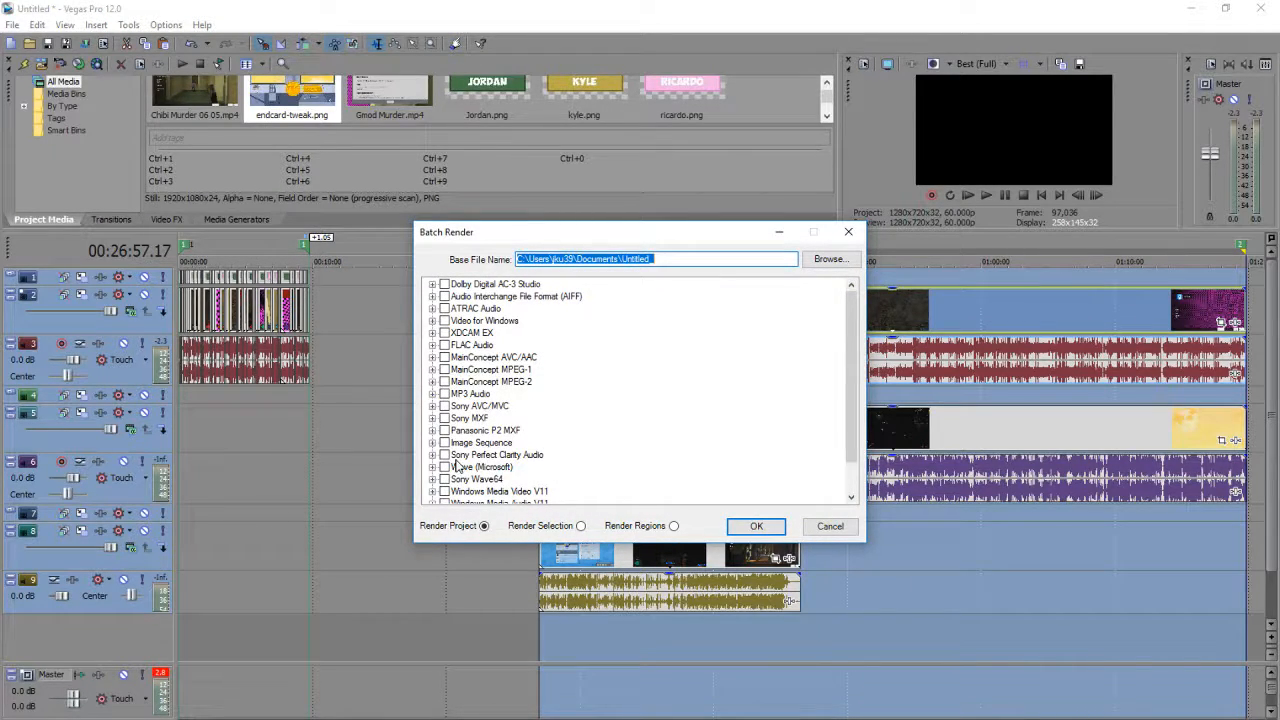
scroll(457, 466, down, 1)
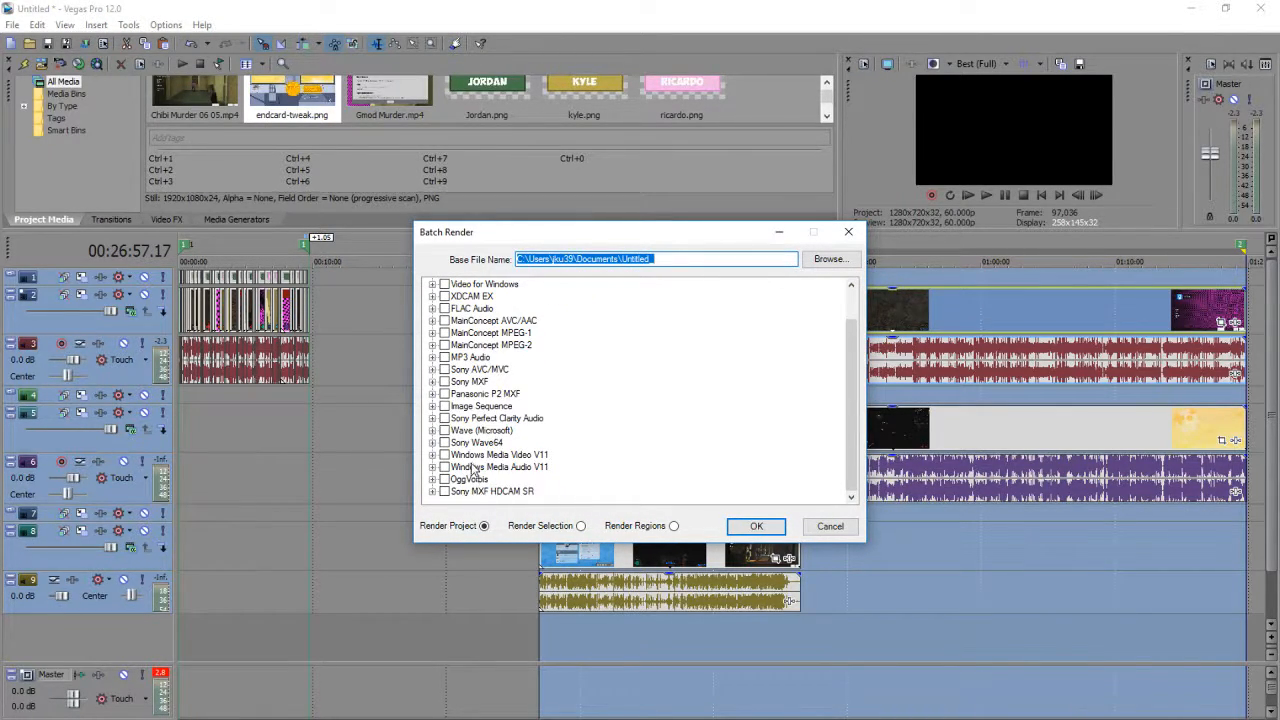
click(443, 368)
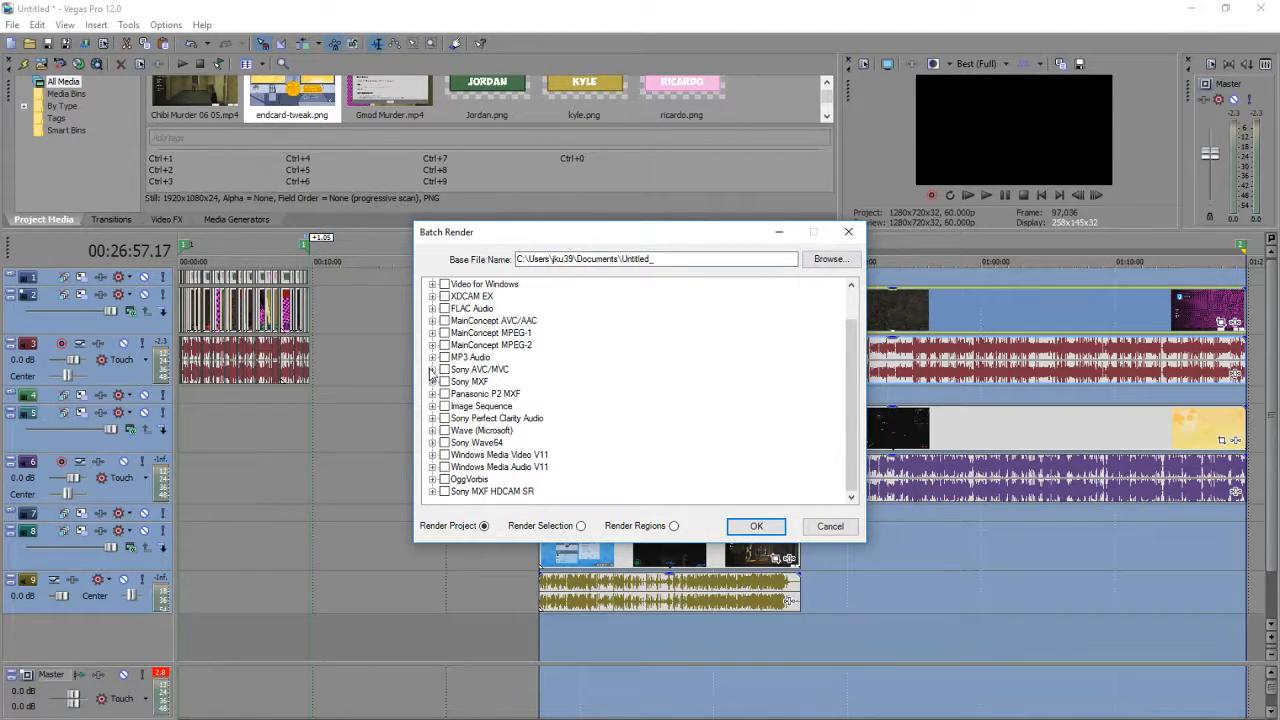
click(432, 370)
scroll(440, 390, down, 5)
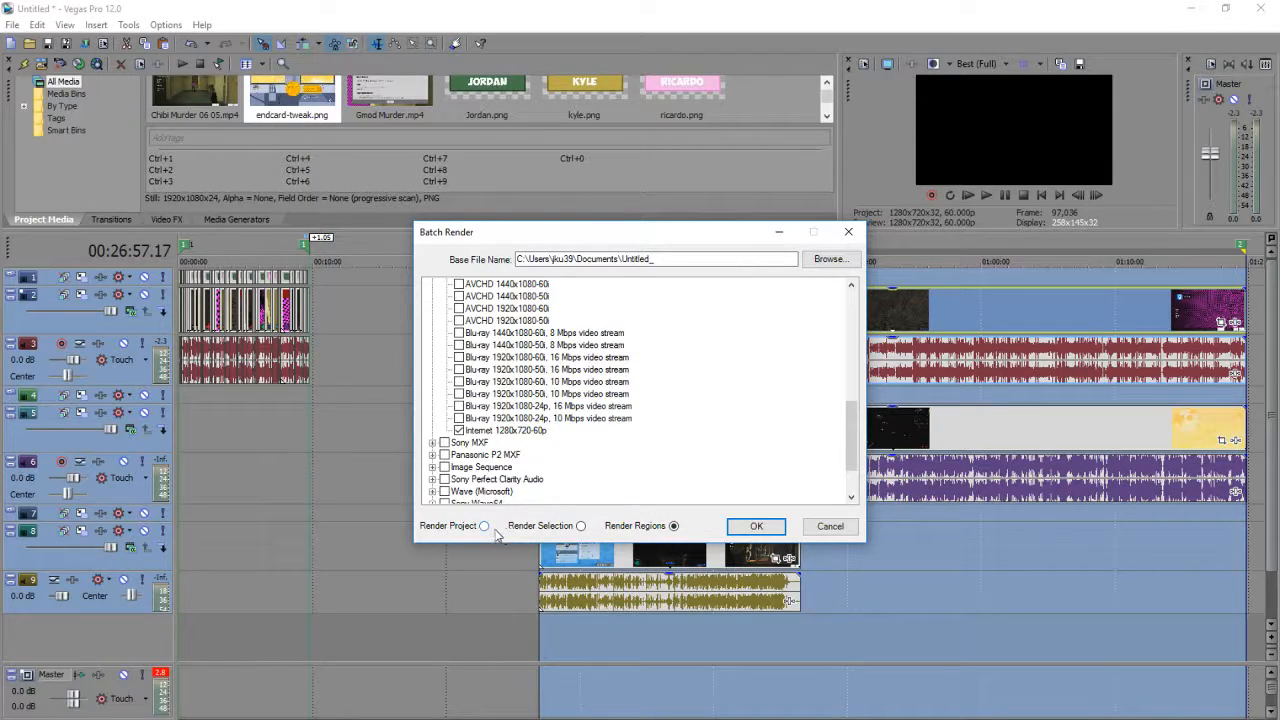
Step: Reposition the Batch Render dialog to view the regions on the timeline, select its base file name field, and cancel the render
drag(627, 232, 525, 350)
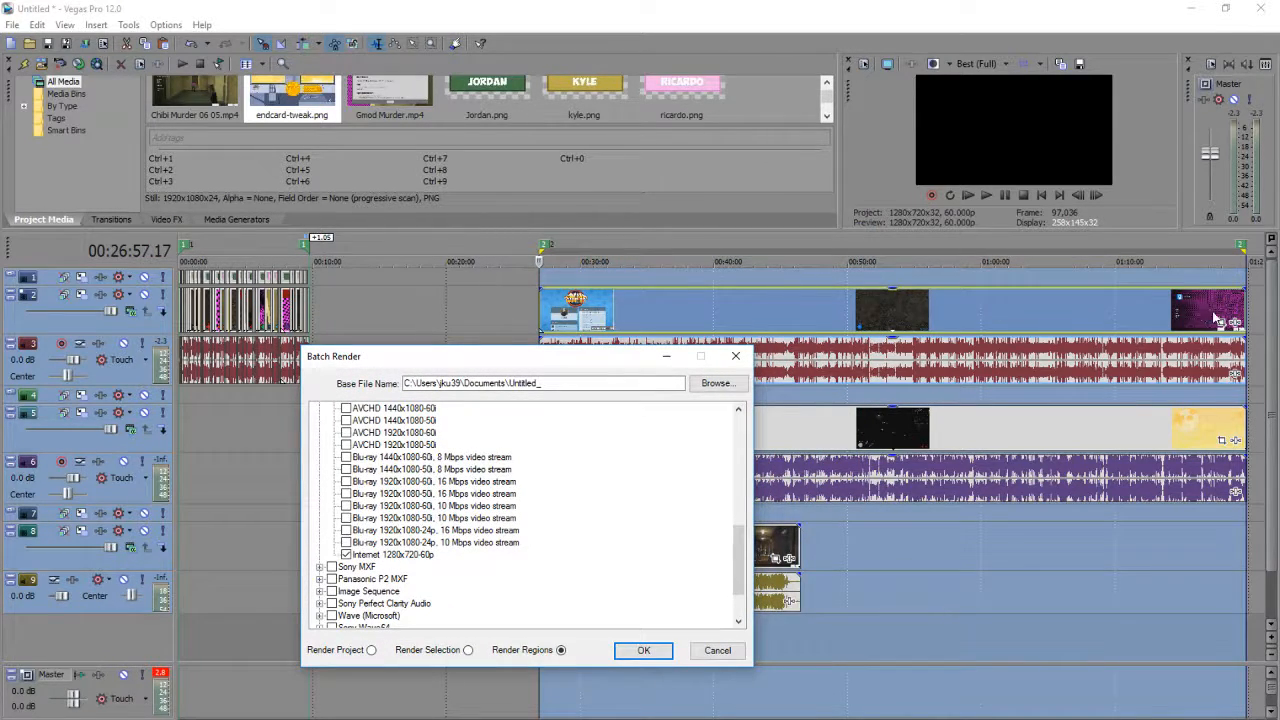
drag(548, 361, 568, 297)
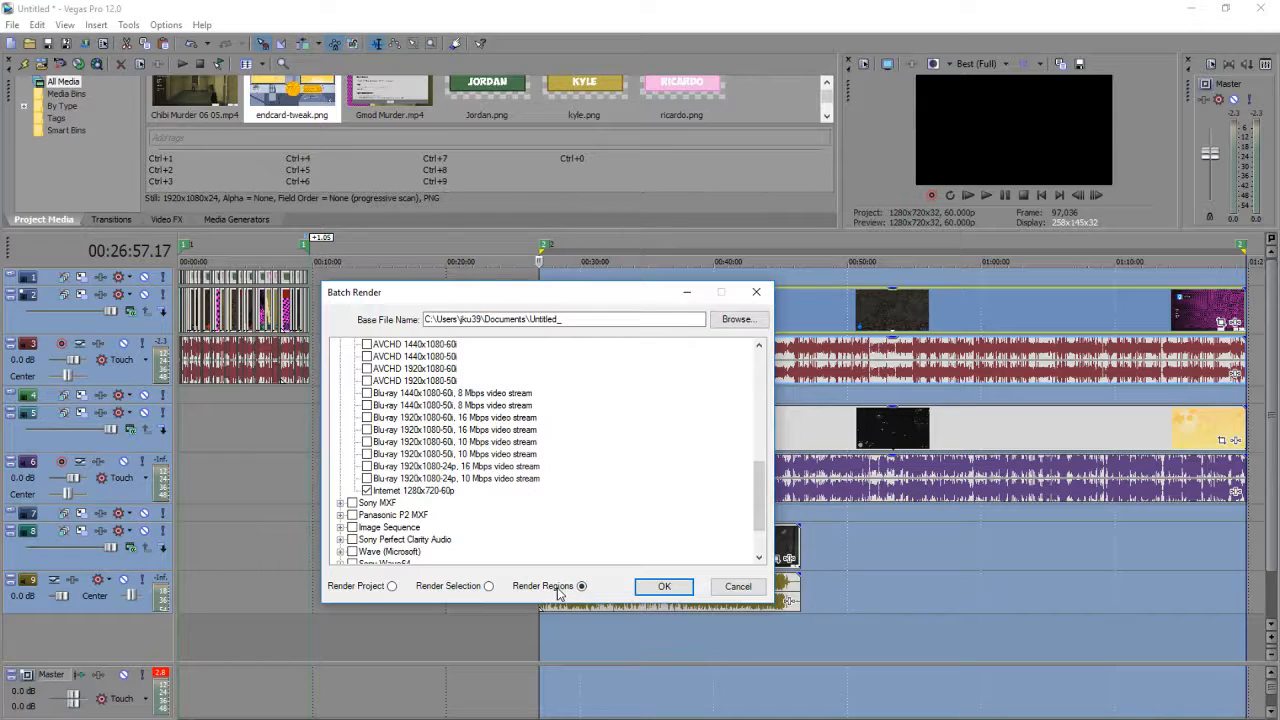
drag(539, 297, 542, 373)
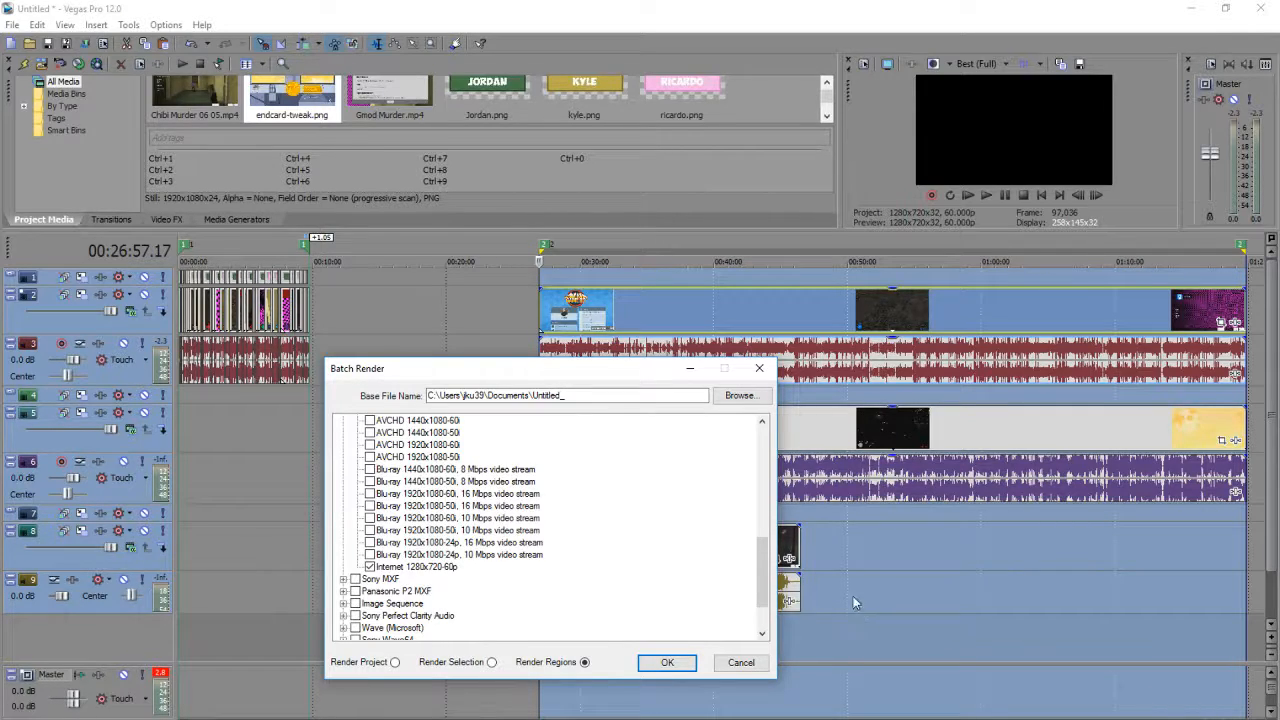
click(559, 392)
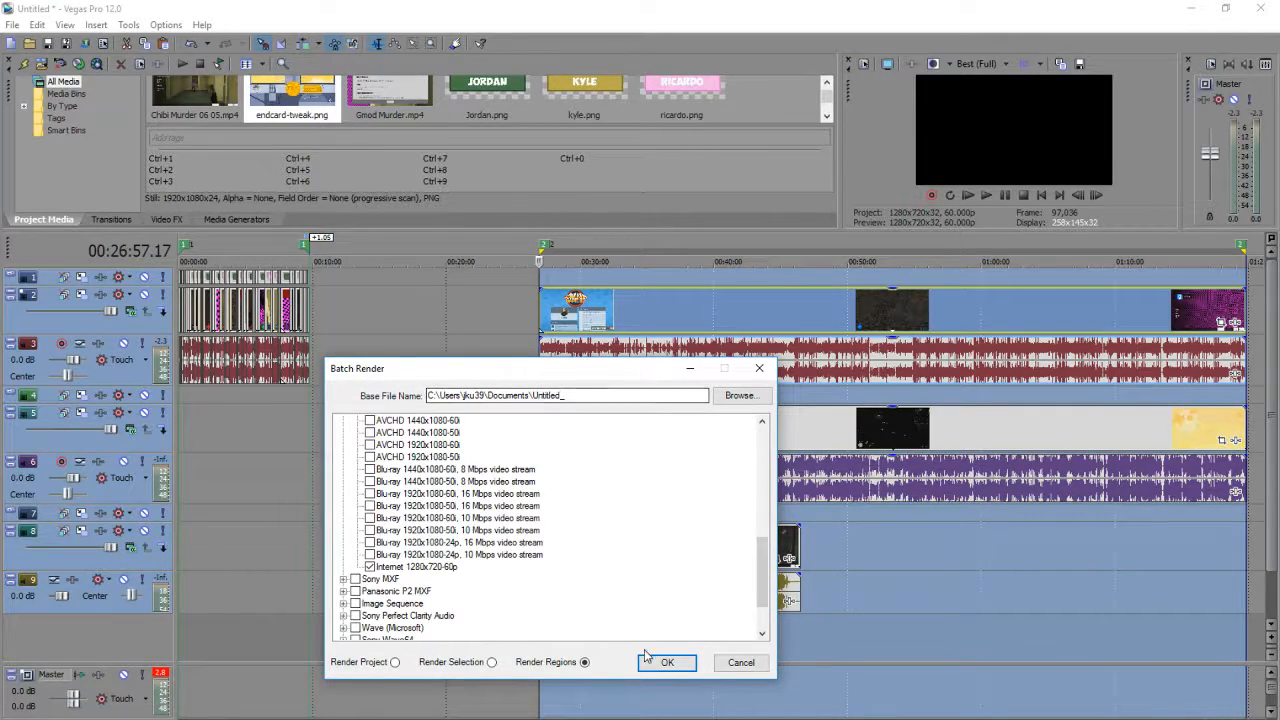
click(752, 669)
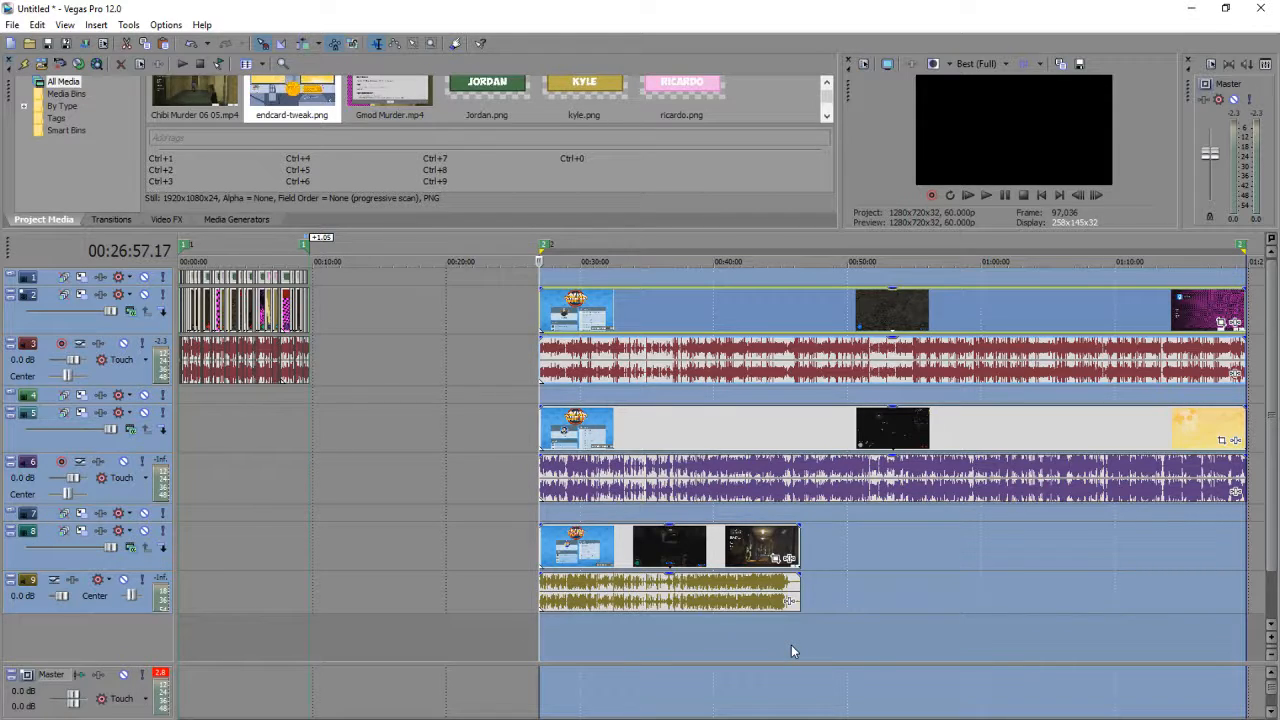
click(791, 648)
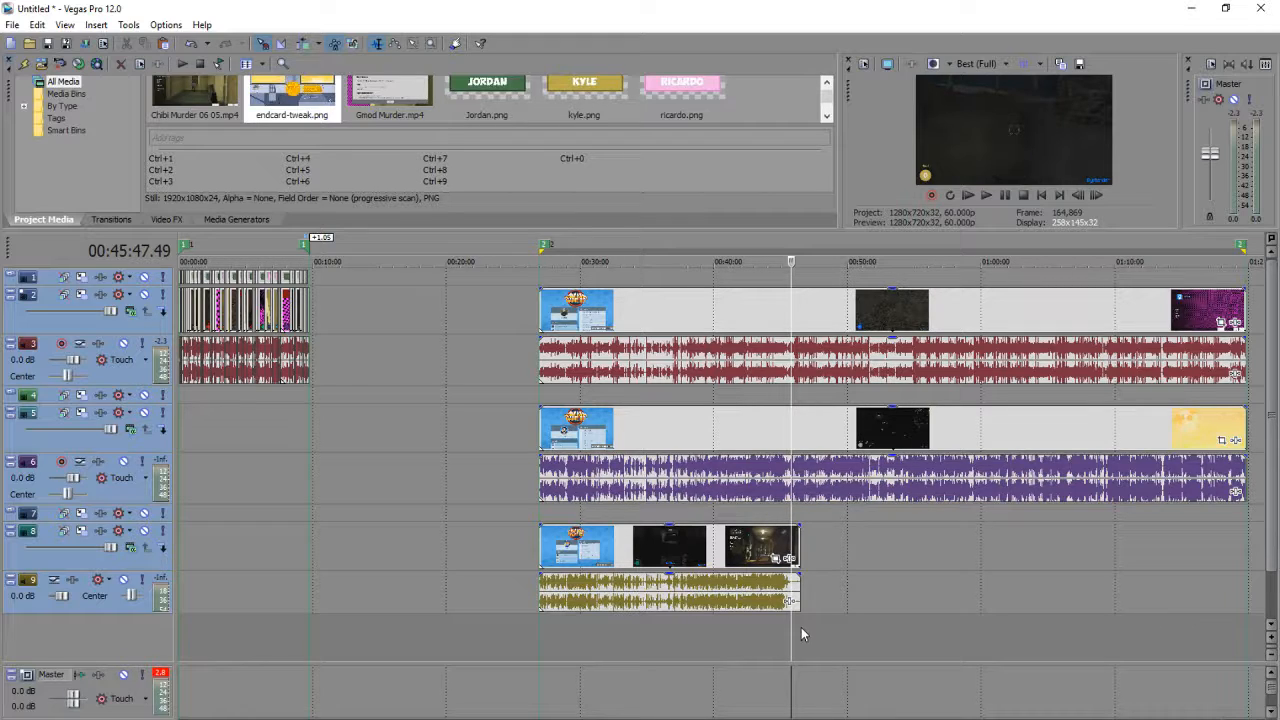
scroll(1274, 527, down, 1)
scroll(1276, 450, up, 1)
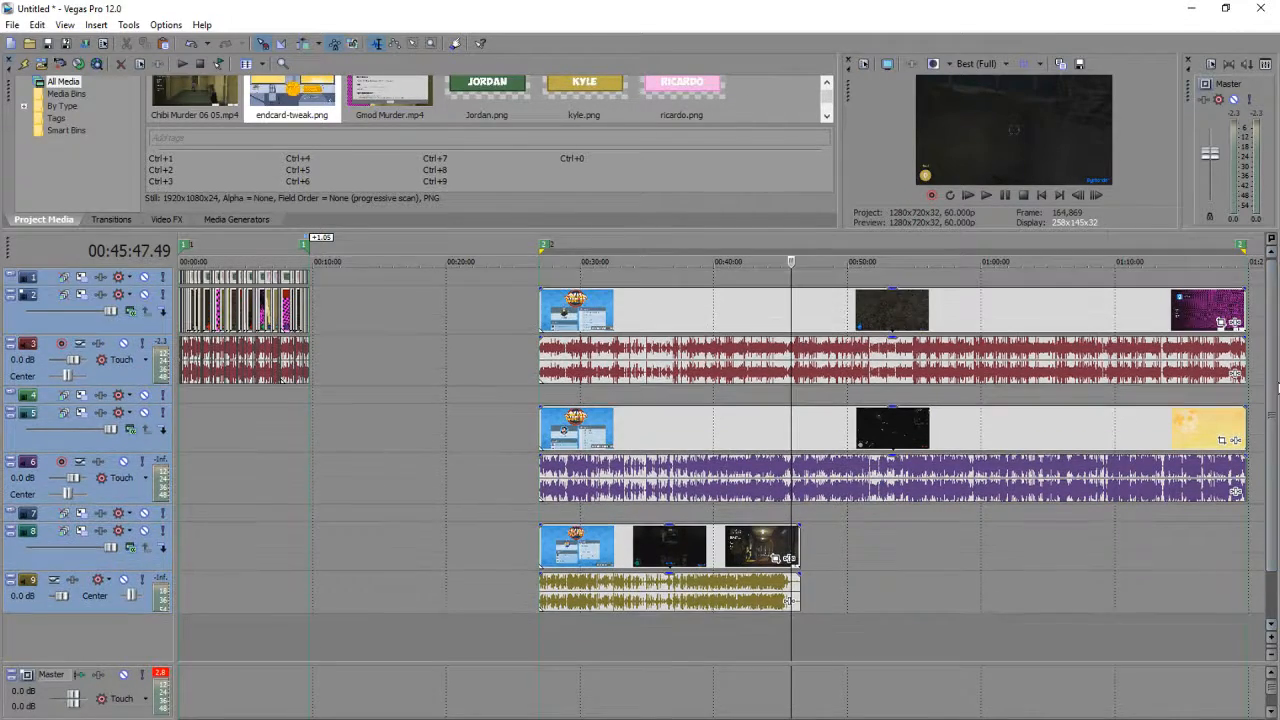